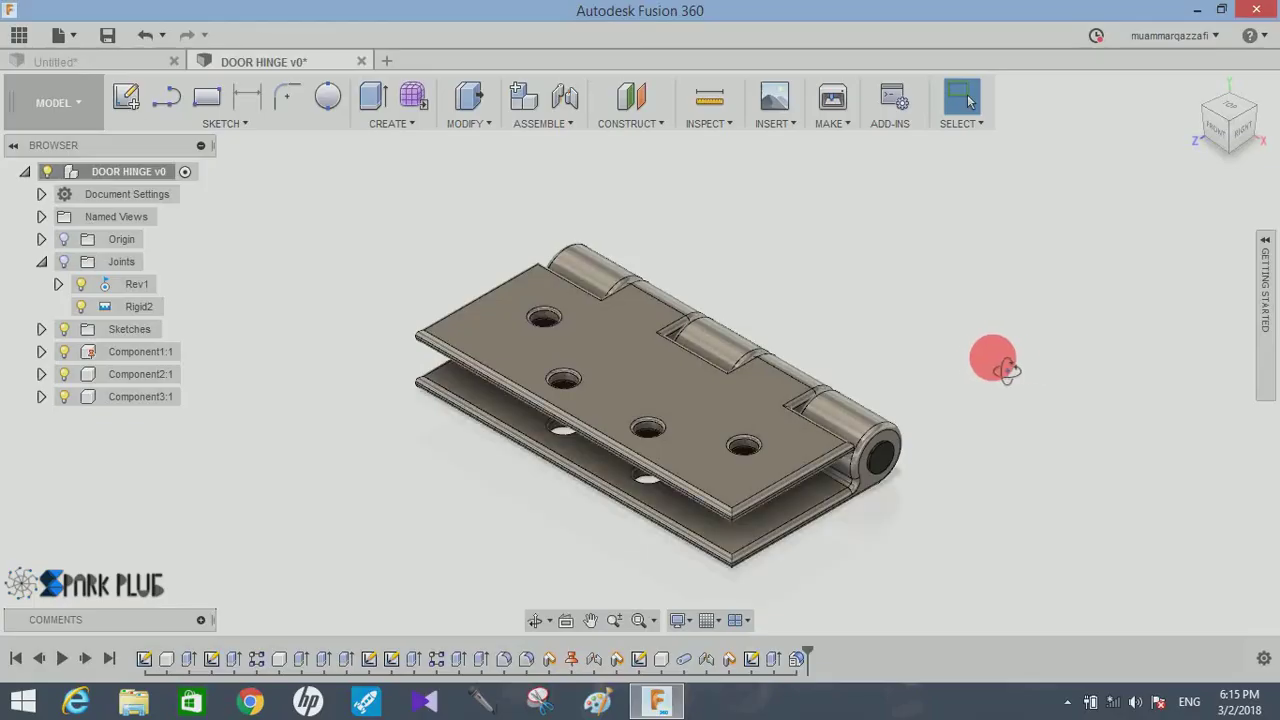
# - Orbit the finished door hinge and swing its leaf open, then begin a sketch in a blank design
pyautogui.keyDown('shift'); pyautogui.moveTo(1005, 370); pyautogui.dragTo(410, 360, button='middle'); pyautogui.keyUp('shift')
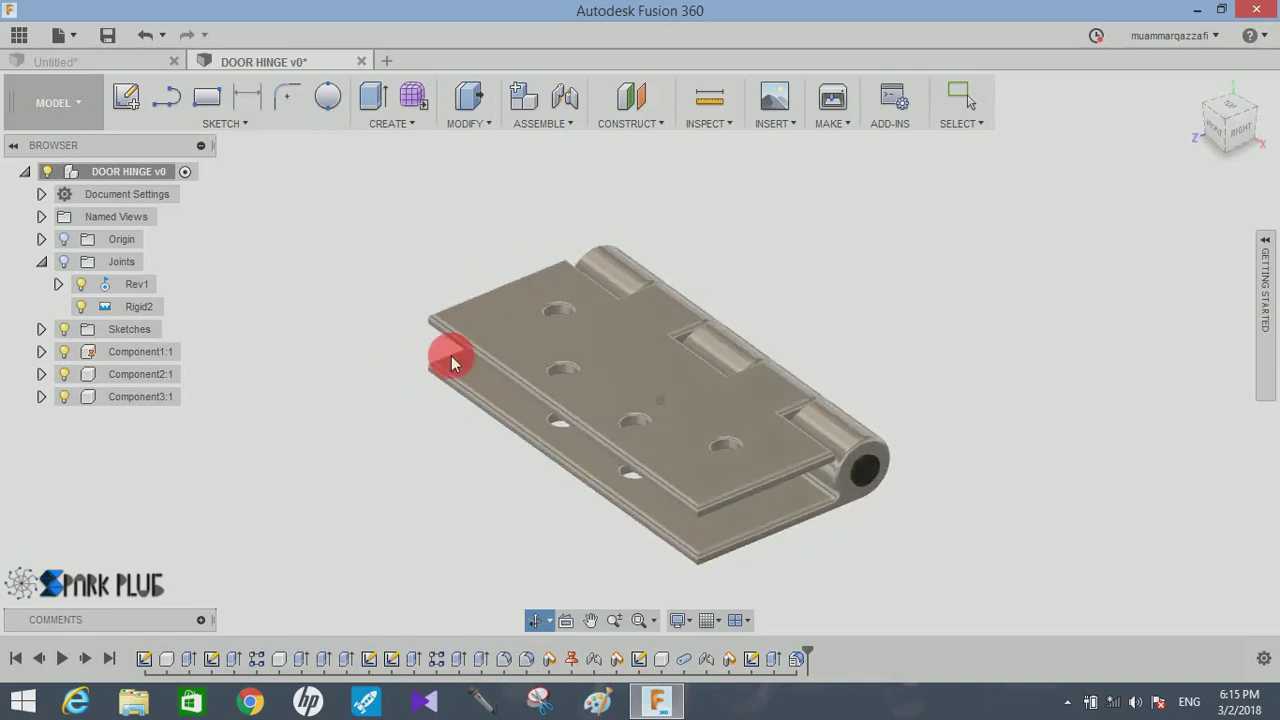
pyautogui.moveTo(410, 358)
pyautogui.mouseDown()
pyautogui.moveTo(630, 455)
pyautogui.moveTo(722, 381)
pyautogui.moveTo(1006, 314)
pyautogui.moveTo(814, 314)
pyautogui.moveTo(673, 380)
pyautogui.moveTo(809, 291)
pyautogui.moveTo(1031, 360)
pyautogui.mouseUp()
pyautogui.press('Escape')
pyautogui.moveTo(861, 531)
pyautogui.mouseDown()
pyautogui.moveTo(1034, 320)
pyautogui.moveTo(1031, 277)
pyautogui.mouseUp()
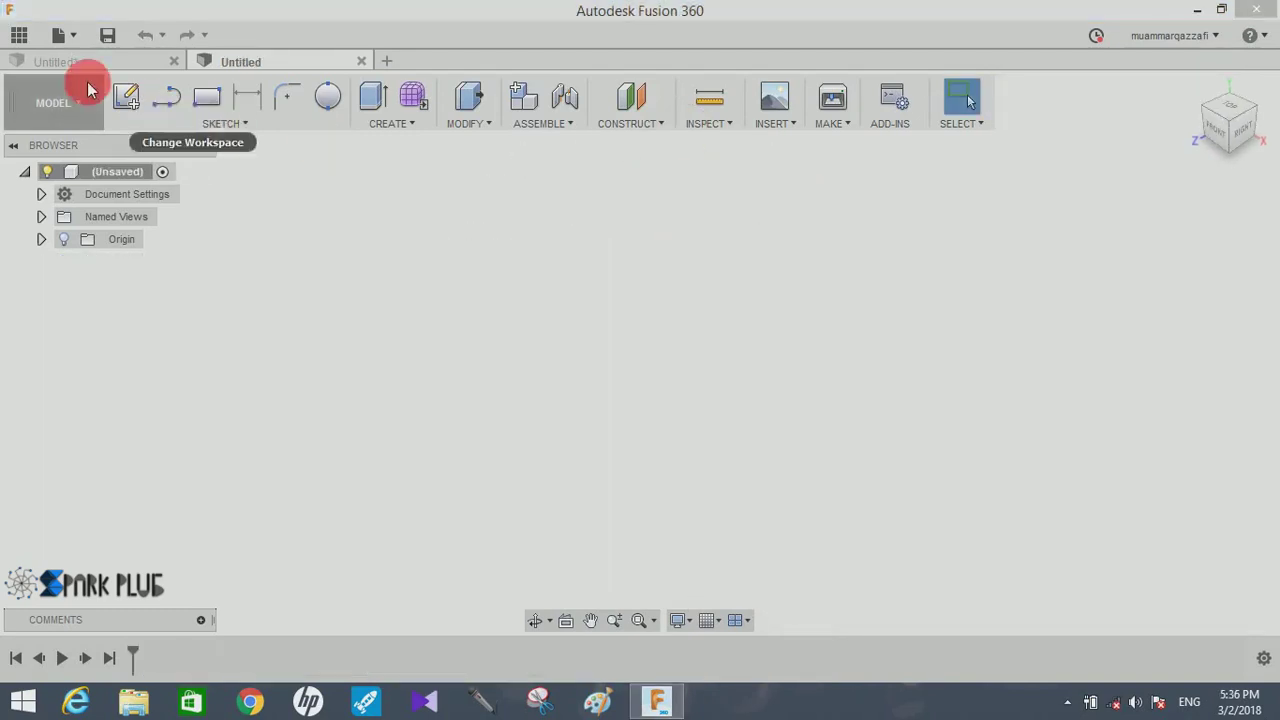
pyautogui.click(126, 96)
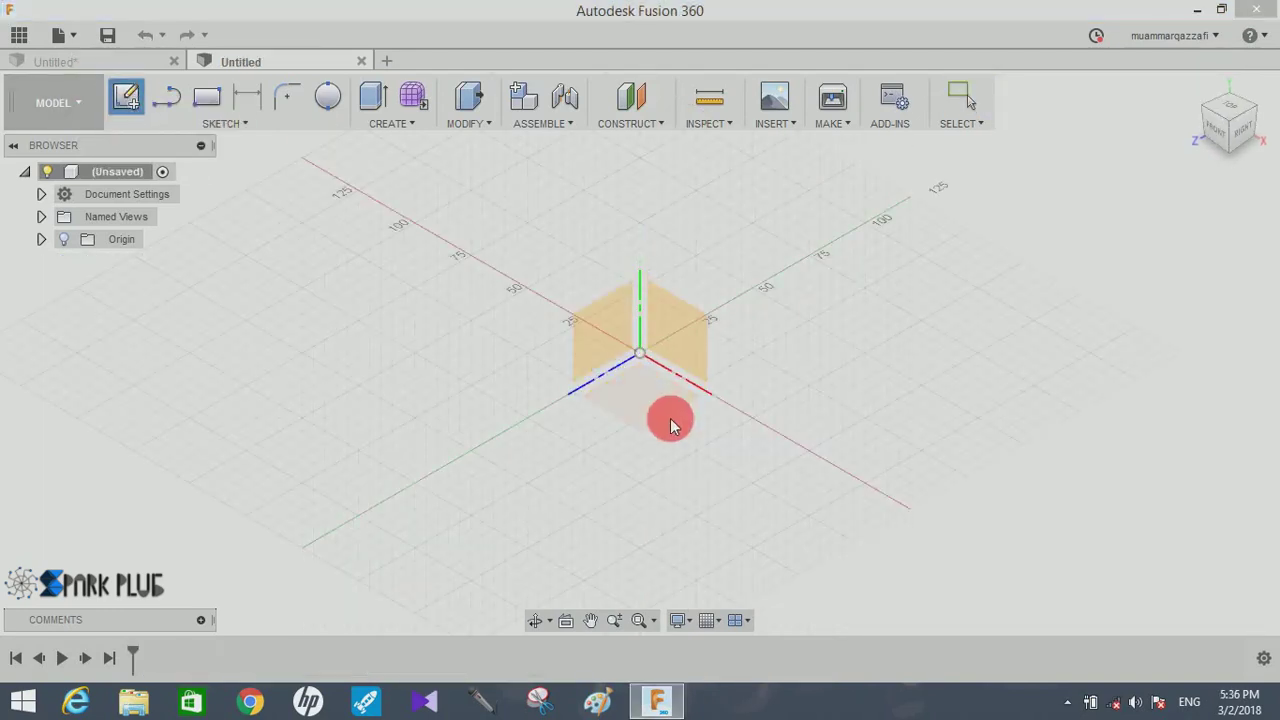
# - Sketch a 150 × 70 mm rectangle from the origin on the horizontal plane
pyautogui.click(663, 418)
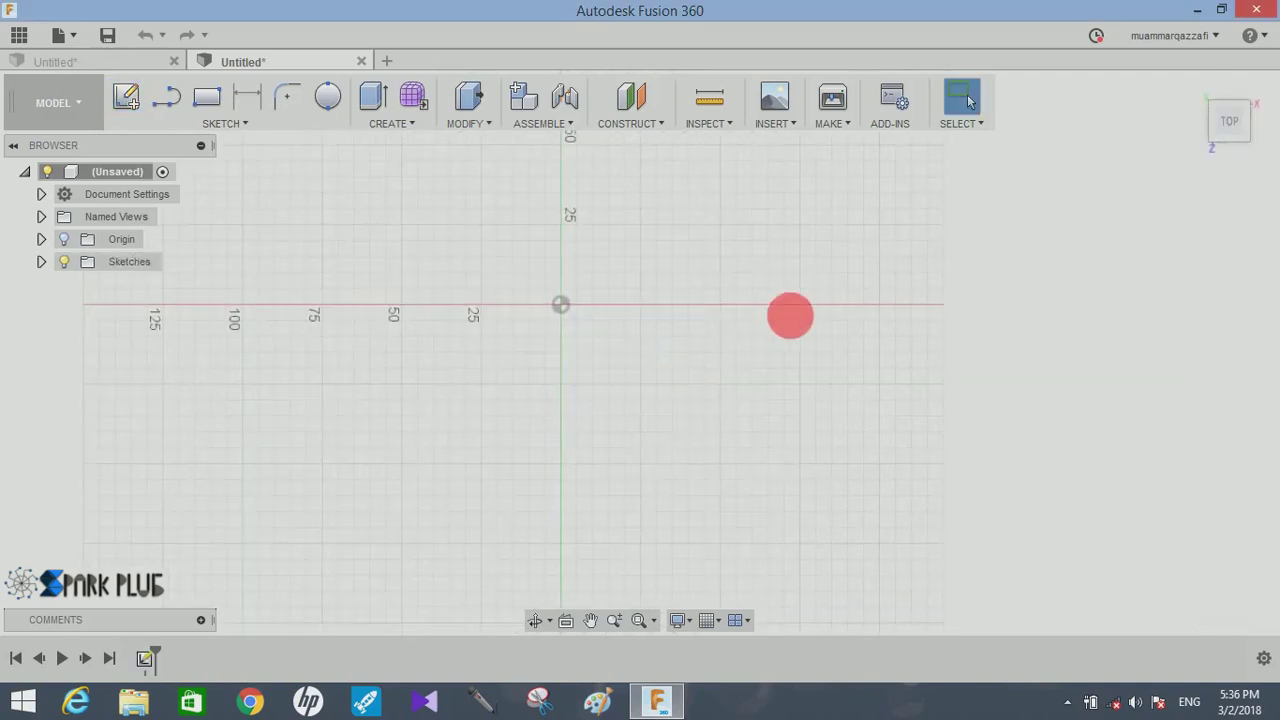
pyautogui.click(207, 96)
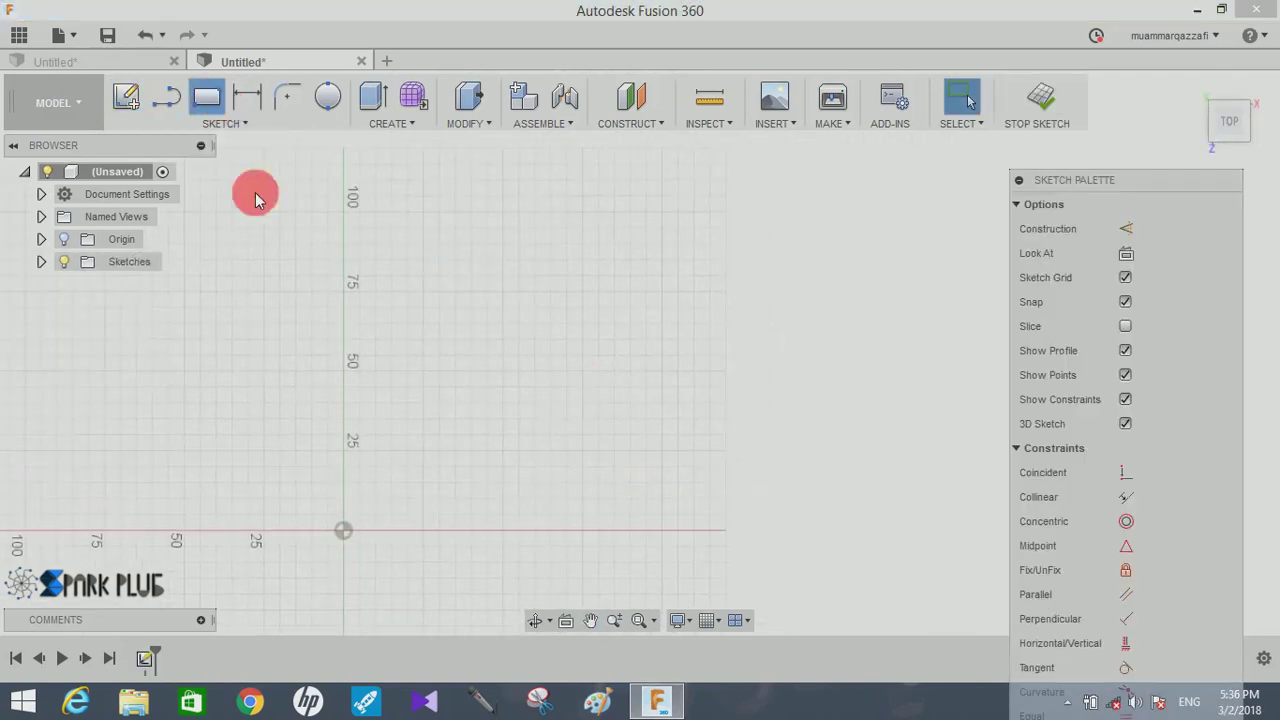
pyautogui.moveTo(343, 537); pyautogui.dragTo(568, 462)
pyautogui.write('150')
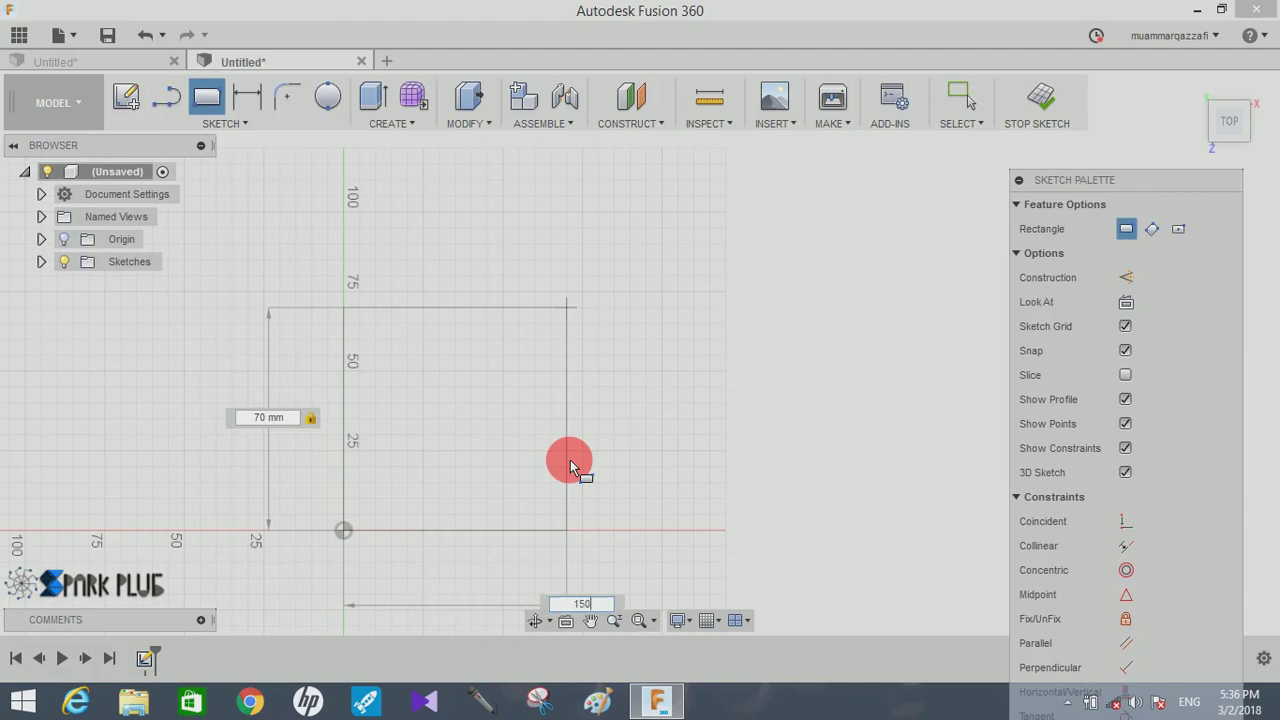
pyautogui.press('Return')
pyautogui.press('Escape')
pyautogui.click(563, 320)
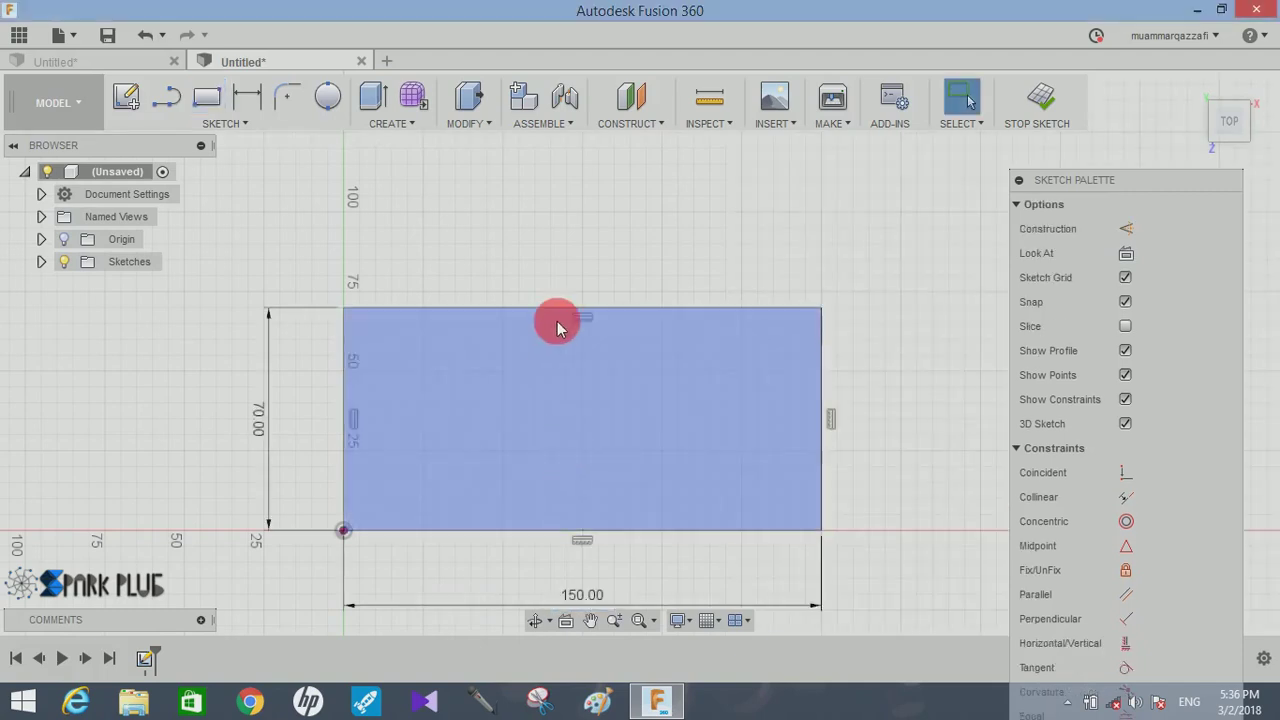
# - Extrude the rectangle 5 mm as a new body to form the plate
pyautogui.click(368, 97)
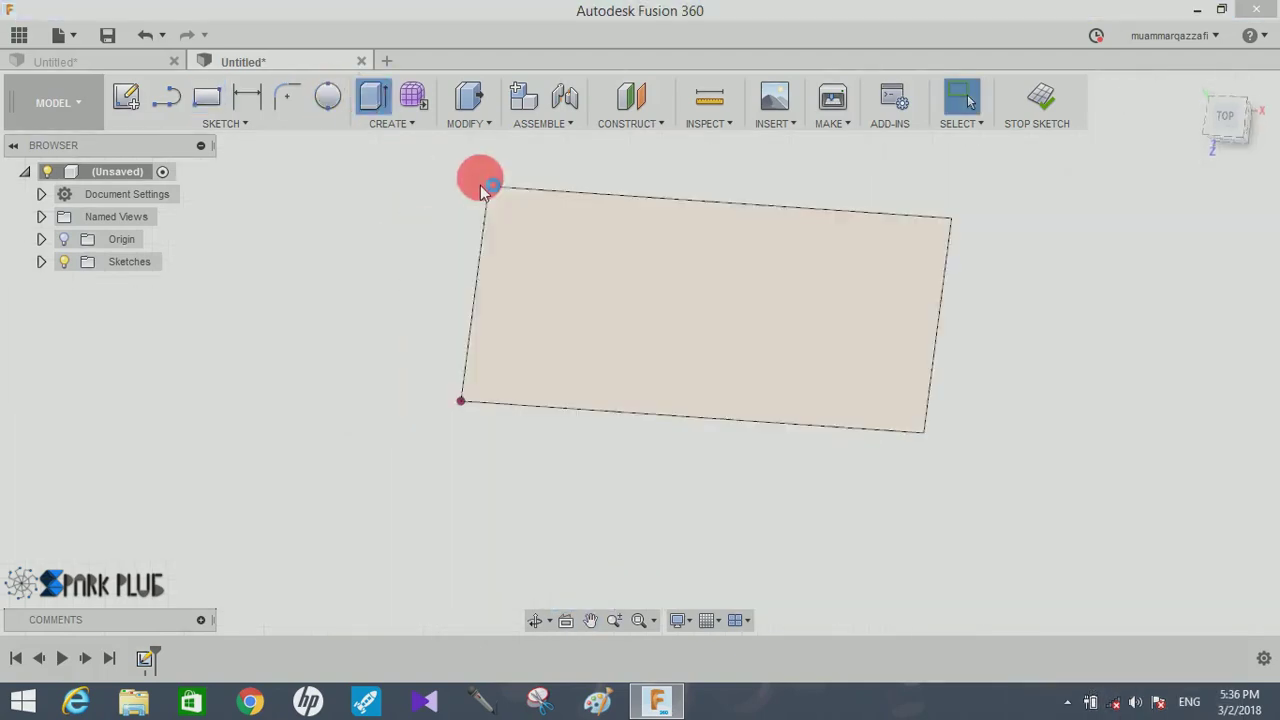
pyautogui.click(778, 377)
pyautogui.moveTo(714, 351); pyautogui.dragTo(497, 389, button='middle')
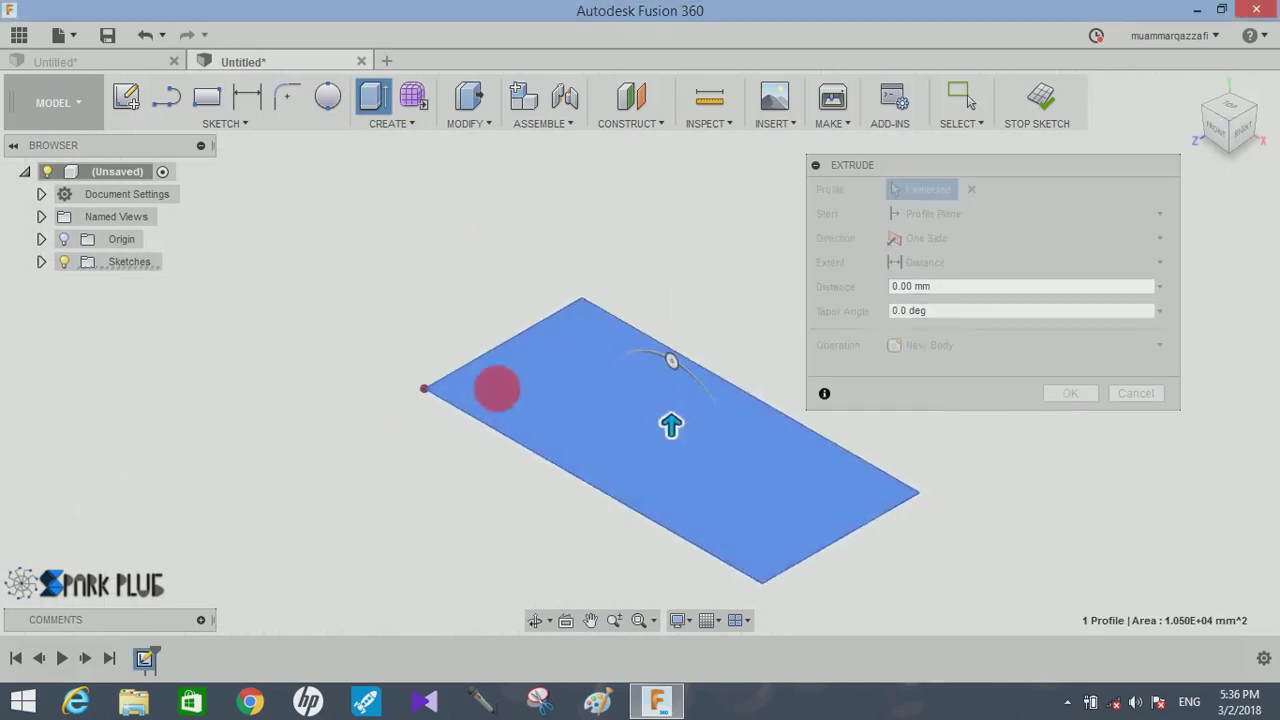
pyautogui.moveTo(990, 288); pyautogui.dragTo(806, 302)
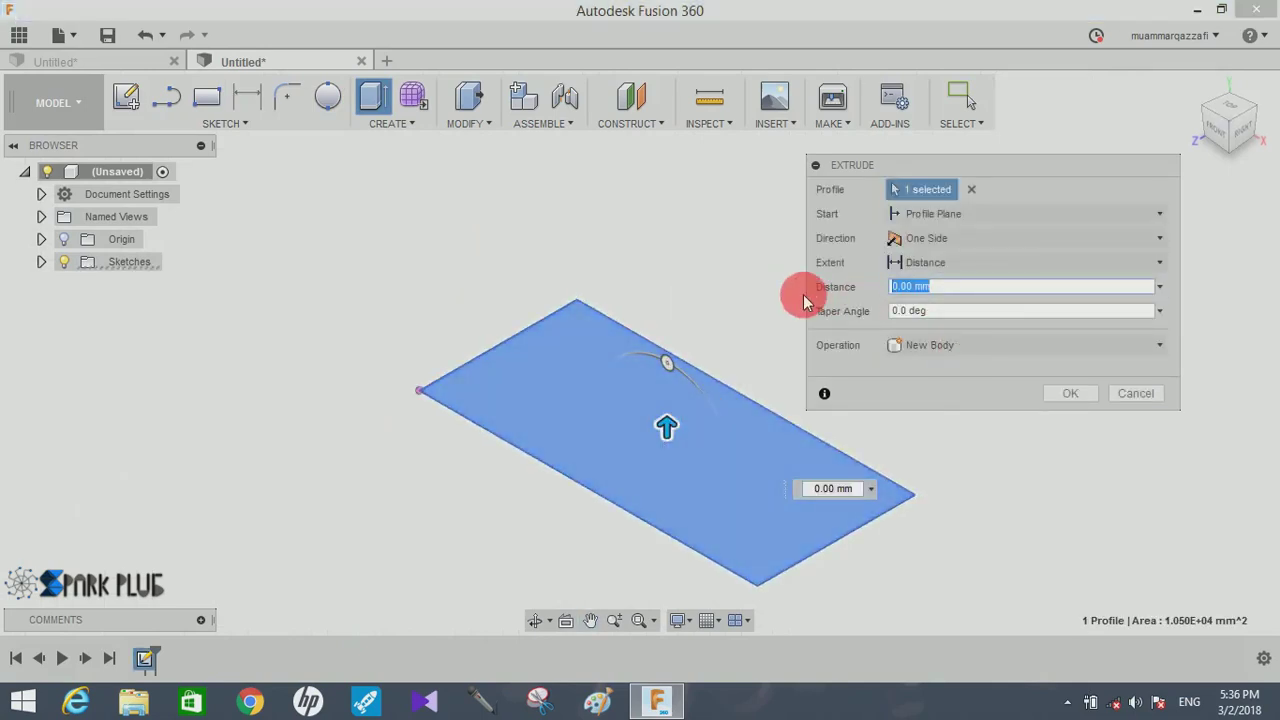
pyautogui.write('5')
pyautogui.click(1020, 347)
pyautogui.click(1053, 436)
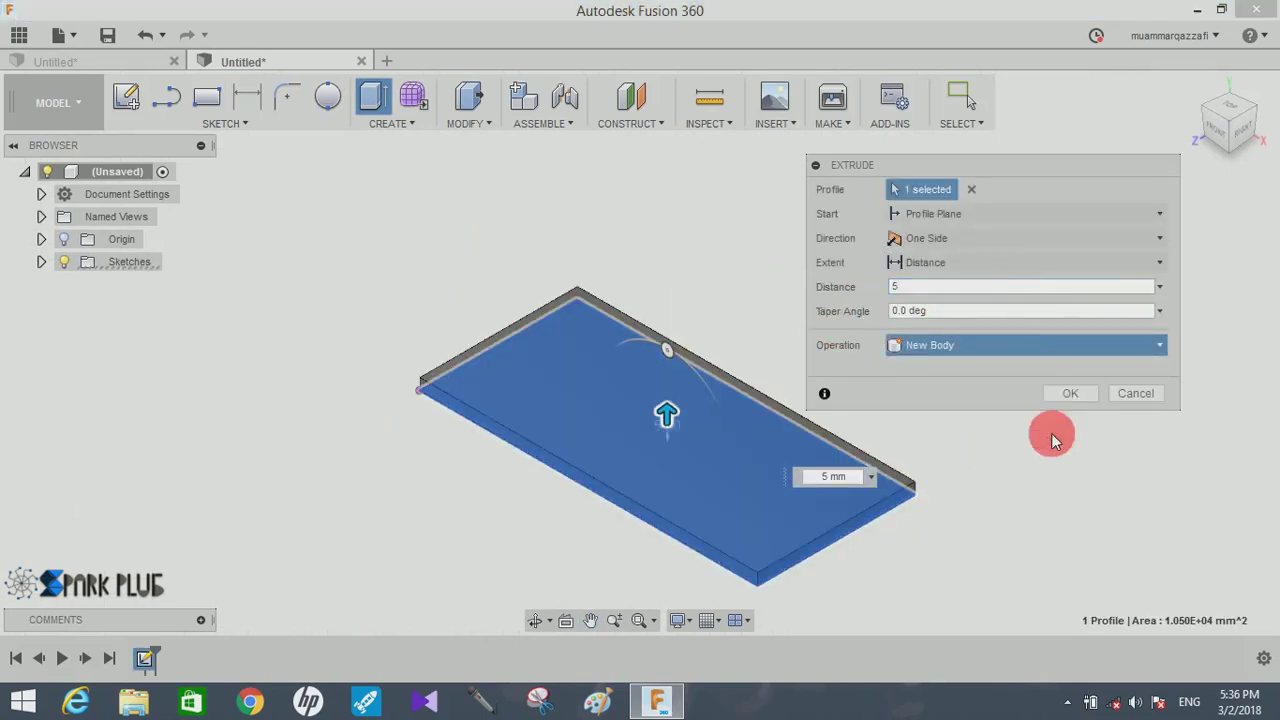
pyautogui.click(1075, 393)
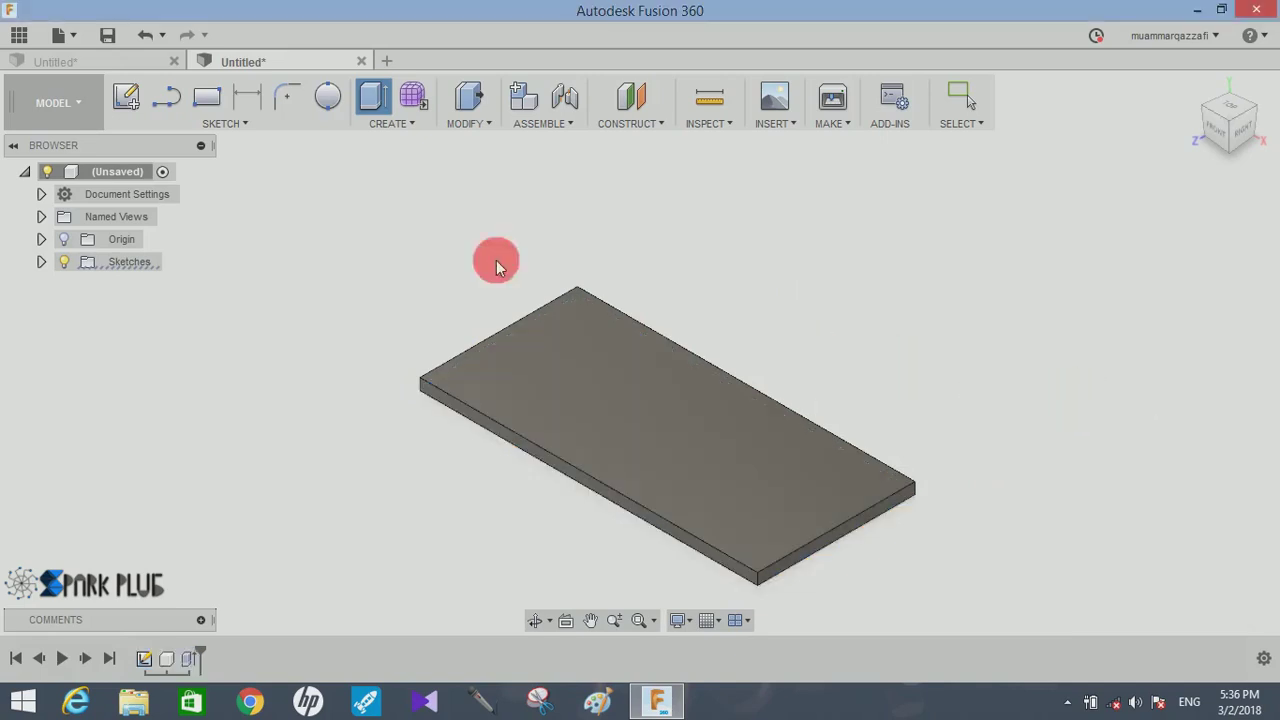
pyautogui.click(140, 103)
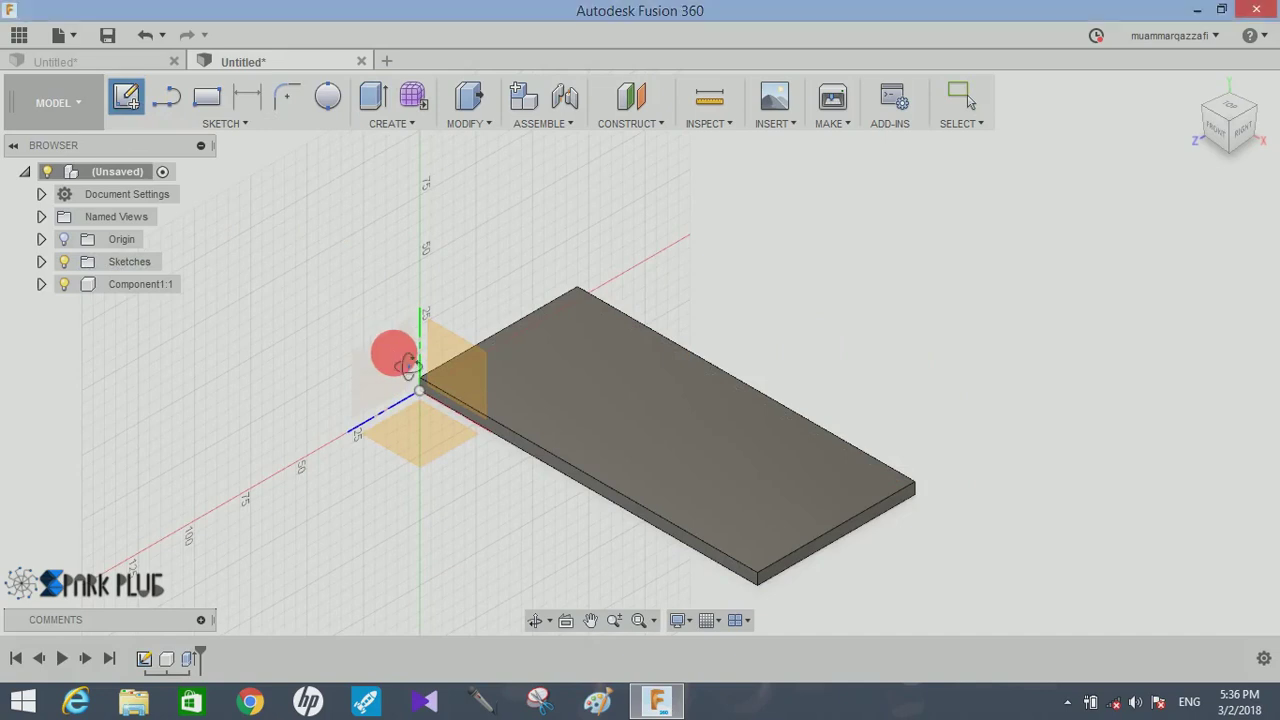
# - On the vertical plane at the plate's end, draw two concentric circles
pyautogui.moveTo(387, 357)
pyautogui.keyDown('shift'); pyautogui.mouseDown(button='middle')
pyautogui.moveTo(531, 318)
pyautogui.moveTo(604, 457)
pyautogui.mouseUp(button='middle'); pyautogui.keyUp('shift')
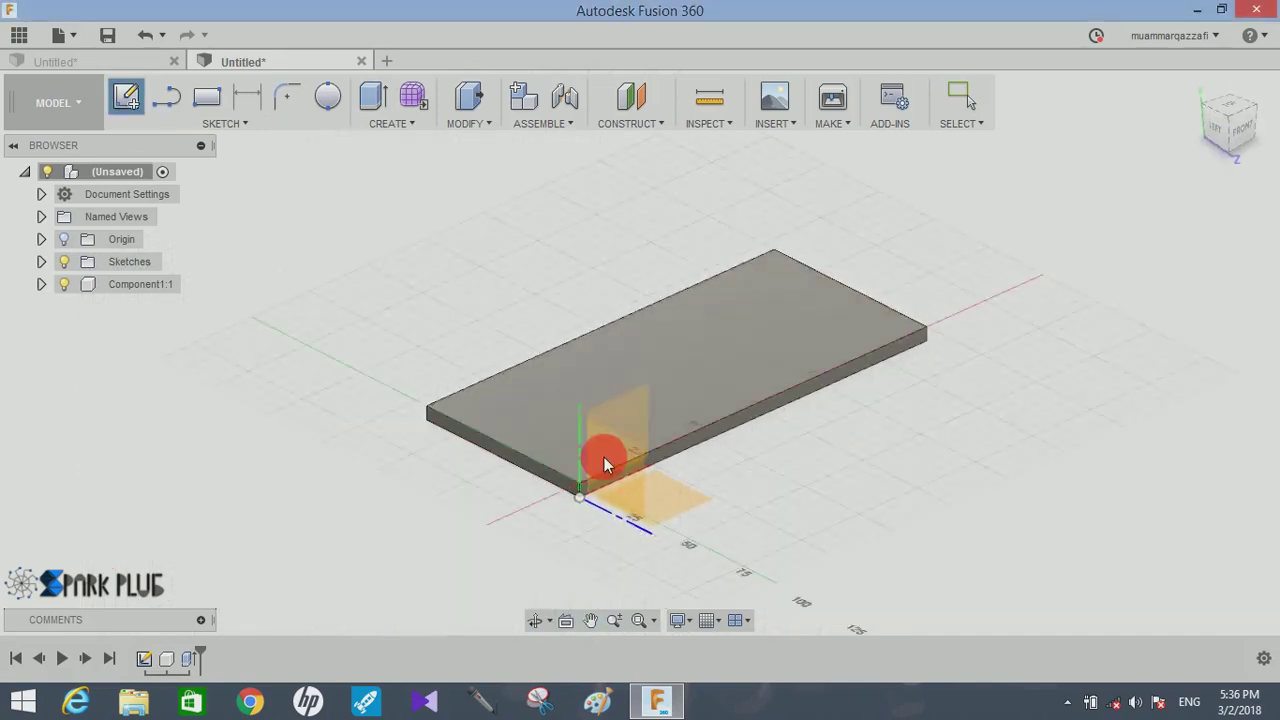
pyautogui.click(606, 453)
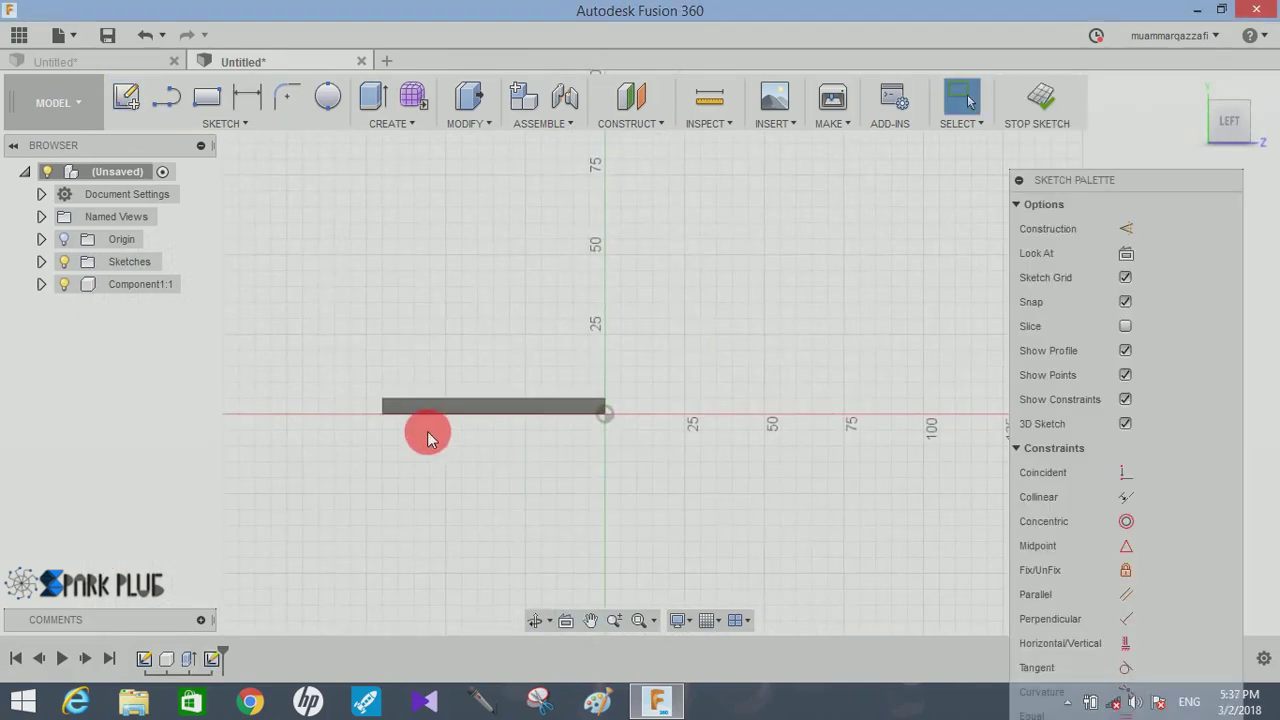
pyautogui.scroll(3, 415, 430)
pyautogui.scroll(3, 373, 414)
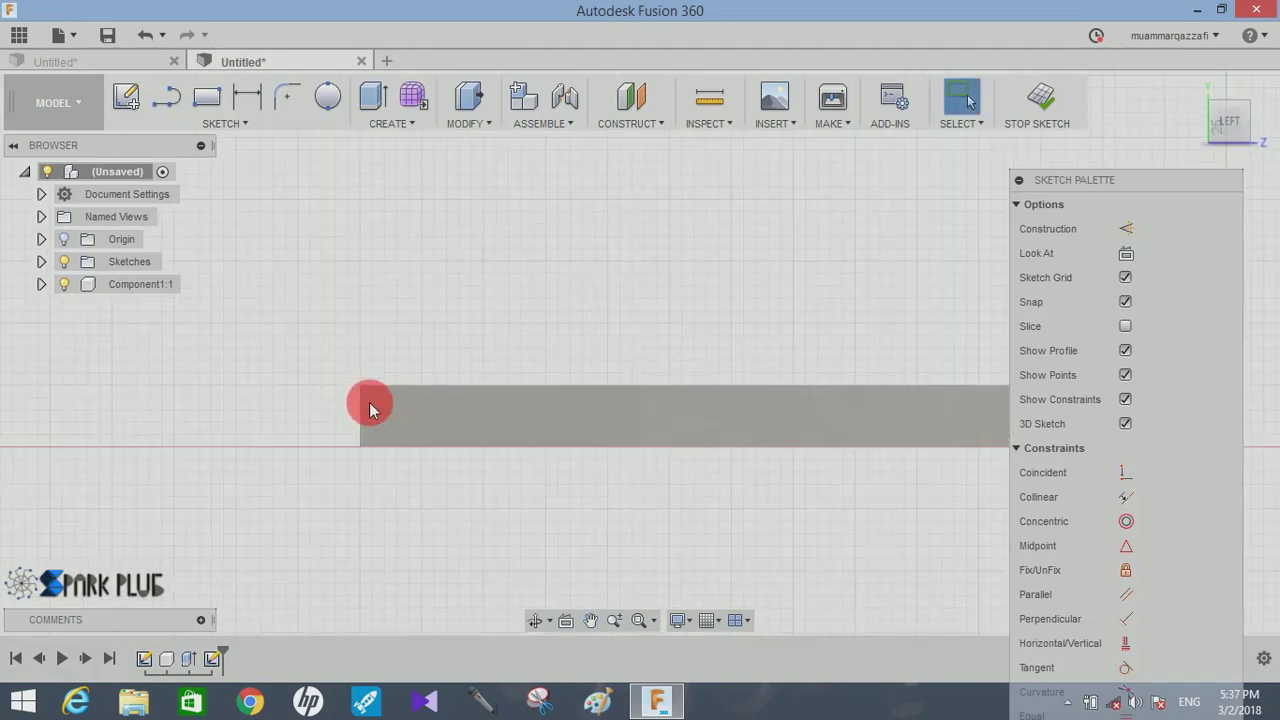
pyautogui.press('c')
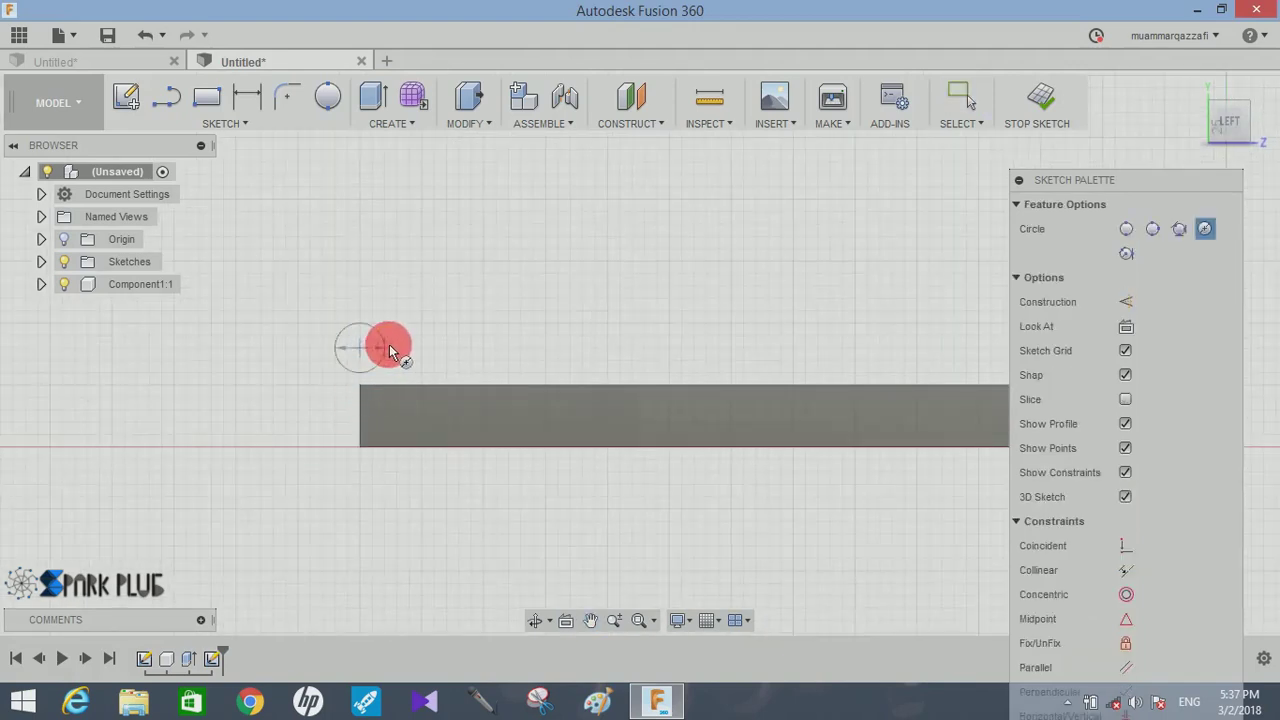
pyautogui.write('10')
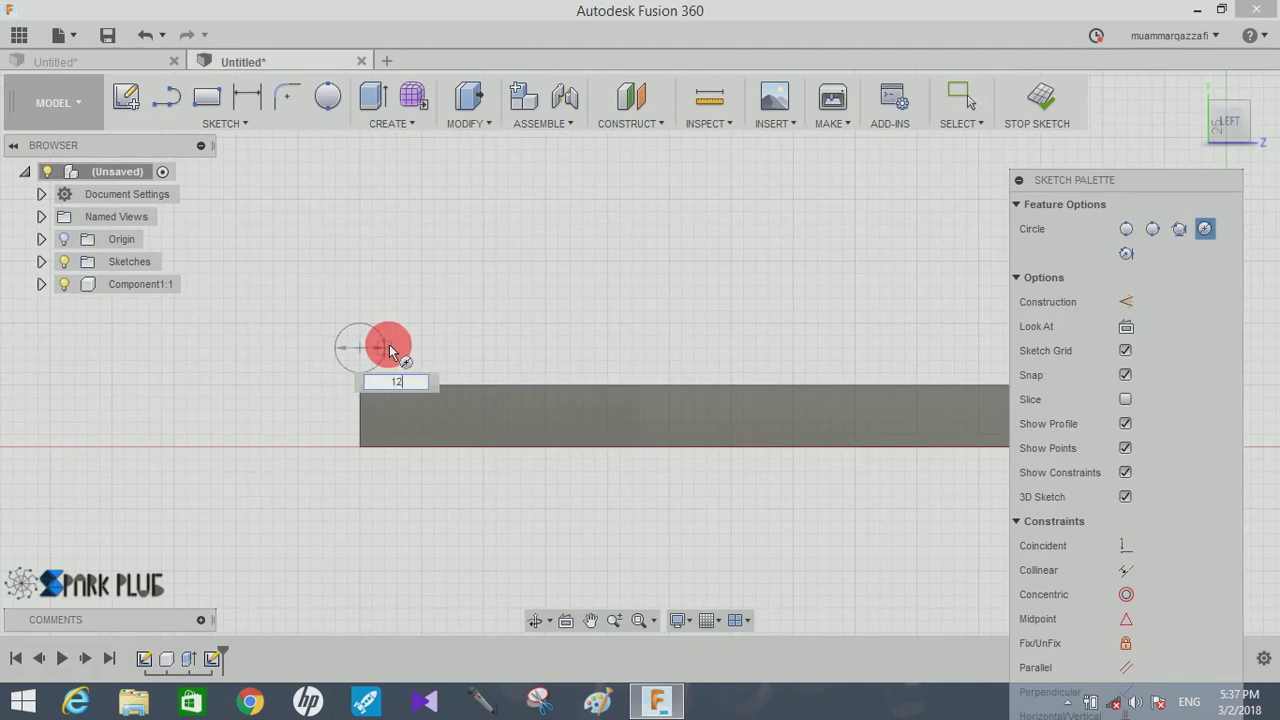
pyautogui.press('Return')
pyautogui.press('Escape')
pyautogui.click(362, 357)
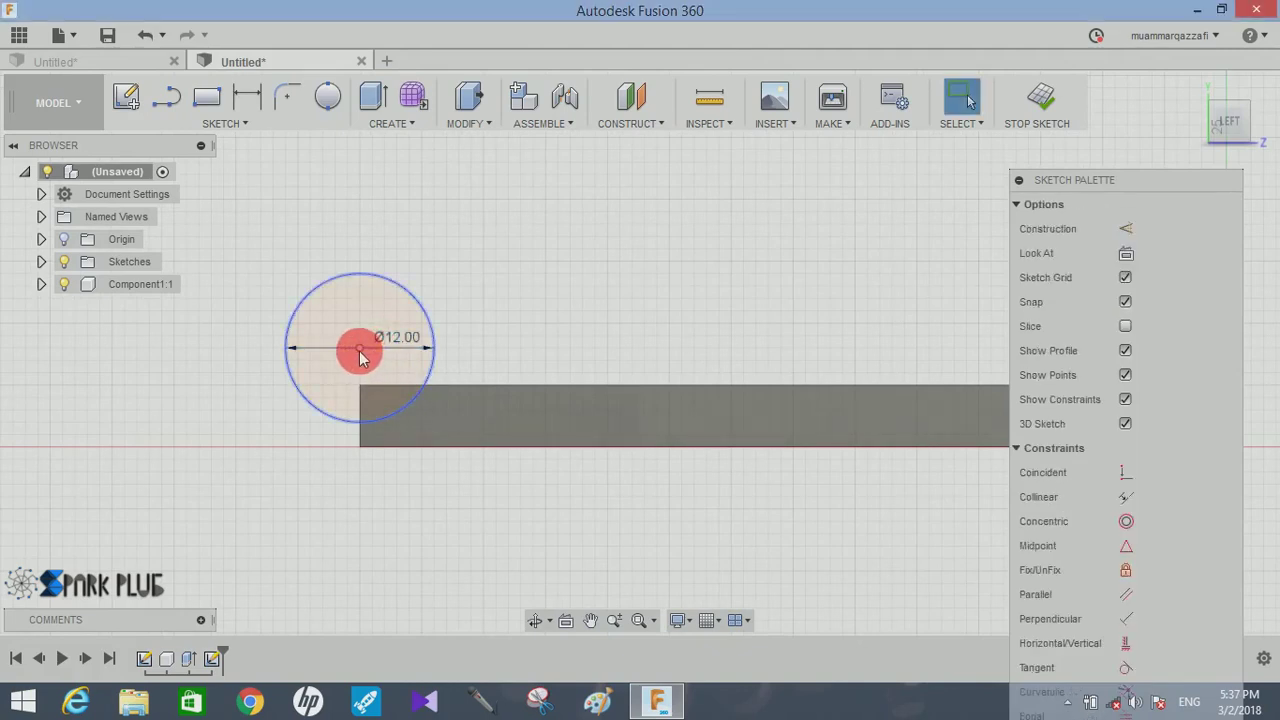
pyautogui.press('c')
pyautogui.click(359, 348)
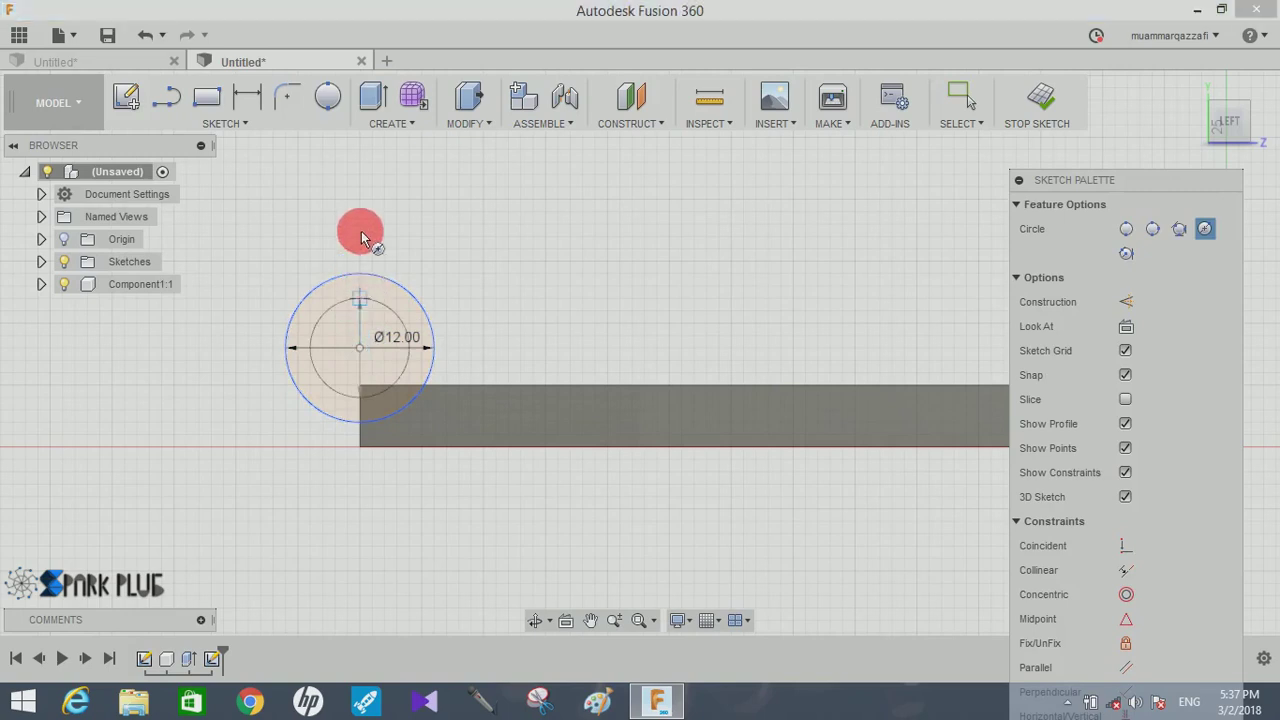
pyautogui.click(247, 96)
# - Dimension the outer circle Ø24 mm and set its centre 7 mm above the plate corner
pyautogui.click(433, 265)
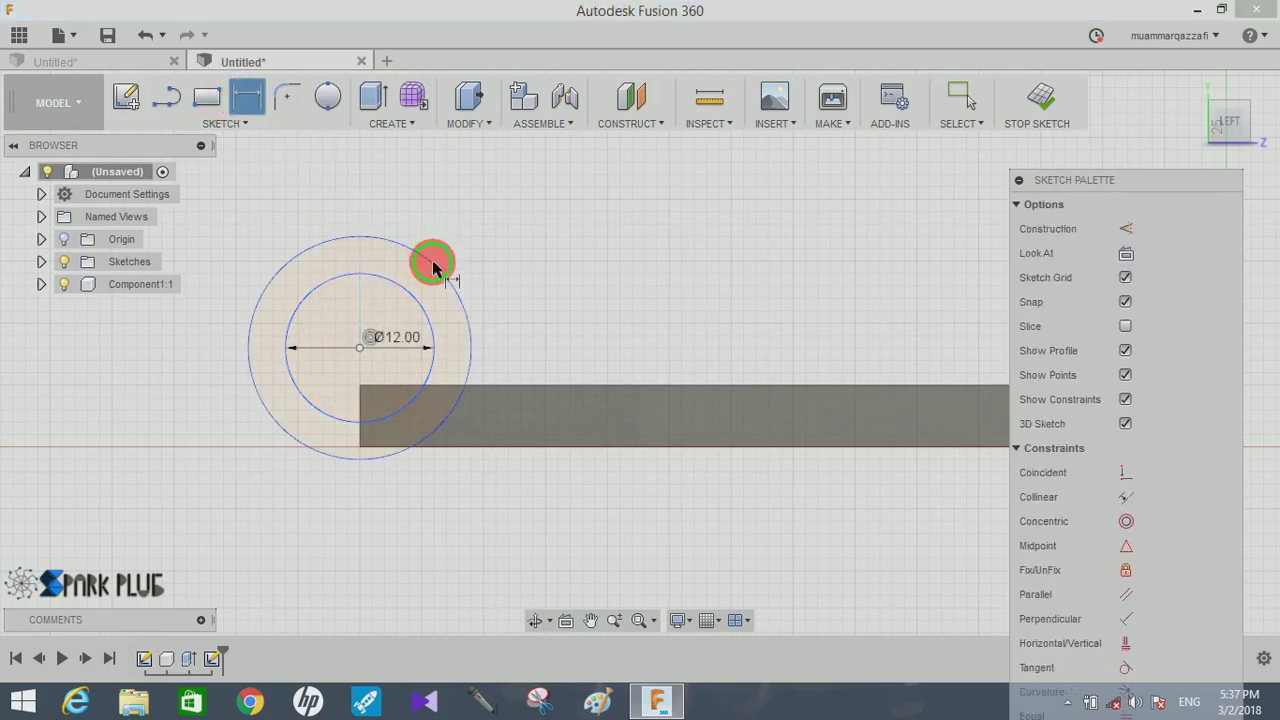
pyautogui.click(530, 214)
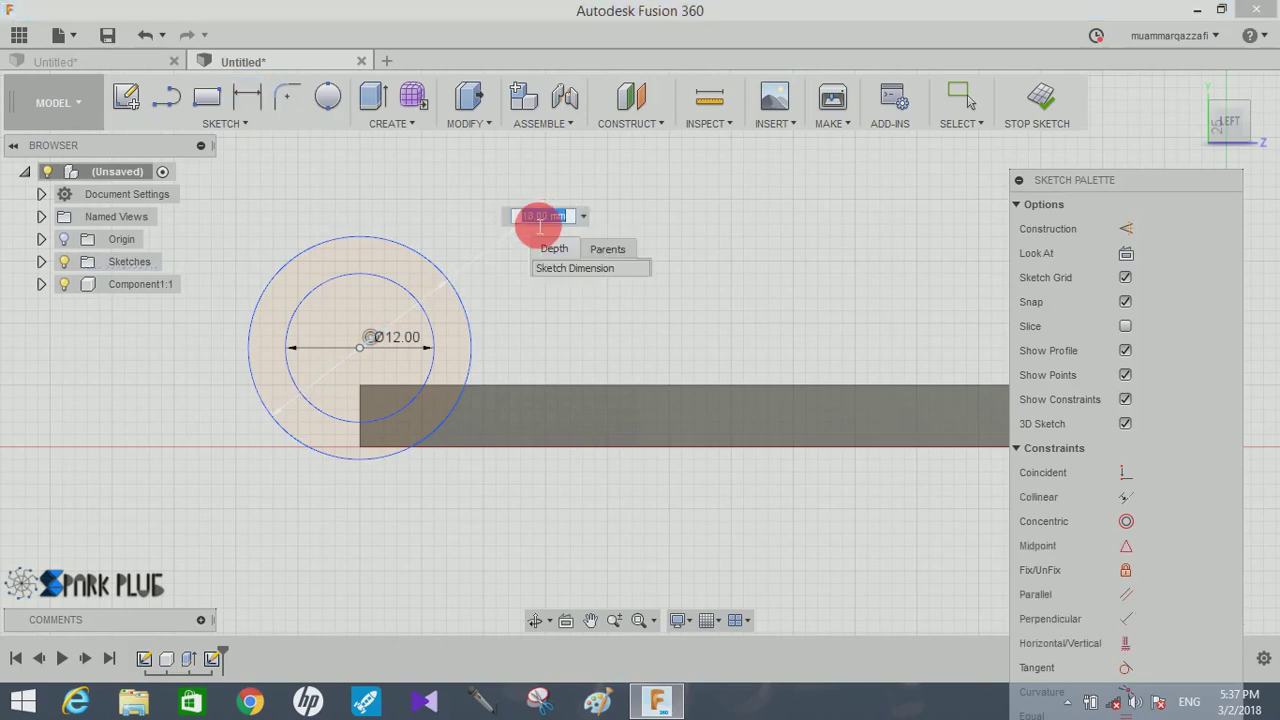
pyautogui.press('Return')
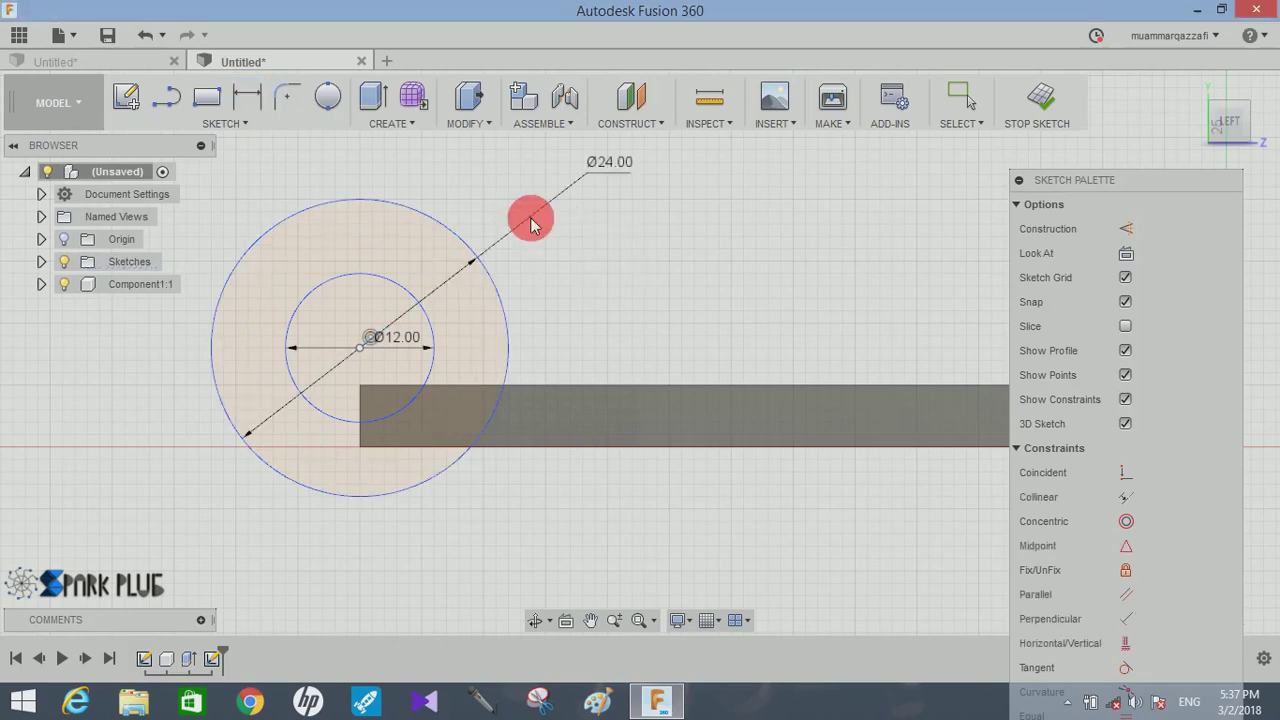
pyautogui.scroll(-1, 537, 260)
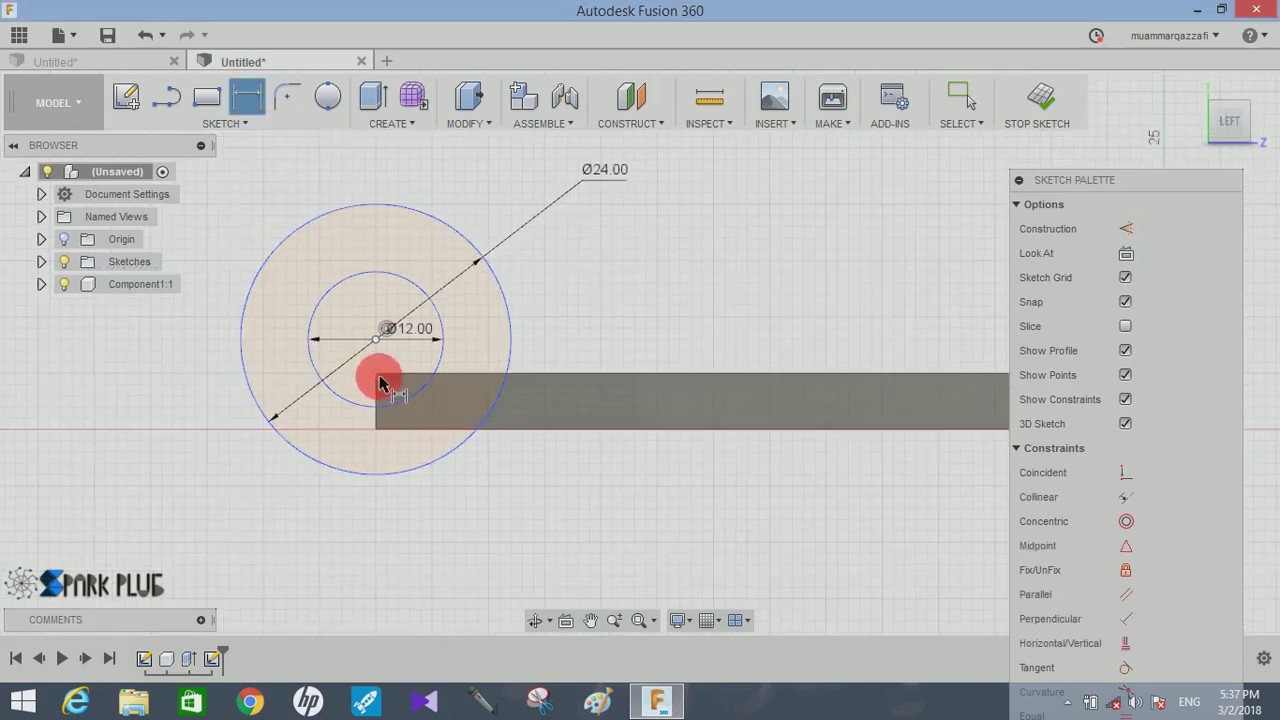
pyautogui.click(376, 340)
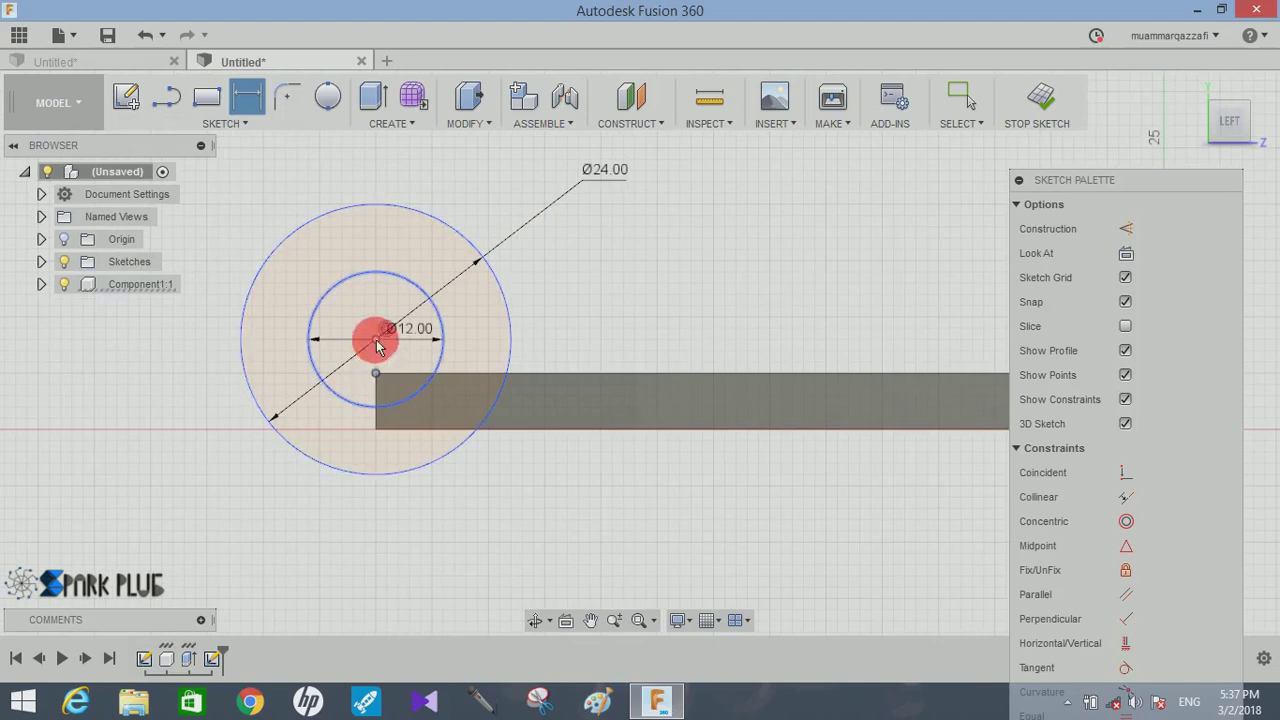
pyautogui.click(598, 304)
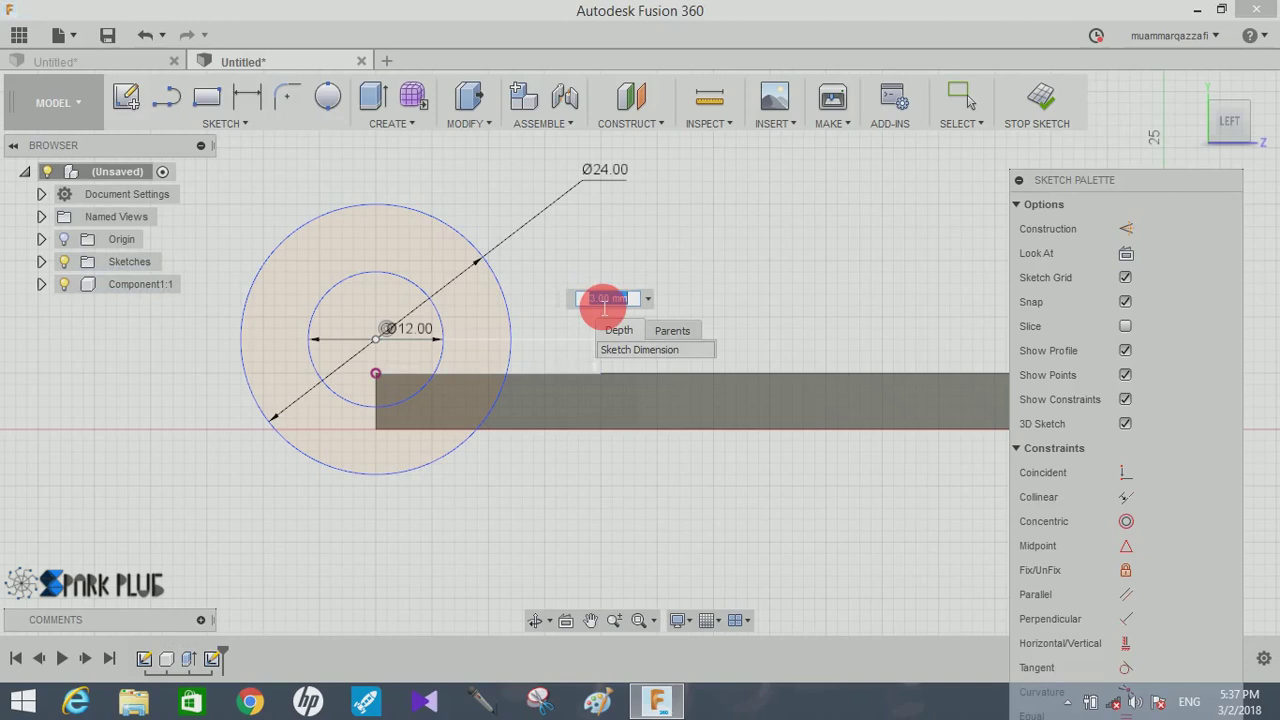
pyautogui.press('Return')
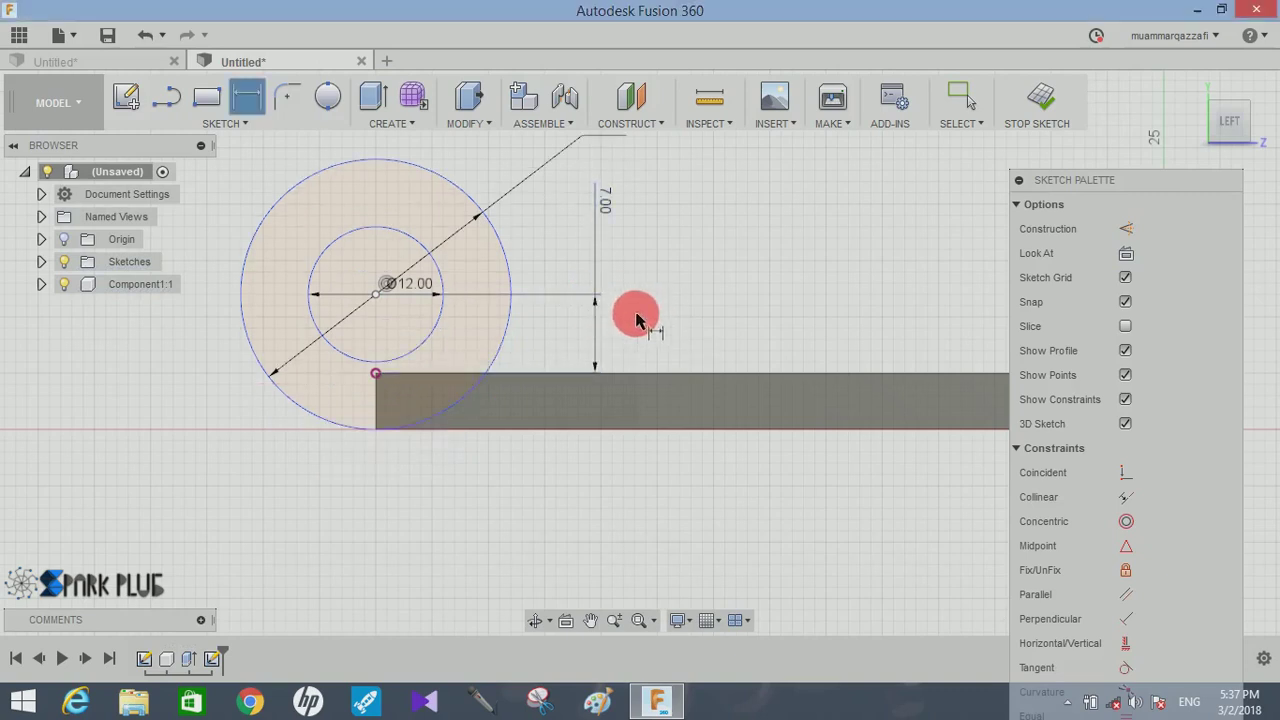
pyautogui.scroll(-2, 786, 500)
pyautogui.moveTo(789, 491)
pyautogui.keyDown('shift'); pyautogui.mouseDown(button='middle')
pyautogui.moveTo(737, 517)
pyautogui.moveTo(753, 404)
pyautogui.moveTo(657, 500)
pyautogui.moveTo(683, 362)
pyautogui.mouseUp(button='middle'); pyautogui.keyUp('shift')
pyautogui.click(1038, 104)
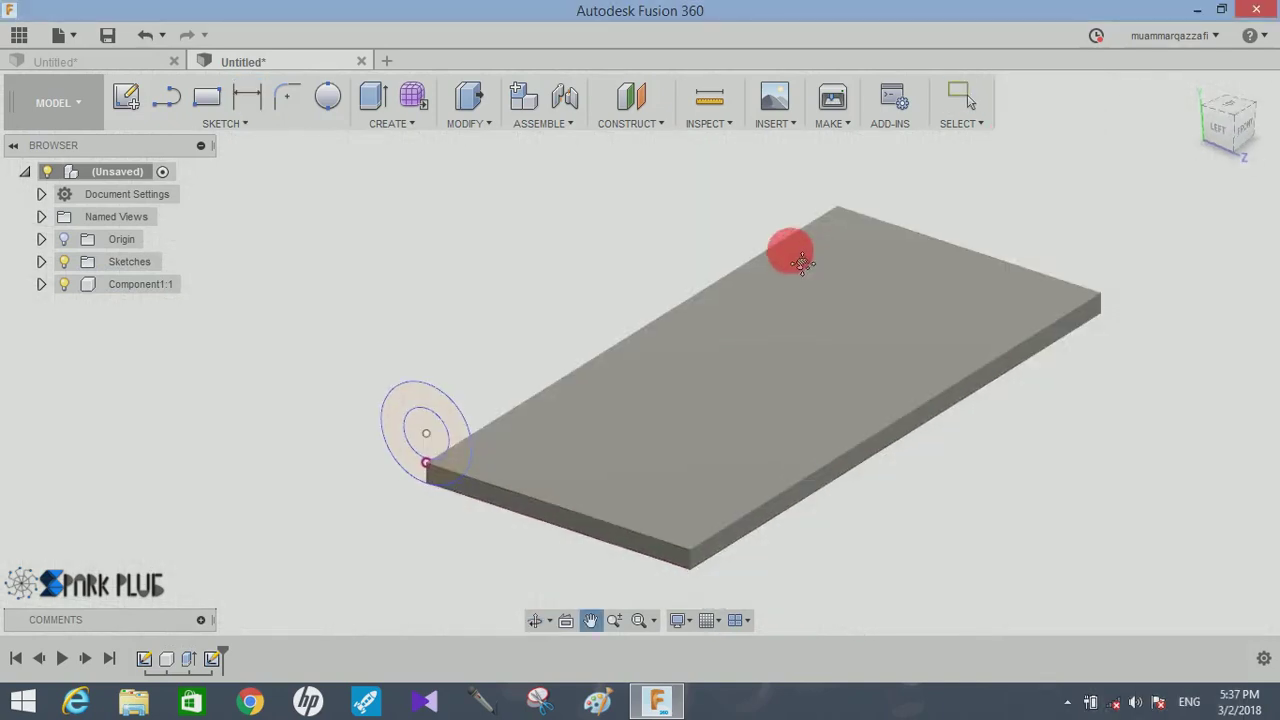
# - Extrude the outer ring profile 30 mm with the Join operation onto the plate
pyautogui.click(383, 100)
pyautogui.click(430, 378)
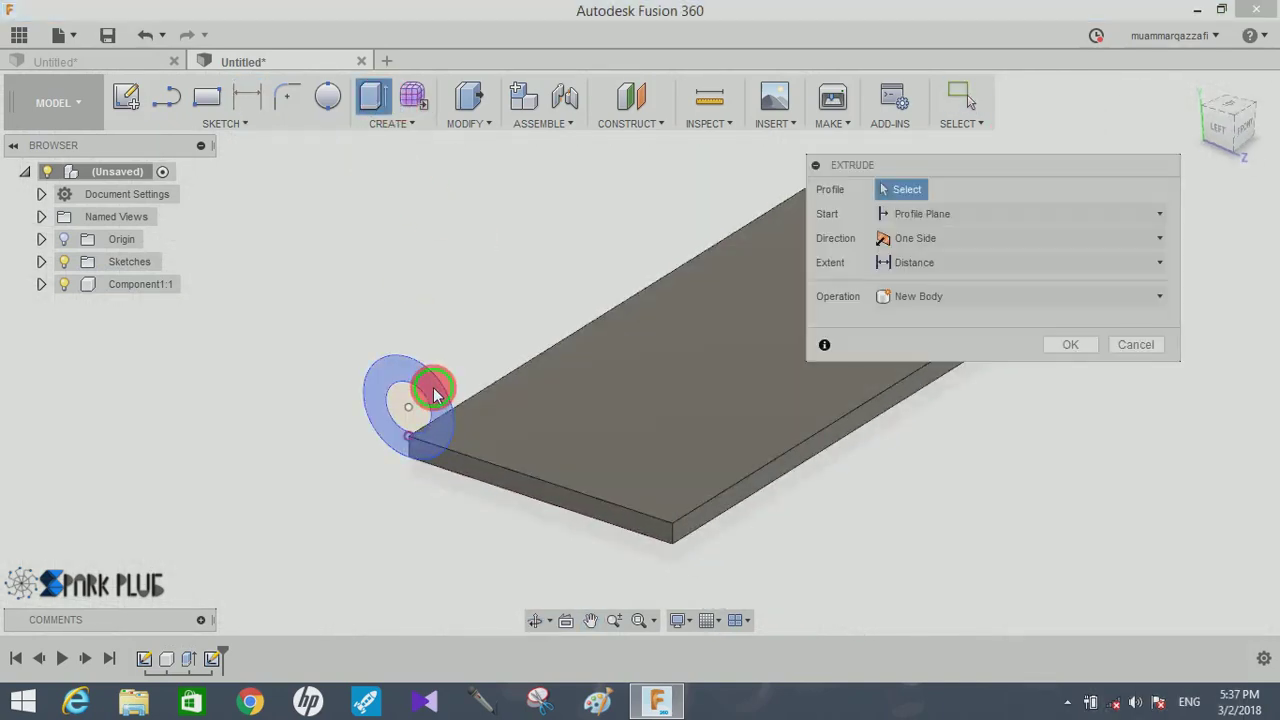
pyautogui.click(950, 286)
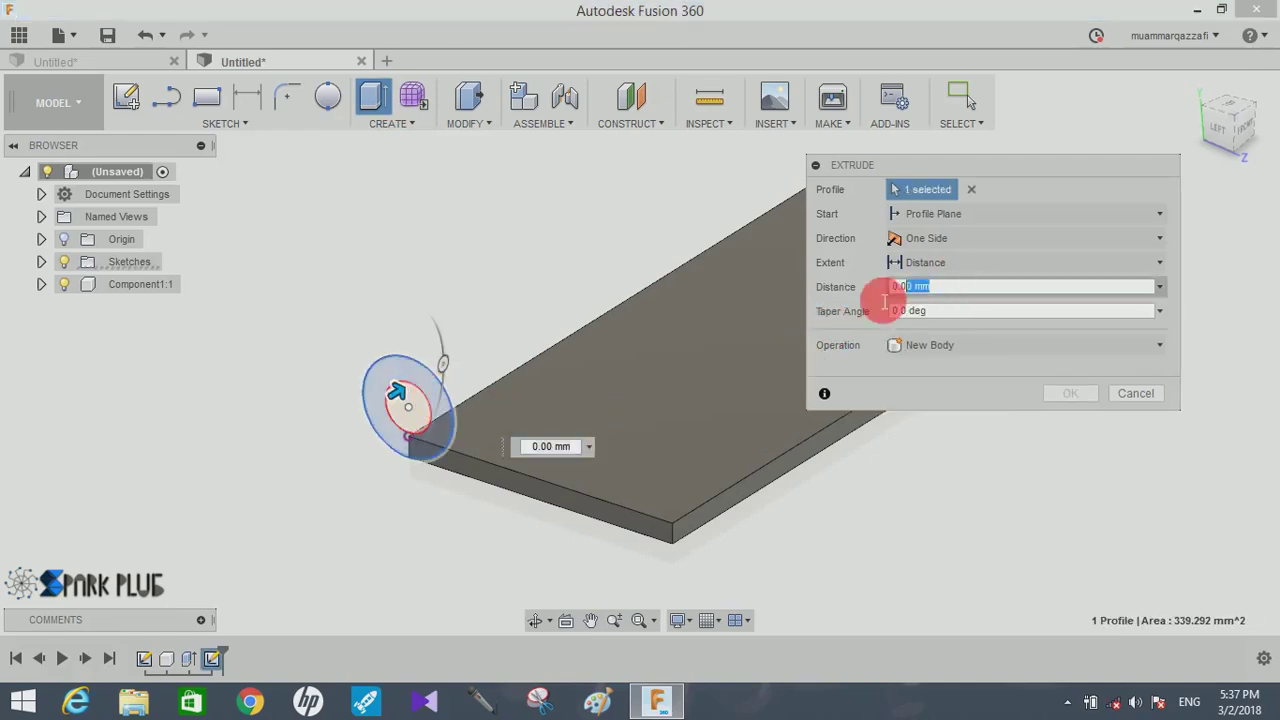
pyautogui.write('0')
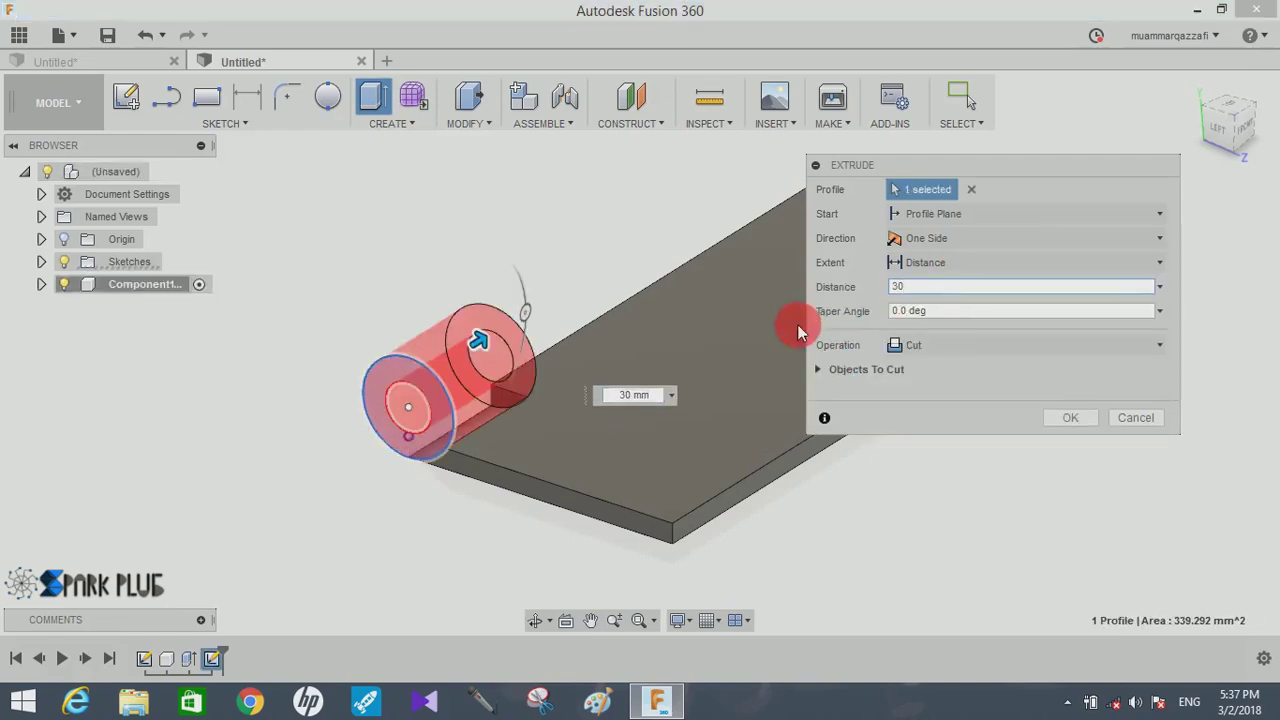
pyautogui.click(940, 345)
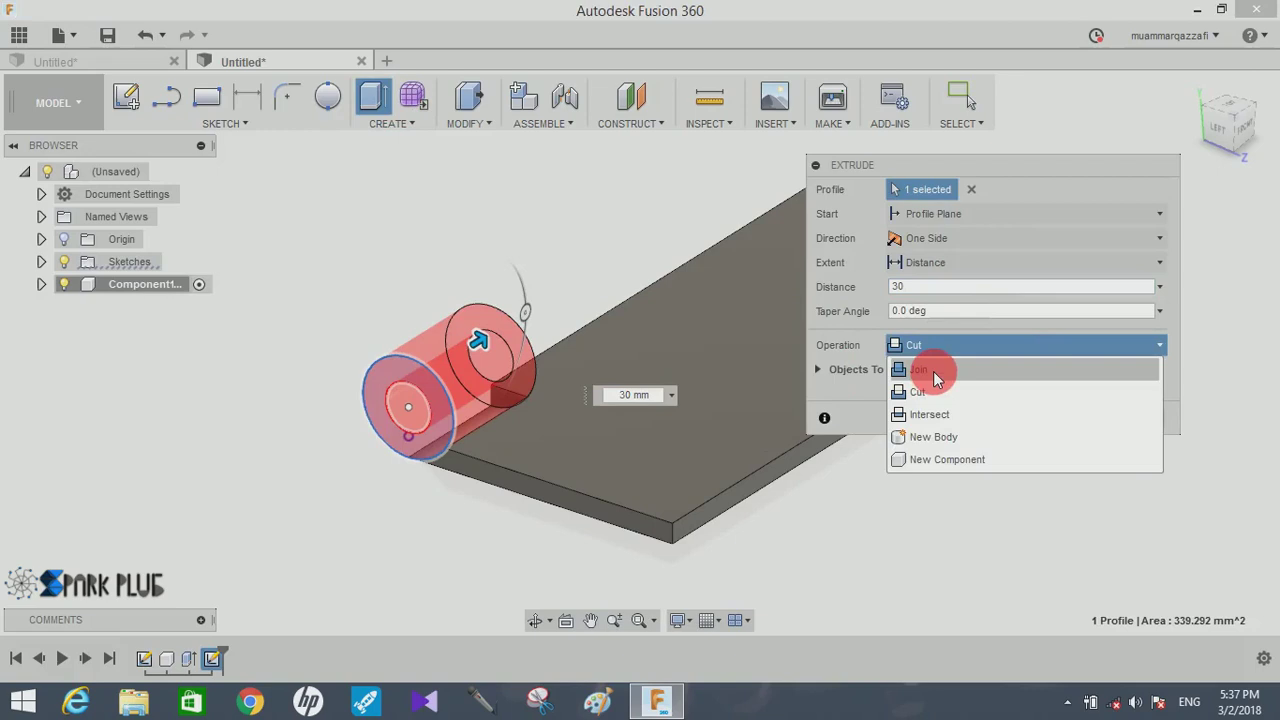
pyautogui.click(935, 372)
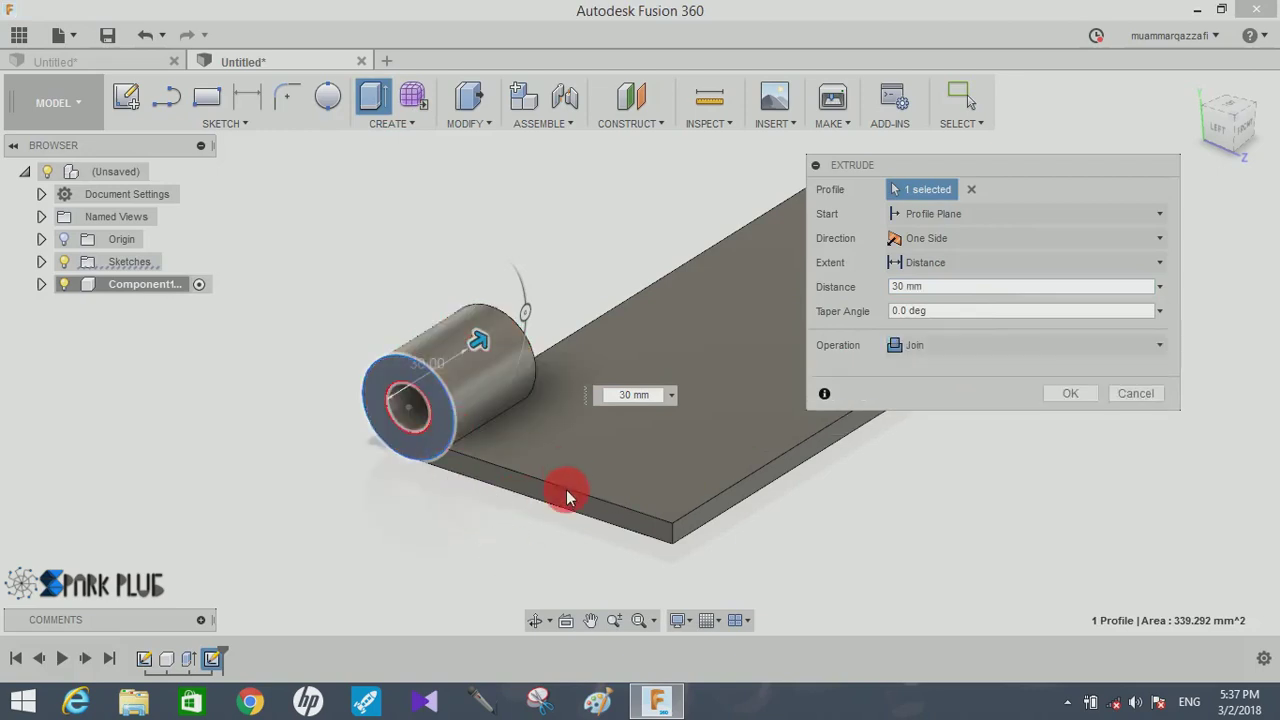
pyautogui.keyDown('shift'); pyautogui.moveTo(567, 497); pyautogui.dragTo(543, 360, button='middle'); pyautogui.keyUp('shift')
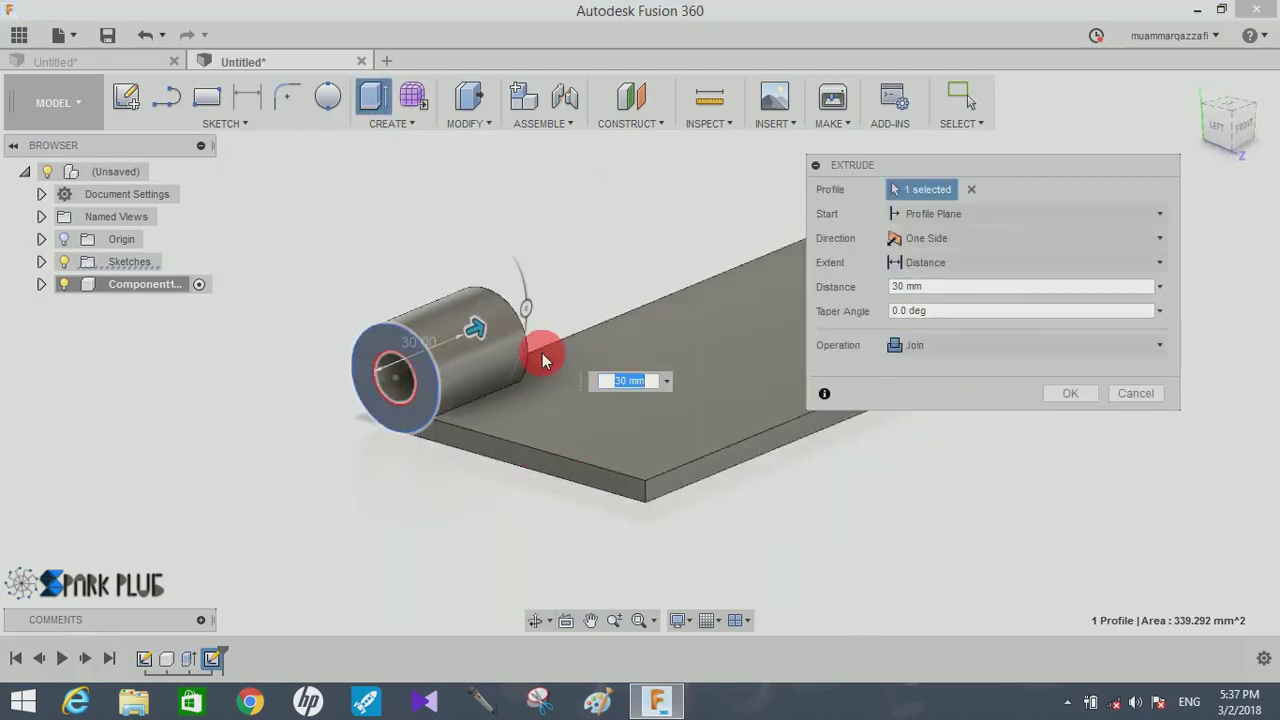
pyautogui.click(1060, 393)
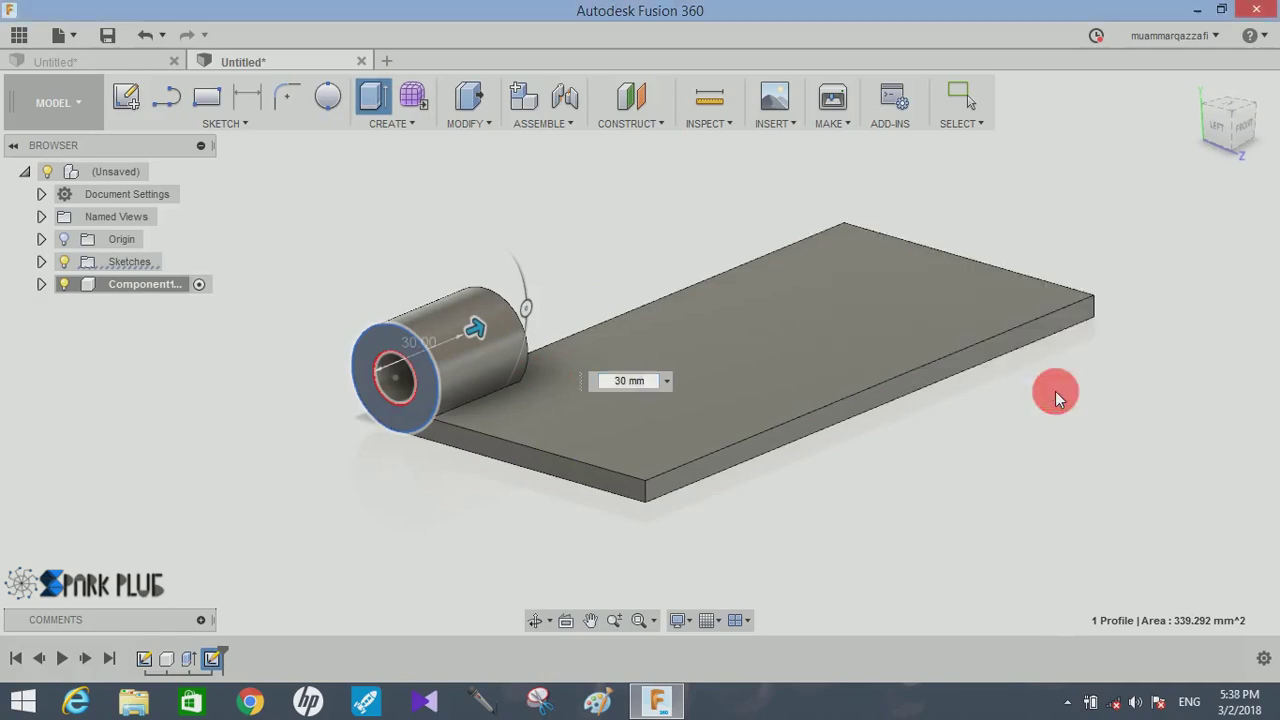
# - Hide Sketch2 and rectangular-pattern the knuckle into three copies over -120 mm along the plate edge
pyautogui.click(41, 262)
pyautogui.click(79, 307)
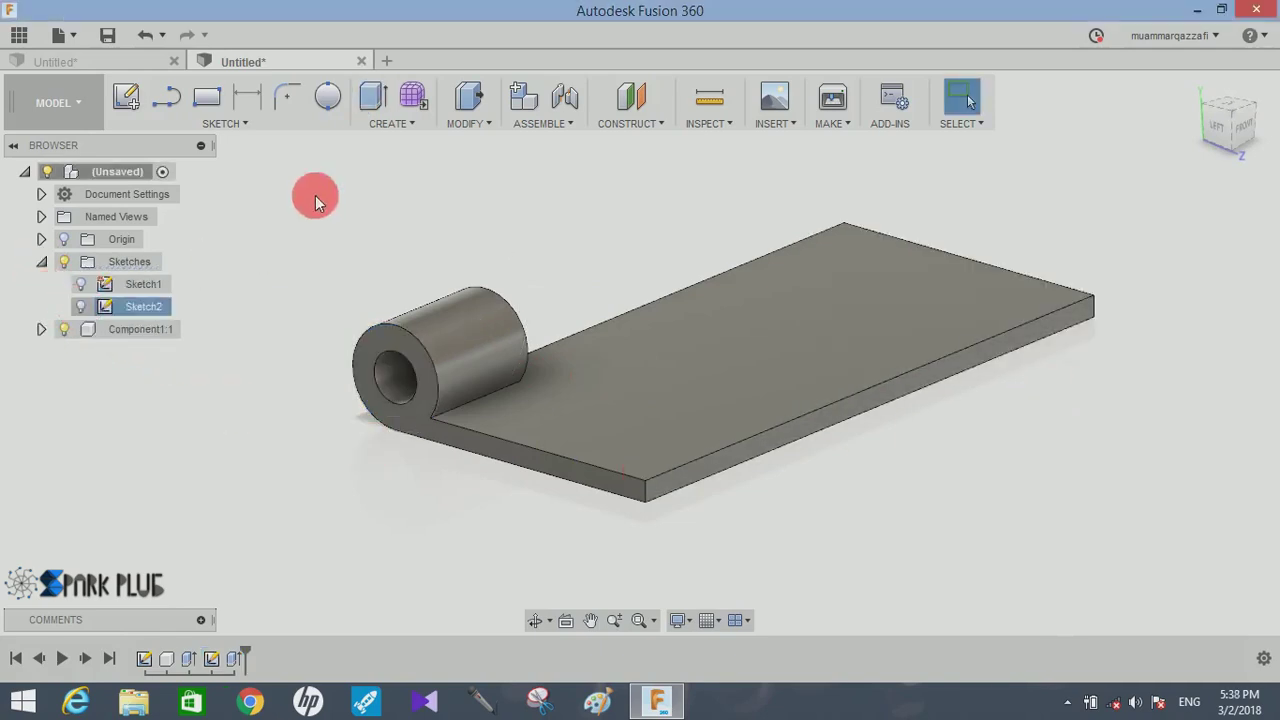
pyautogui.click(396, 124)
pyautogui.moveTo(438, 484)
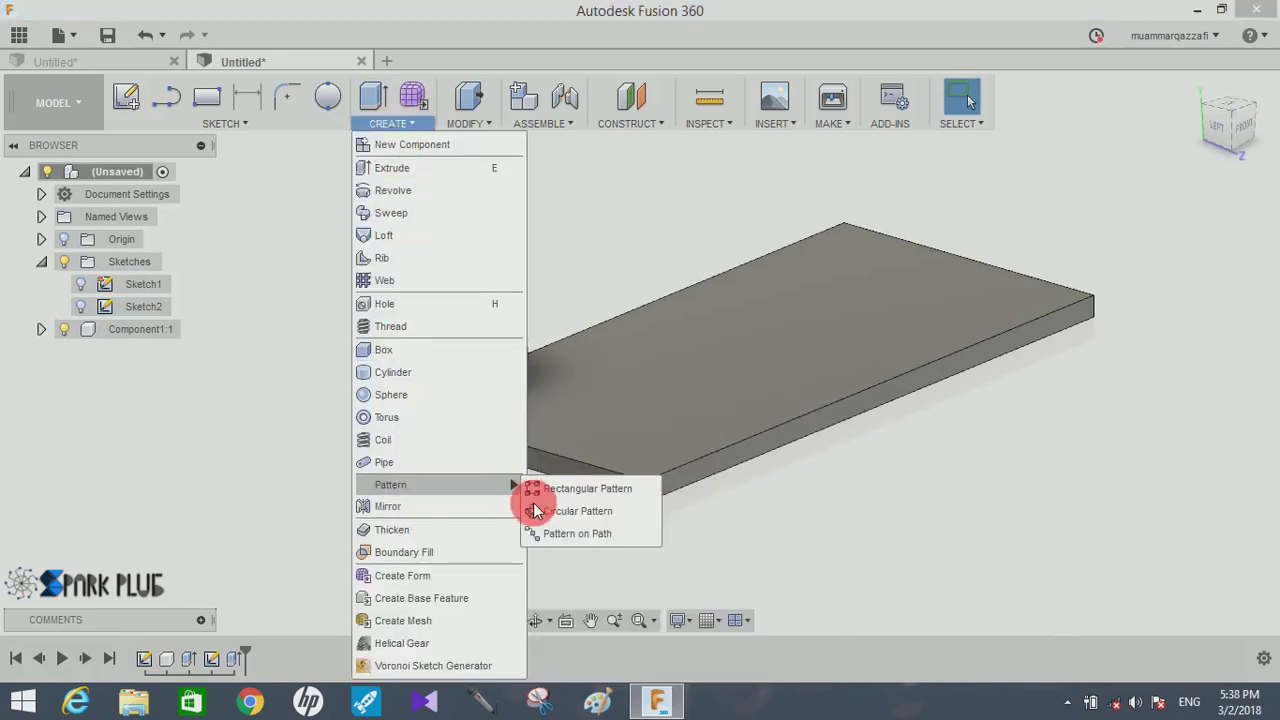
pyautogui.click(562, 488)
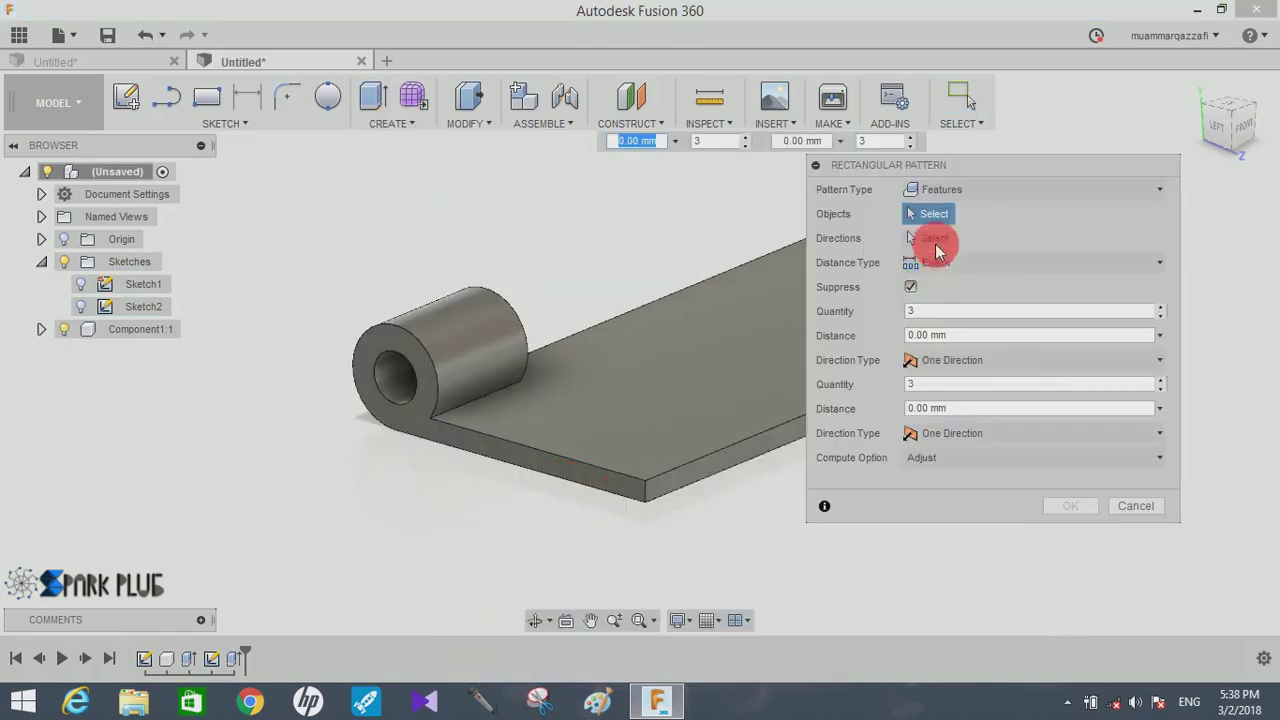
pyautogui.click(237, 660)
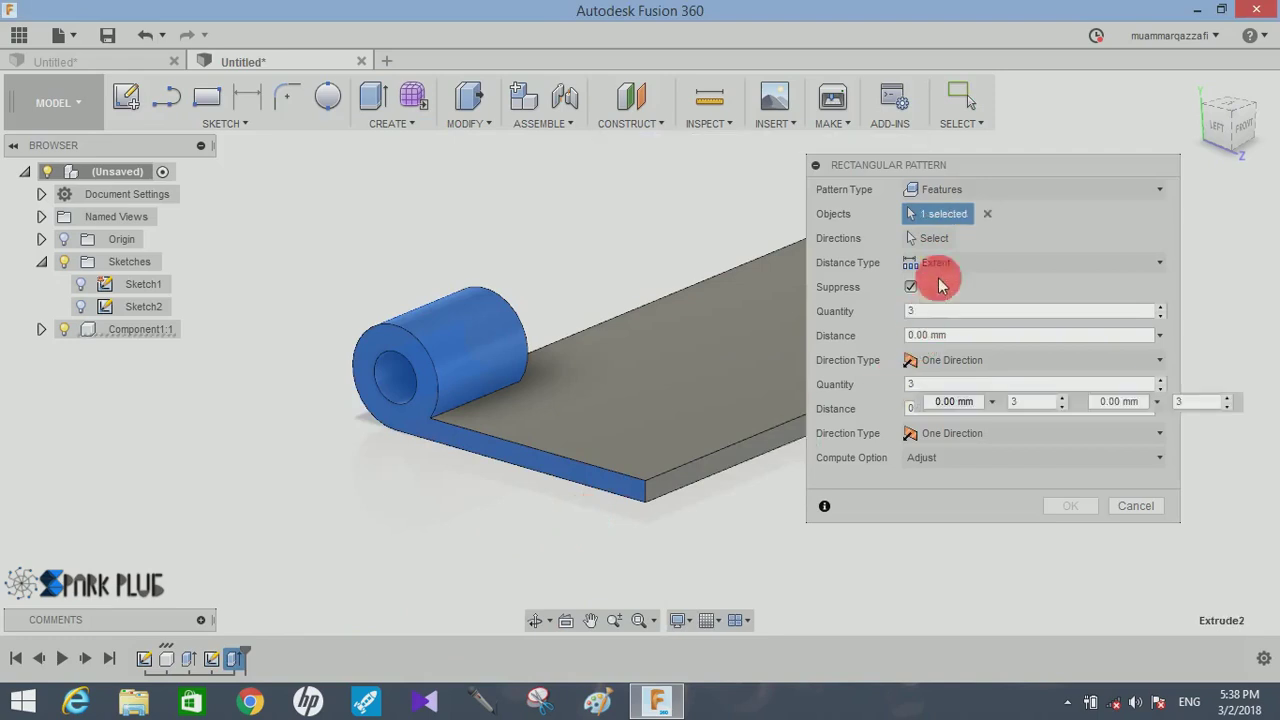
pyautogui.click(608, 394)
pyautogui.moveTo(608, 394)
pyautogui.mouseDown(button='middle')
pyautogui.moveTo(557, 435)
pyautogui.moveTo(377, 465)
pyautogui.mouseUp(button='middle')
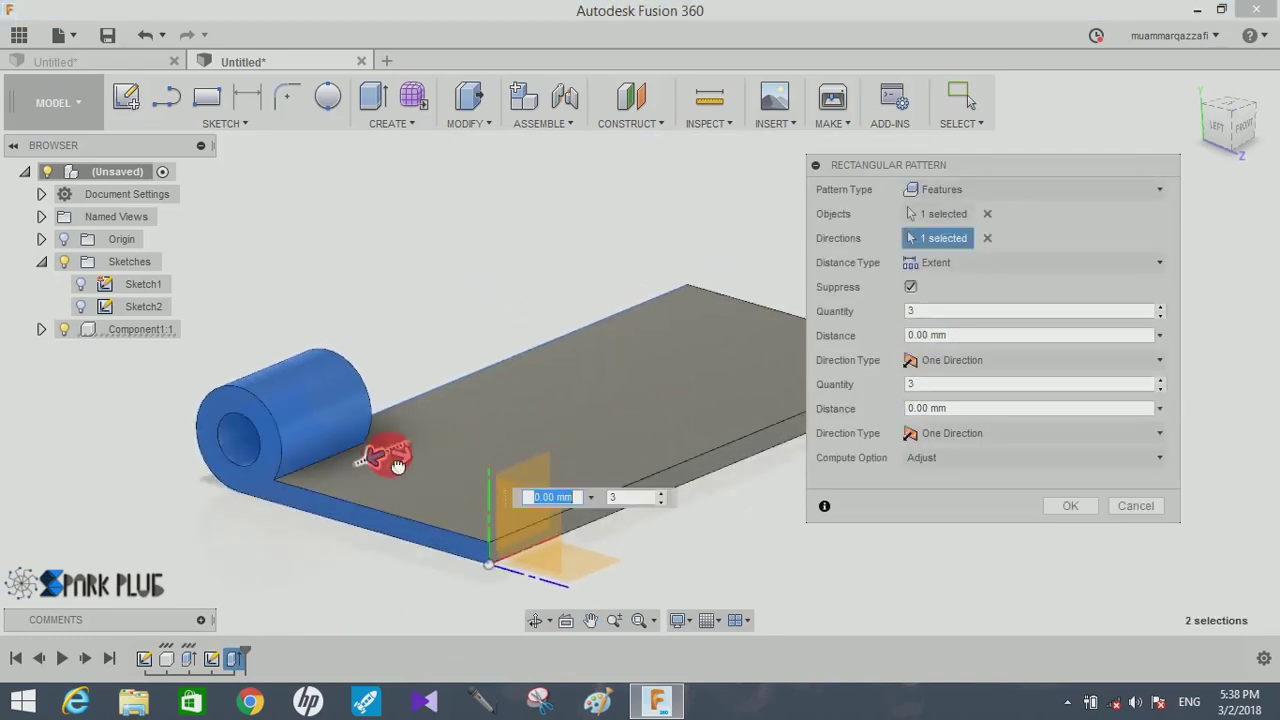
pyautogui.moveTo(397, 464); pyautogui.dragTo(727, 310)
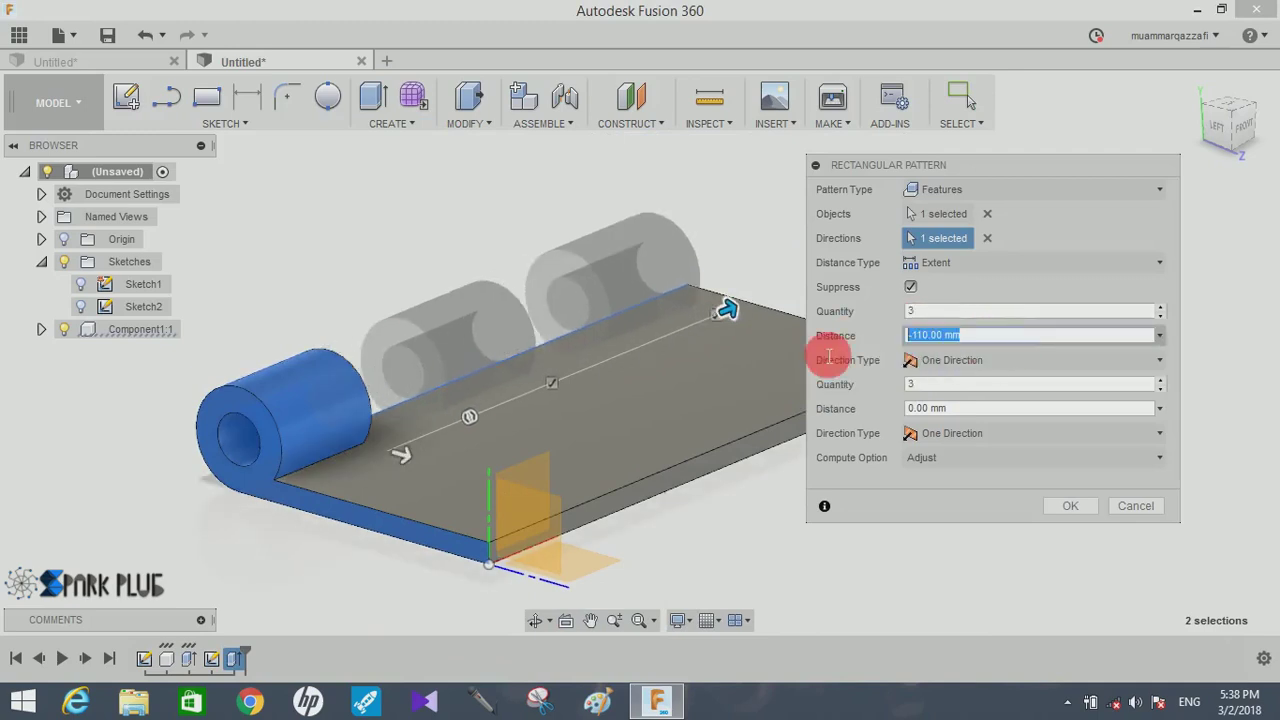
pyautogui.write('-120')
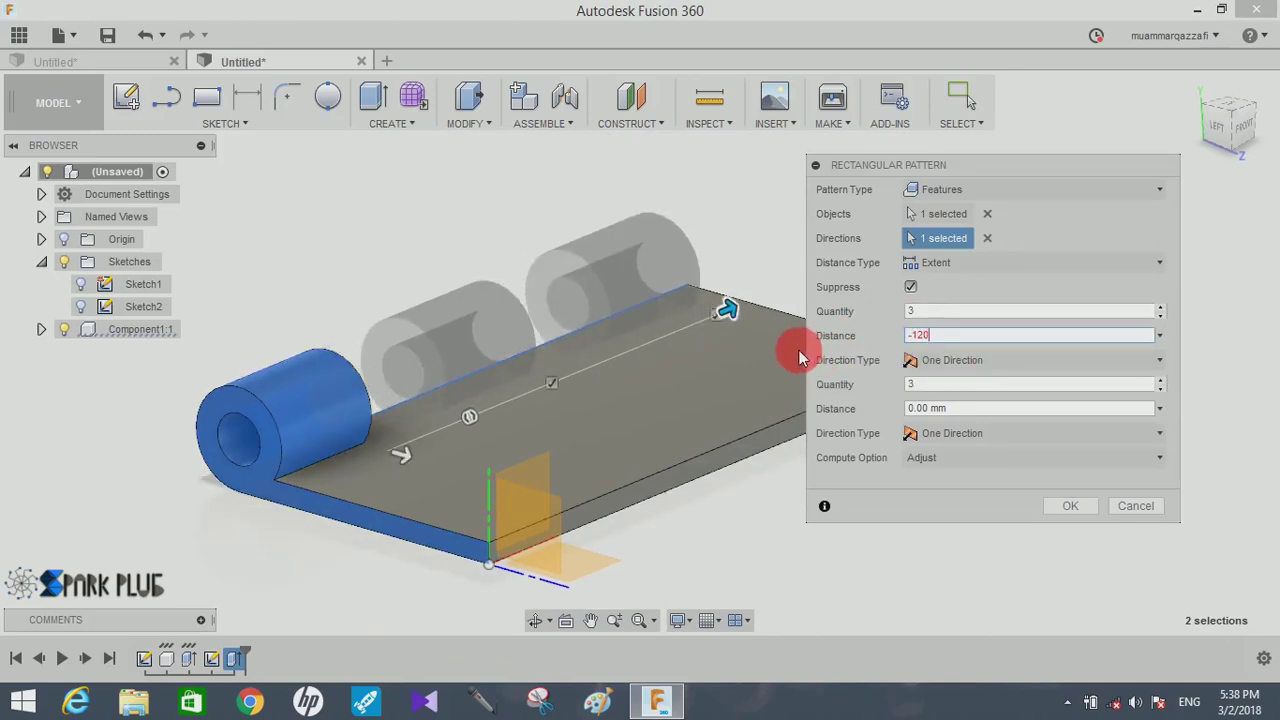
pyautogui.moveTo(728, 455)
pyautogui.keyDown('shift'); pyautogui.mouseDown(button='middle')
pyautogui.moveTo(697, 467)
pyautogui.moveTo(689, 457)
pyautogui.mouseUp(button='middle'); pyautogui.keyUp('shift')
pyautogui.click(1070, 508)
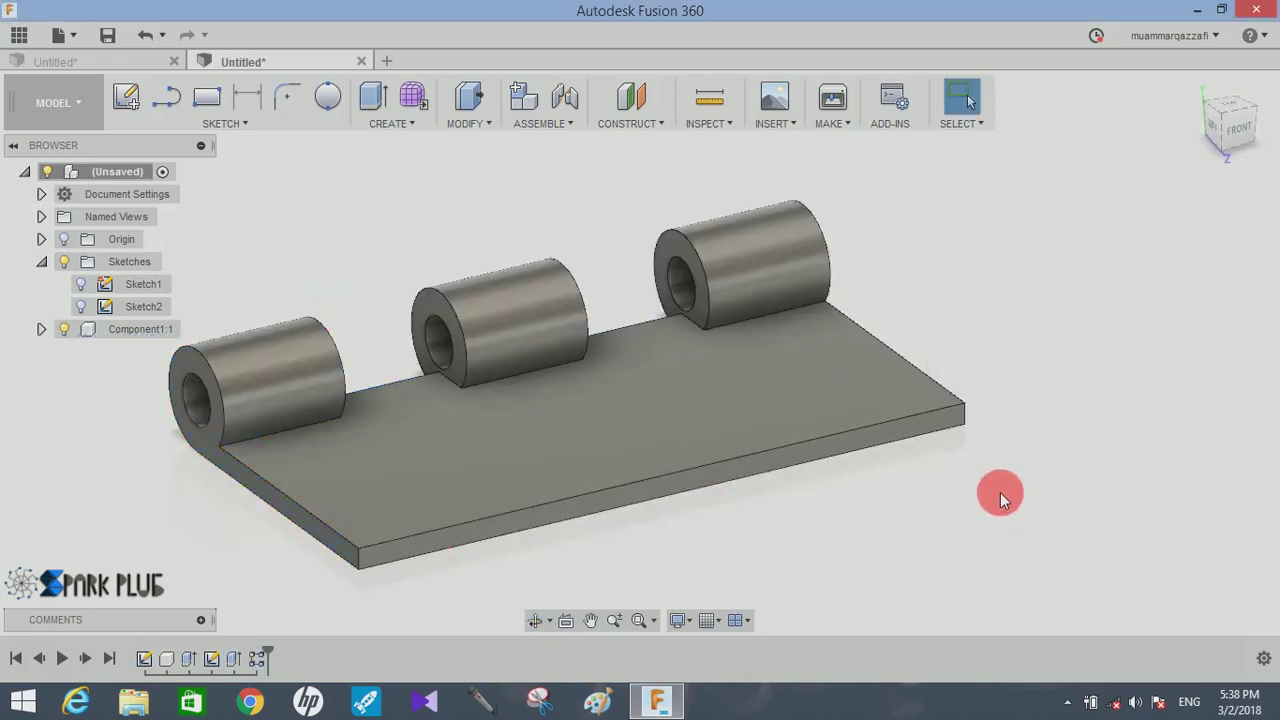
# - Hide Component1:1 and make the sketches visible again
pyautogui.moveTo(1000, 494)
pyautogui.keyDown('shift'); pyautogui.mouseDown(button='middle')
pyautogui.moveTo(893, 487)
pyautogui.moveTo(1034, 466)
pyautogui.moveTo(1037, 485)
pyautogui.moveTo(1085, 447)
pyautogui.mouseUp(button='middle'); pyautogui.keyUp('shift')
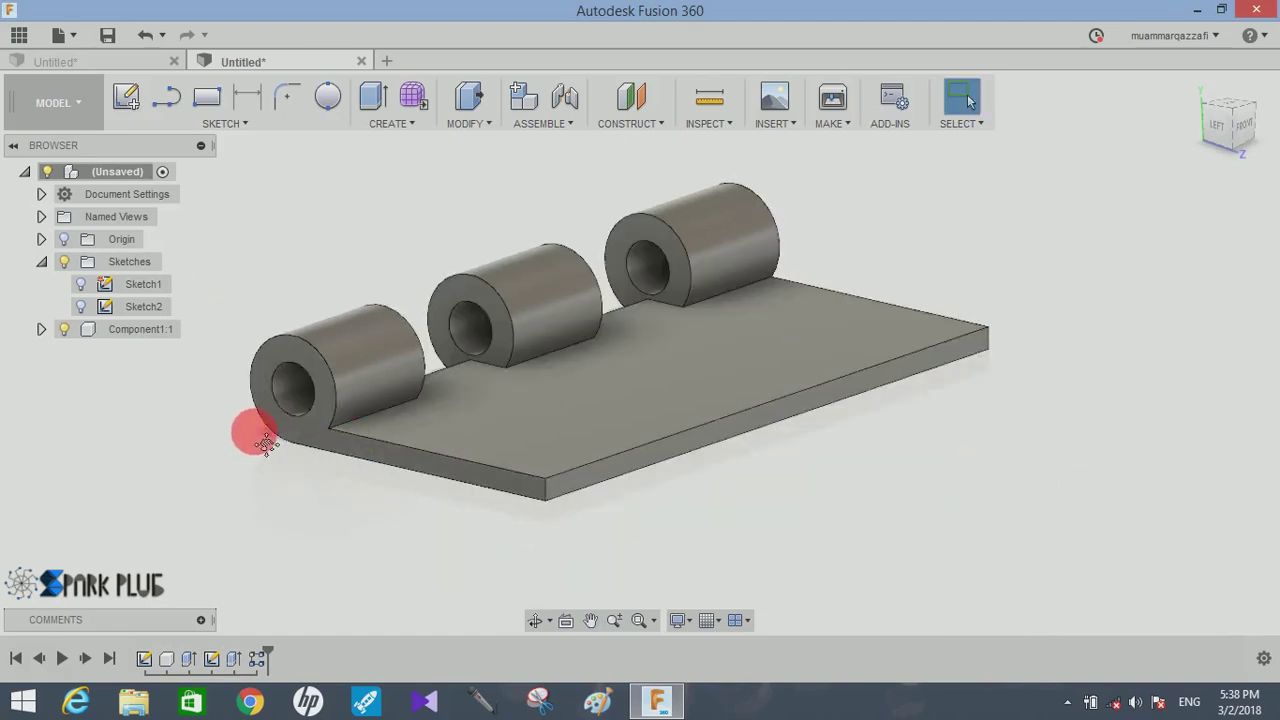
pyautogui.moveTo(265, 443); pyautogui.dragTo(288, 445, button='middle')
pyautogui.click(65, 333)
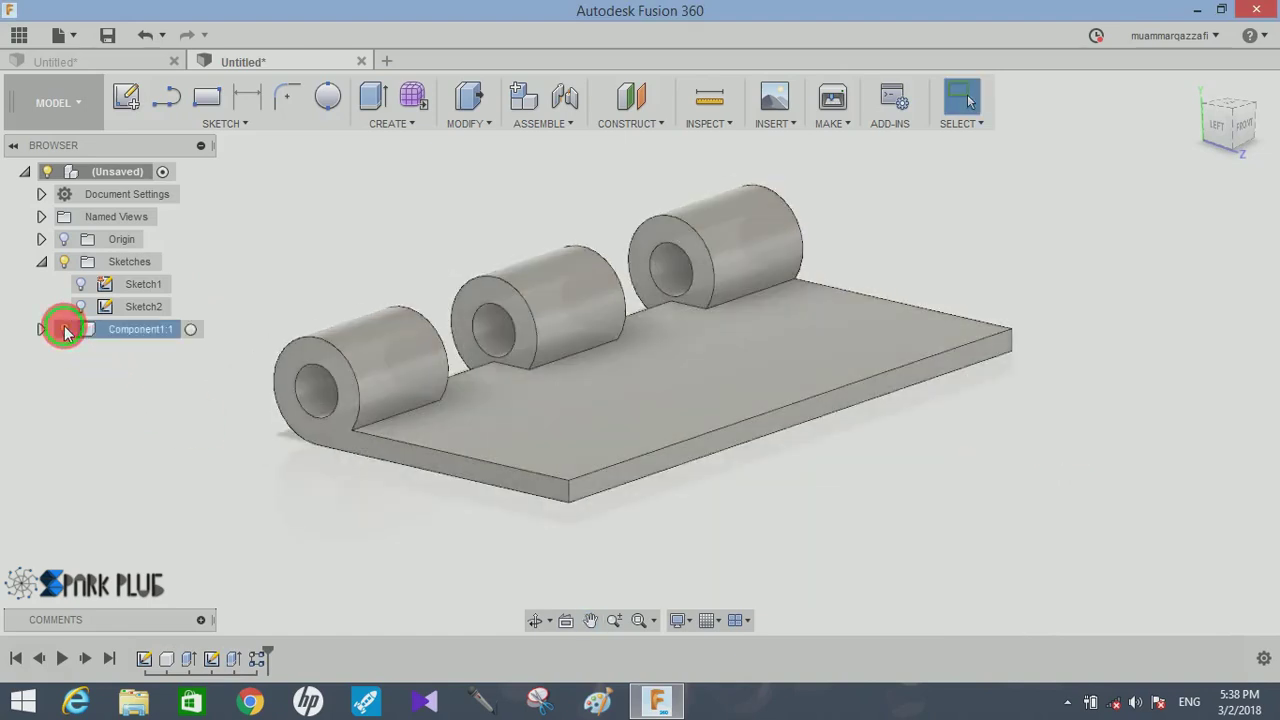
pyautogui.click(65, 330)
pyautogui.click(81, 307)
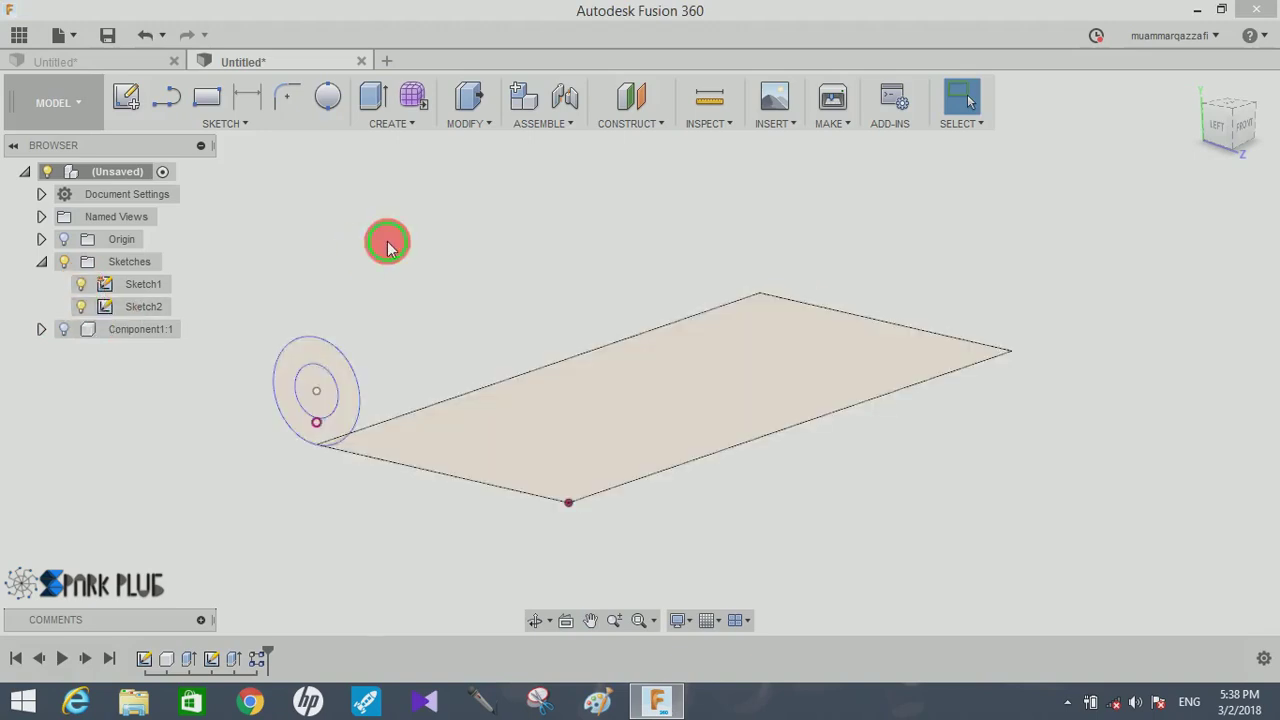
# - Extrude the rectangle profile 5 mm as a new component, Component2
pyautogui.click(372, 96)
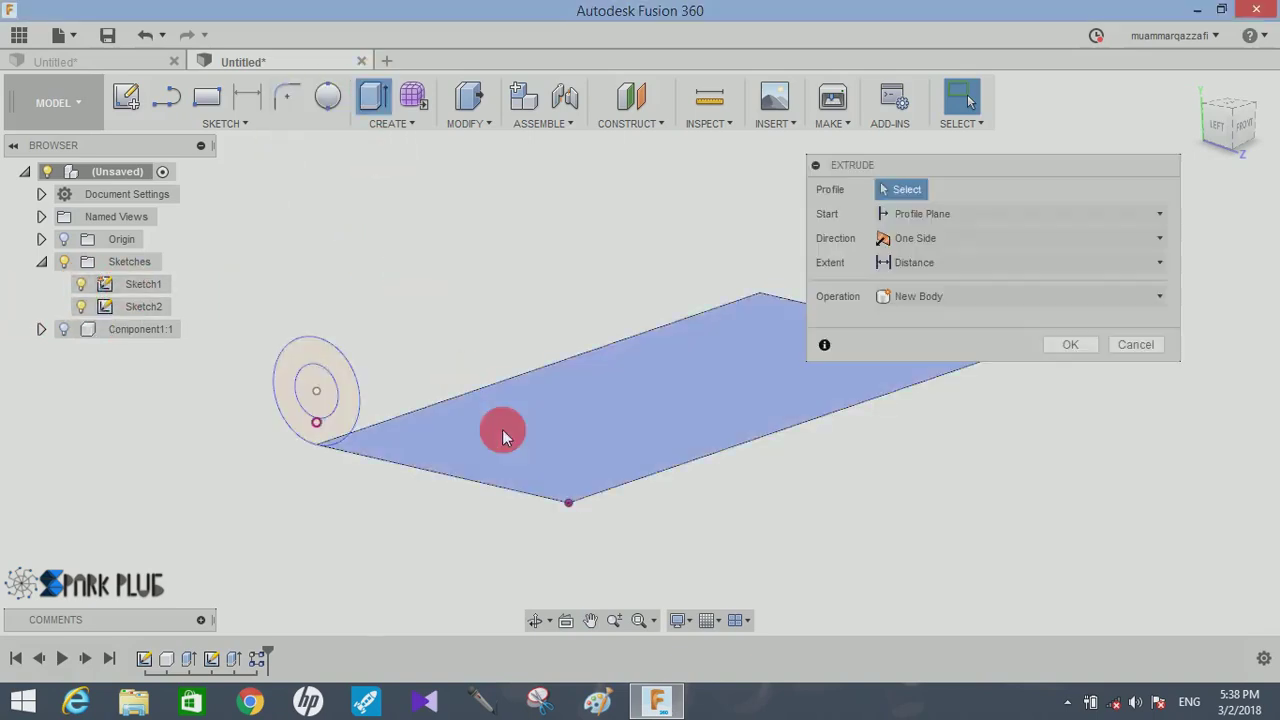
pyautogui.click(587, 400)
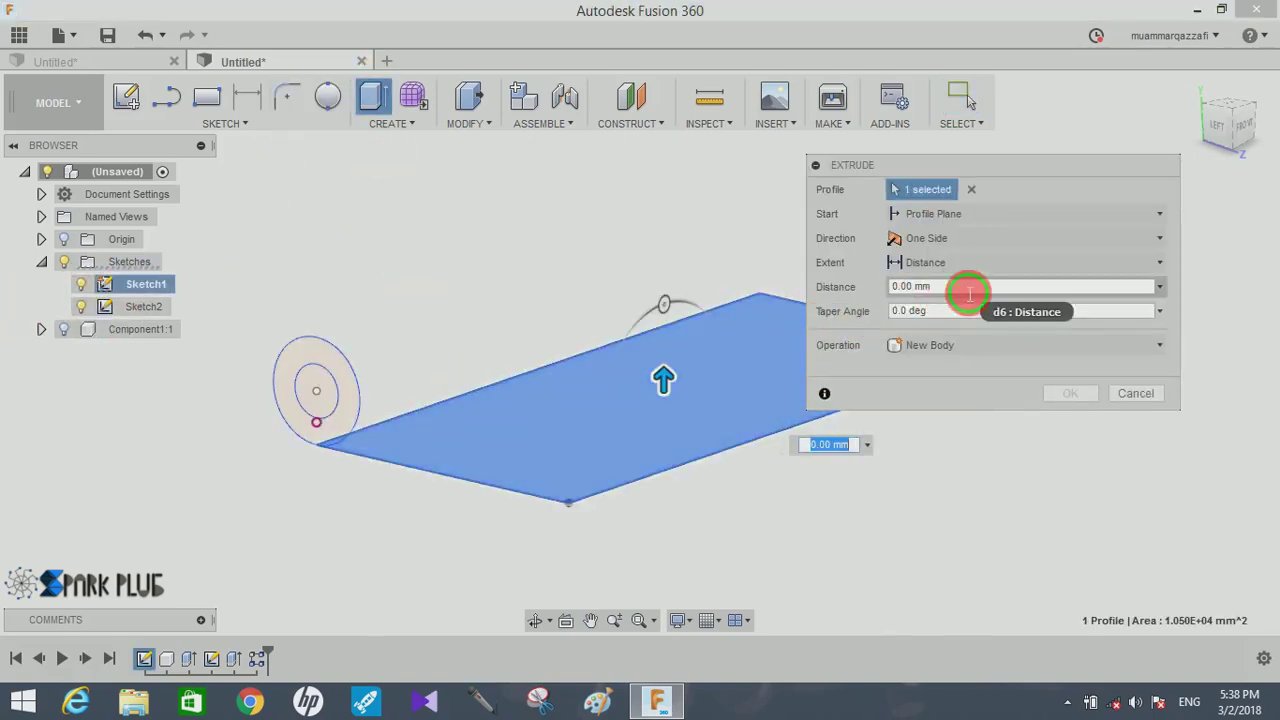
pyautogui.moveTo(969, 293); pyautogui.dragTo(846, 298)
pyautogui.write('5')
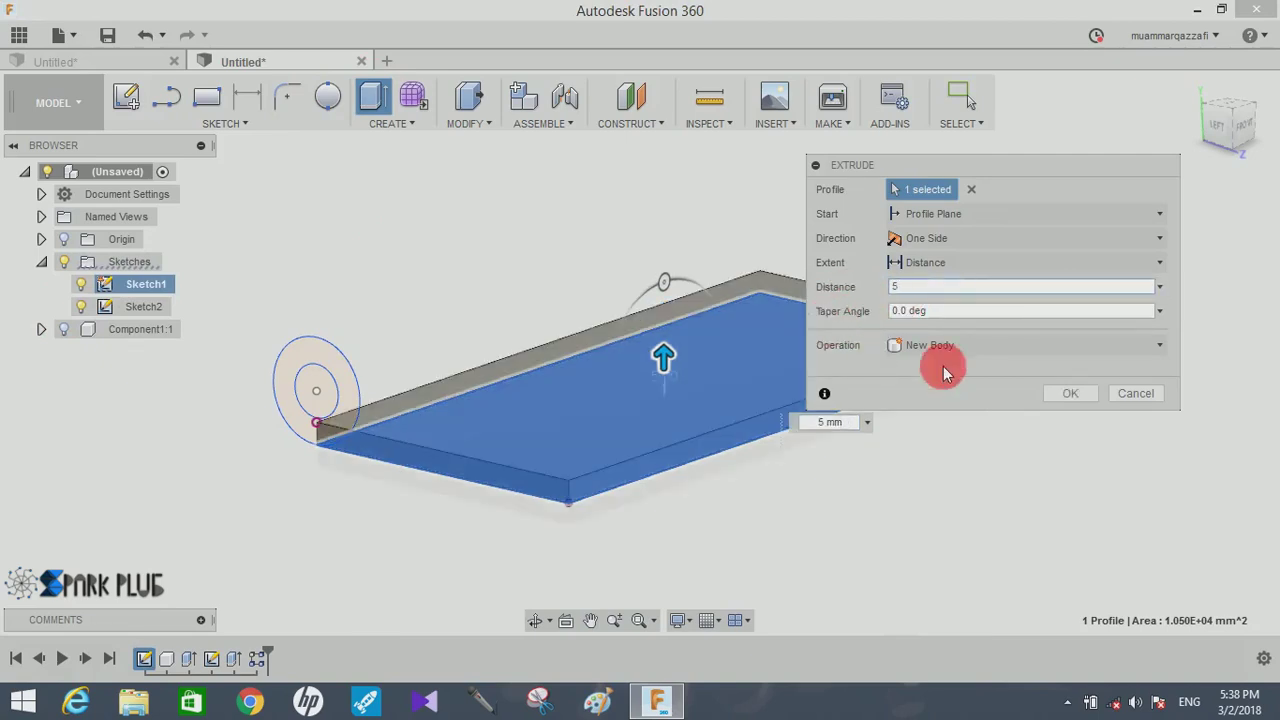
pyautogui.click(940, 348)
pyautogui.click(957, 462)
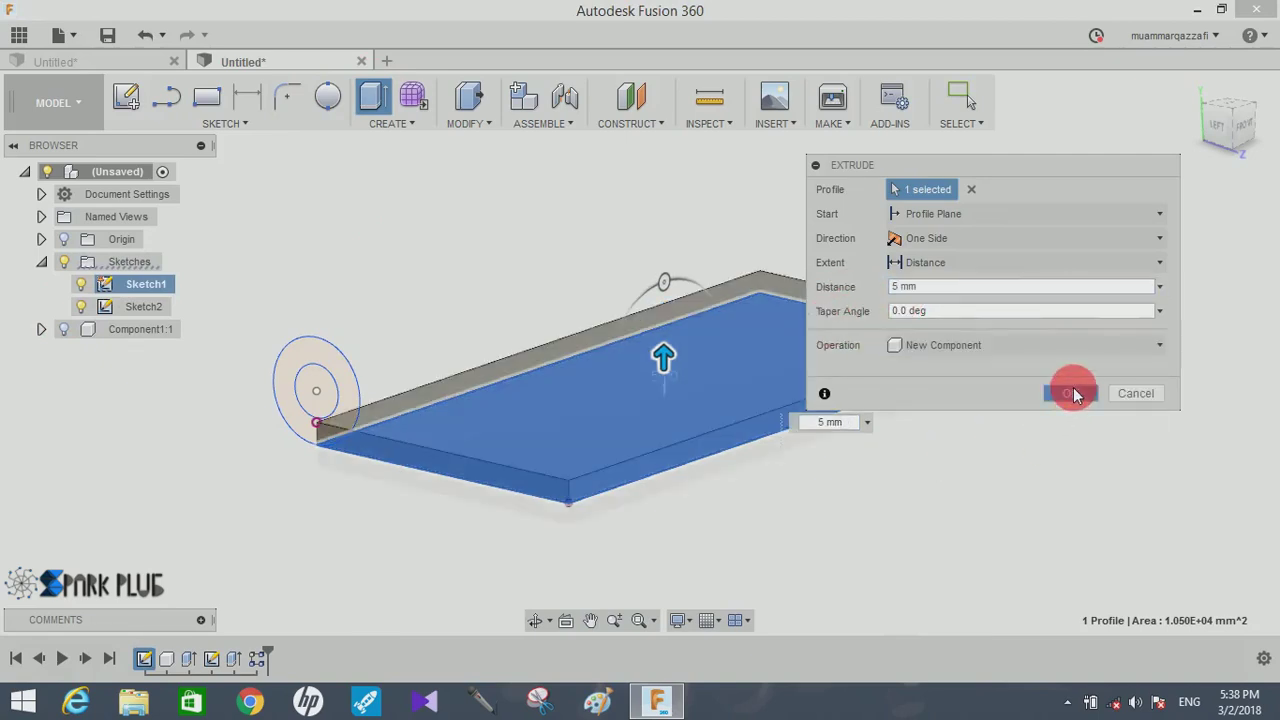
pyautogui.click(1073, 389)
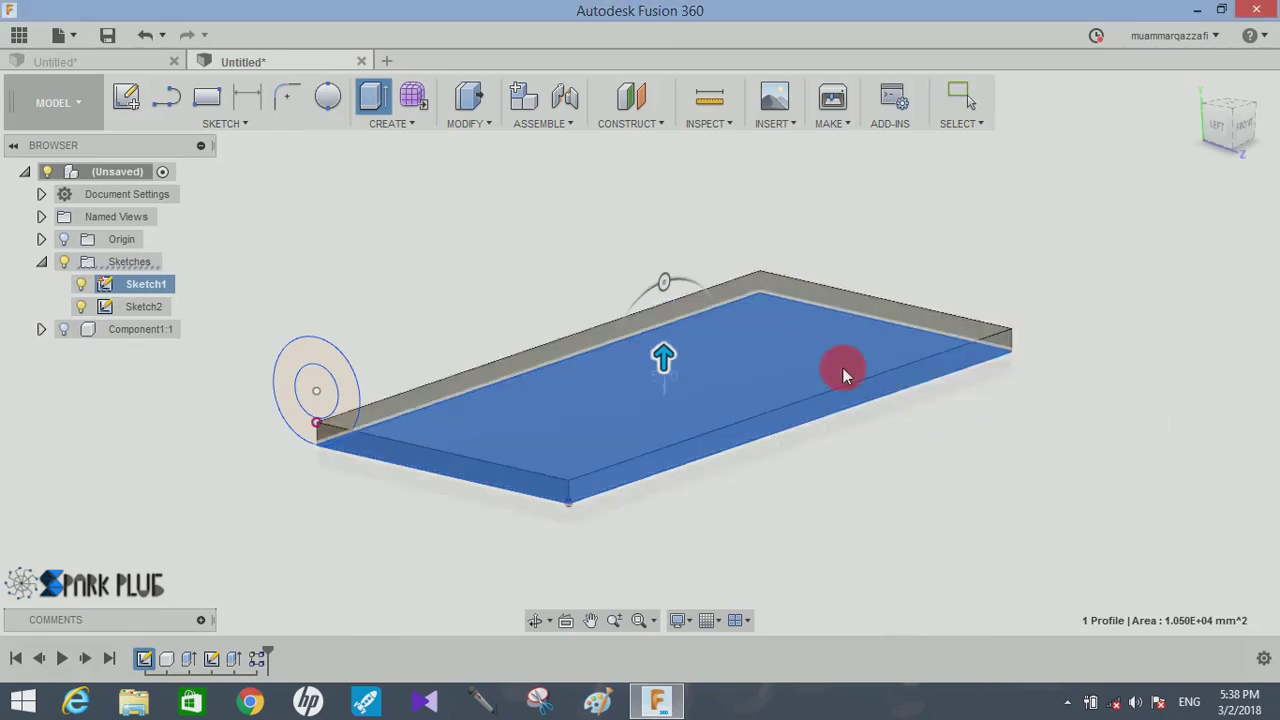
pyautogui.click(343, 368)
# - Extrude the circle ring 30 mm from an offset start plane, joined to the second plate
pyautogui.click(1030, 214)
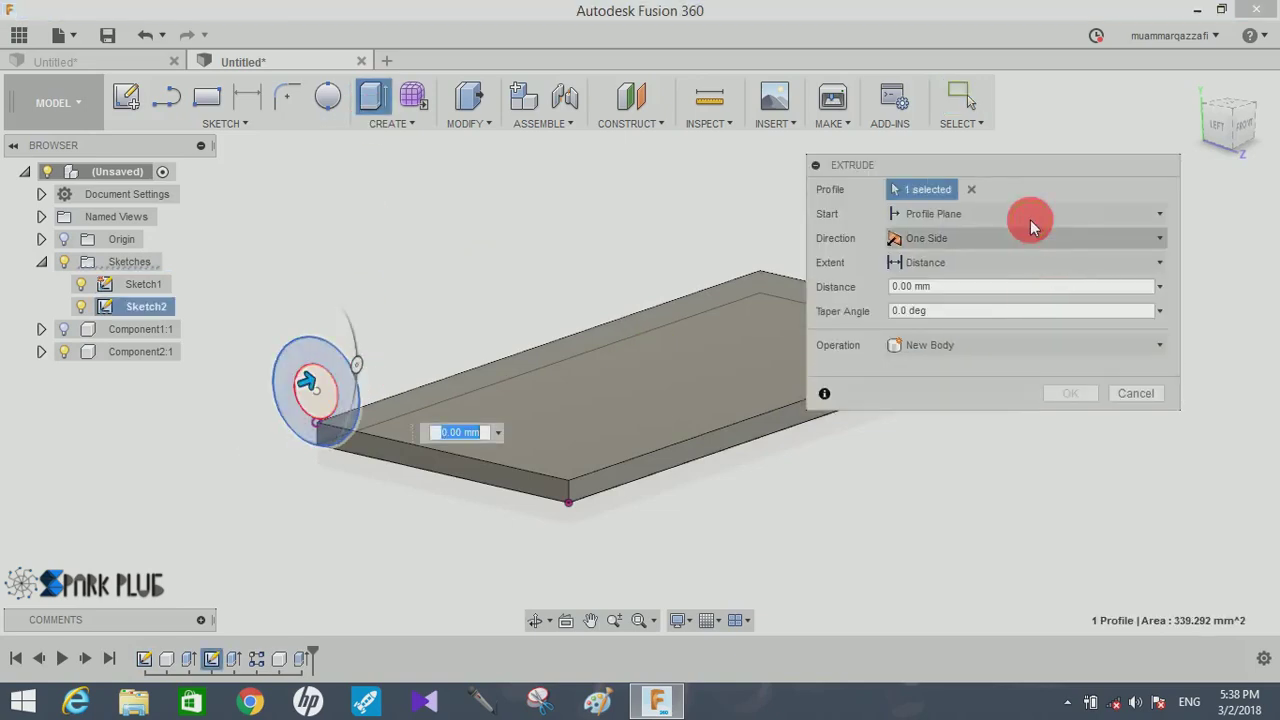
pyautogui.click(1009, 262)
pyautogui.click(925, 240)
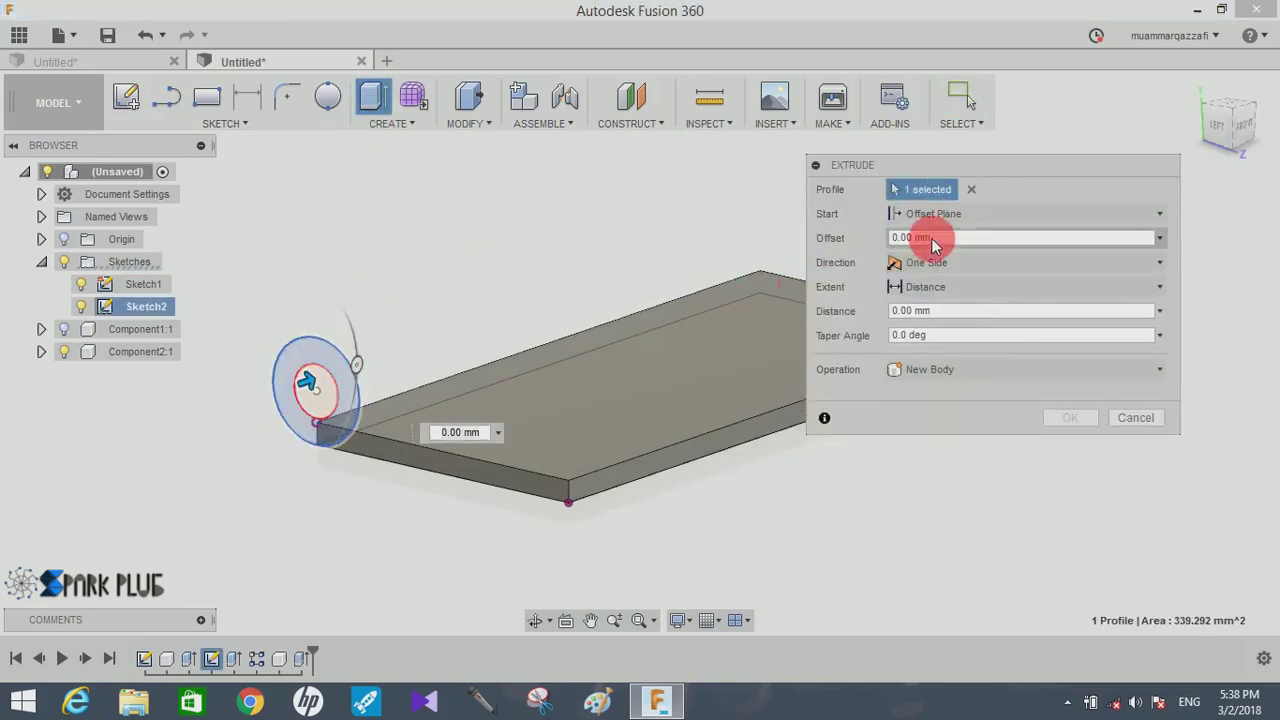
pyautogui.write('30')
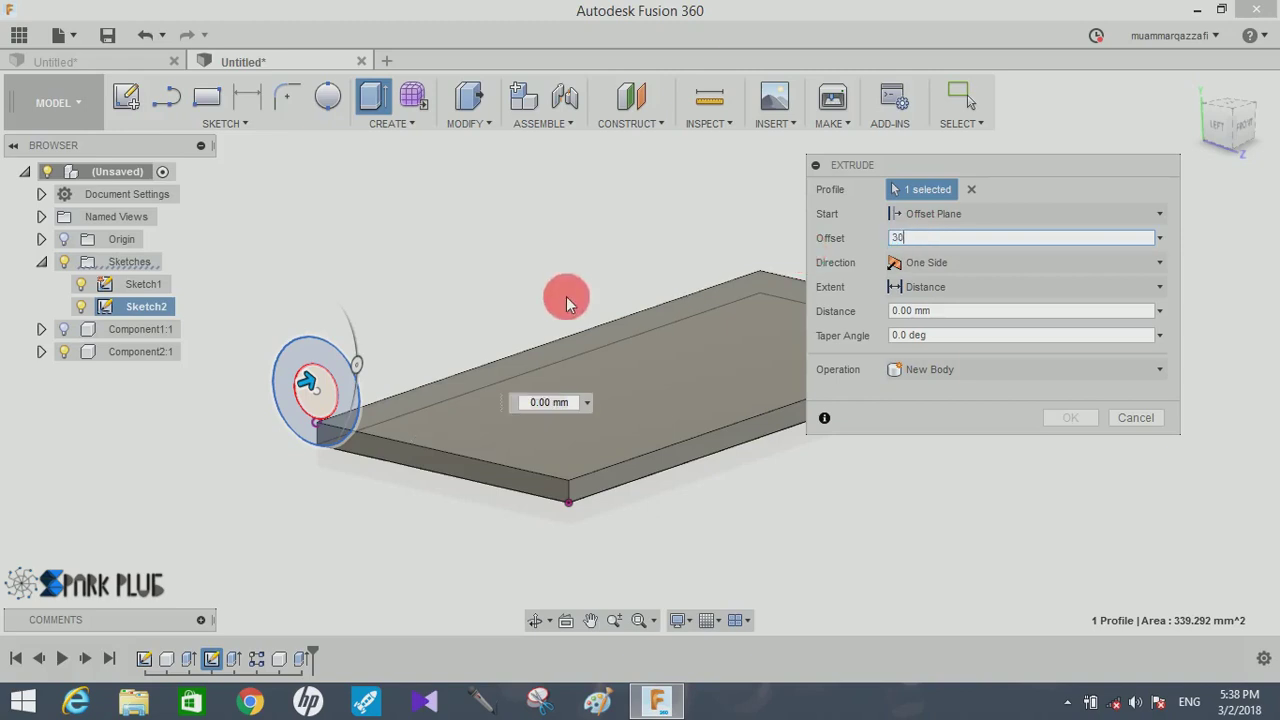
pyautogui.click(962, 314)
pyautogui.write('30')
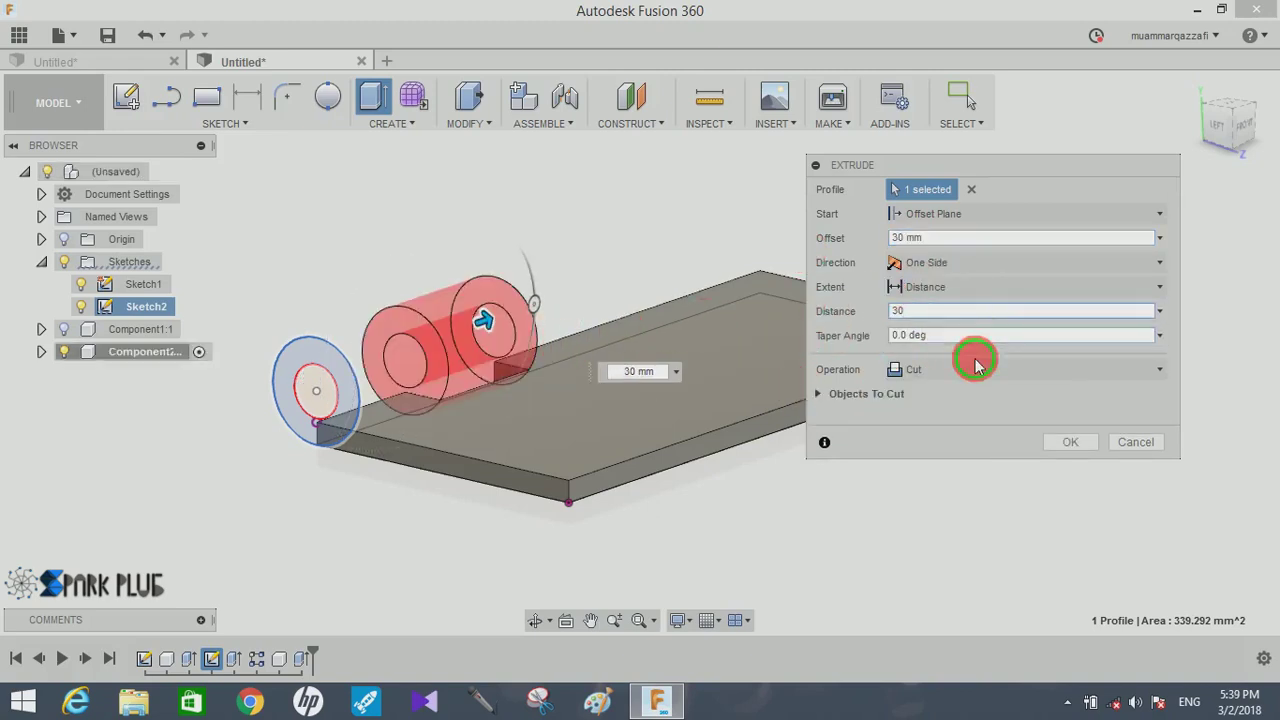
pyautogui.click(973, 370)
pyautogui.click(963, 391)
pyautogui.click(1070, 418)
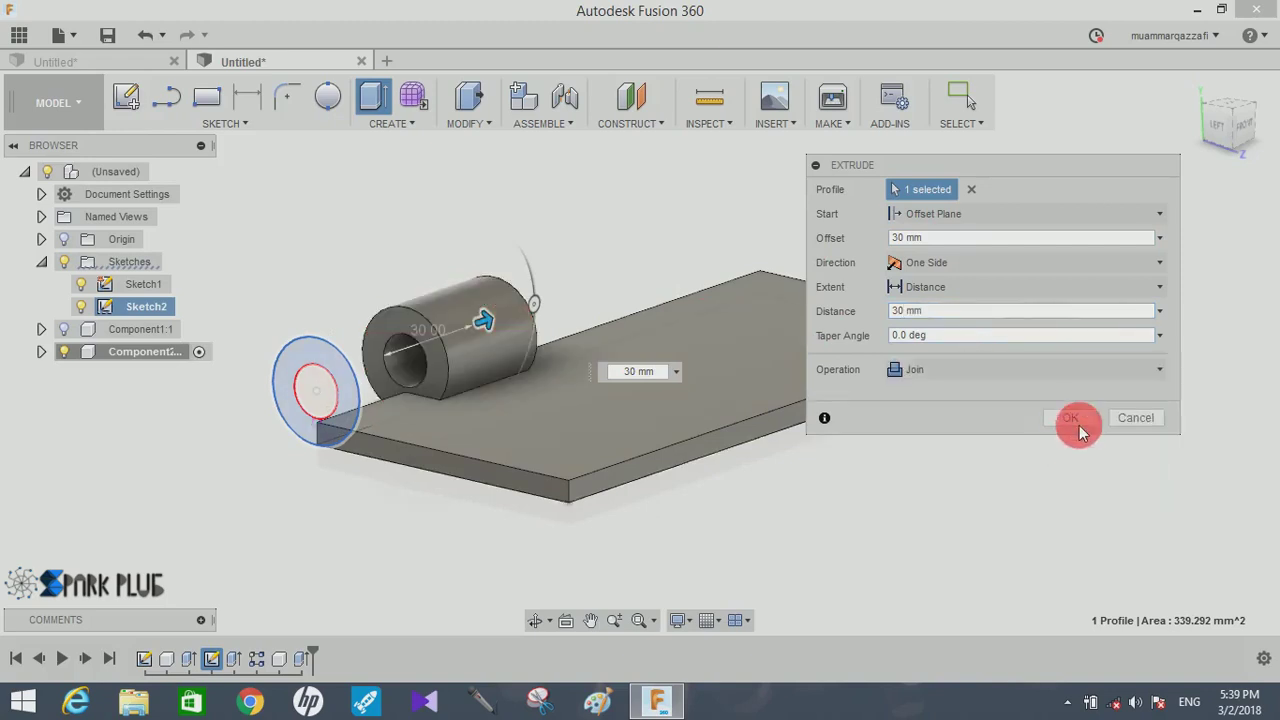
# - Add another 30 mm joined knuckle starting from a 90 mm offset plane
pyautogui.click(378, 96)
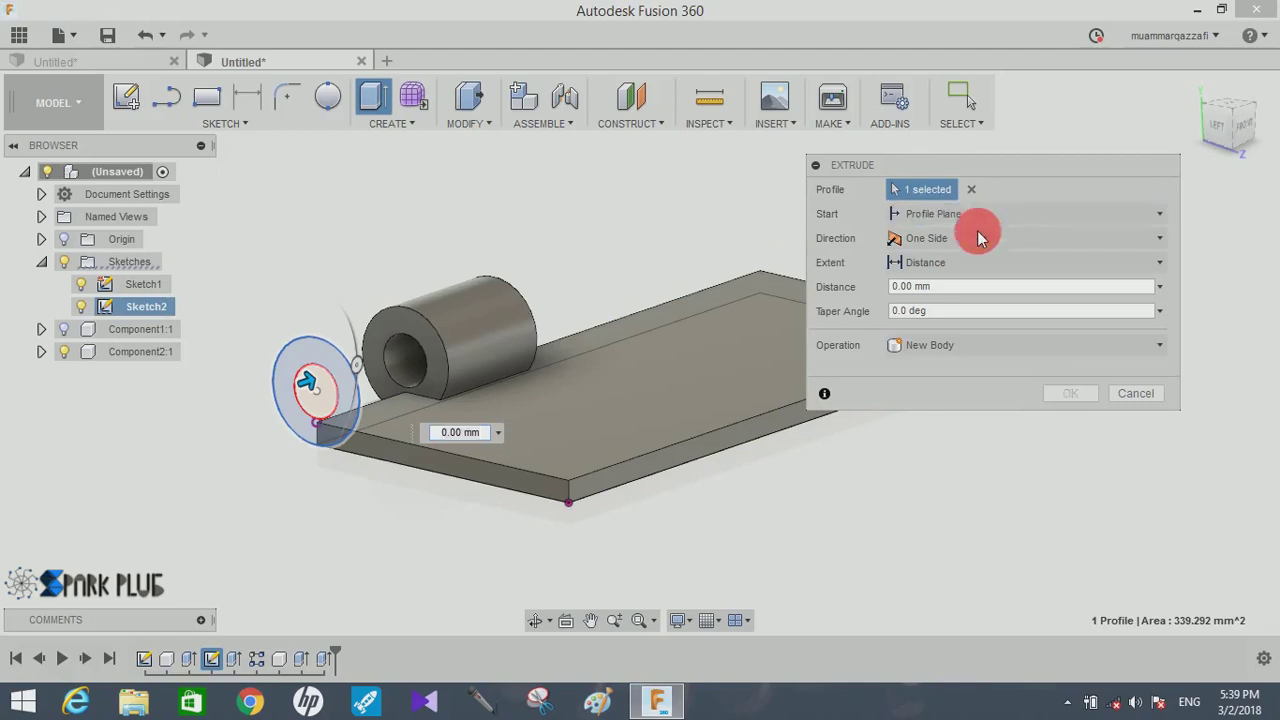
pyautogui.click(973, 222)
pyautogui.click(960, 246)
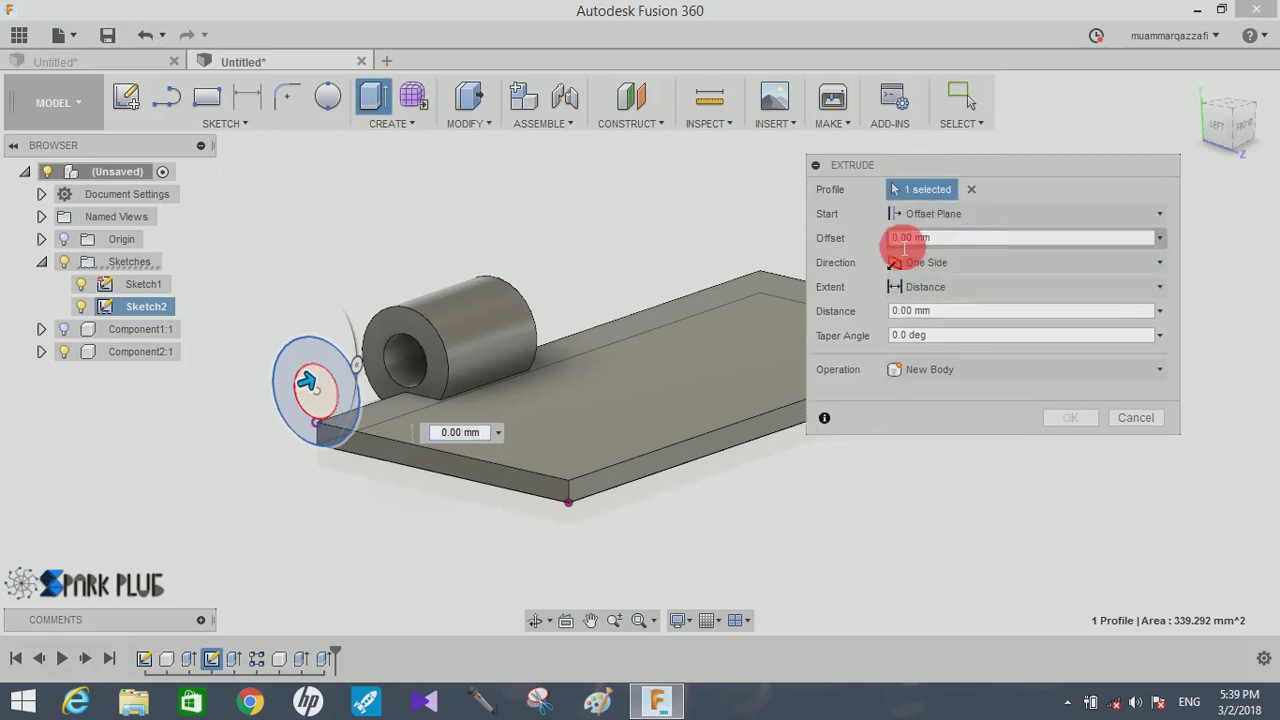
pyautogui.write('90')
pyautogui.click(950, 311)
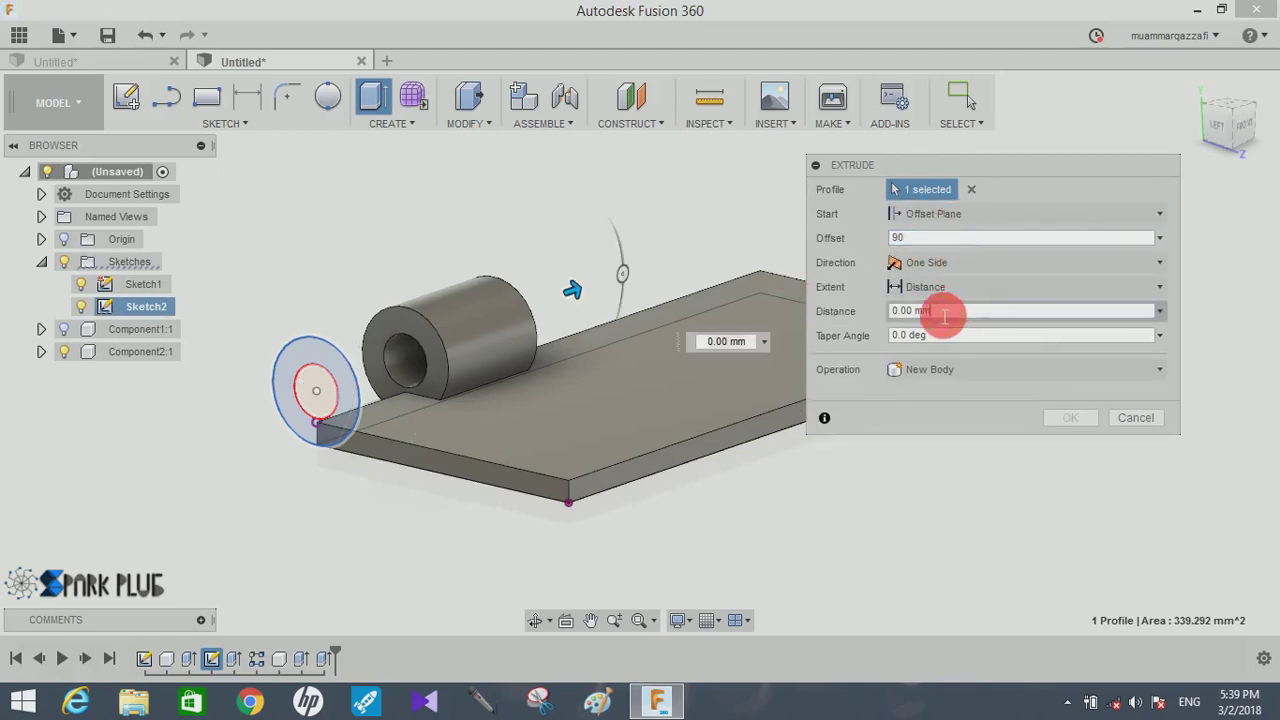
pyautogui.write('30')
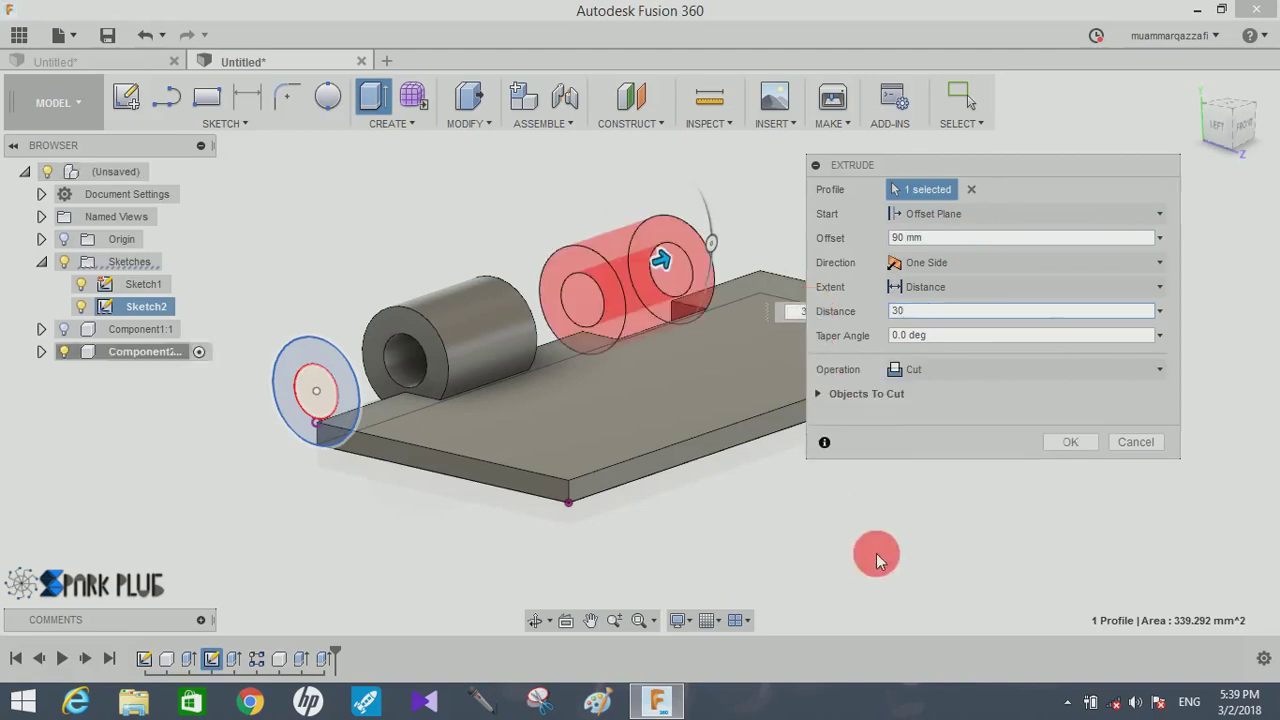
pyautogui.click(1008, 372)
pyautogui.click(1008, 393)
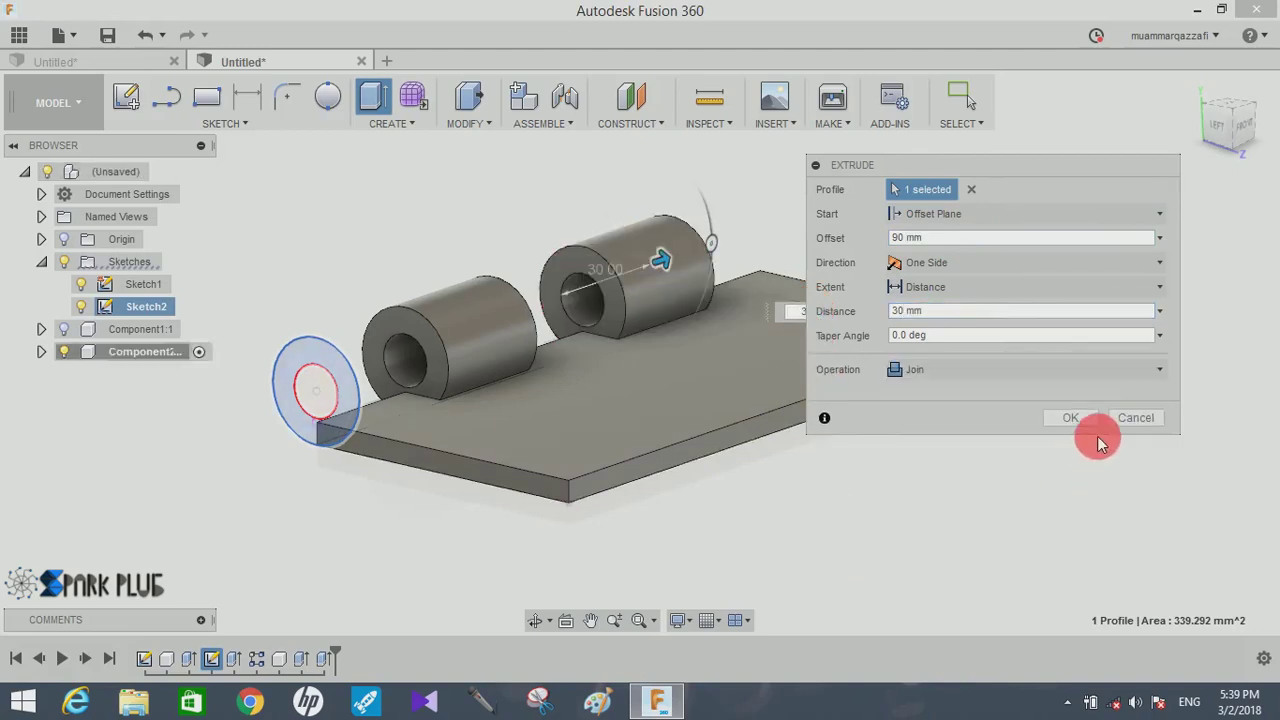
pyautogui.click(1075, 422)
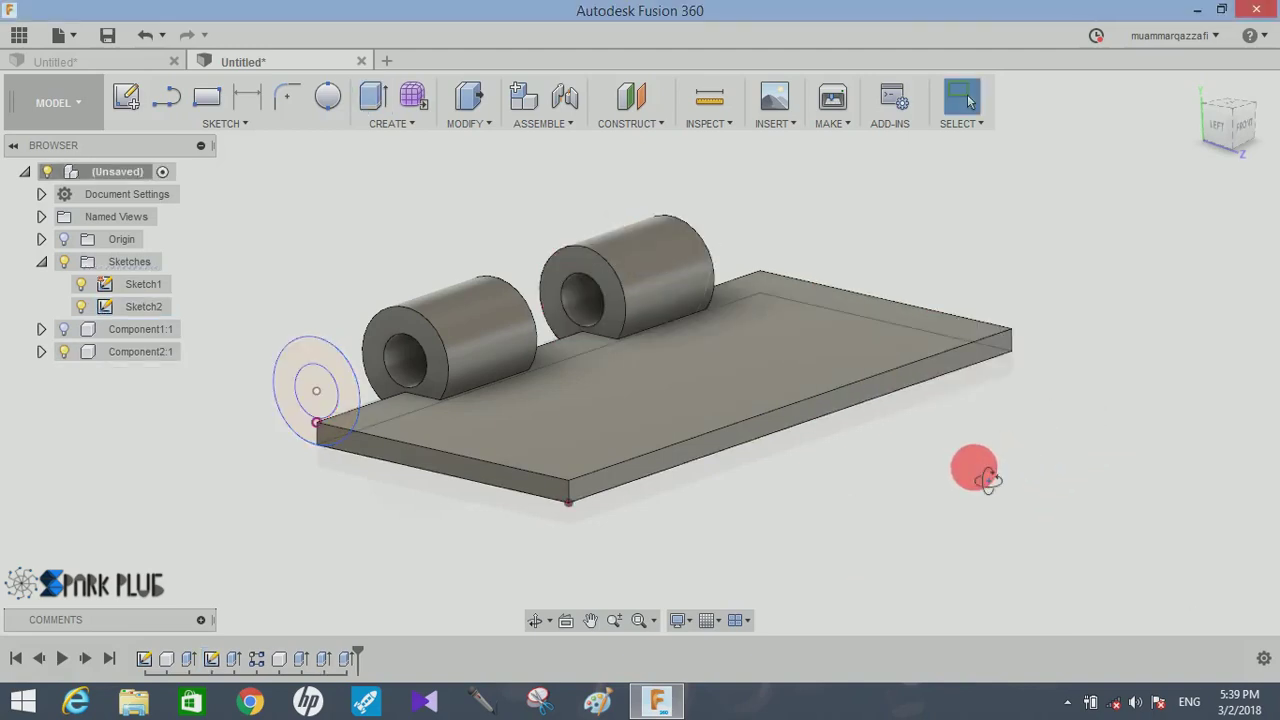
pyautogui.moveTo(977, 466)
pyautogui.keyDown('shift'); pyautogui.mouseDown(button='middle')
pyautogui.moveTo(988, 515)
pyautogui.moveTo(837, 463)
pyautogui.moveTo(874, 491)
pyautogui.moveTo(957, 471)
pyautogui.moveTo(982, 483)
pyautogui.moveTo(423, 386)
pyautogui.mouseUp(button='middle'); pyautogui.keyUp('shift')
# - Hide Sketch1 and Component2:1, leaving only the three-knuckle first leaf visible
pyautogui.click(80, 290)
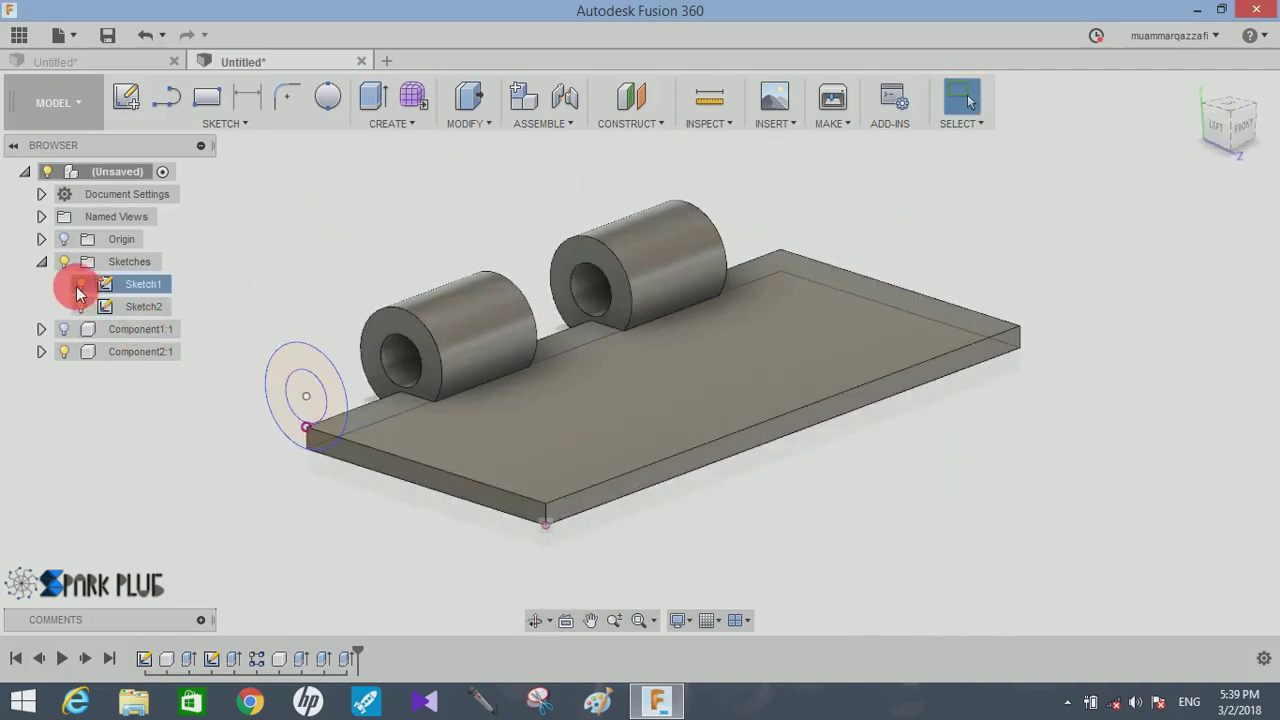
pyautogui.click(63, 329)
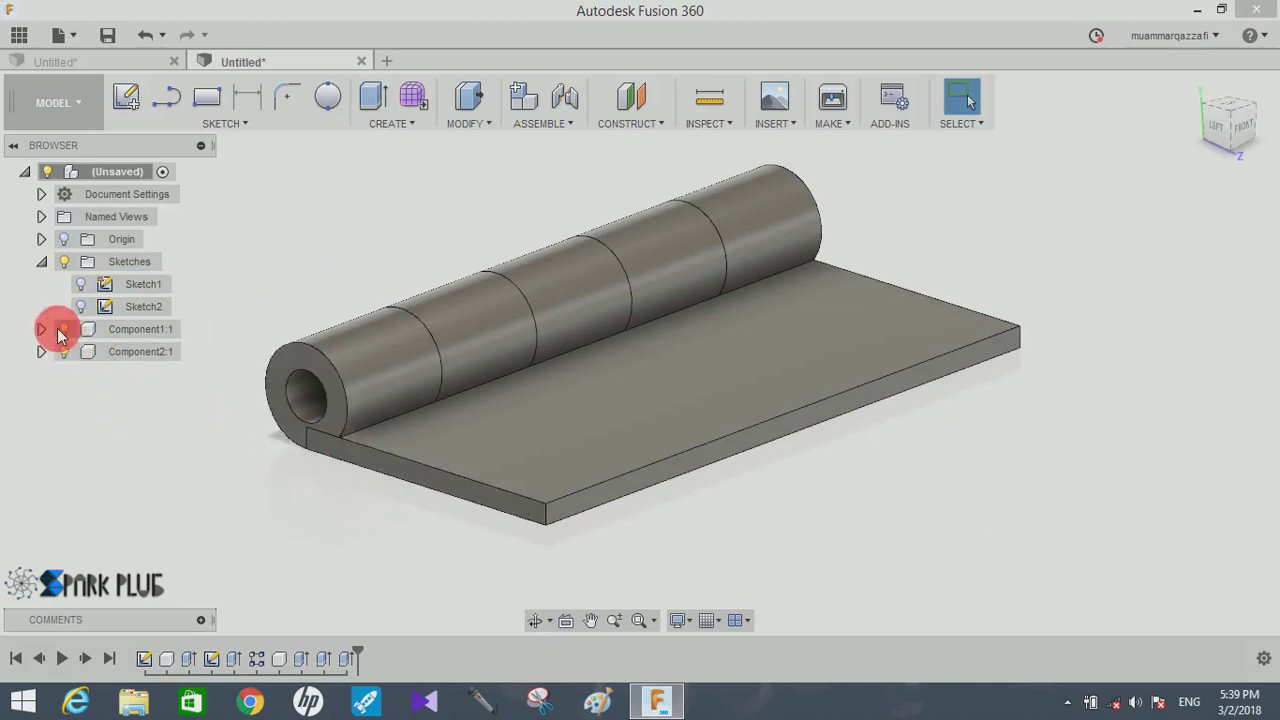
pyautogui.click(63, 329)
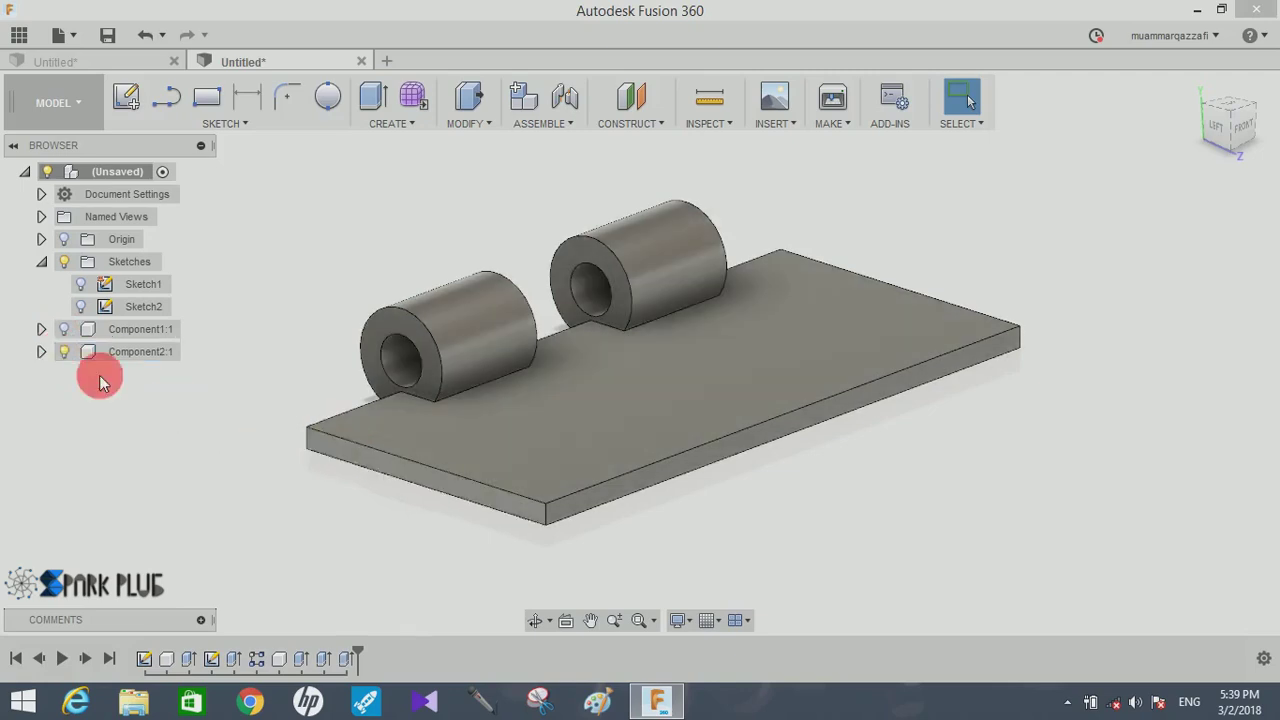
pyautogui.click(63, 352)
pyautogui.click(63, 329)
pyautogui.click(63, 352)
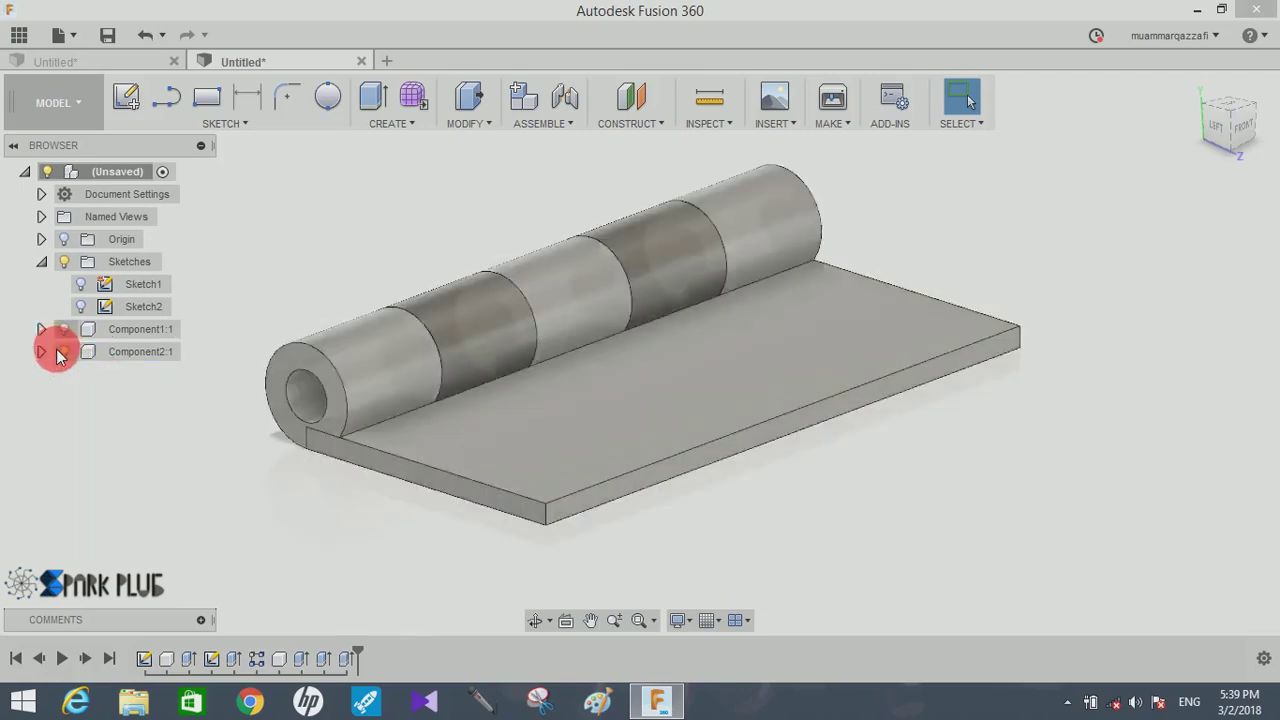
pyautogui.click(63, 352)
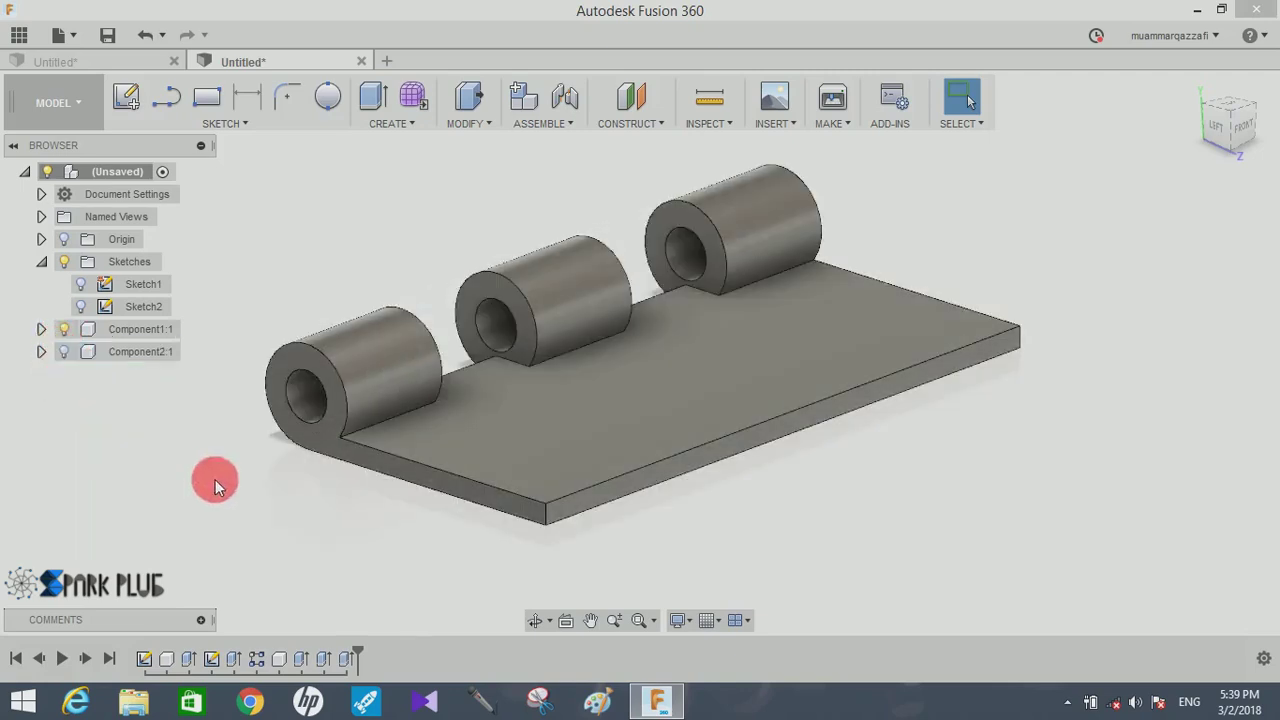
pyautogui.click(338, 452)
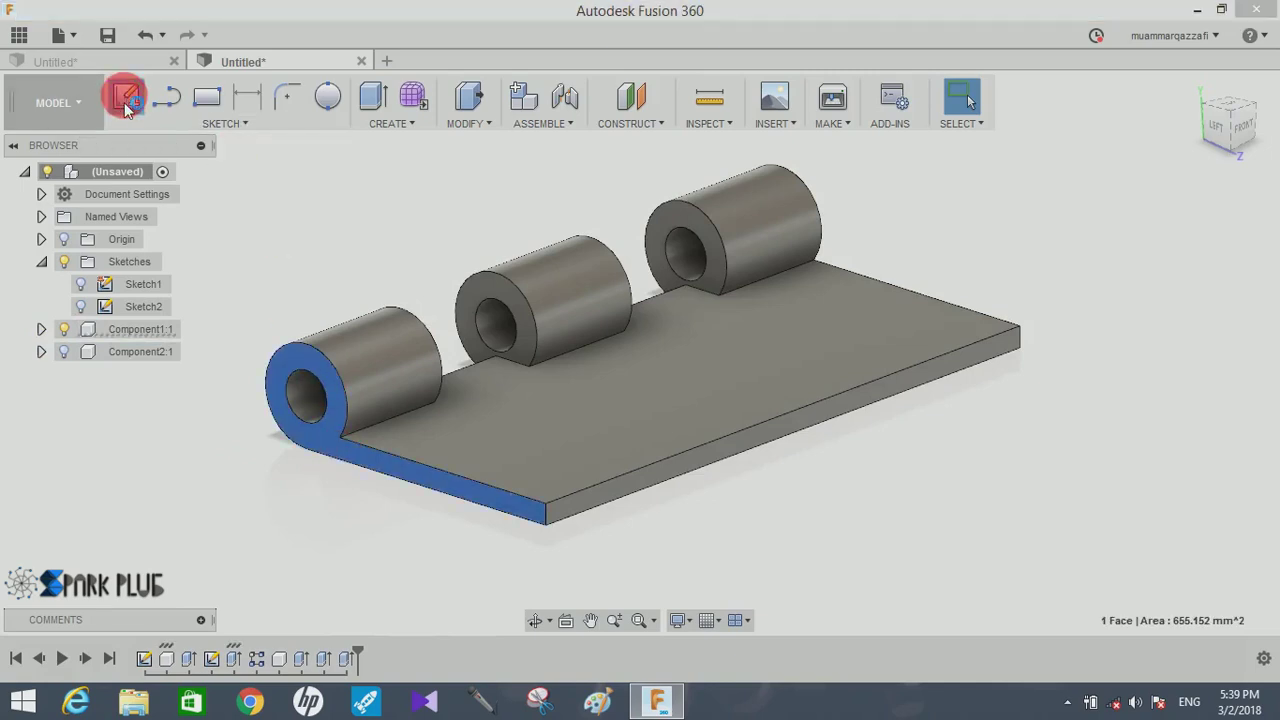
# - Sketch on the leaf's end face and draw a short vertical line at the plate corner
pyautogui.click(127, 100)
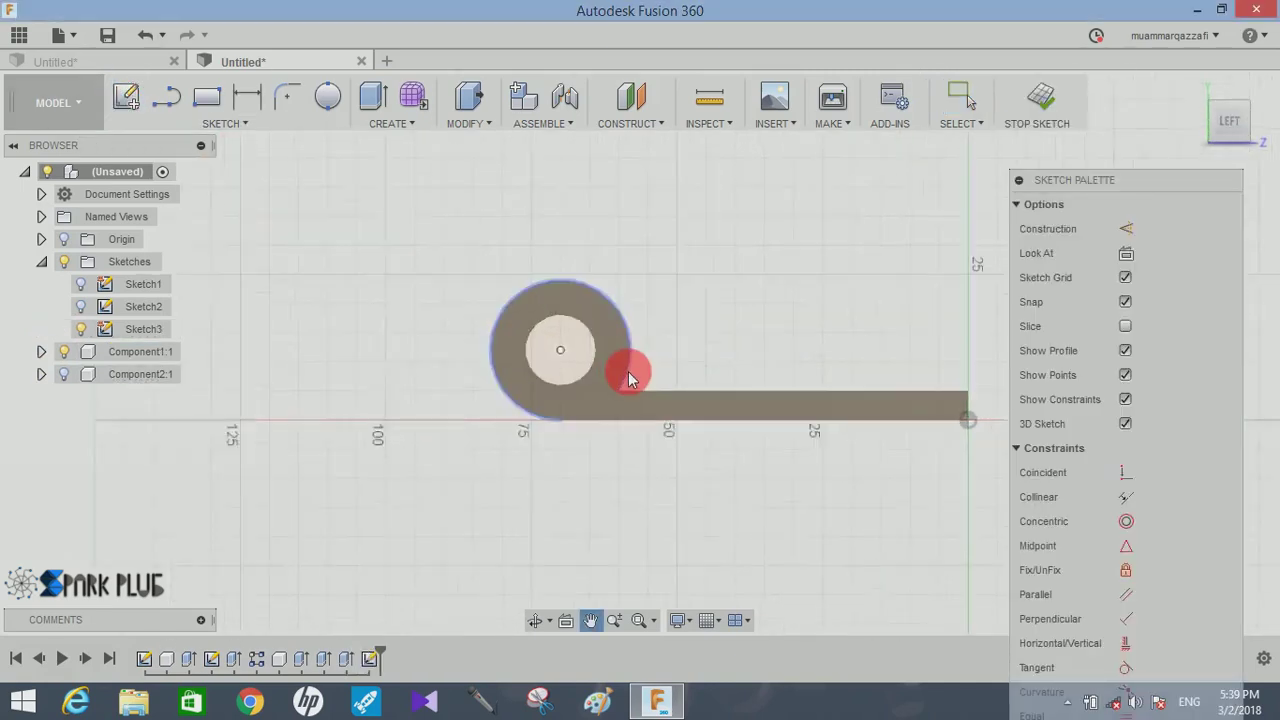
pyautogui.scroll(1, 628, 375)
pyautogui.scroll(2, 628, 375)
pyautogui.scroll(2, 571, 409)
pyautogui.scroll(1, 577, 420)
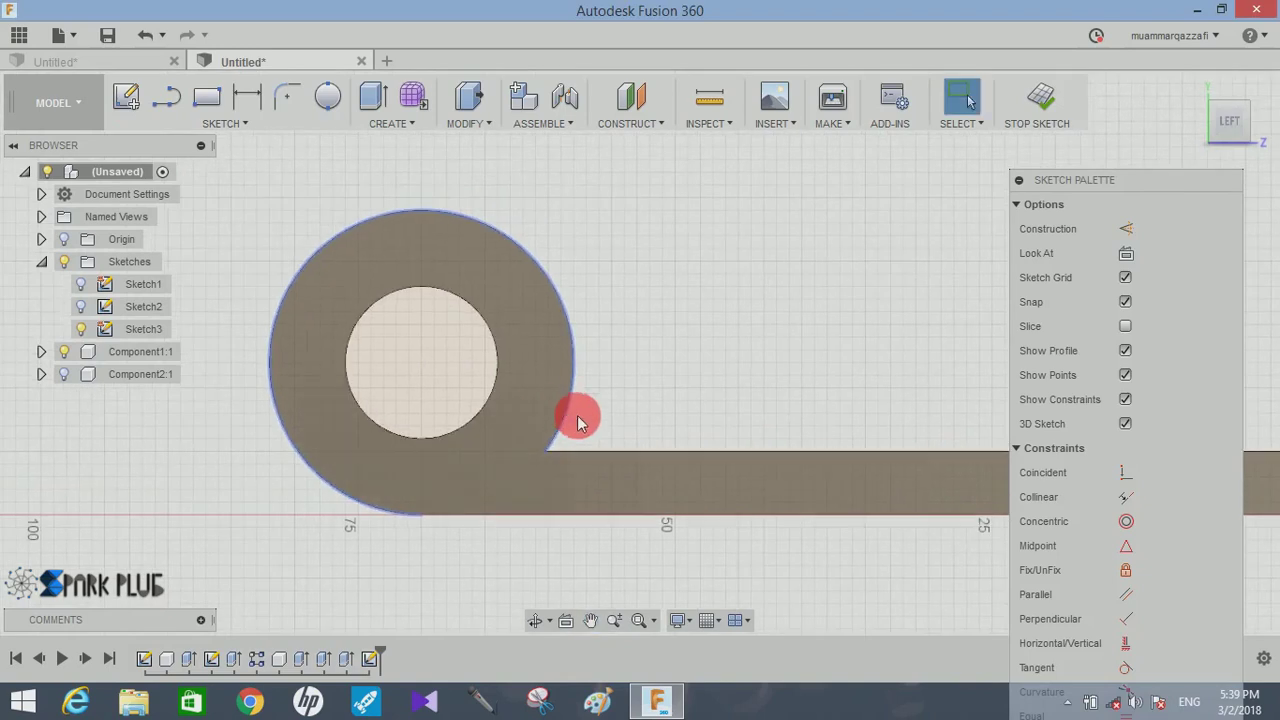
pyautogui.press('l')
pyautogui.click(593, 453)
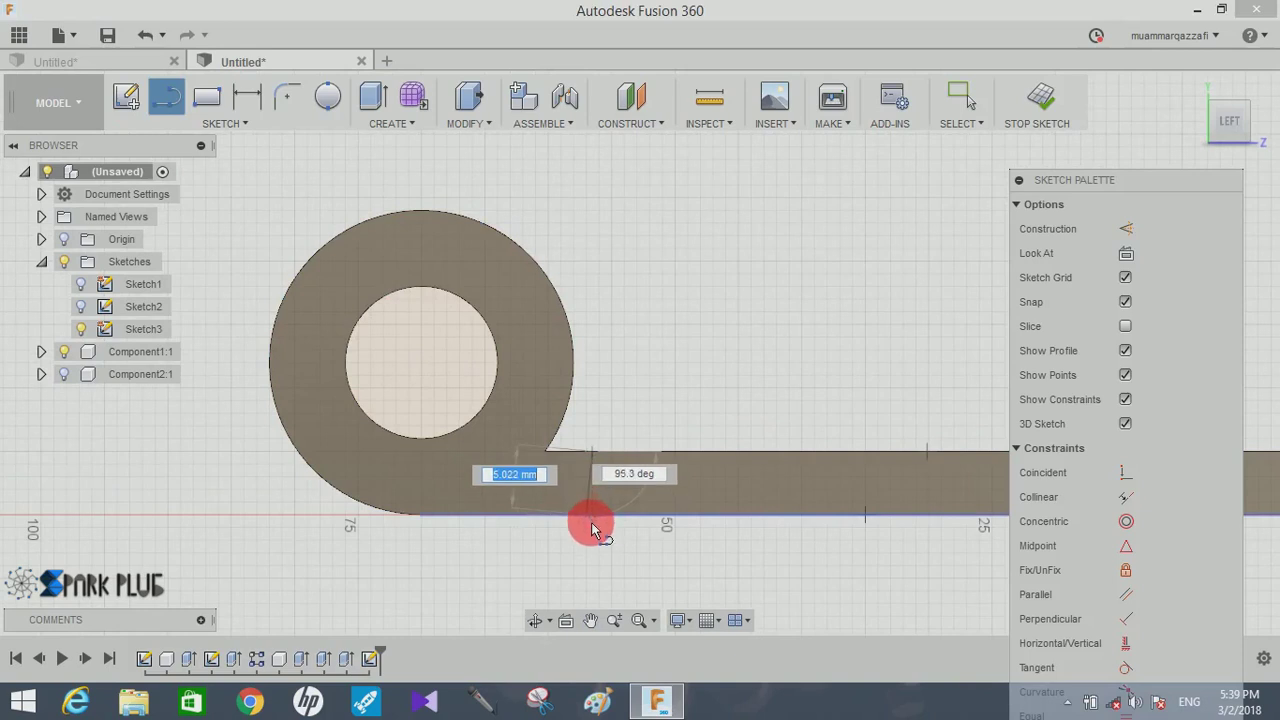
pyautogui.click(592, 532)
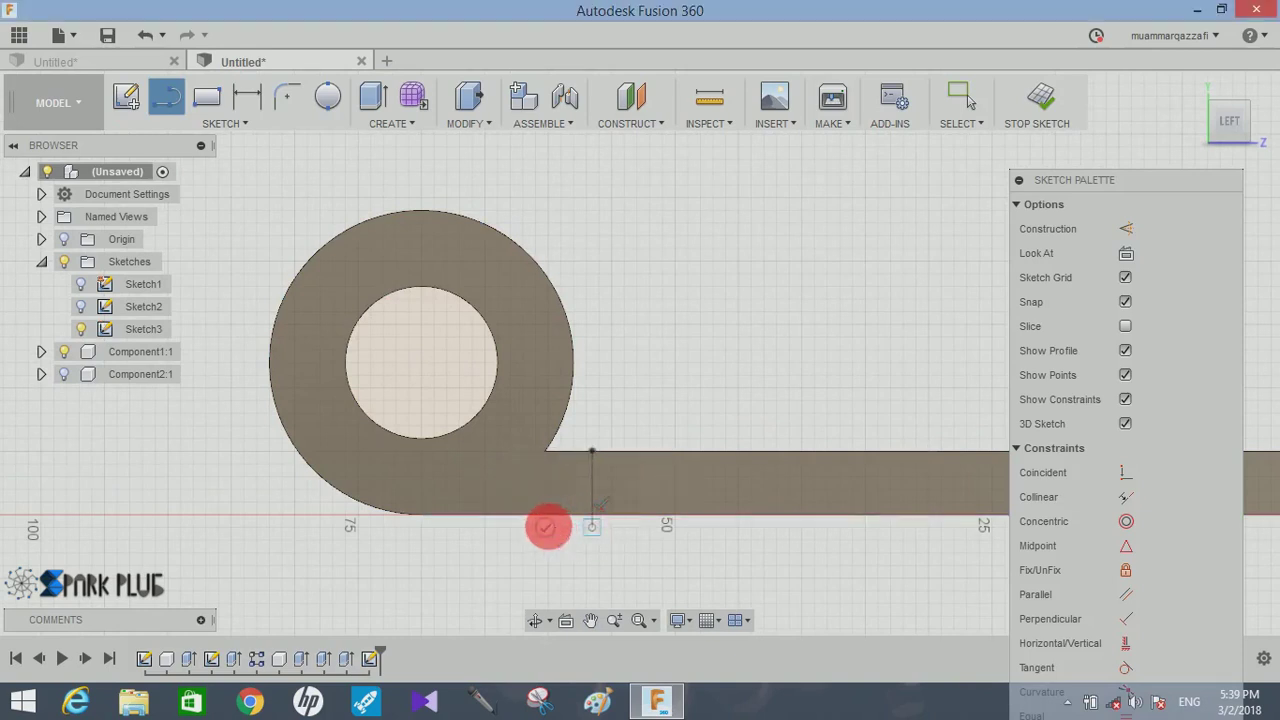
pyautogui.click(550, 530)
# - Delete the stray line from the end-face sketch
pyautogui.keyDown('shift'); pyautogui.moveTo(700, 360); pyautogui.dragTo(652, 410, button='middle'); pyautogui.keyUp('shift')
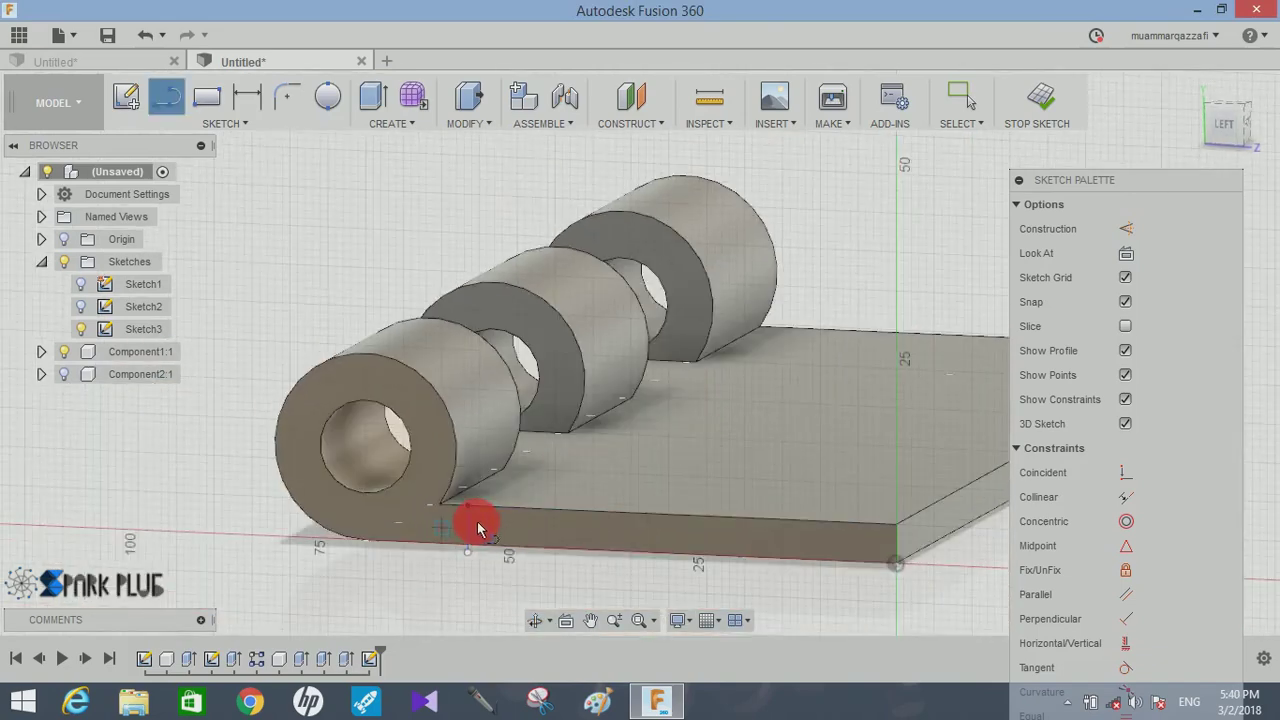
pyautogui.press('Escape')
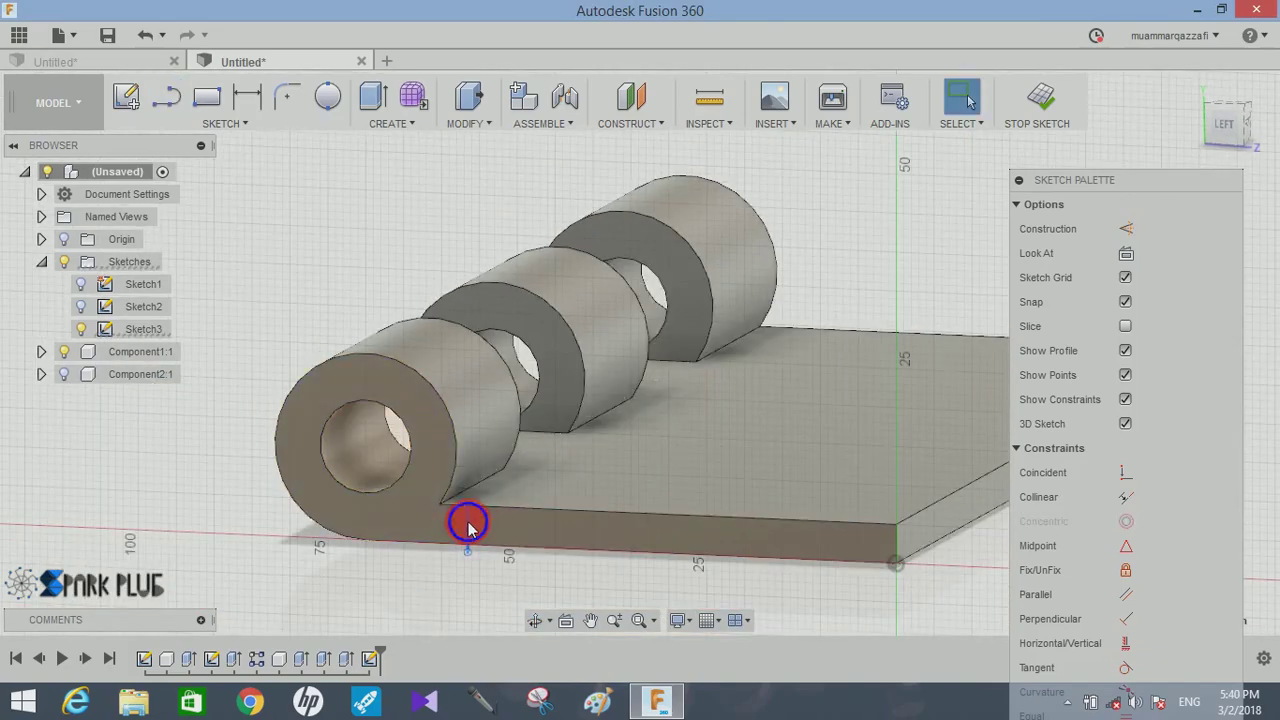
pyautogui.rightClick(468, 525)
pyautogui.click(410, 497)
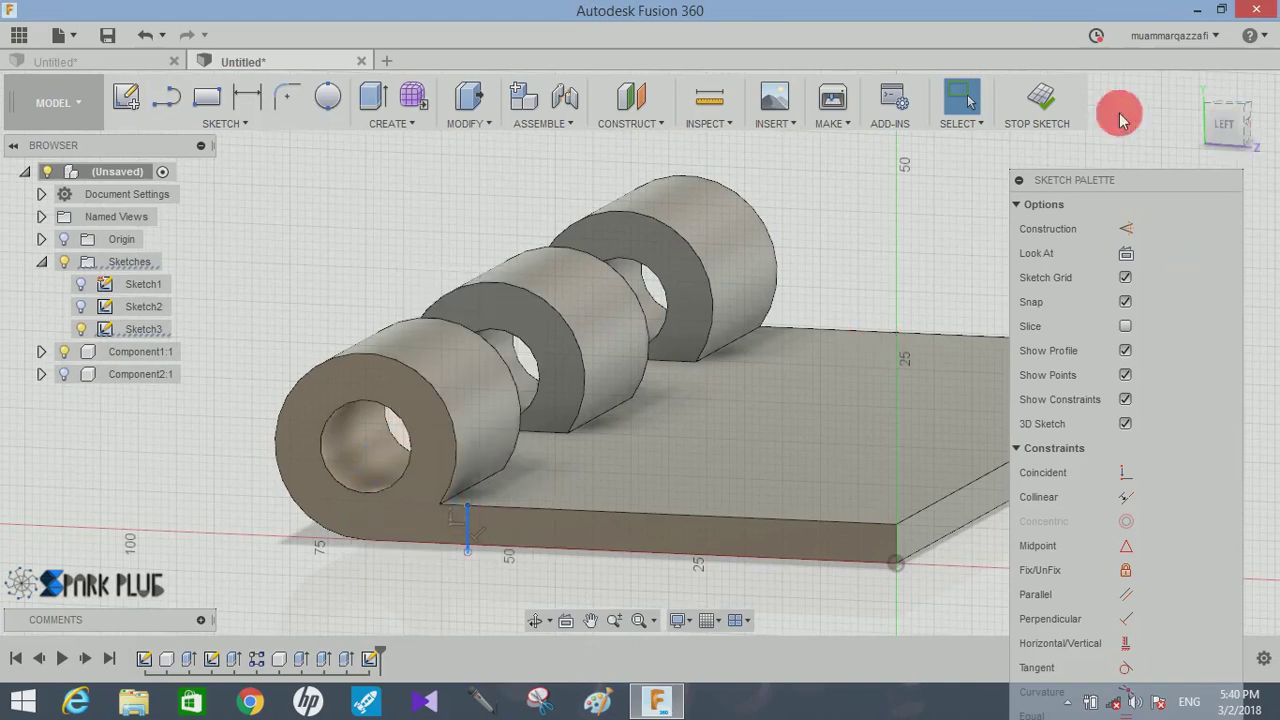
# - Hide the first leaf and start a new sketch on the second leaf's end profile
pyautogui.click(62, 356)
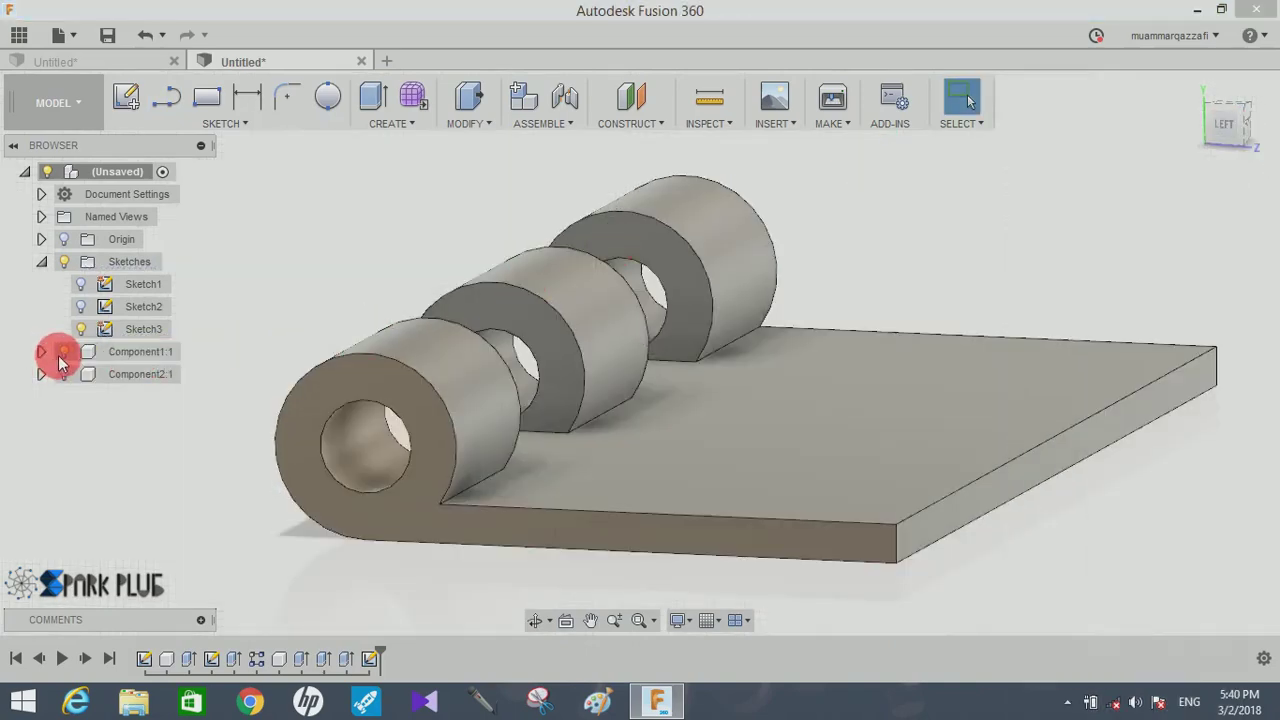
pyautogui.click(62, 375)
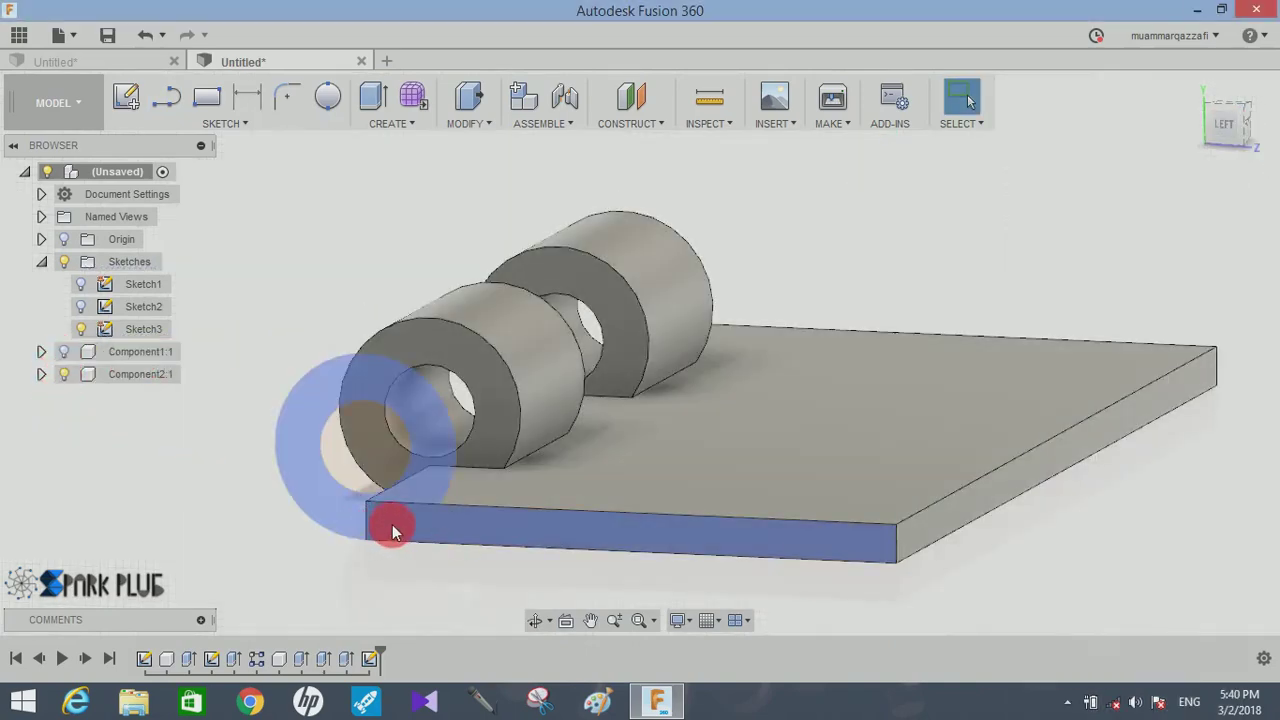
pyautogui.click(410, 530)
pyautogui.click(438, 571)
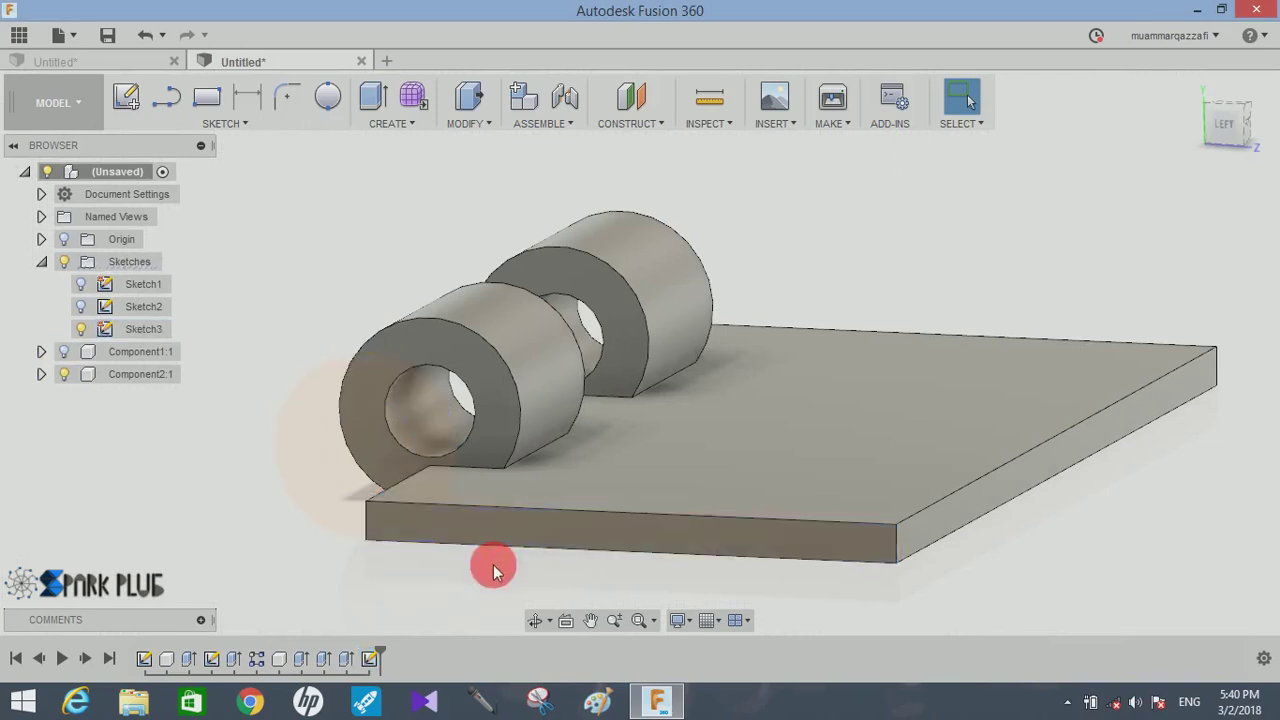
pyautogui.click(528, 520)
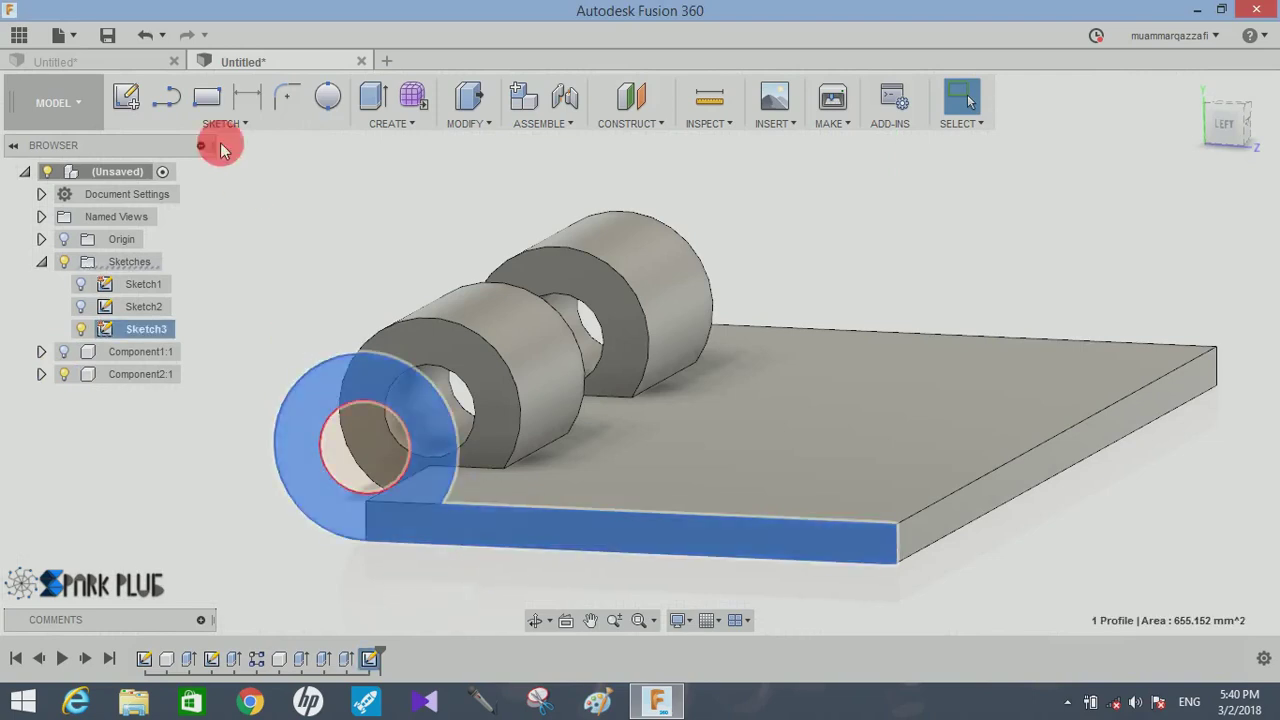
pyautogui.click(138, 108)
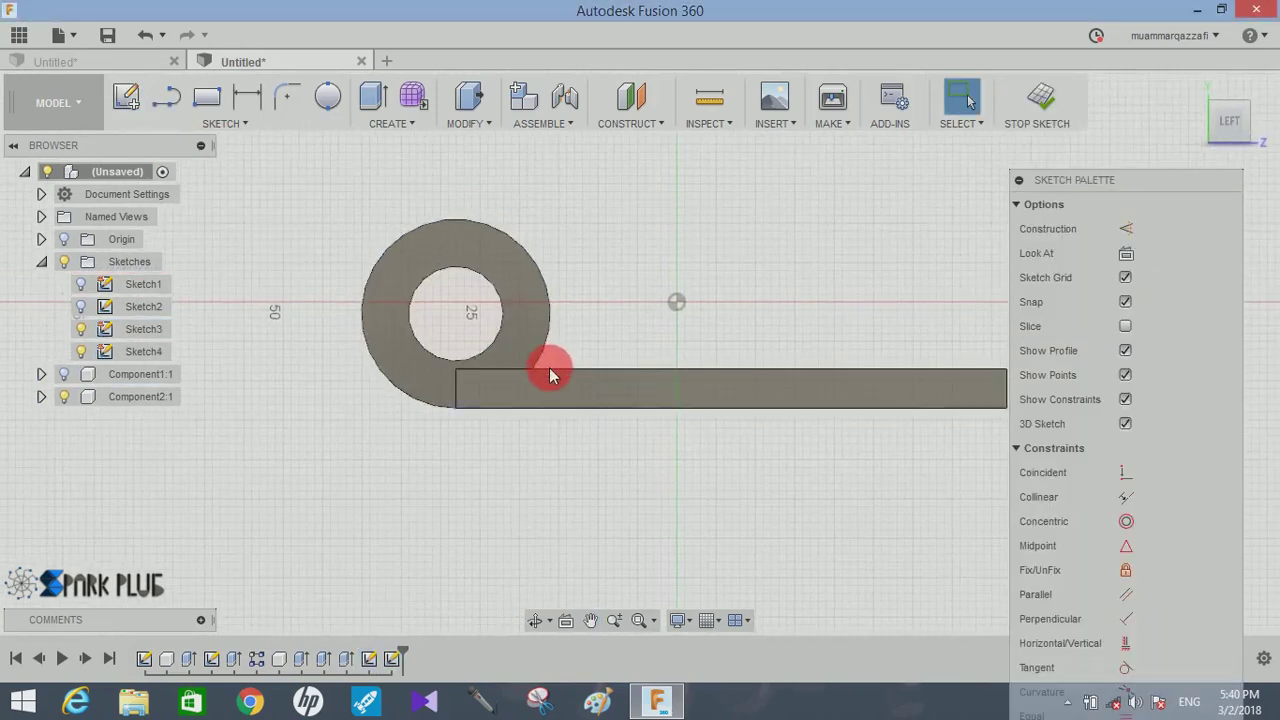
# - Draw a vertical line across the bar at the plate's end
pyautogui.scroll(3, 549, 374)
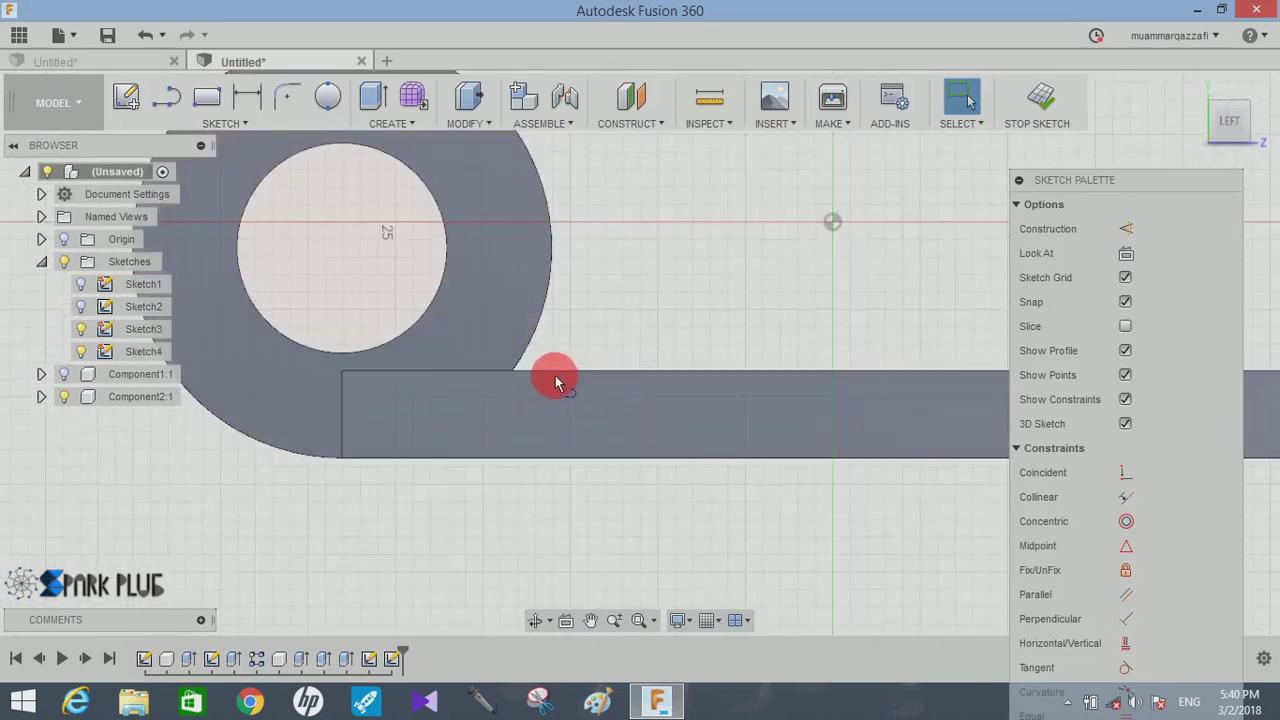
pyautogui.press('p')
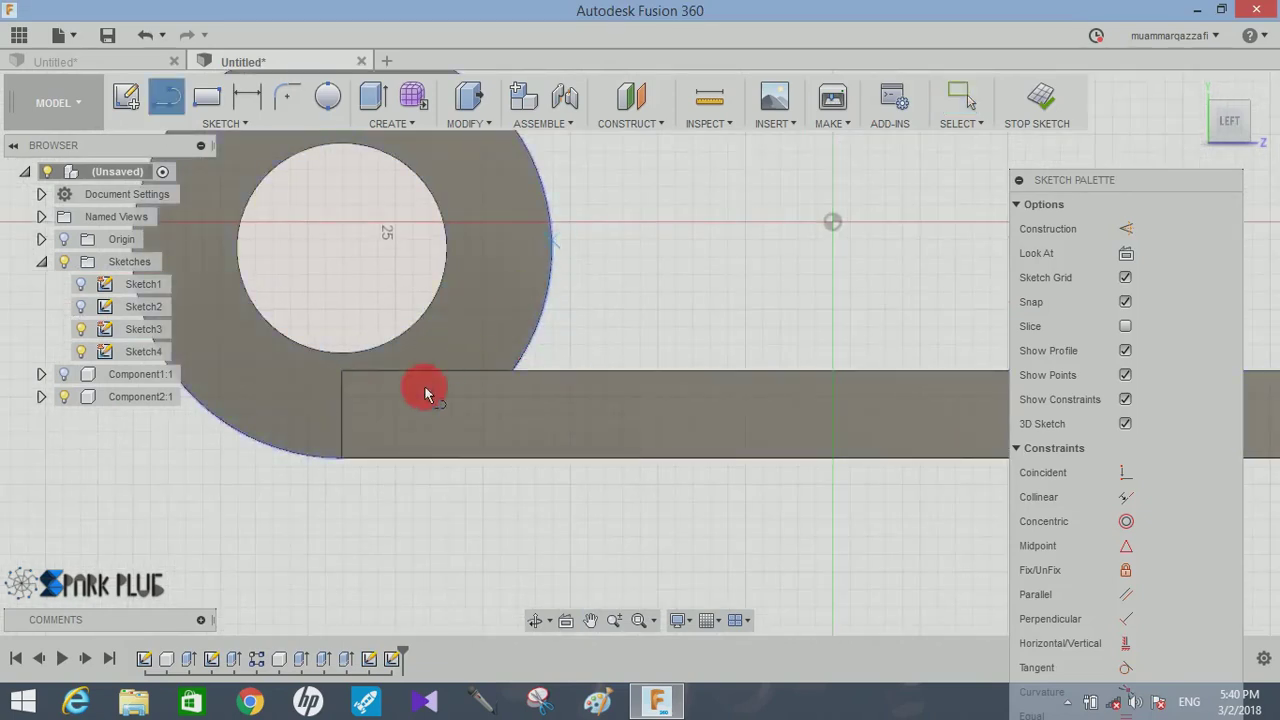
pyautogui.click(430, 371)
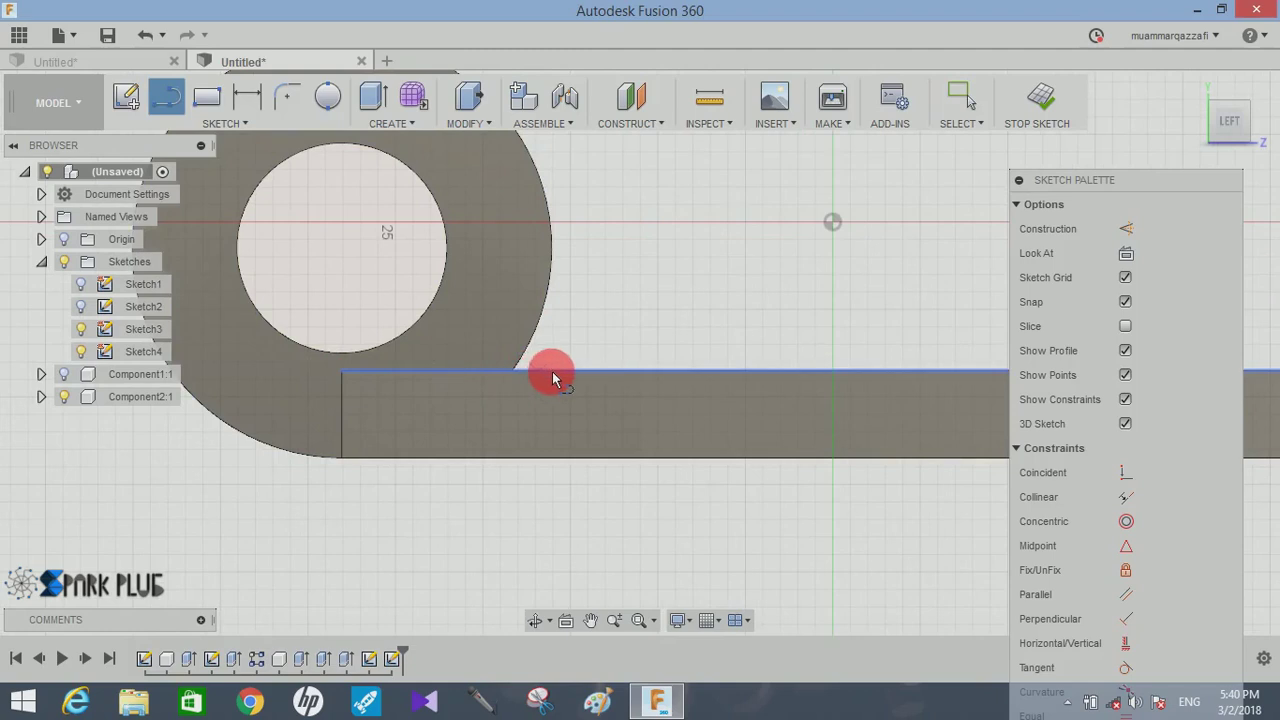
pyautogui.click(558, 371)
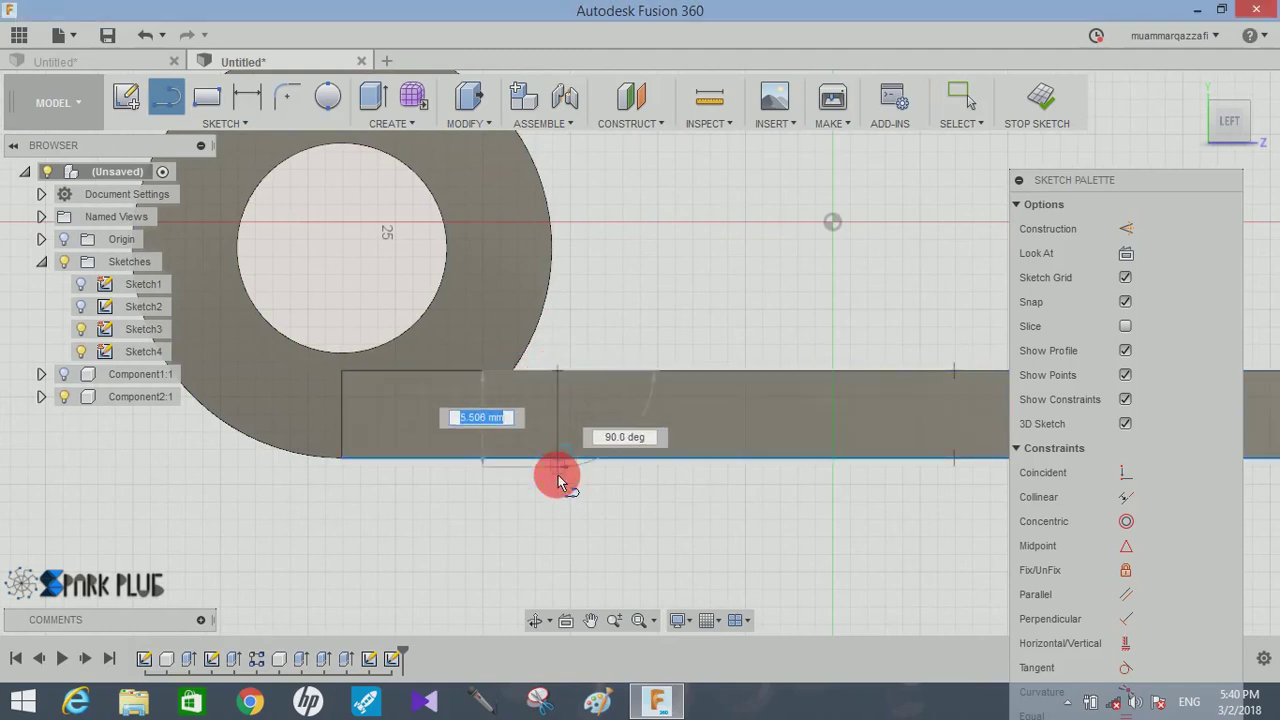
pyautogui.doubleClick(558, 478)
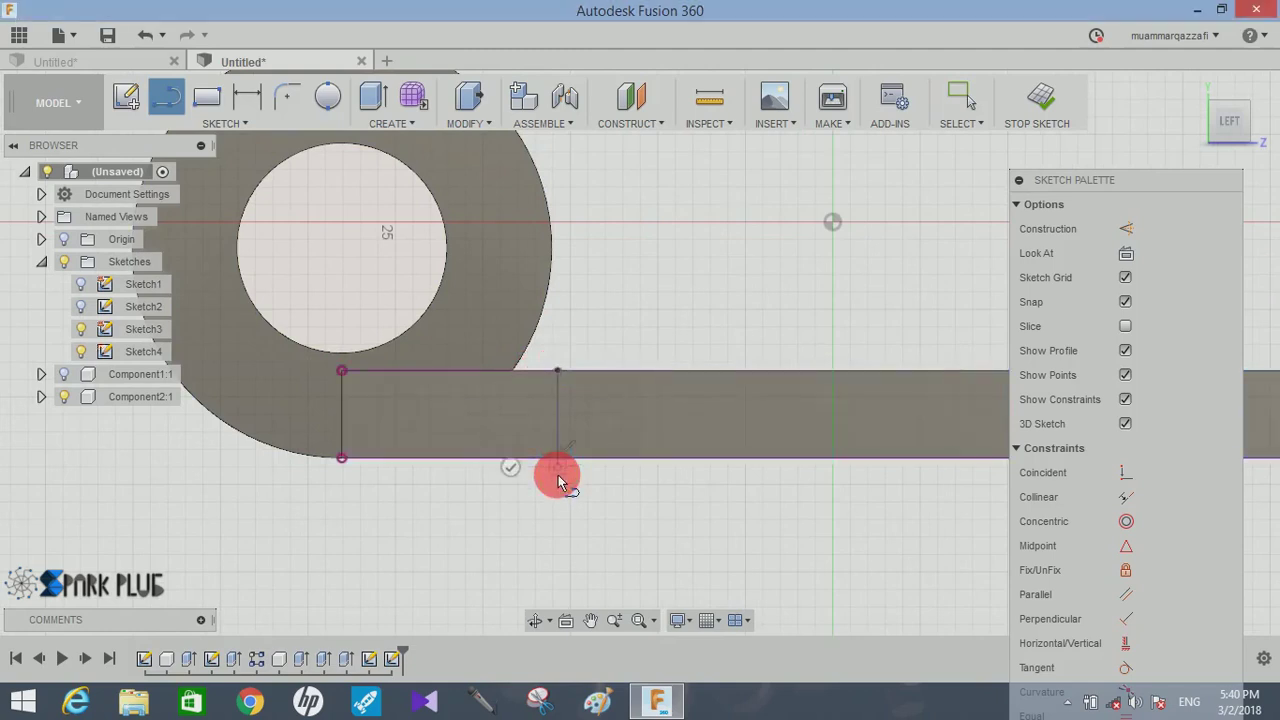
# - Dimension the small rectangle 12 mm wide and orbit into a 3D view
pyautogui.click(247, 97)
pyautogui.click(343, 400)
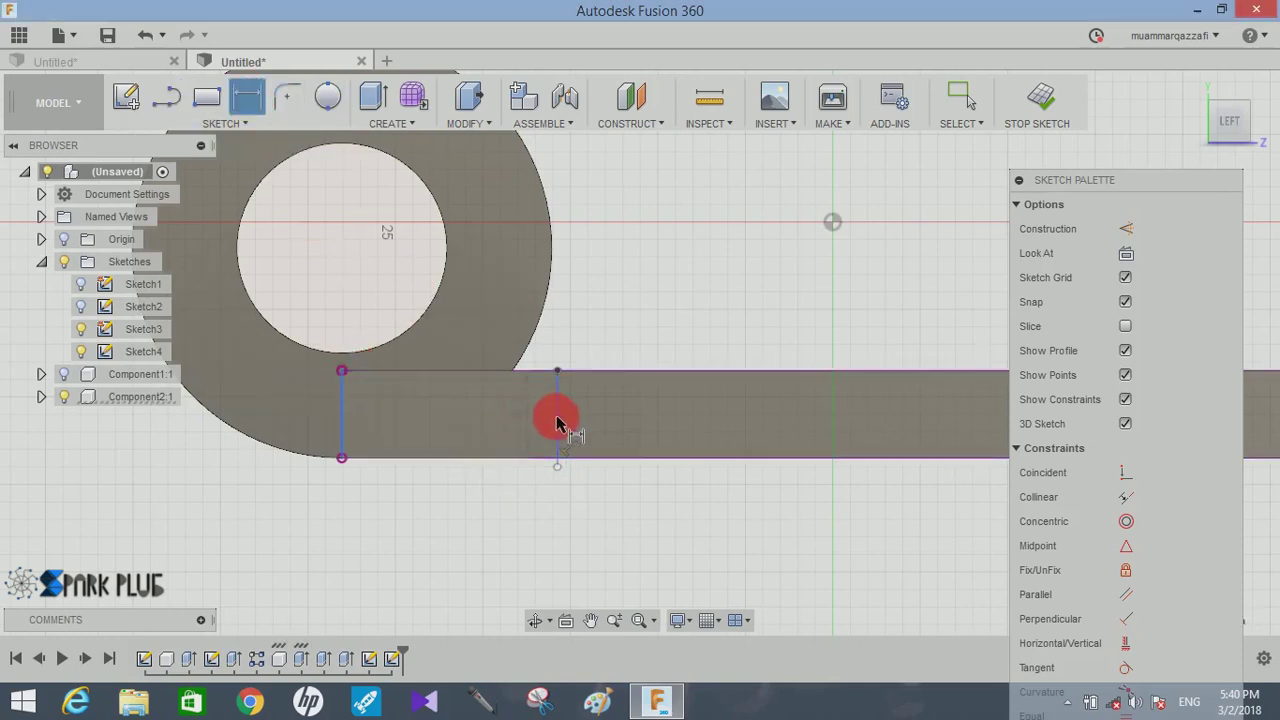
pyautogui.moveTo(558, 422); pyautogui.dragTo(445, 540)
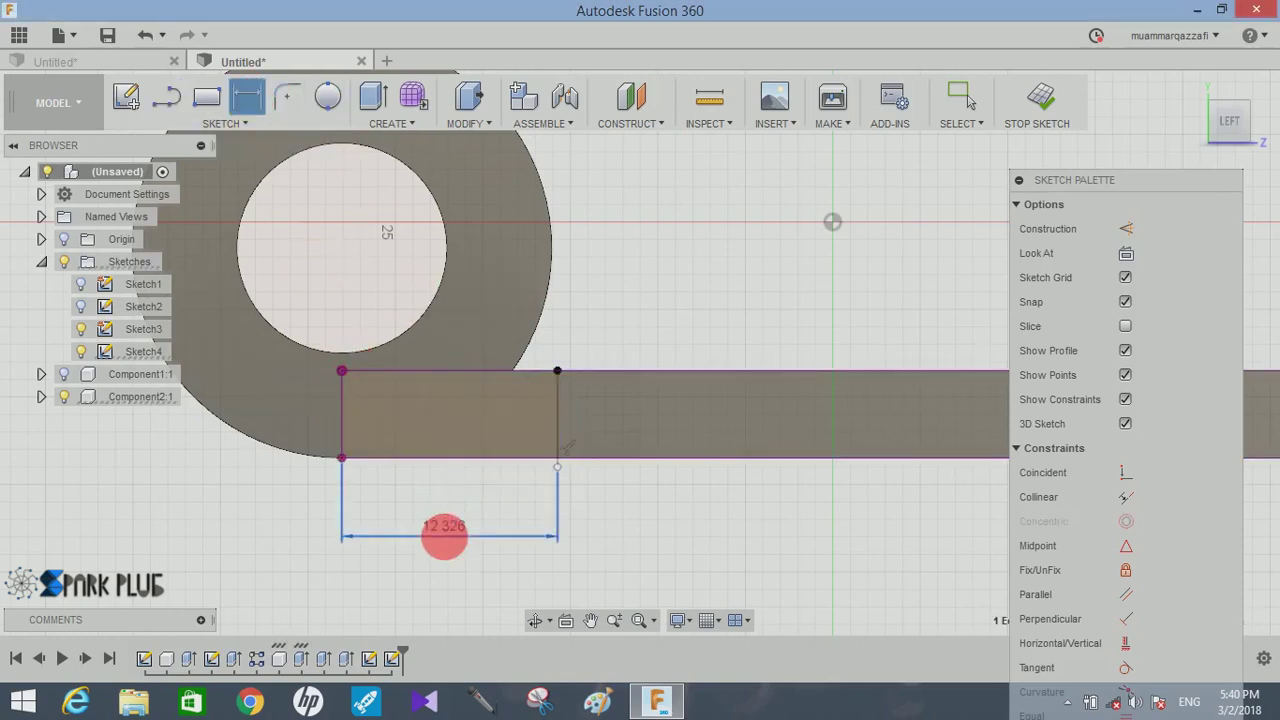
pyautogui.click(444, 537)
pyautogui.press('Return')
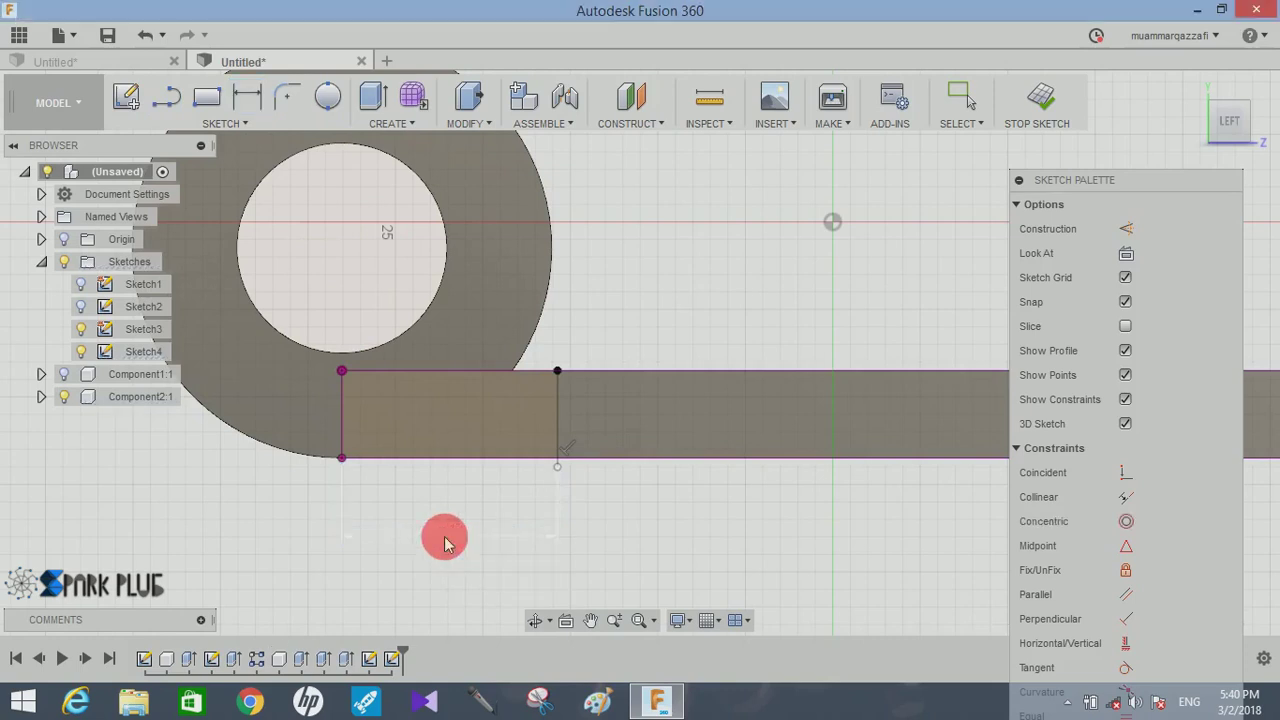
pyautogui.scroll(-3, 706, 449)
pyautogui.scroll(-3, 757, 346)
pyautogui.press('Escape')
pyautogui.moveTo(757, 346)
pyautogui.keyDown('shift'); pyautogui.mouseDown(button='middle')
pyautogui.moveTo(731, 374)
pyautogui.moveTo(690, 374)
pyautogui.mouseUp(button='middle'); pyautogui.keyUp('shift')
pyautogui.scroll(-3, 690, 373)
pyautogui.click(374, 98)
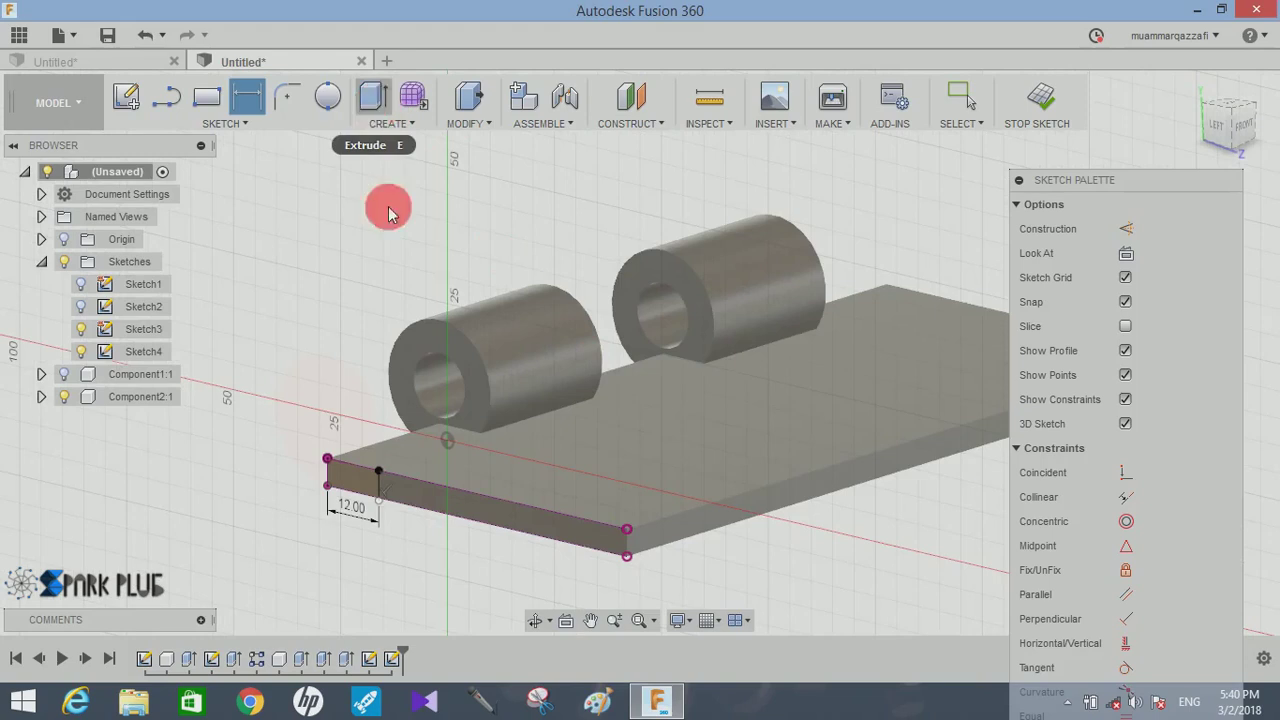
# - Cut the small end profile 30 mm into the plate to notch it beside the first knuckle
pyautogui.click(350, 484)
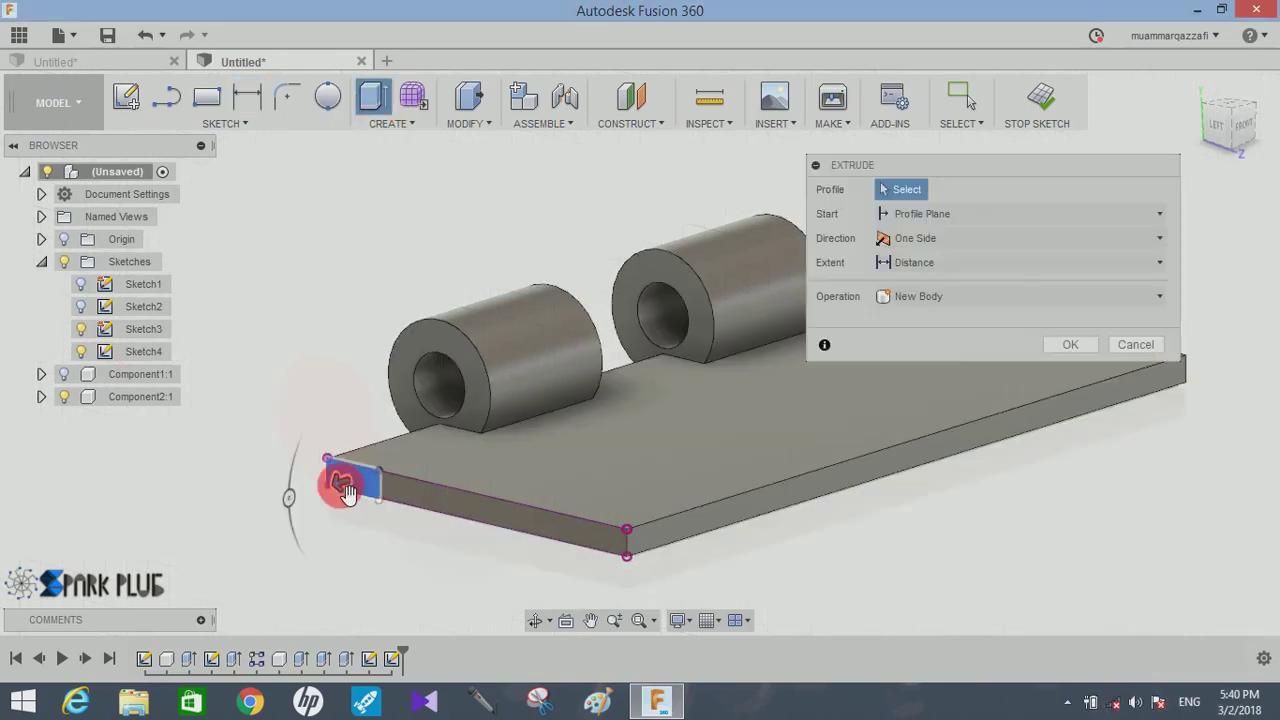
pyautogui.moveTo(345, 488)
pyautogui.mouseDown()
pyautogui.moveTo(479, 463)
pyautogui.moveTo(490, 434)
pyautogui.moveTo(594, 443)
pyautogui.mouseUp()
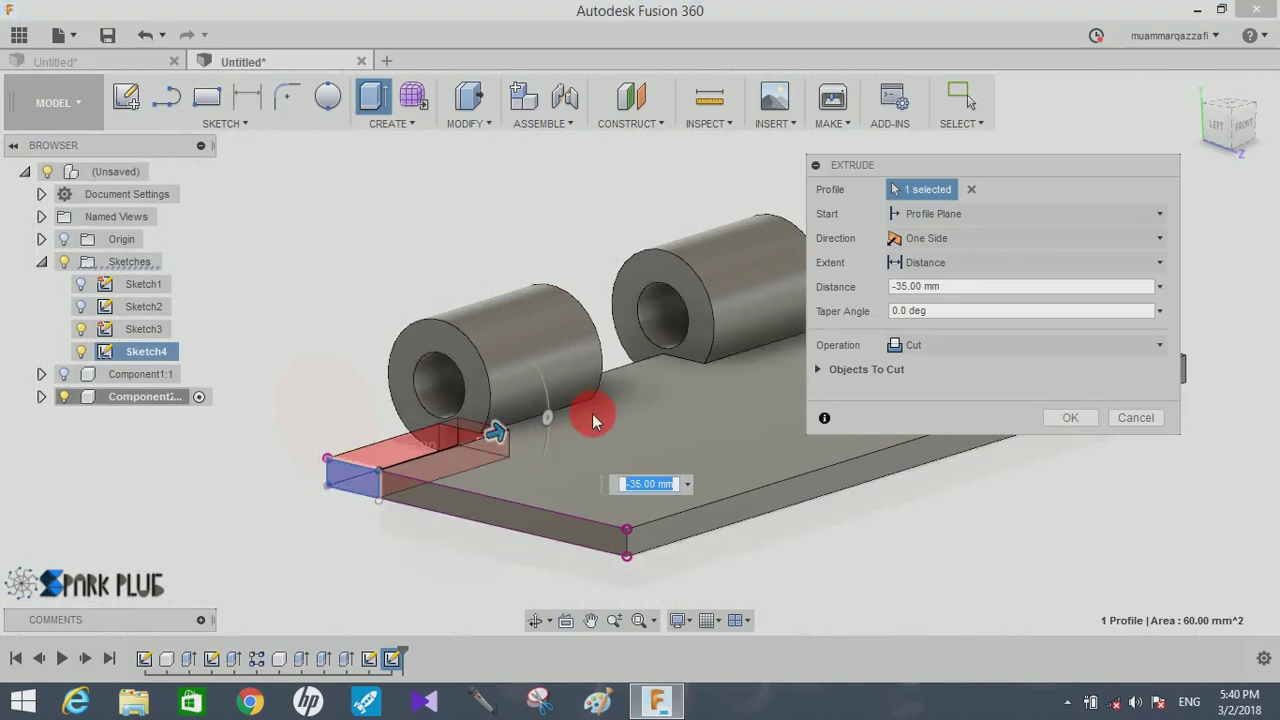
pyautogui.click(1094, 420)
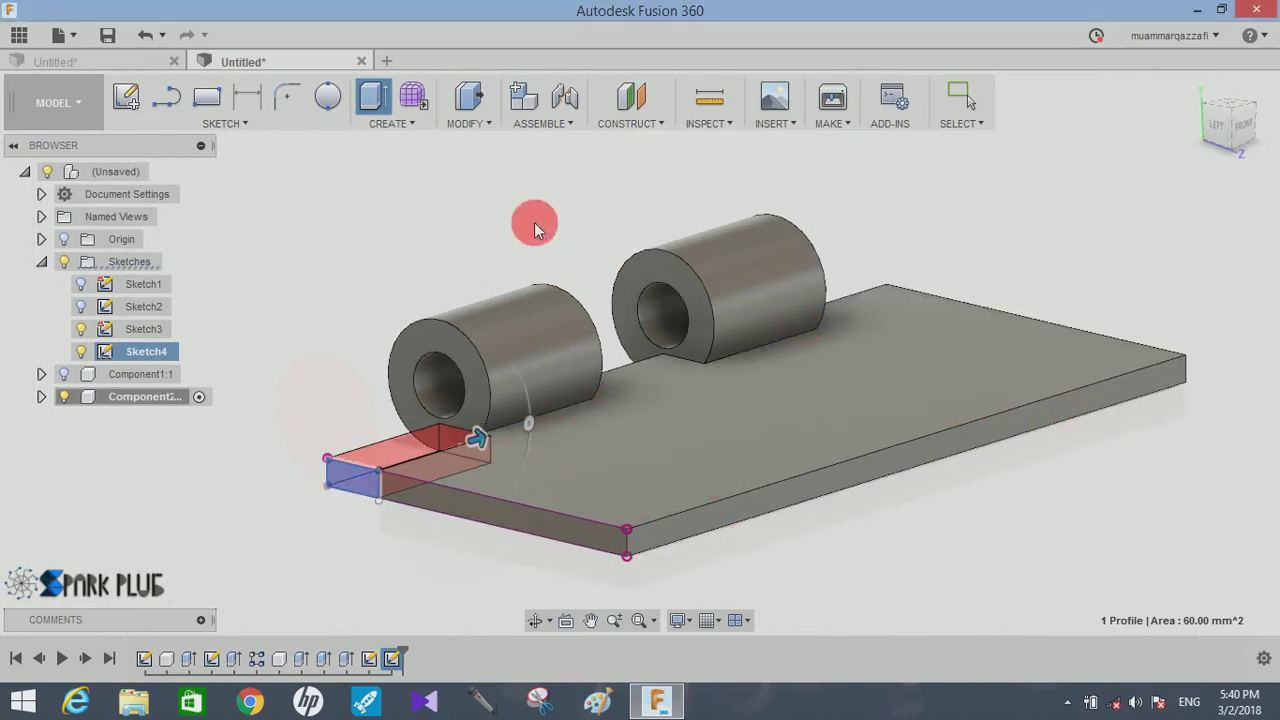
# - Rectangular-pattern the last notch cut into three copies spread 120 mm along the plate edge
pyautogui.click(392, 123)
pyautogui.moveTo(390, 484)
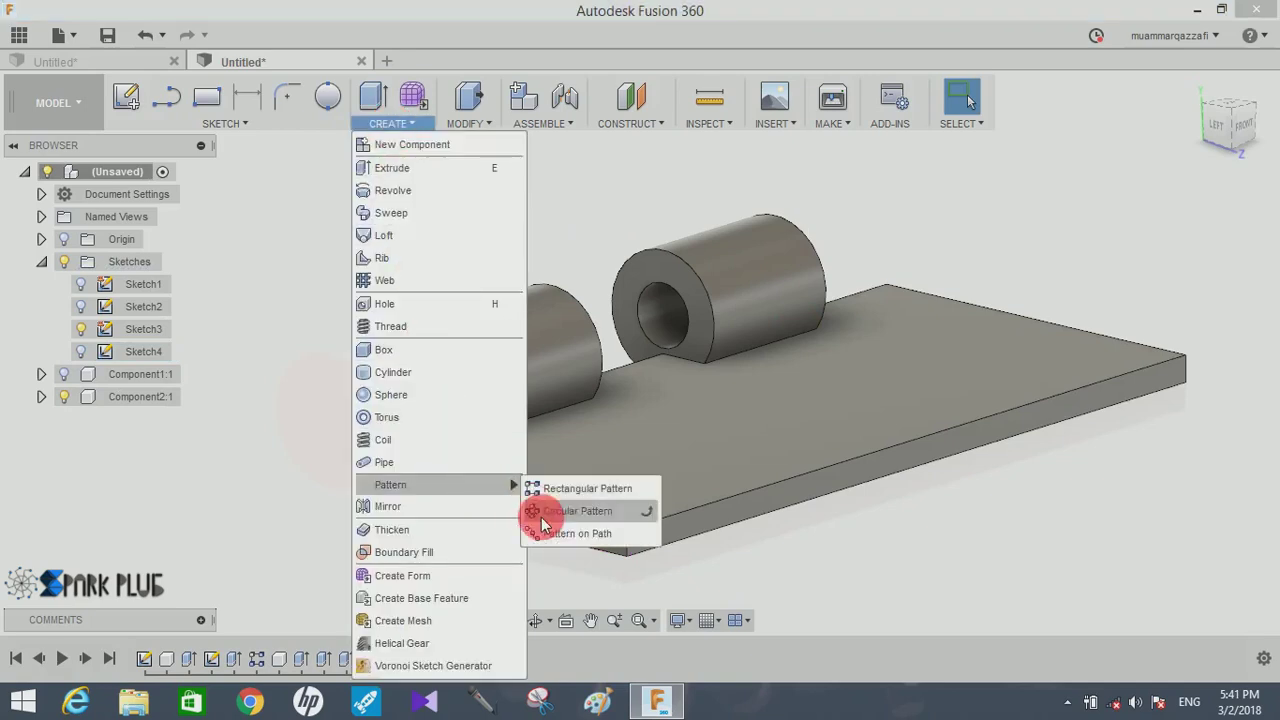
pyautogui.click(539, 497)
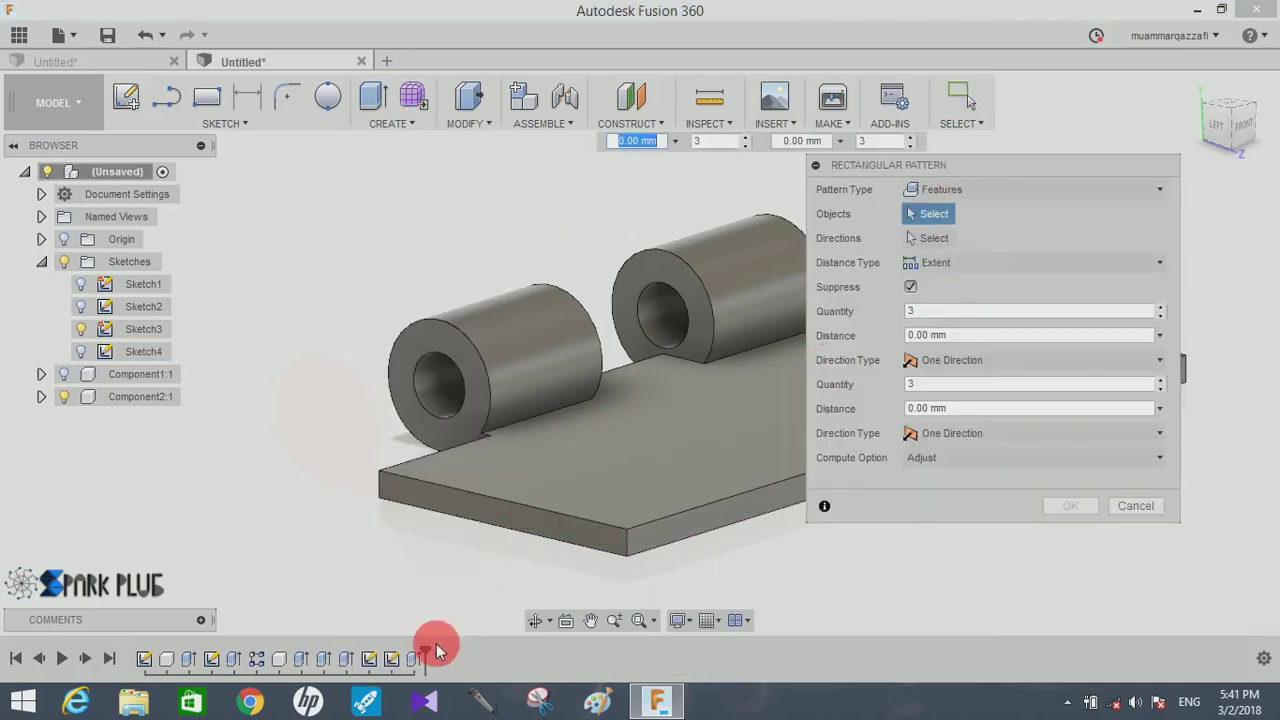
pyautogui.click(418, 660)
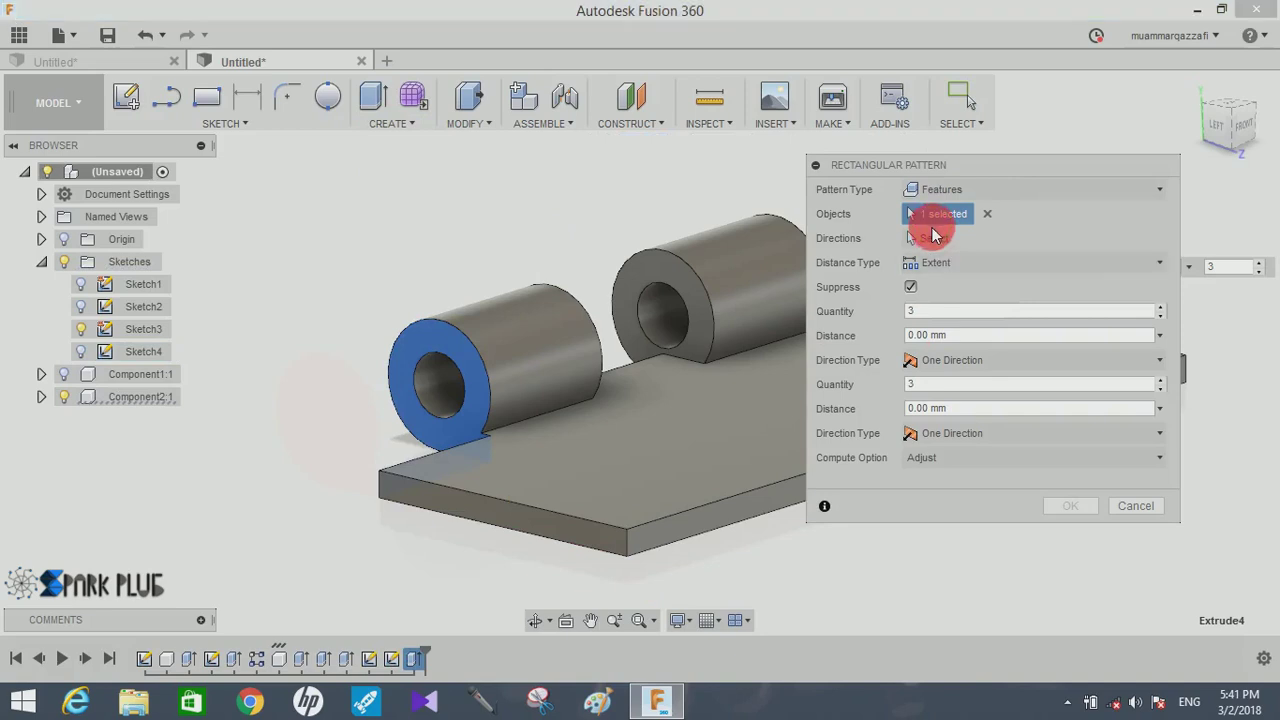
pyautogui.click(619, 369)
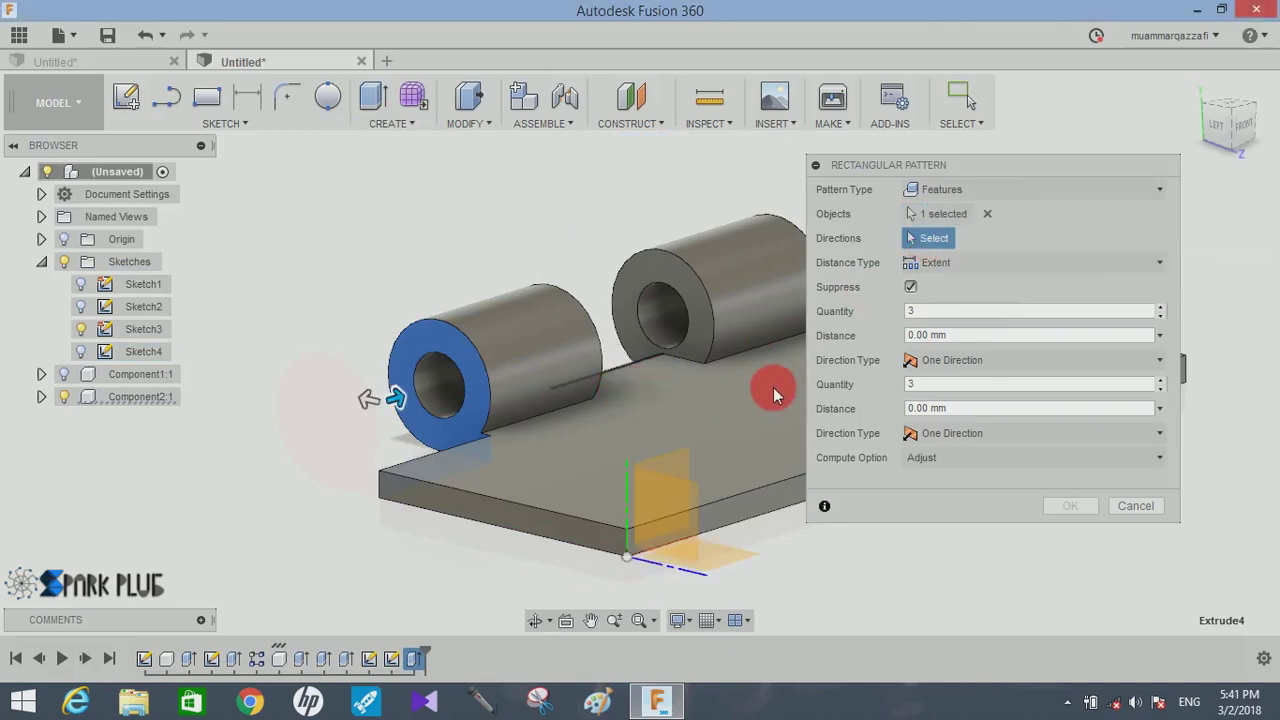
pyautogui.click(985, 340)
pyautogui.write('20')
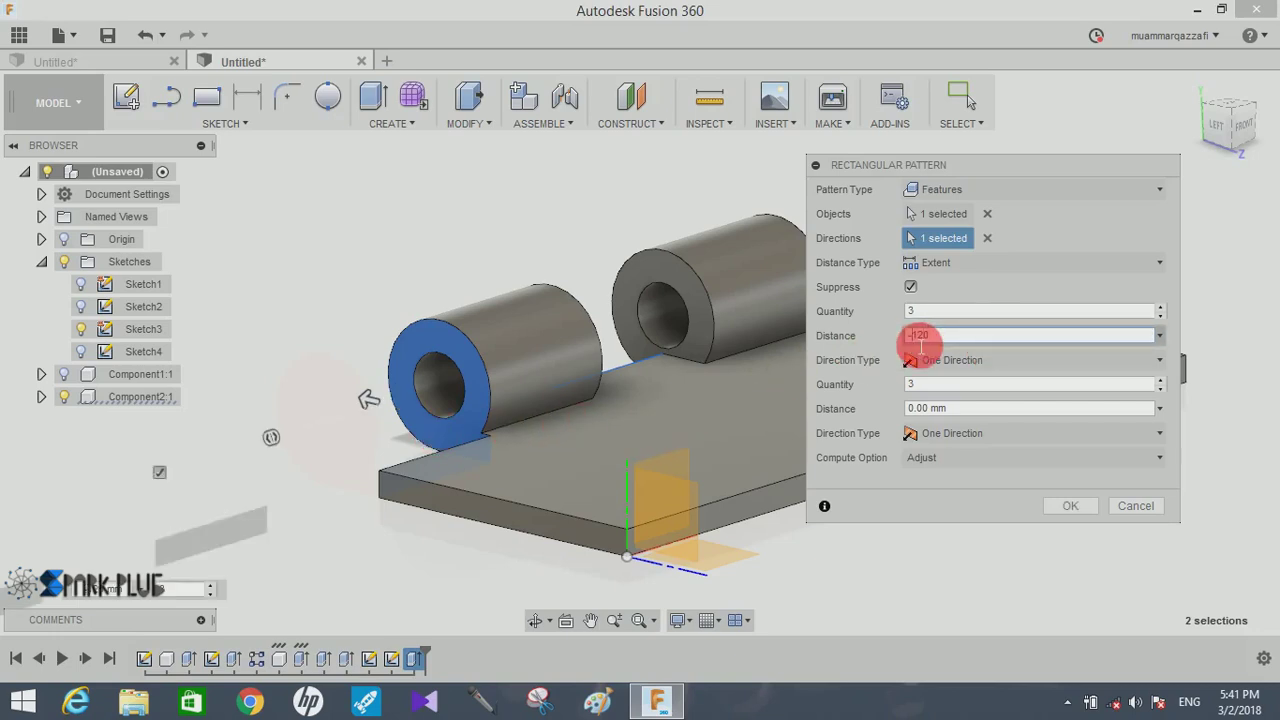
pyautogui.write('120')
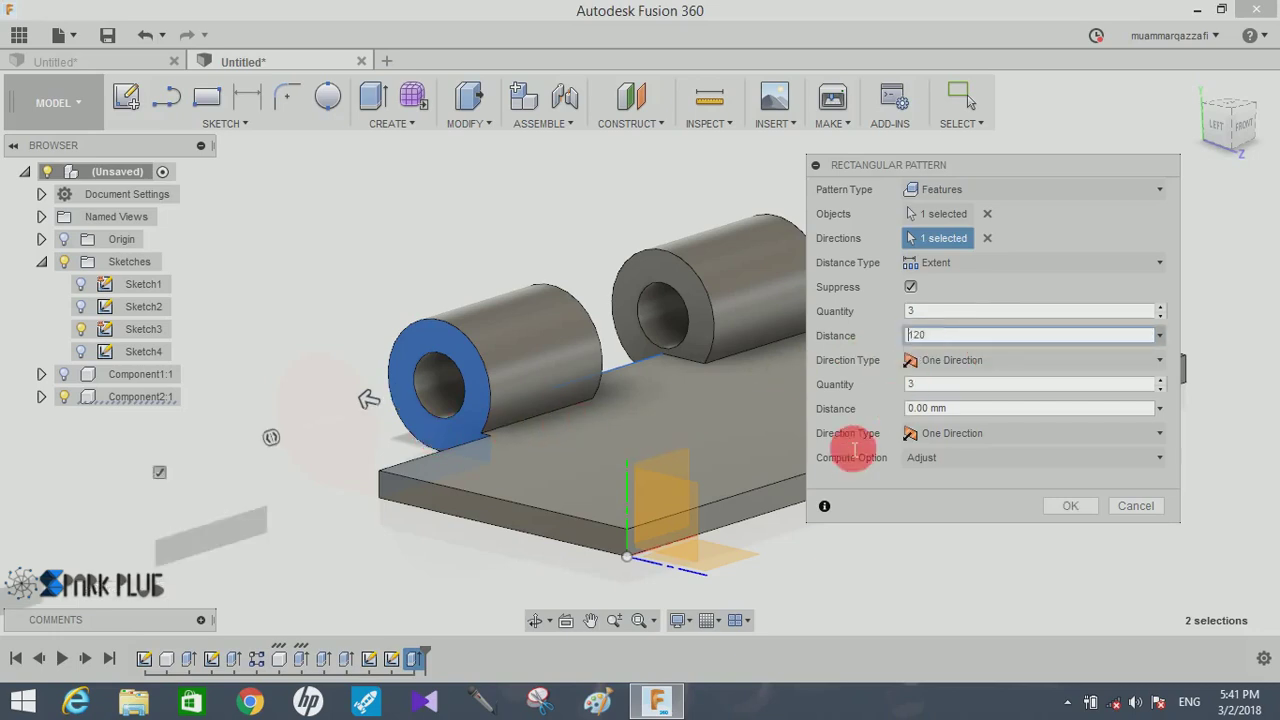
pyautogui.click(1064, 506)
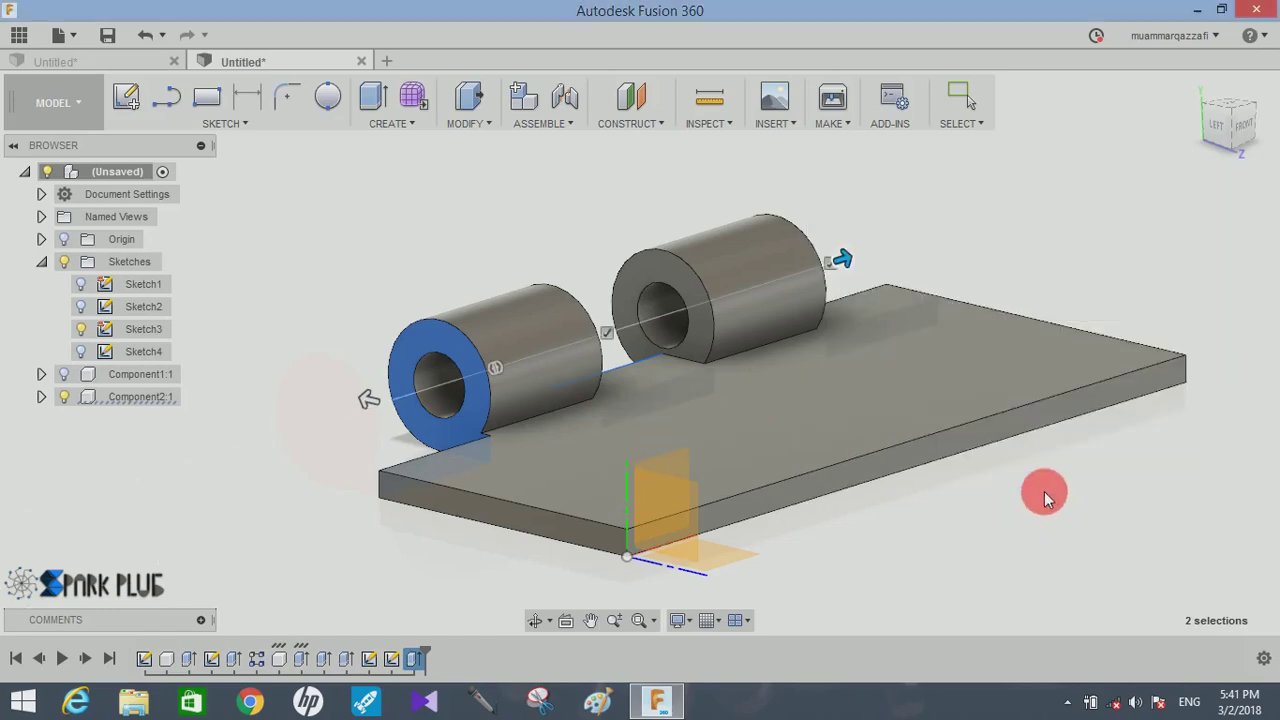
pyautogui.keyDown('shift'); pyautogui.moveTo(1034, 522); pyautogui.dragTo(957, 525, button='middle'); pyautogui.keyUp('shift')
pyautogui.moveTo(957, 525)
pyautogui.mouseDown()
pyautogui.moveTo(777, 477)
pyautogui.moveTo(863, 477)
pyautogui.moveTo(1074, 540)
pyautogui.moveTo(1071, 515)
pyautogui.moveTo(1040, 508)
pyautogui.mouseUp()
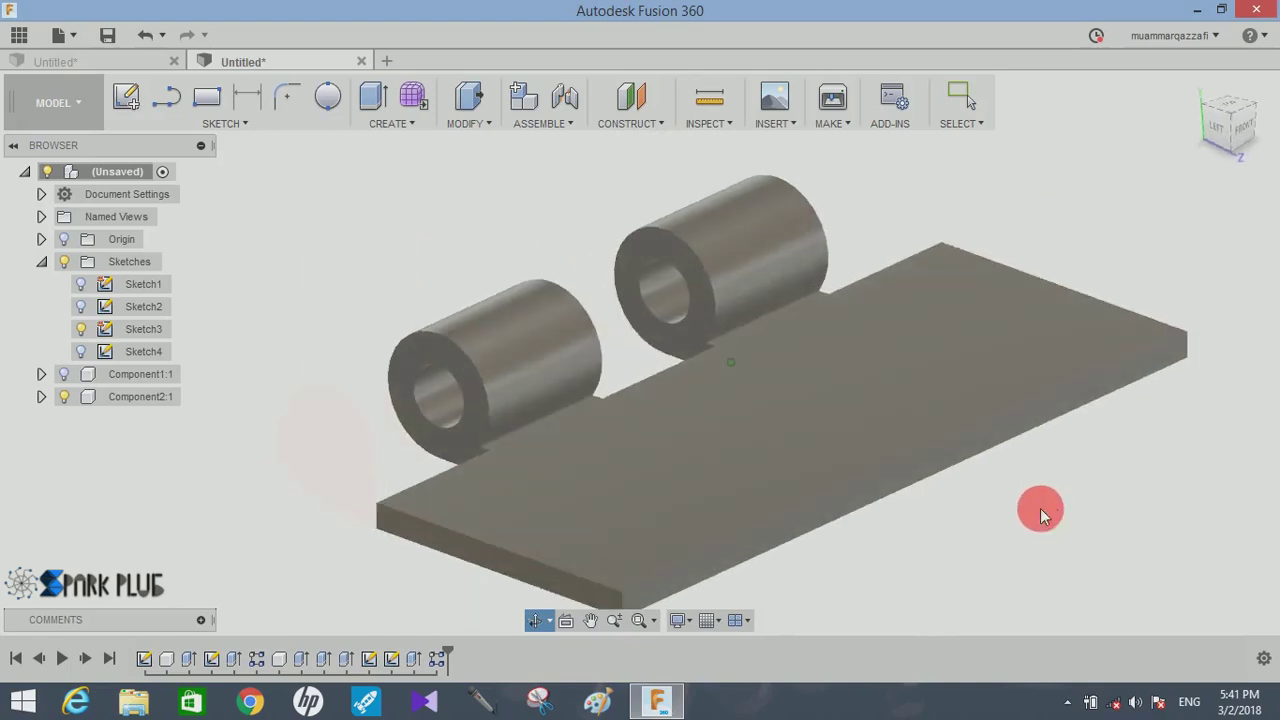
pyautogui.press('Escape')
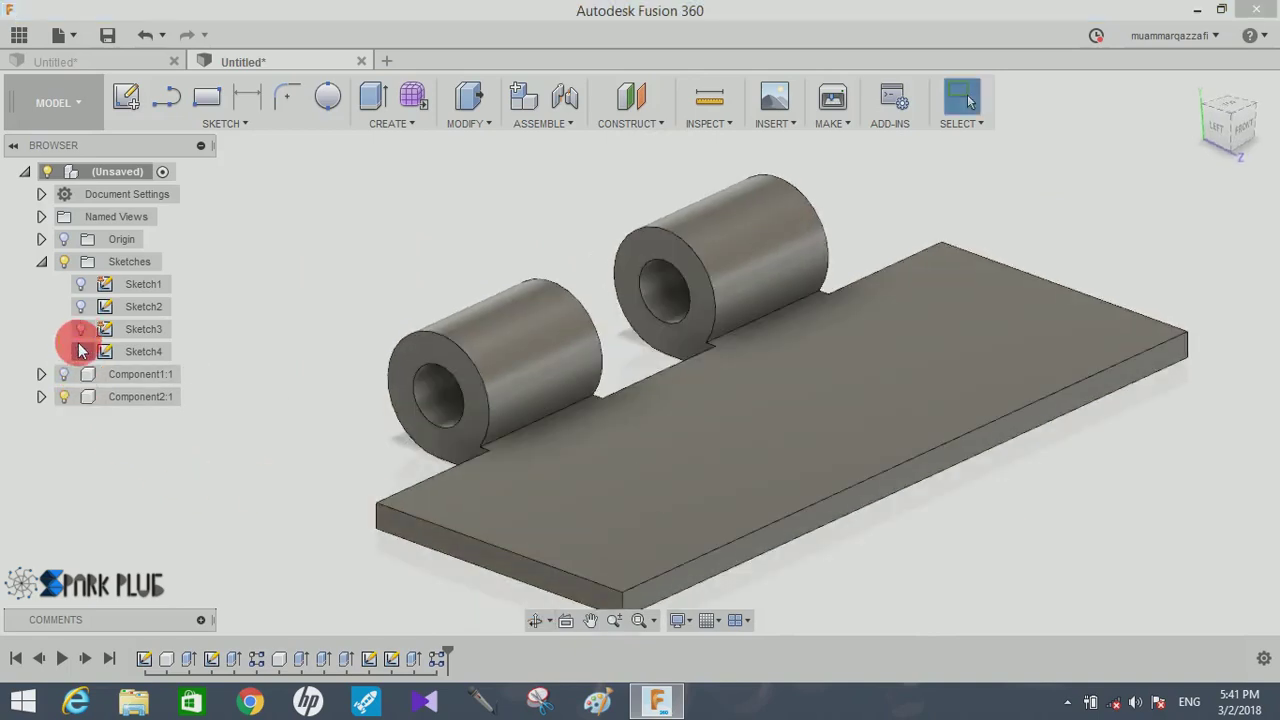
# - Show Sketch4 and briefly hide the model bodies to check its end profile
pyautogui.click(81, 351)
pyautogui.click(63, 396)
pyautogui.click(63, 374)
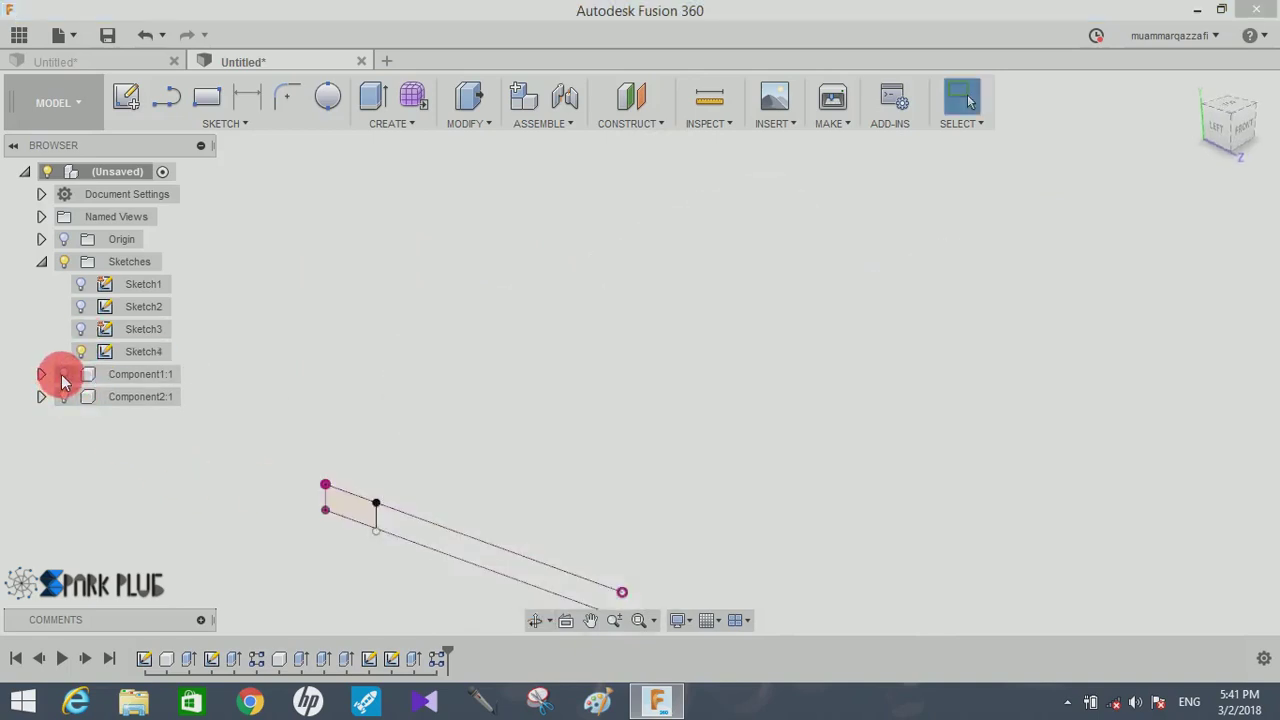
pyautogui.click(63, 374)
pyautogui.click(63, 396)
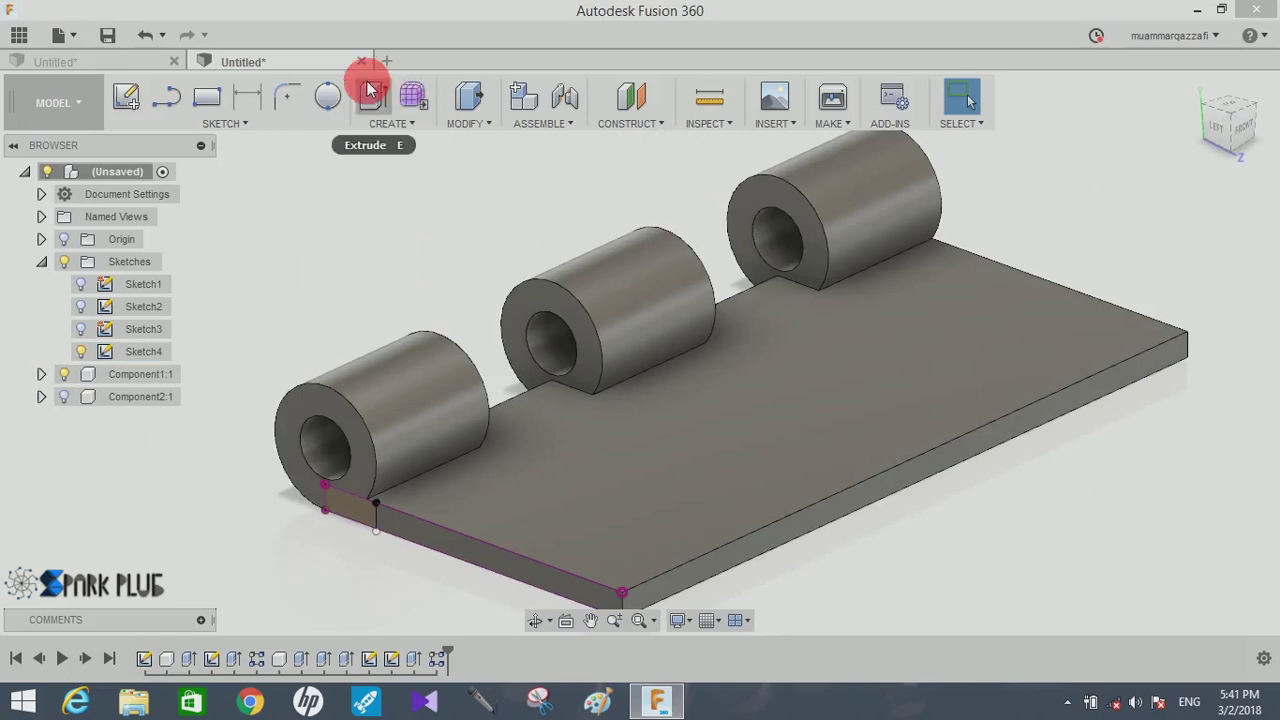
# - Cut the end profile 30 mm deep, starting from a -30 mm offset plane
pyautogui.click(371, 97)
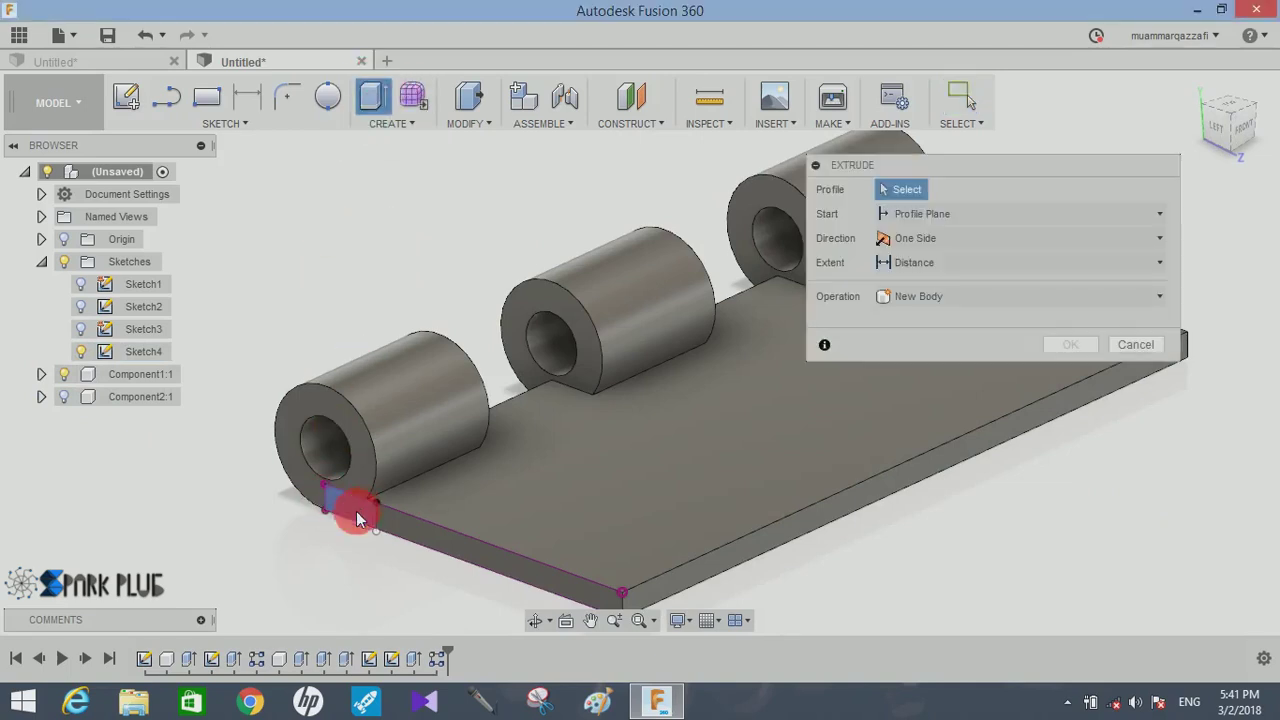
pyautogui.click(352, 511)
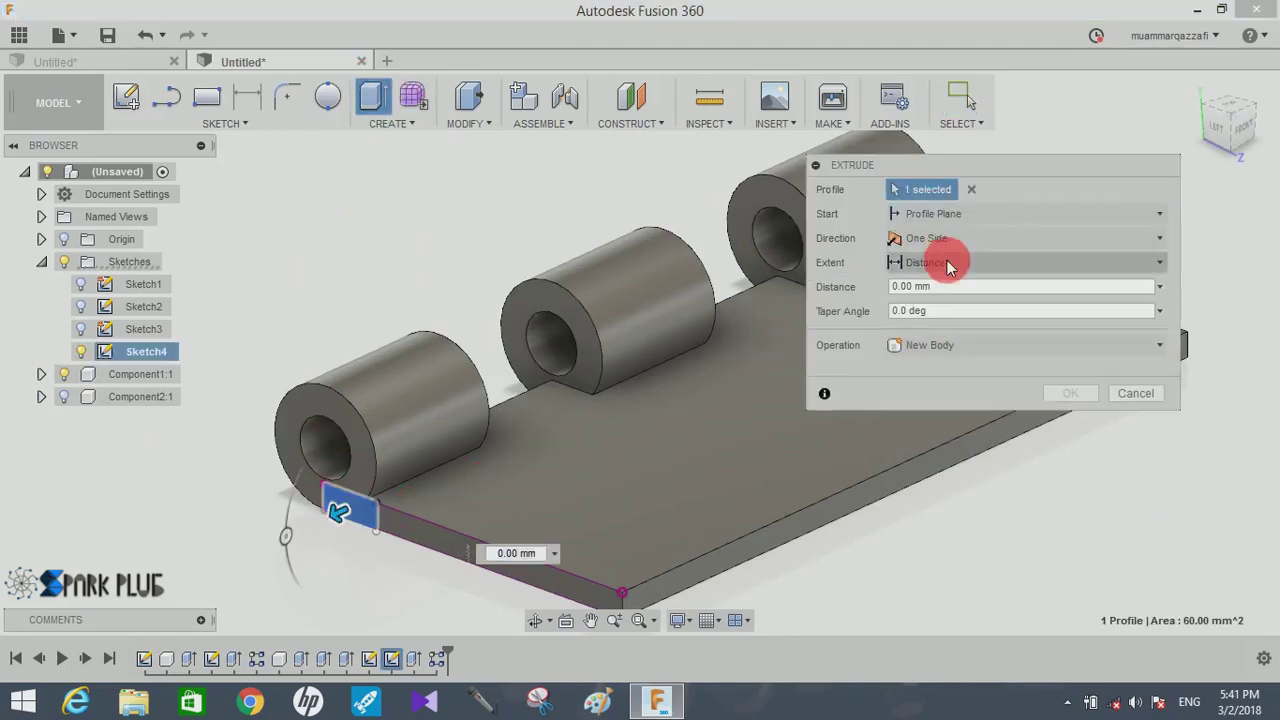
pyautogui.click(955, 213)
pyautogui.click(950, 237)
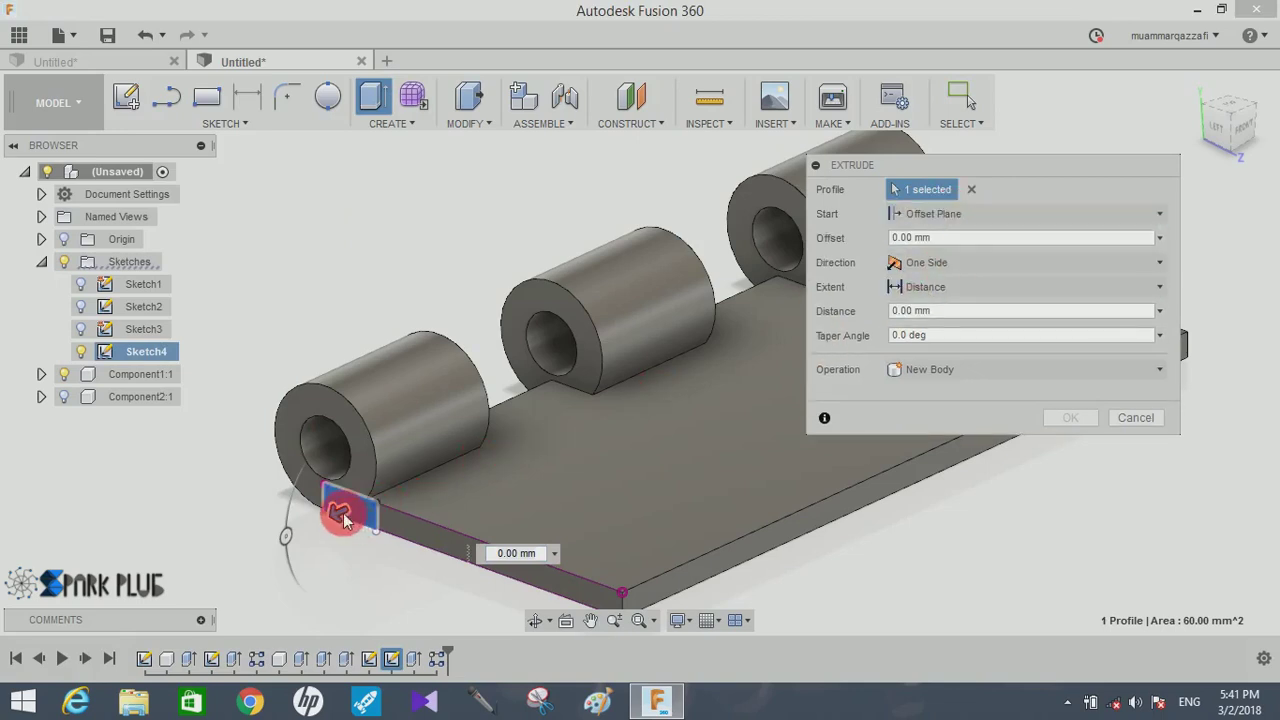
pyautogui.click(945, 239)
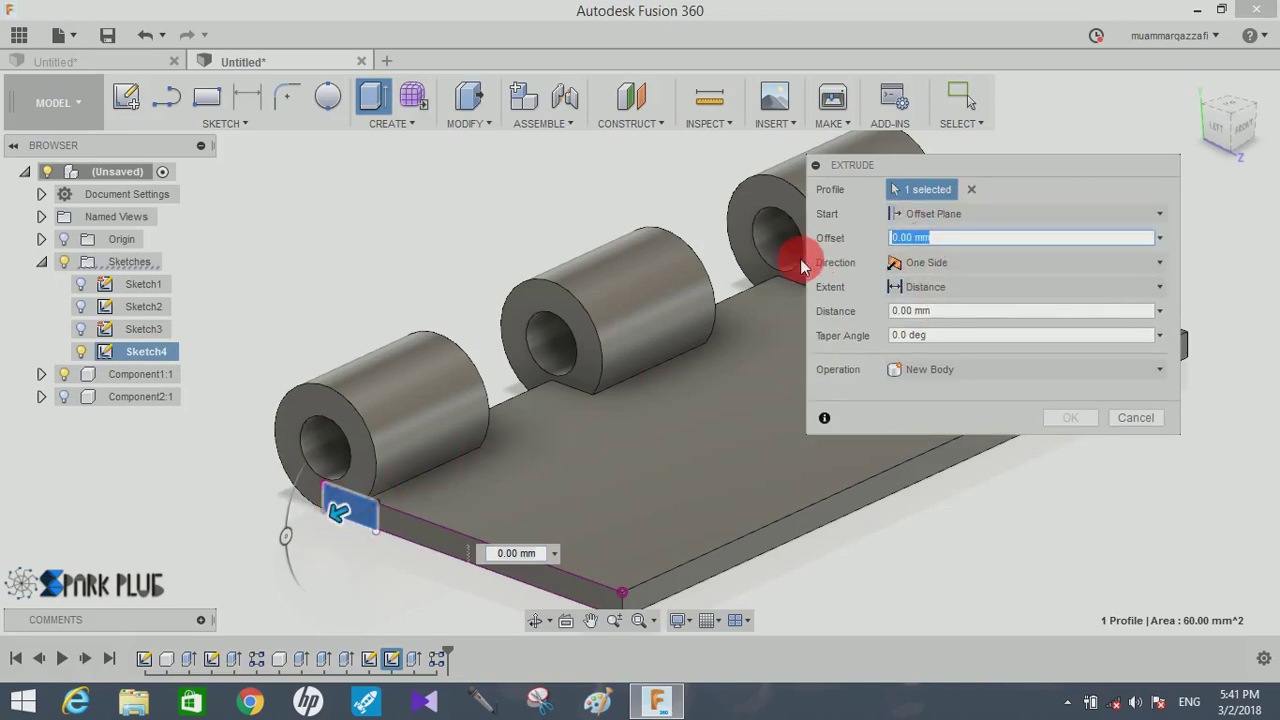
pyautogui.write('-30')
pyautogui.press('Tab')
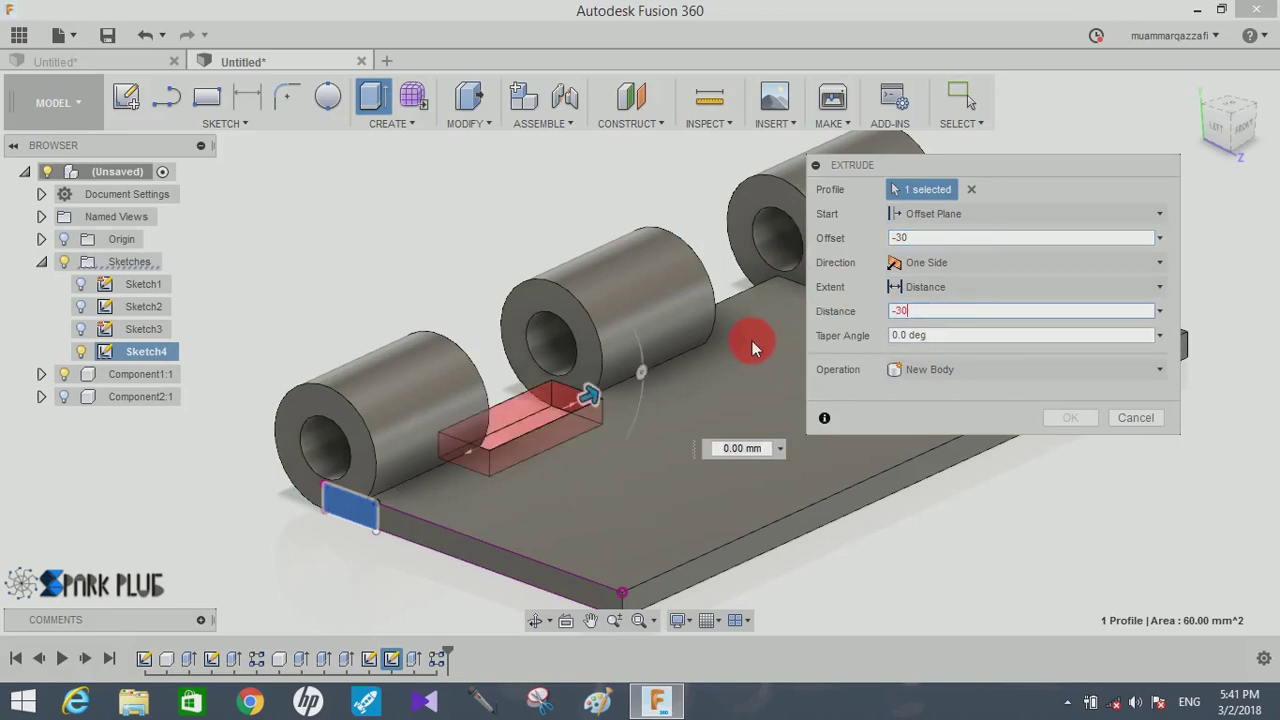
pyautogui.click(1045, 445)
# - Cut a third 30 mm notch from a -90 mm offset plane beside the far knuckle
pyautogui.click(372, 96)
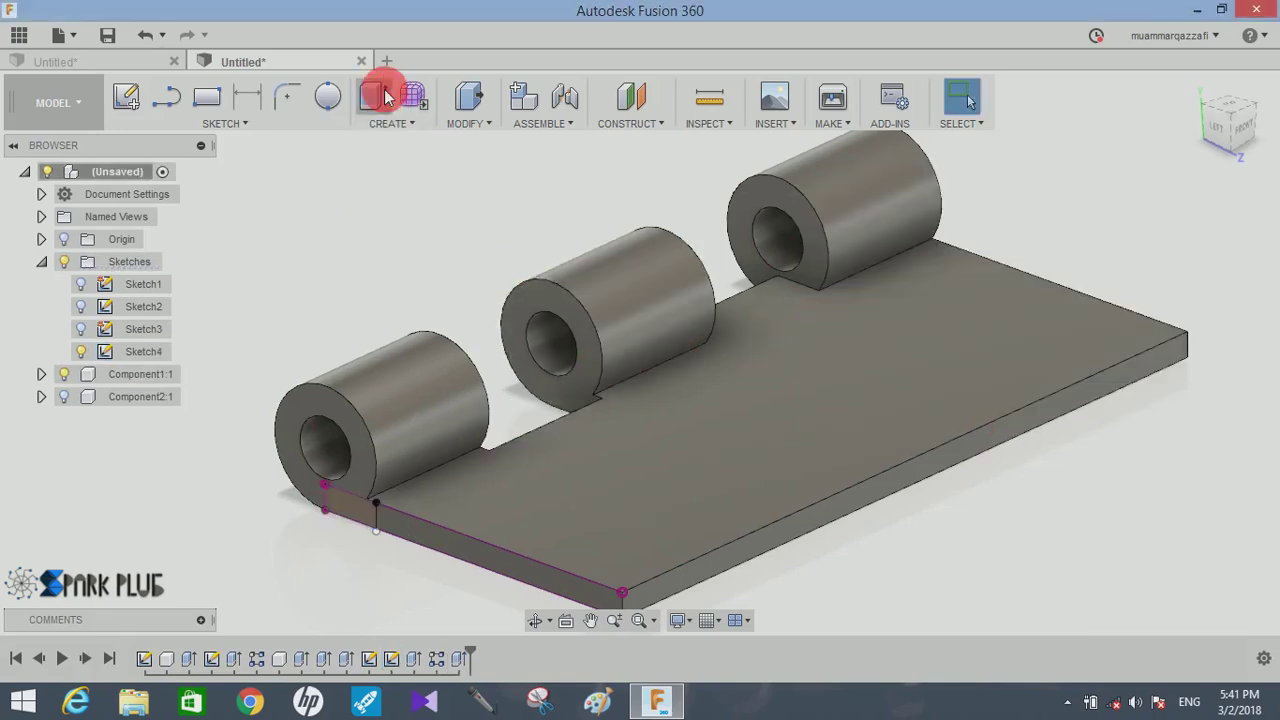
pyautogui.click(343, 509)
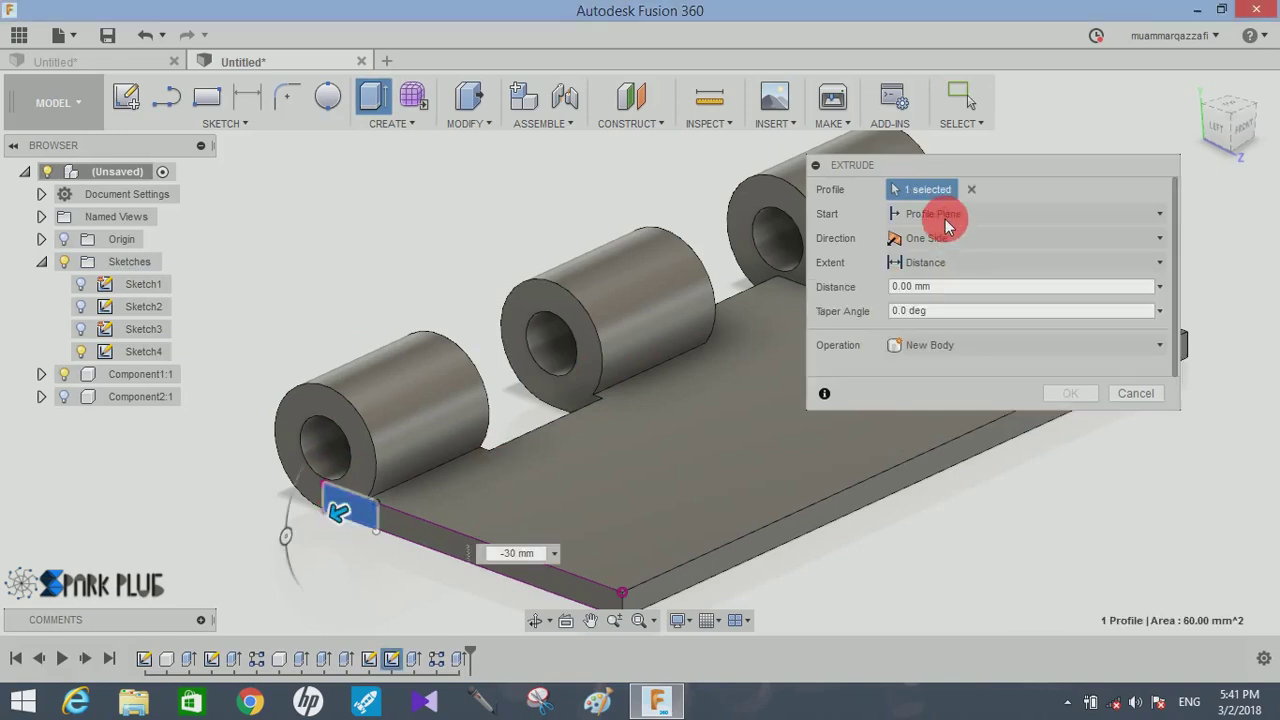
pyautogui.click(948, 213)
pyautogui.click(941, 268)
pyautogui.write('-90')
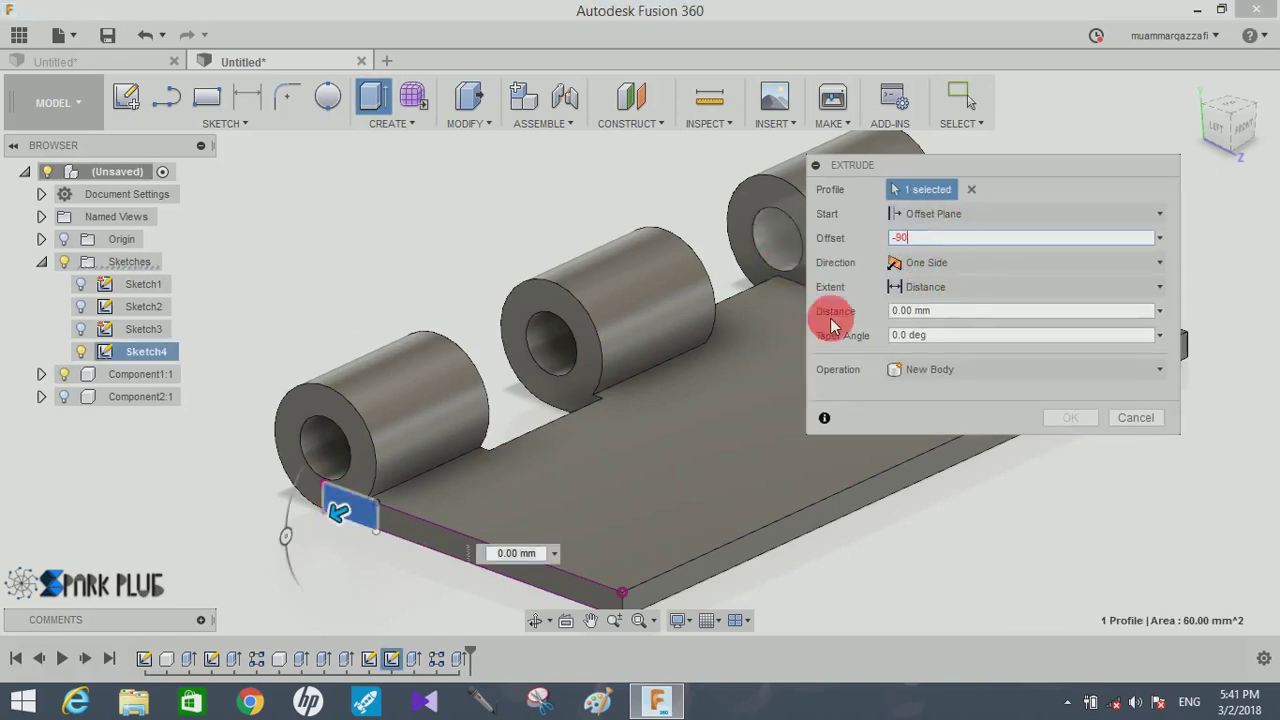
pyautogui.press('Tab')
pyautogui.write('-30')
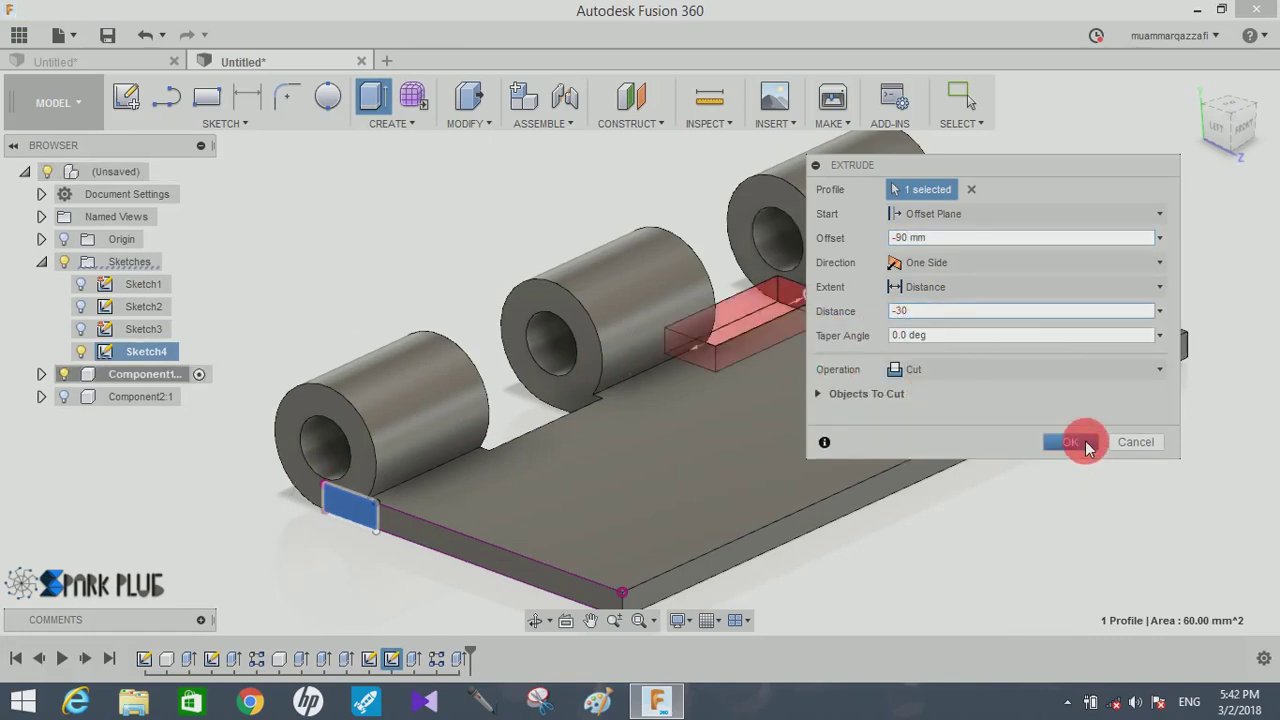
pyautogui.click(1075, 443)
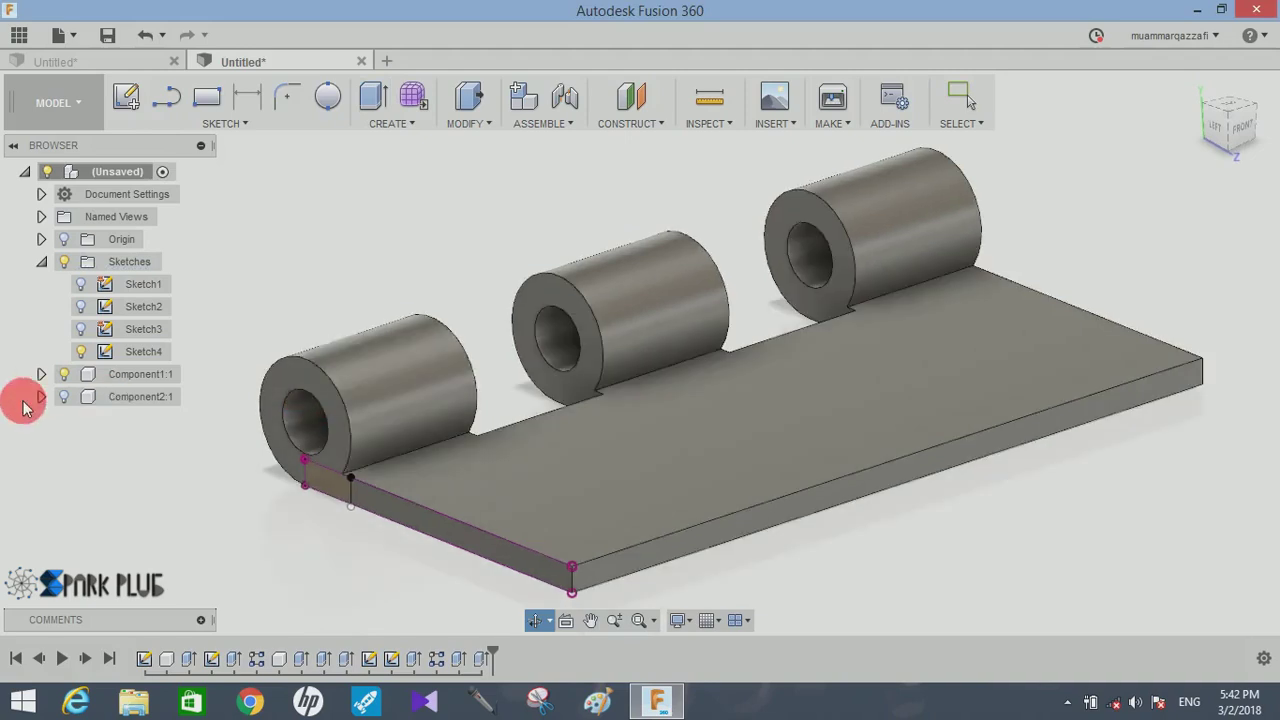
# - Hide the sketches and Component2, then orbit the single leaf to an angled view
pyautogui.click(62, 394)
pyautogui.click(63, 261)
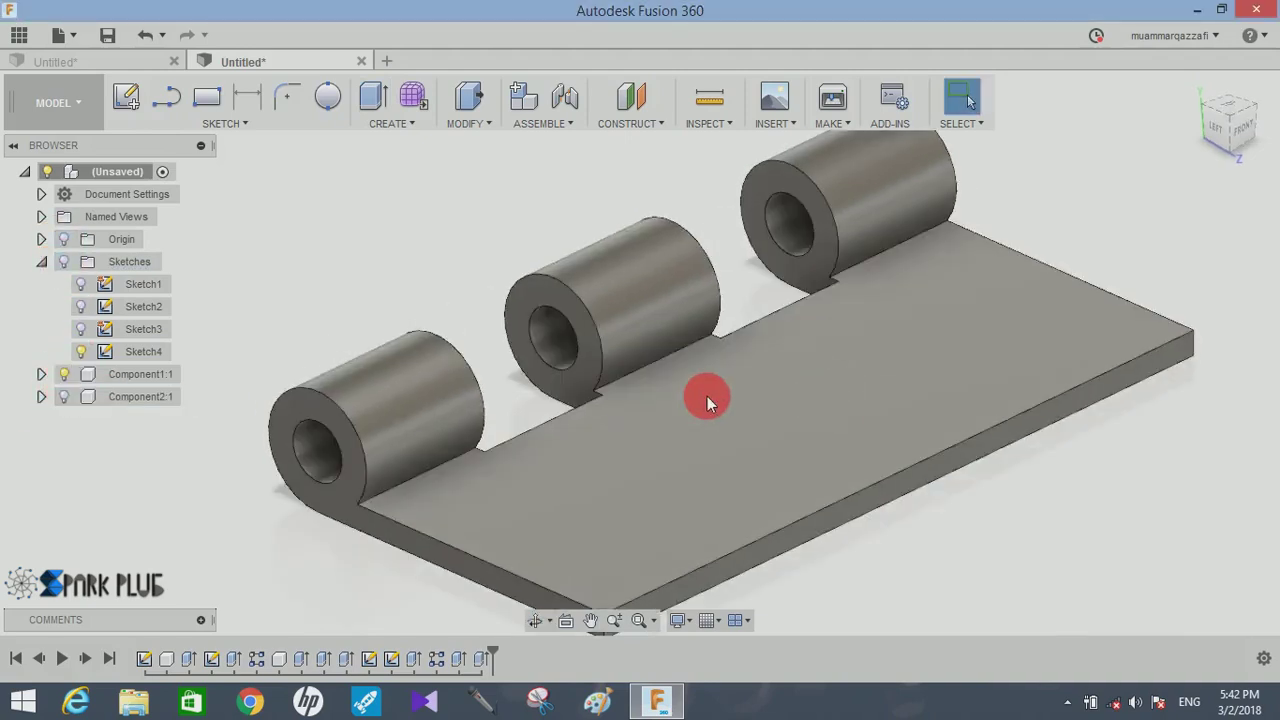
pyautogui.click(62, 397)
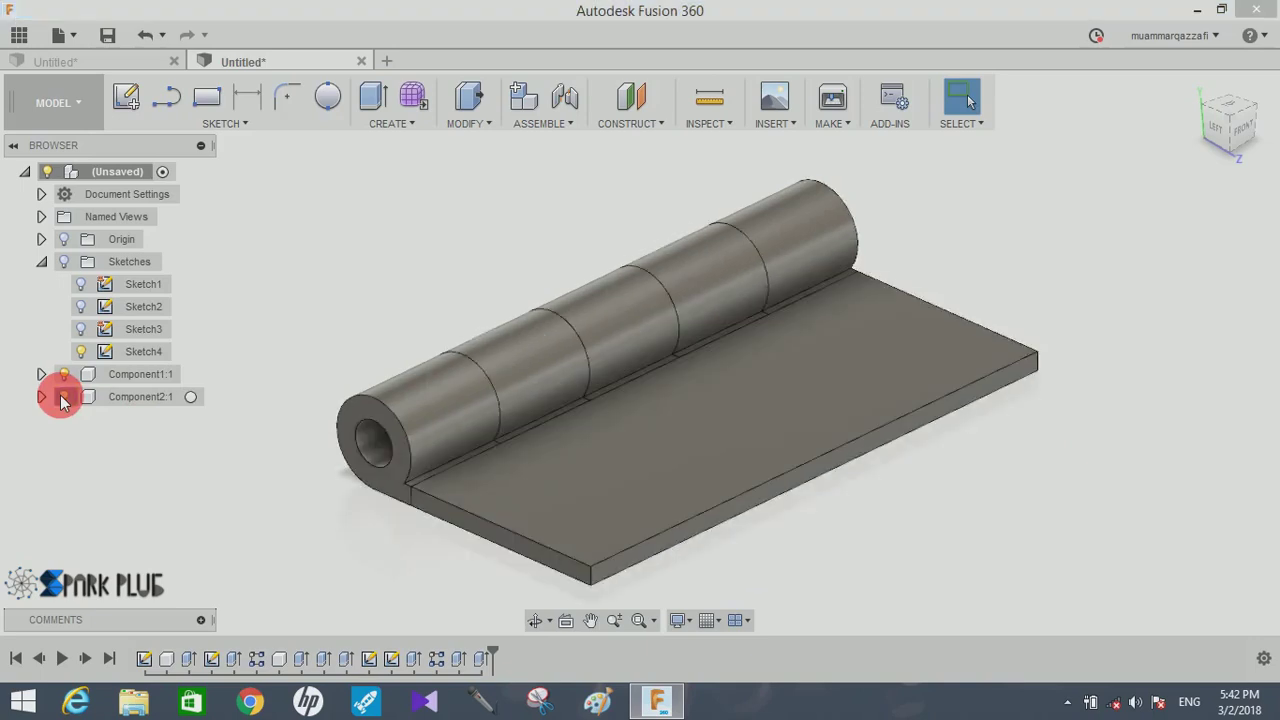
pyautogui.click(62, 397)
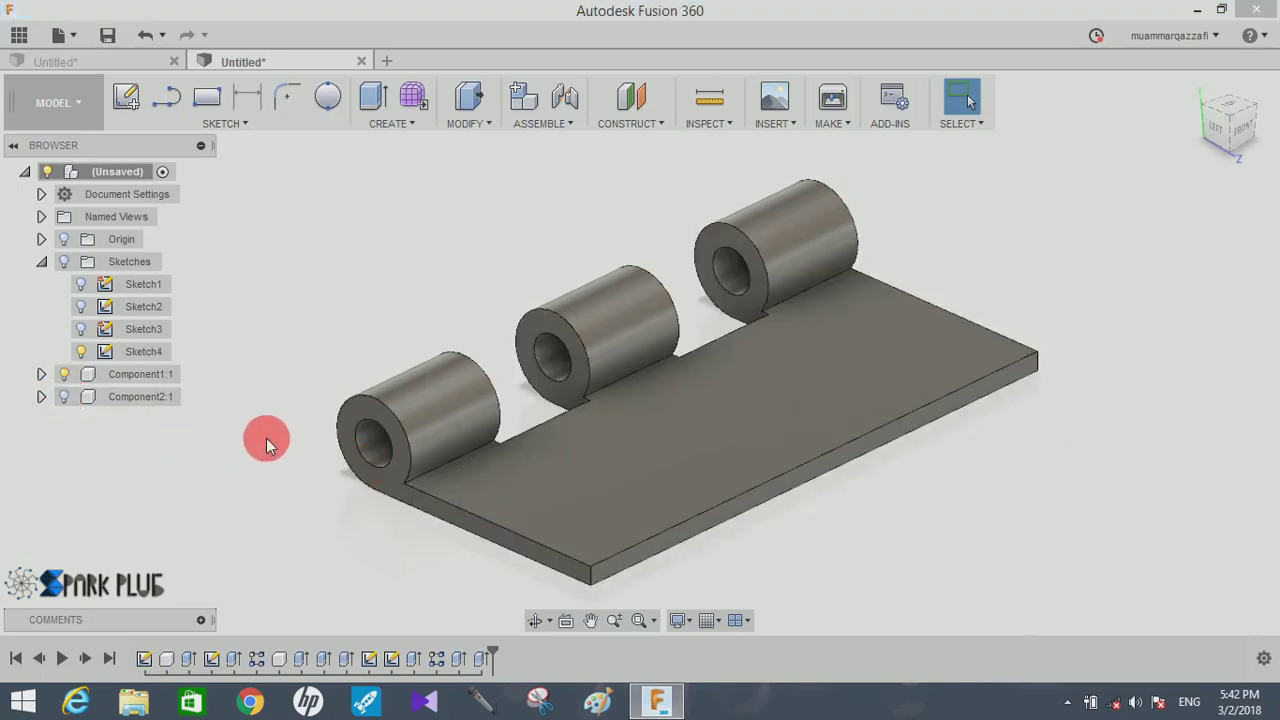
pyautogui.keyDown('shift'); pyautogui.moveTo(266, 438); pyautogui.dragTo(622, 209, button='middle'); pyautogui.keyUp('shift')
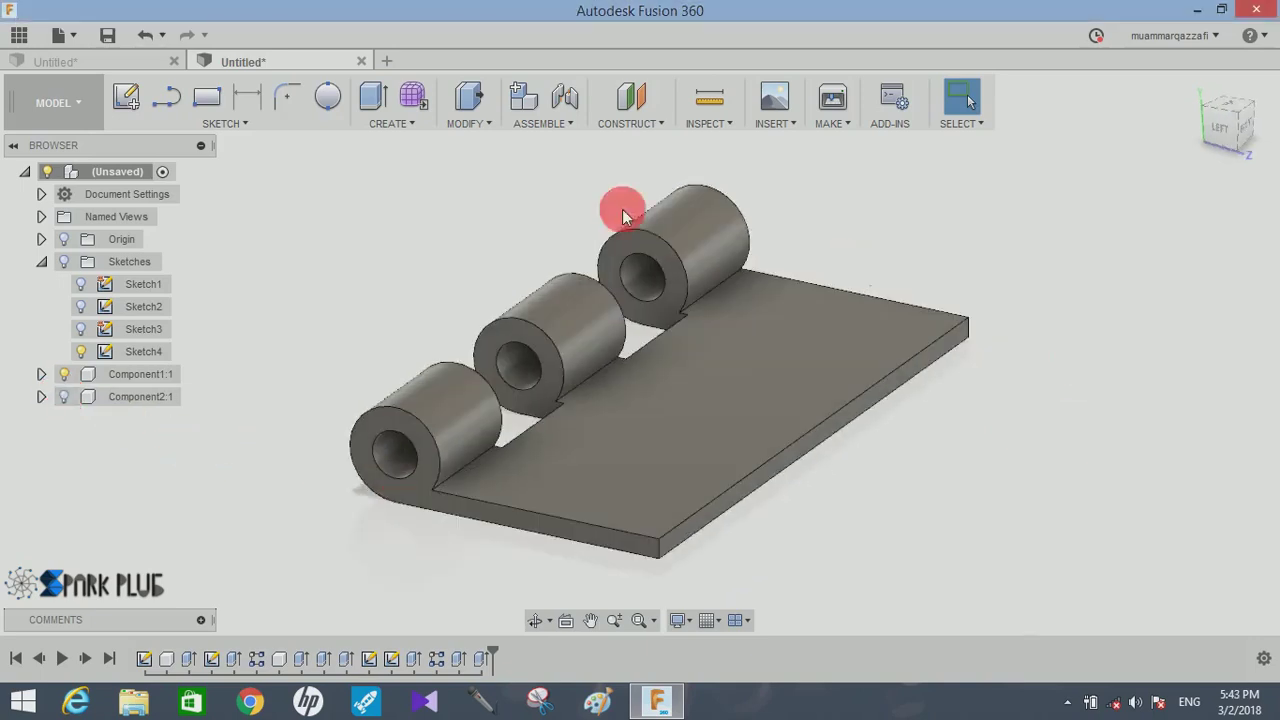
# - Start a fillet and select the leaf's plate edges and all three knuckles' edges
pyautogui.click(468, 130)
pyautogui.click(470, 163)
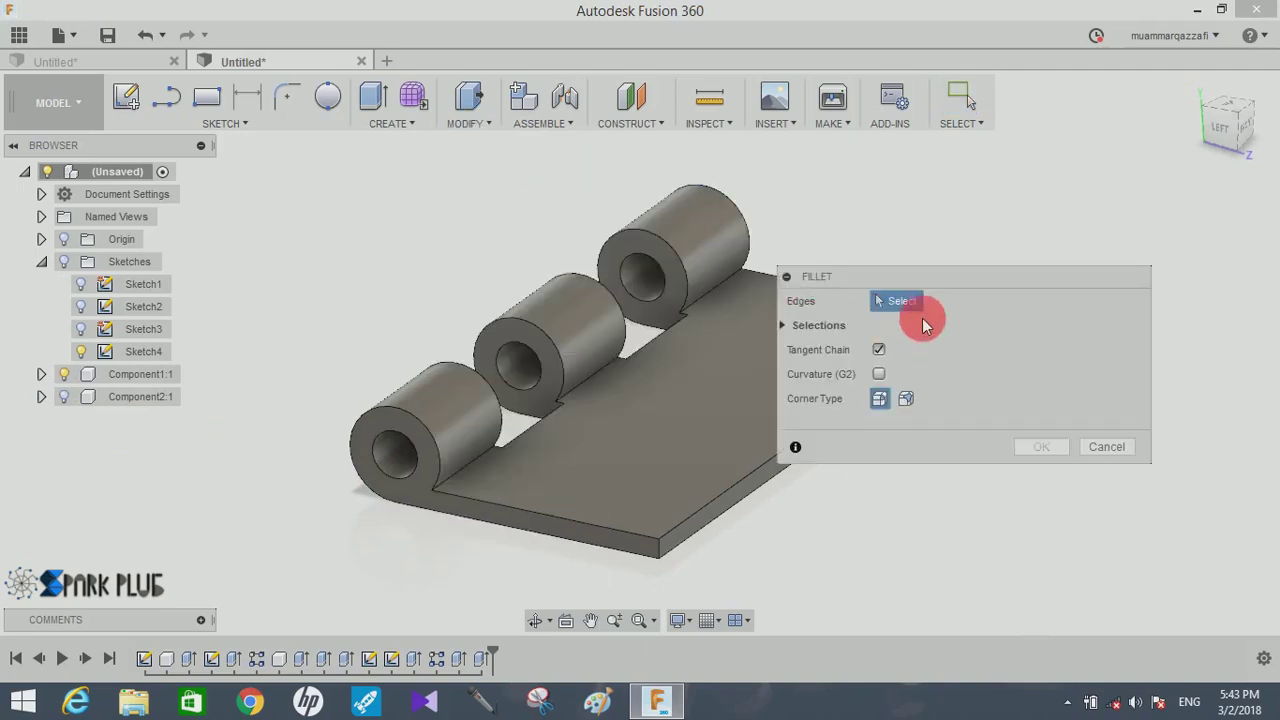
pyautogui.moveTo(949, 276); pyautogui.dragTo(1011, 233)
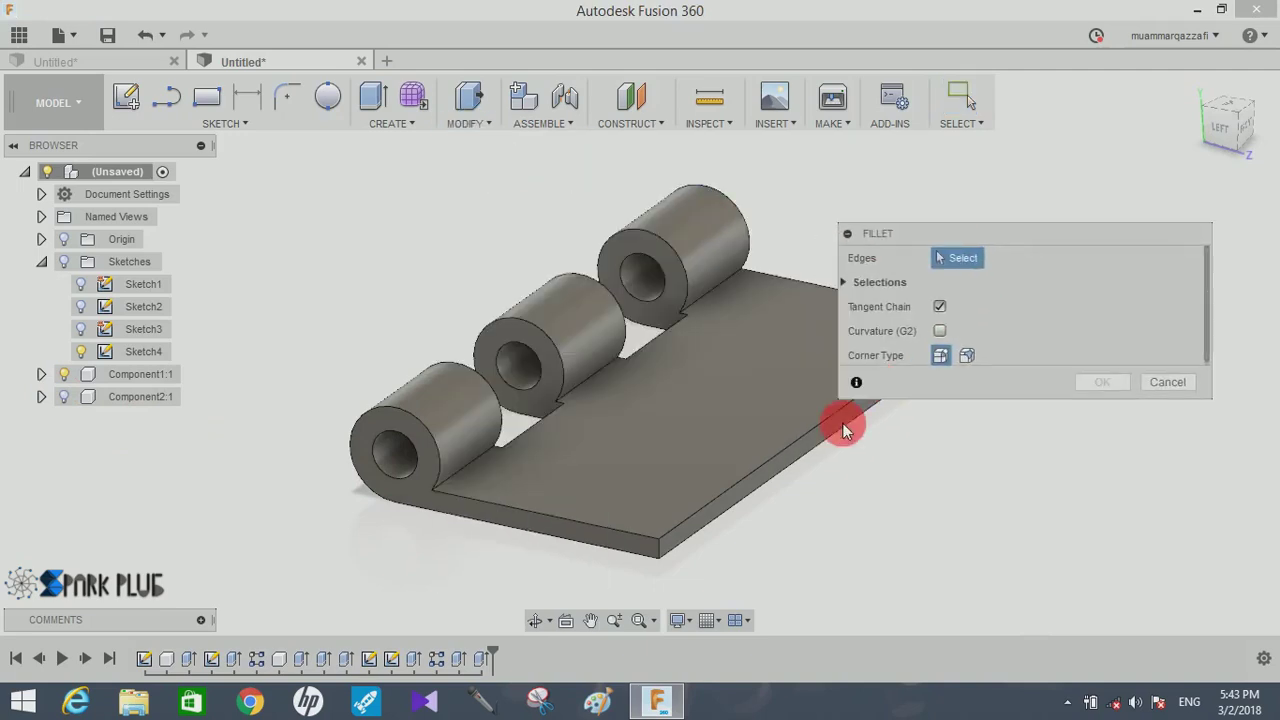
pyautogui.click(790, 432)
pyautogui.moveTo(686, 391); pyautogui.dragTo(666, 404, button='middle')
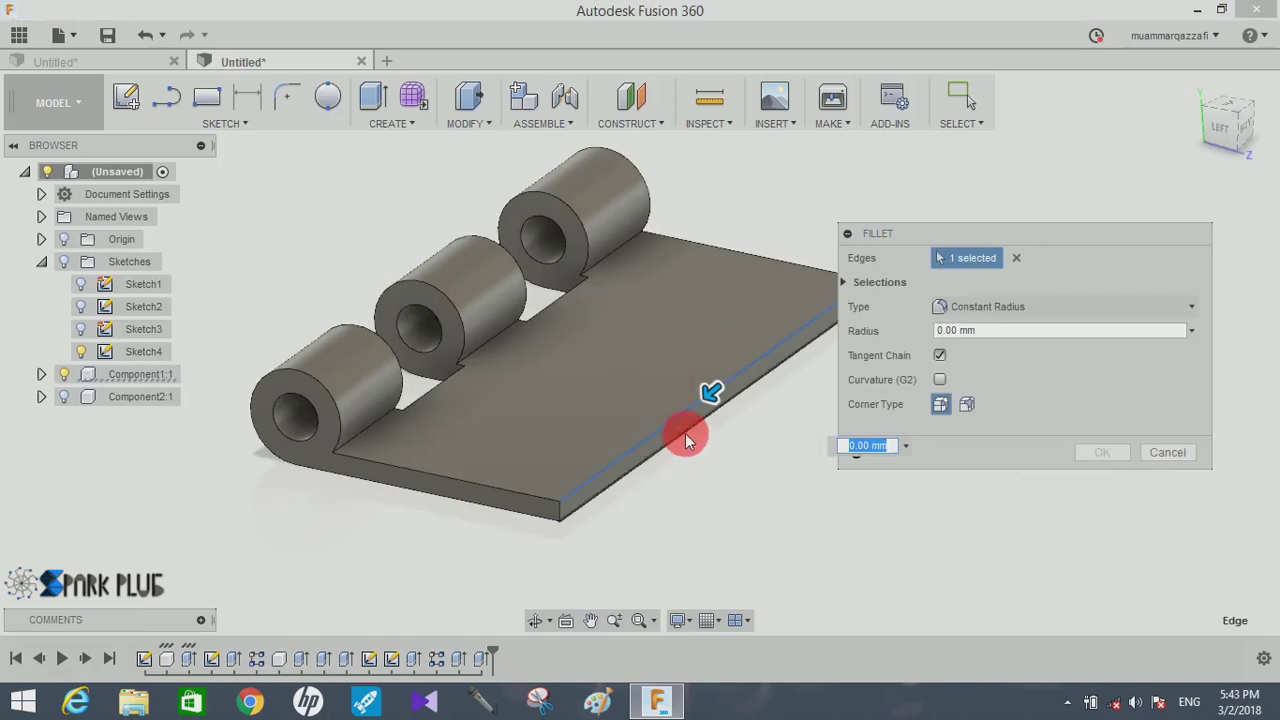
pyautogui.click(508, 490)
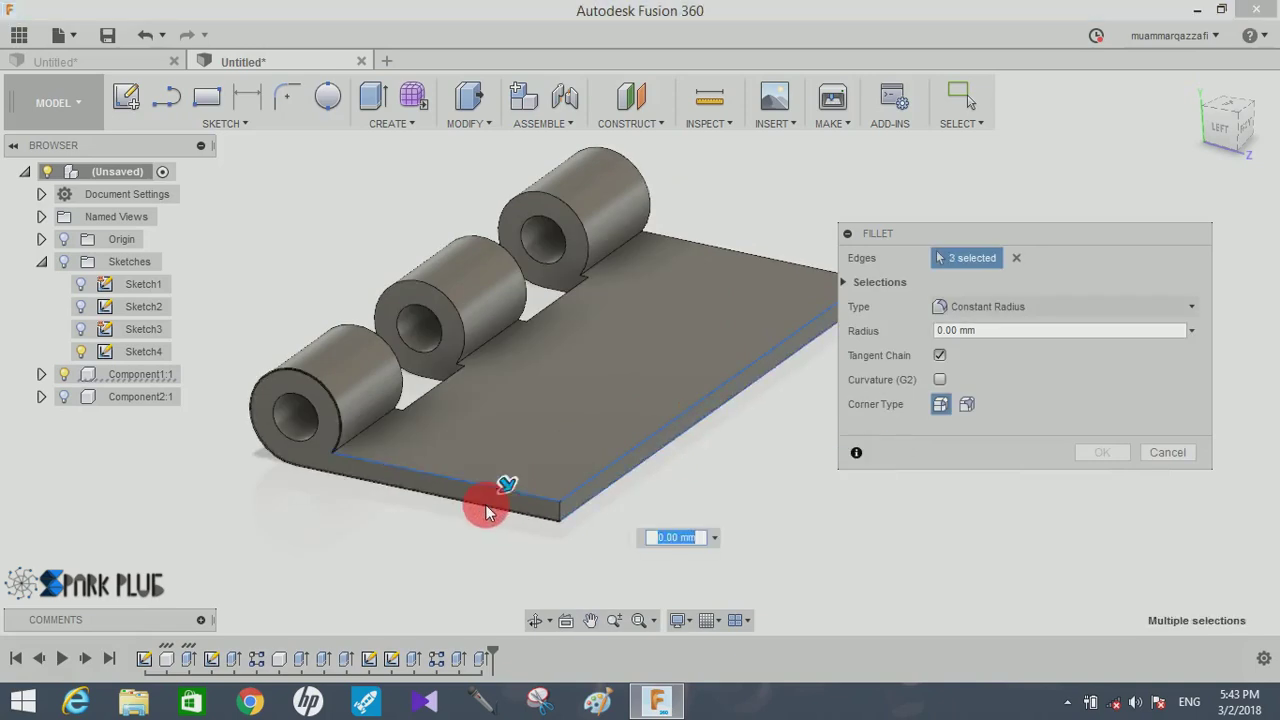
pyautogui.click(469, 506)
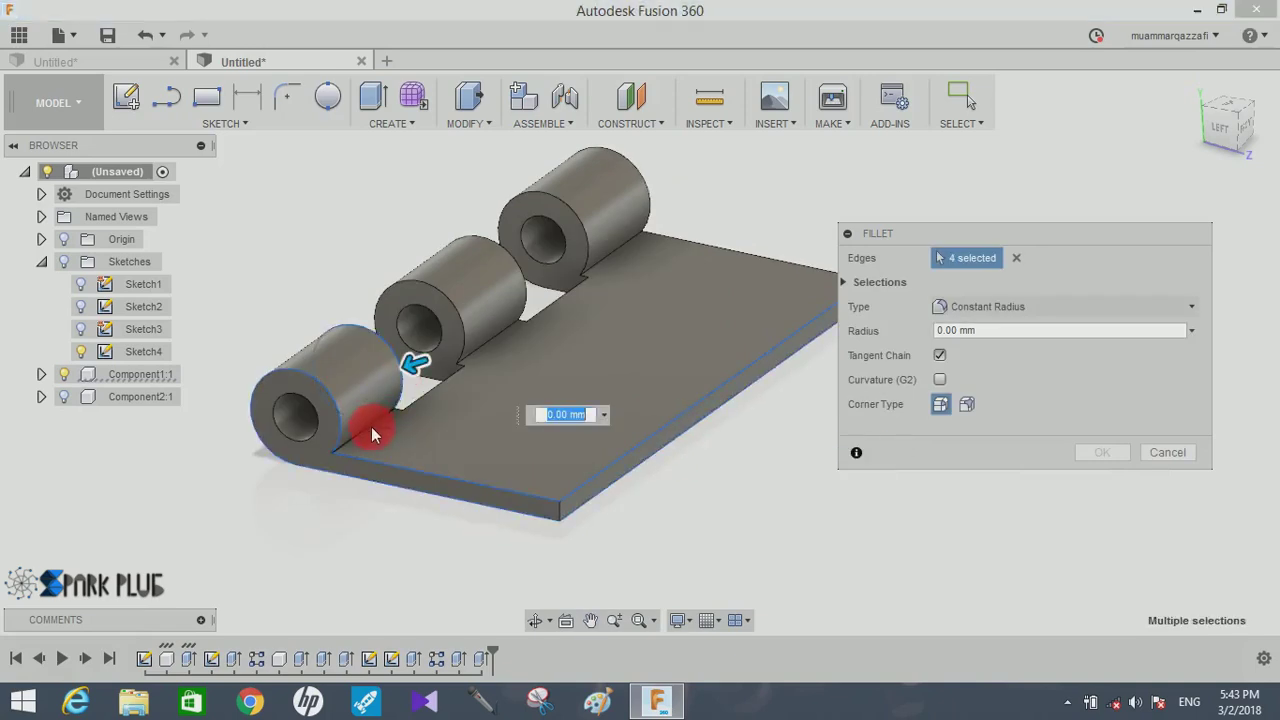
pyautogui.click(463, 325)
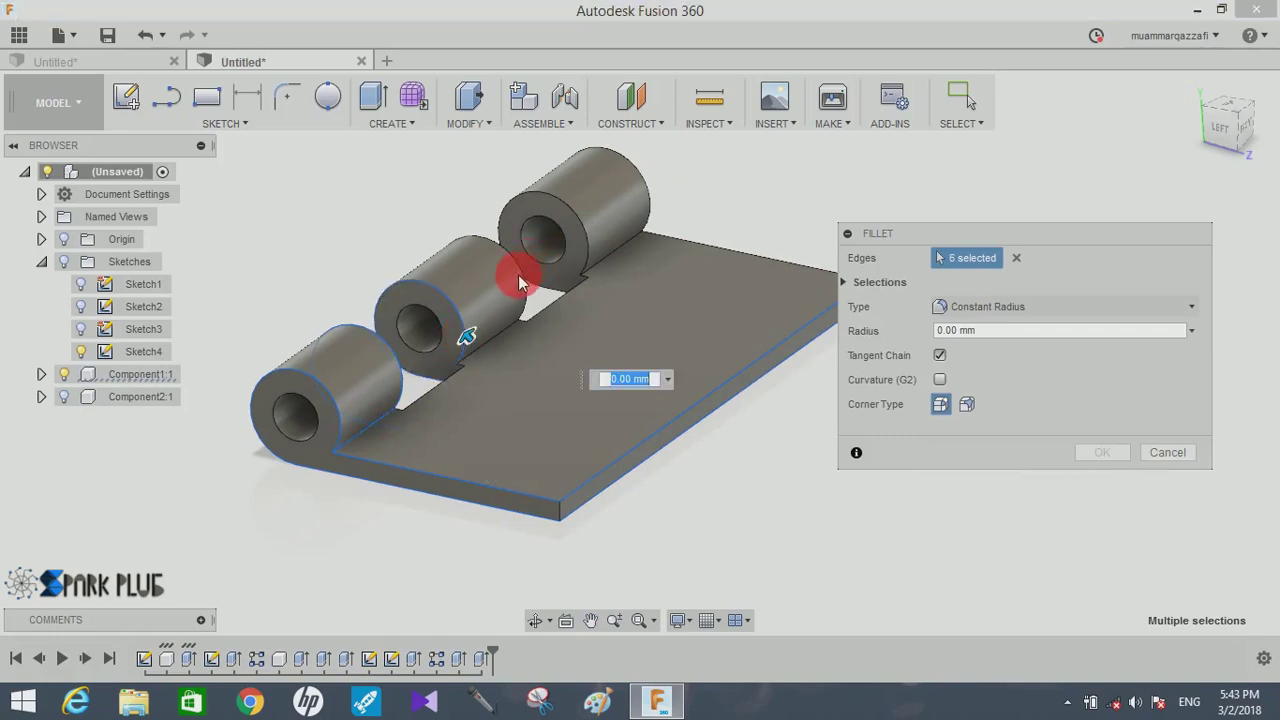
pyautogui.click(519, 282)
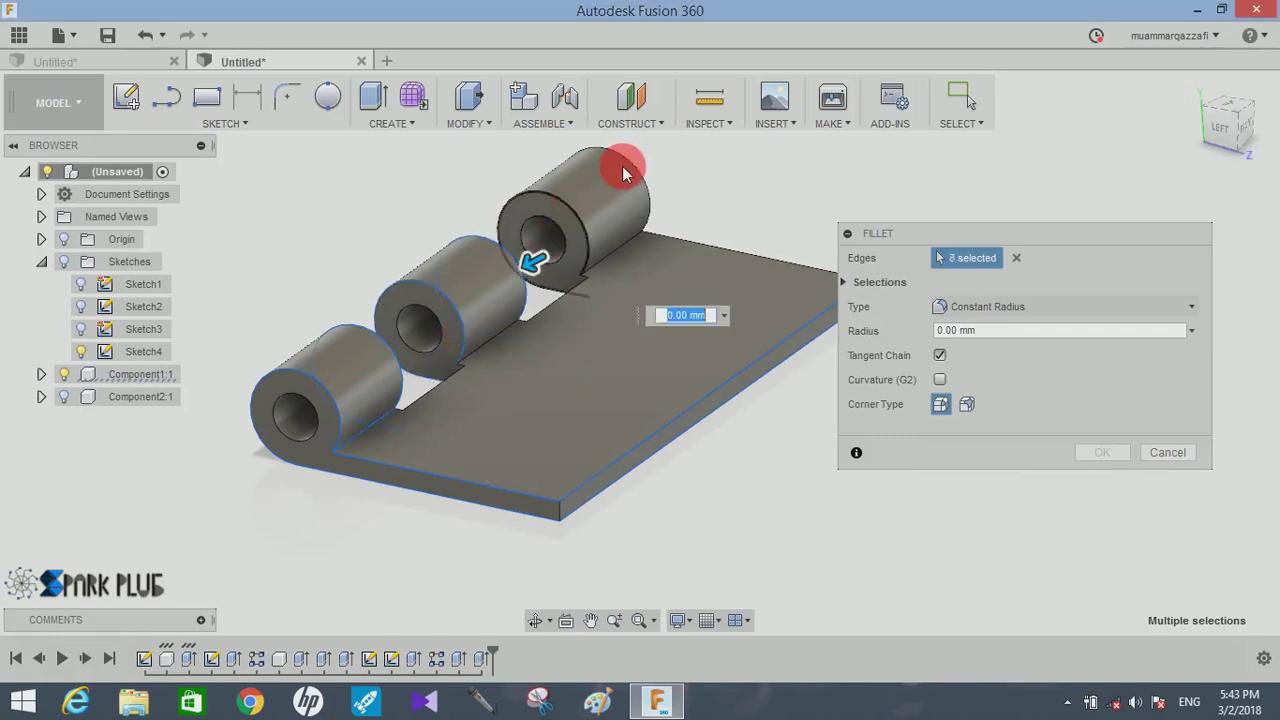
pyautogui.click(662, 226)
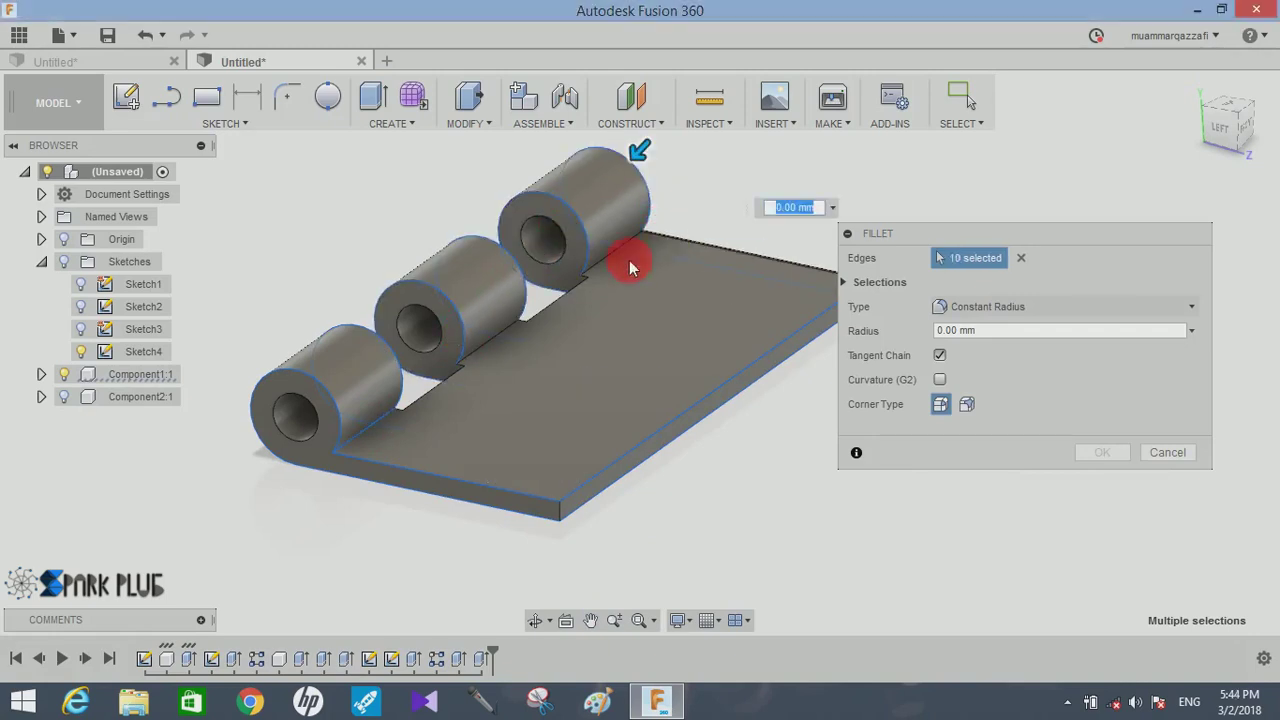
pyautogui.click(569, 298)
pyautogui.click(487, 350)
pyautogui.click(567, 322)
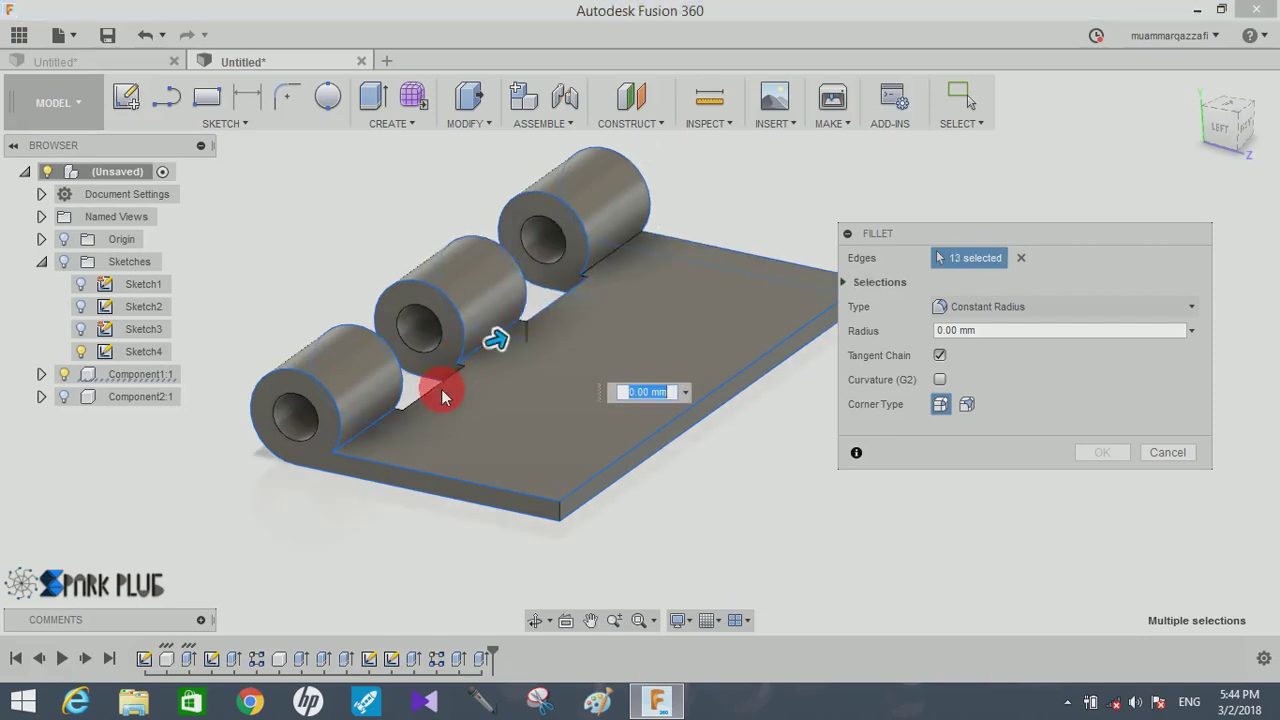
pyautogui.click(405, 422)
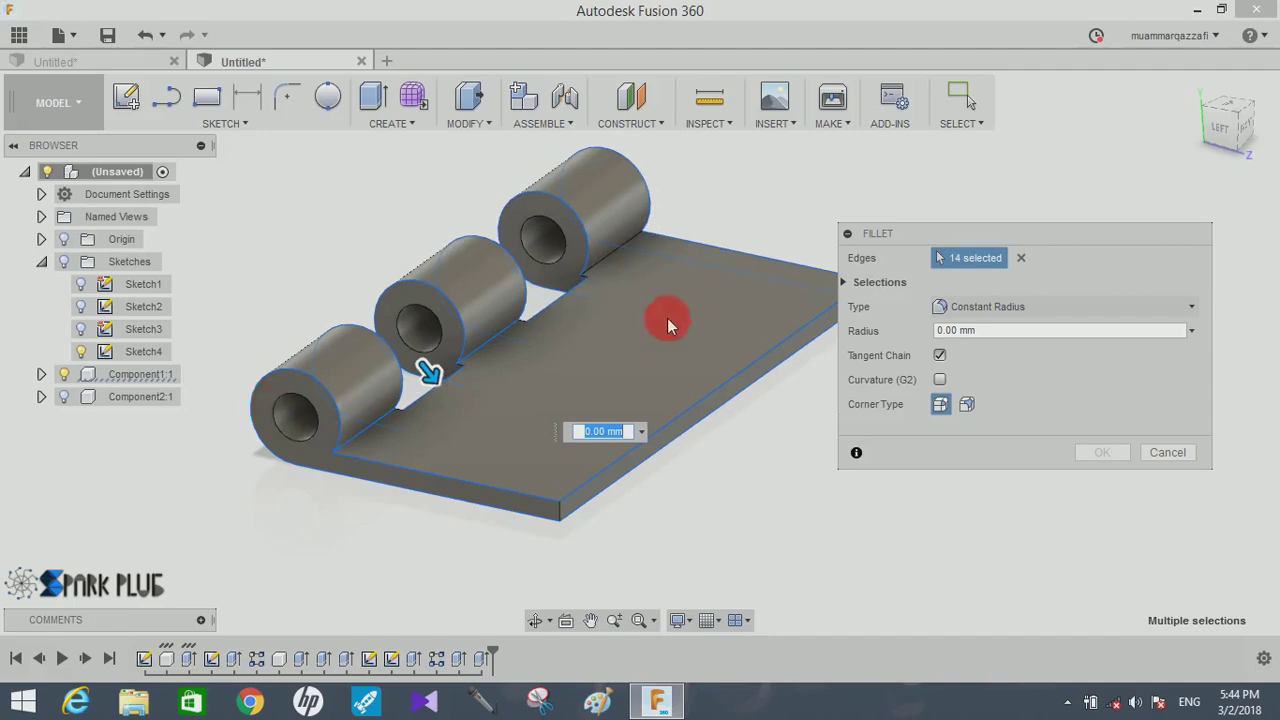
# - Deselect two plate front edges and orbit around the leaf, leaving 15 edges selected
pyautogui.keyDown('shift'); pyautogui.moveTo(668, 325); pyautogui.dragTo(667, 505, button='middle'); pyautogui.keyUp('shift')
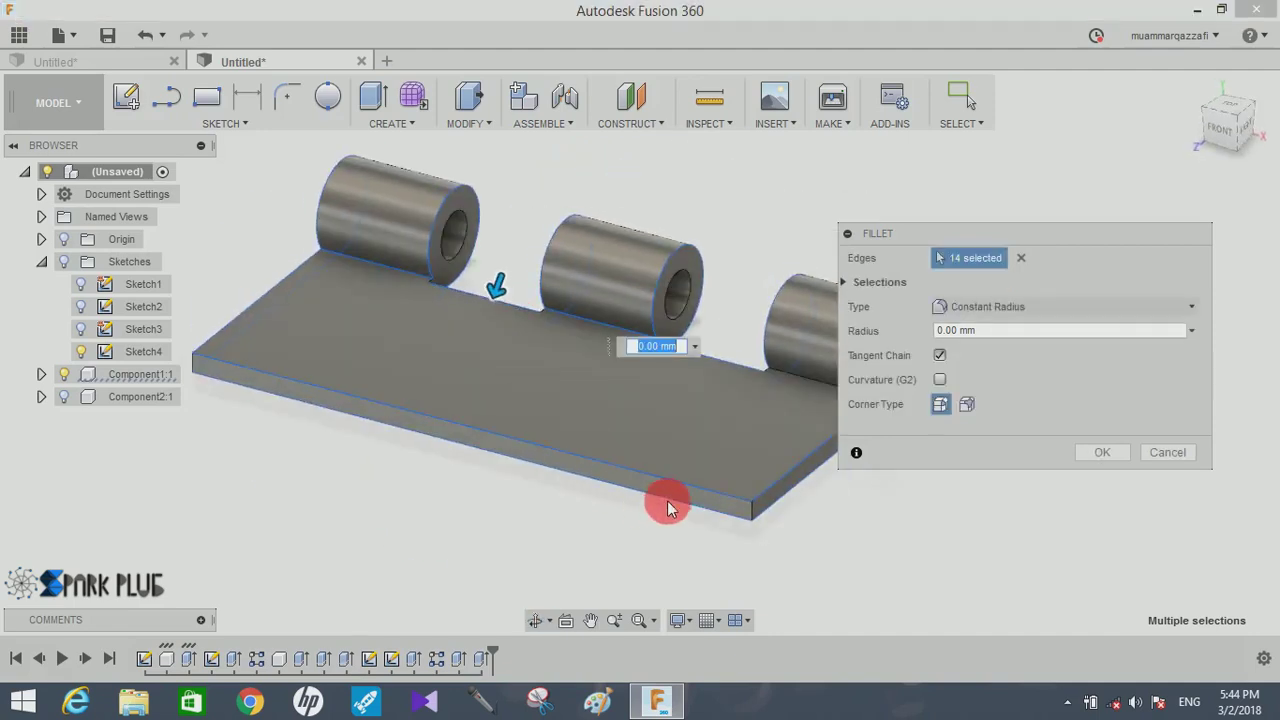
pyautogui.click(756, 500)
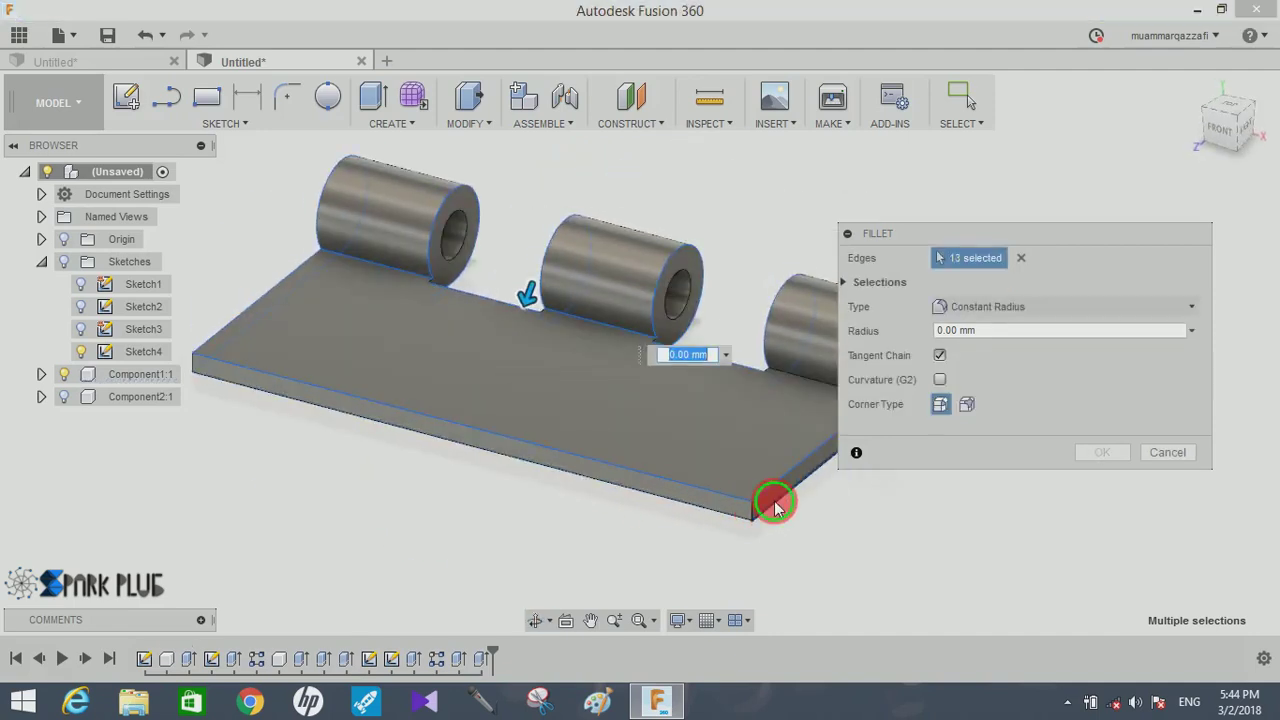
pyautogui.click(600, 501)
pyautogui.keyDown('shift'); pyautogui.moveTo(594, 503); pyautogui.dragTo(772, 530, button='middle'); pyautogui.keyUp('shift')
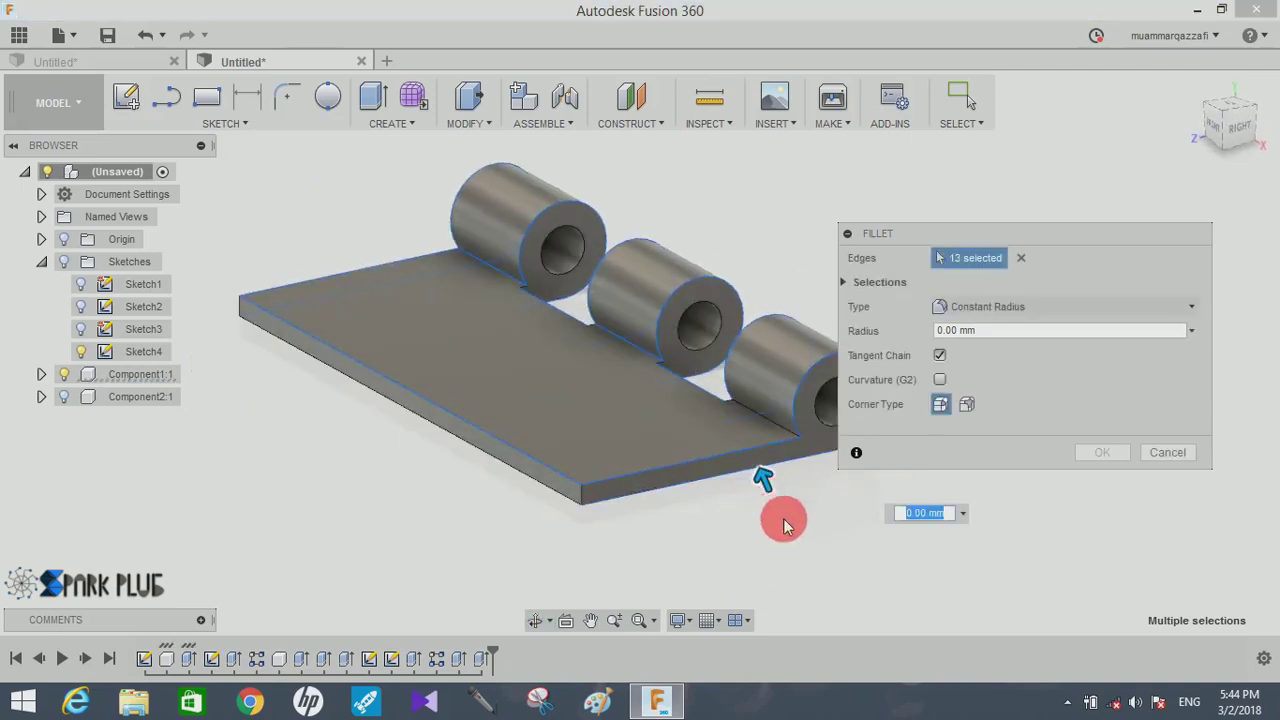
pyautogui.moveTo(771, 523)
pyautogui.keyDown('shift'); pyautogui.mouseDown(button='middle')
pyautogui.moveTo(657, 537)
pyautogui.moveTo(516, 428)
pyautogui.mouseUp(button='middle'); pyautogui.keyUp('shift')
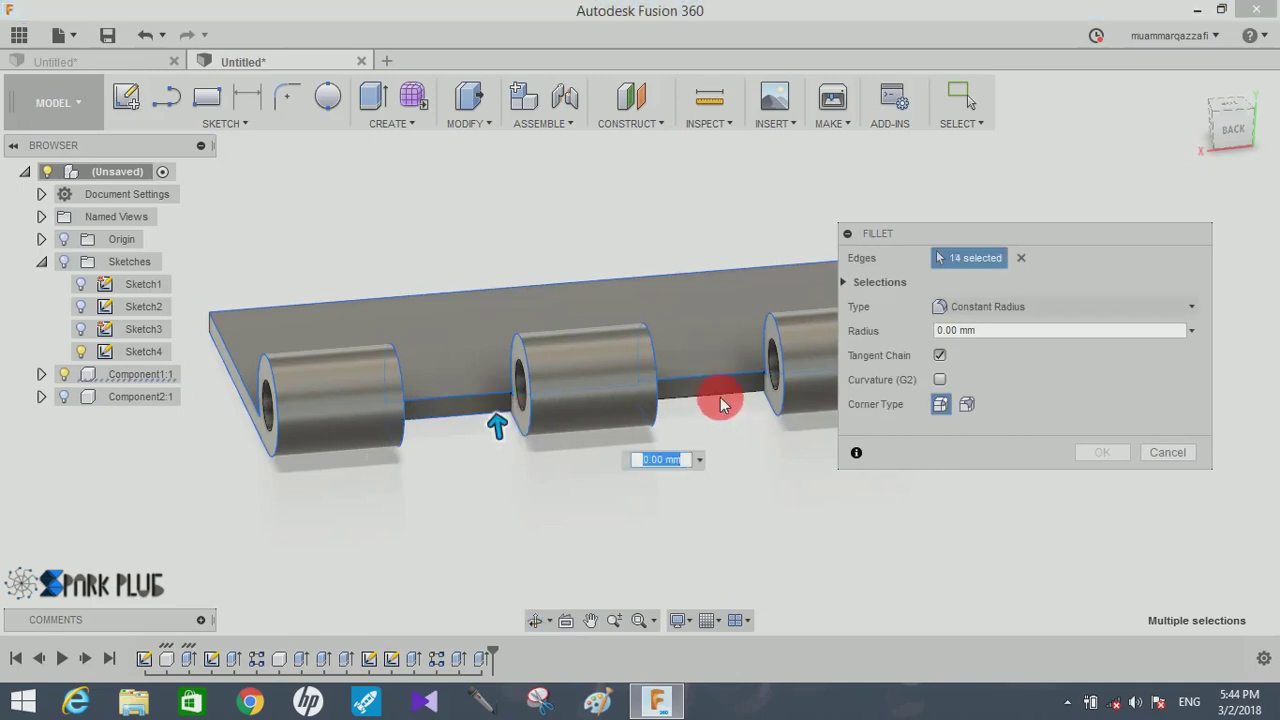
pyautogui.moveTo(757, 500)
pyautogui.keyDown('shift'); pyautogui.mouseDown(button='middle')
pyautogui.moveTo(551, 525)
pyautogui.moveTo(980, 363)
pyautogui.mouseUp(button='middle'); pyautogui.keyUp('shift')
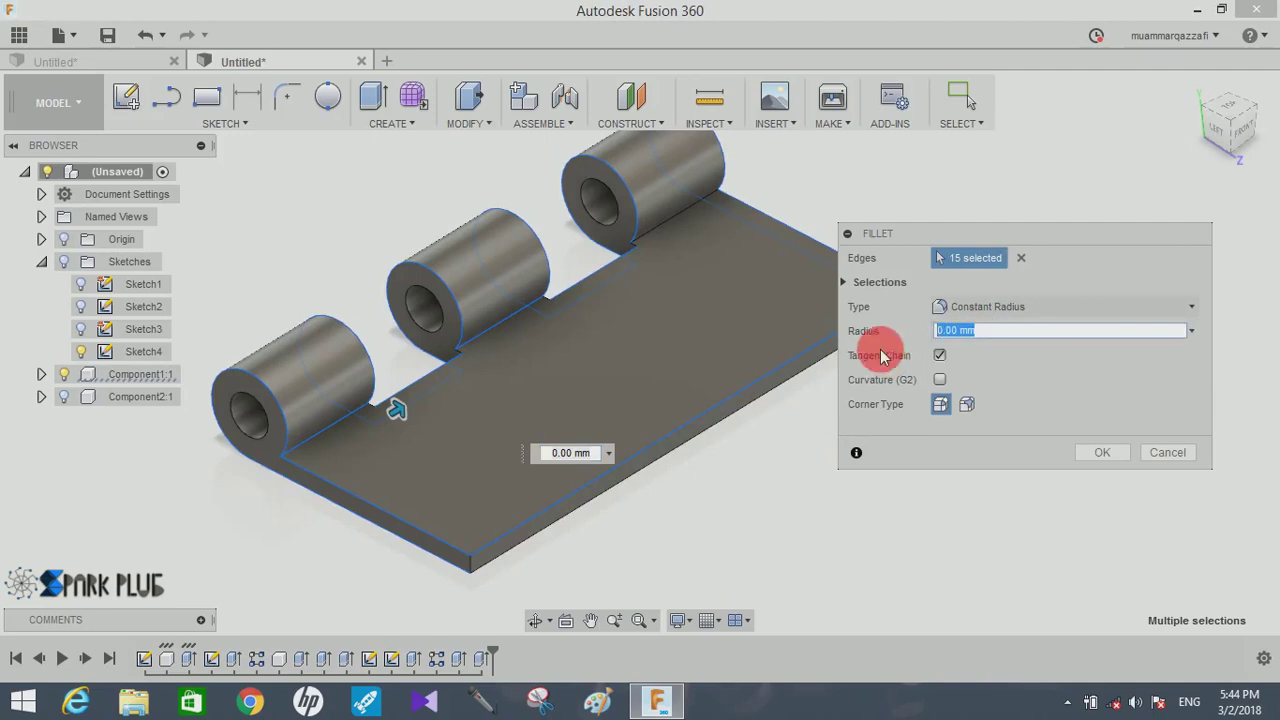
pyautogui.click(1060, 330)
pyautogui.write('2.5')
# - Set the fillet radius to 2 mm and apply it to the 17 leaf edges
pyautogui.press('Return')
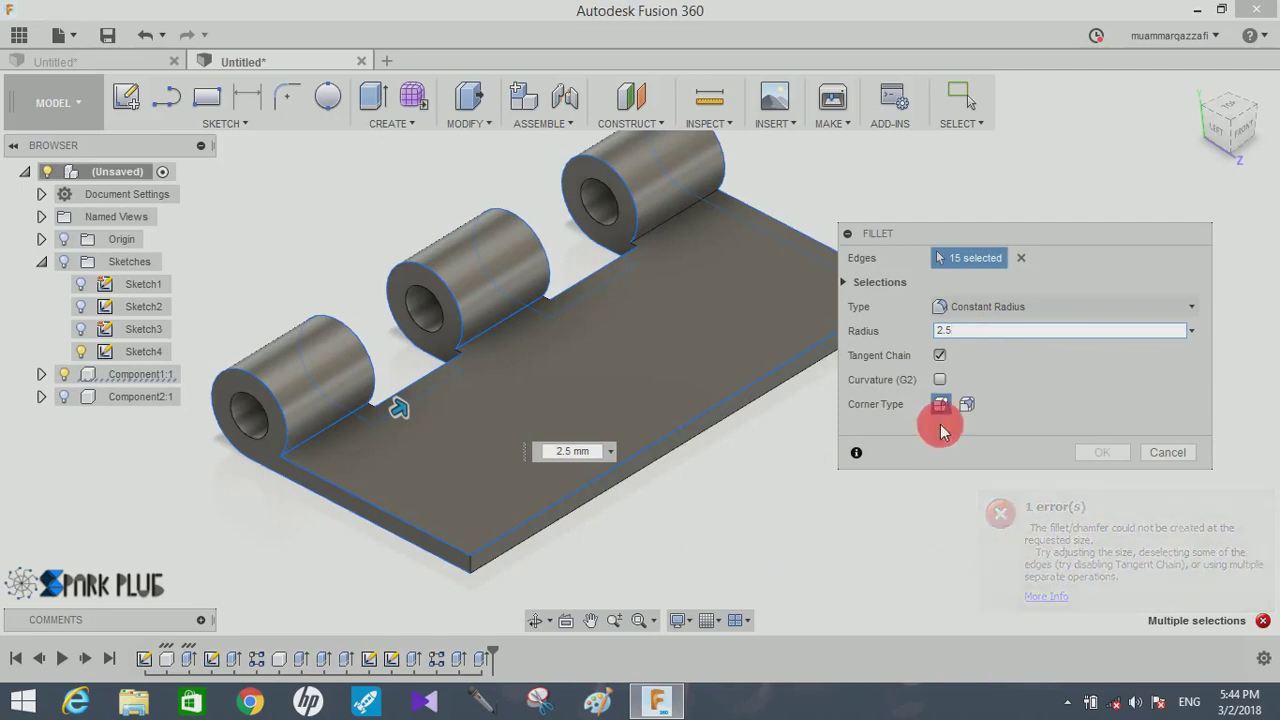
pyautogui.press('BackSpace')
pyautogui.press('BackSpace')
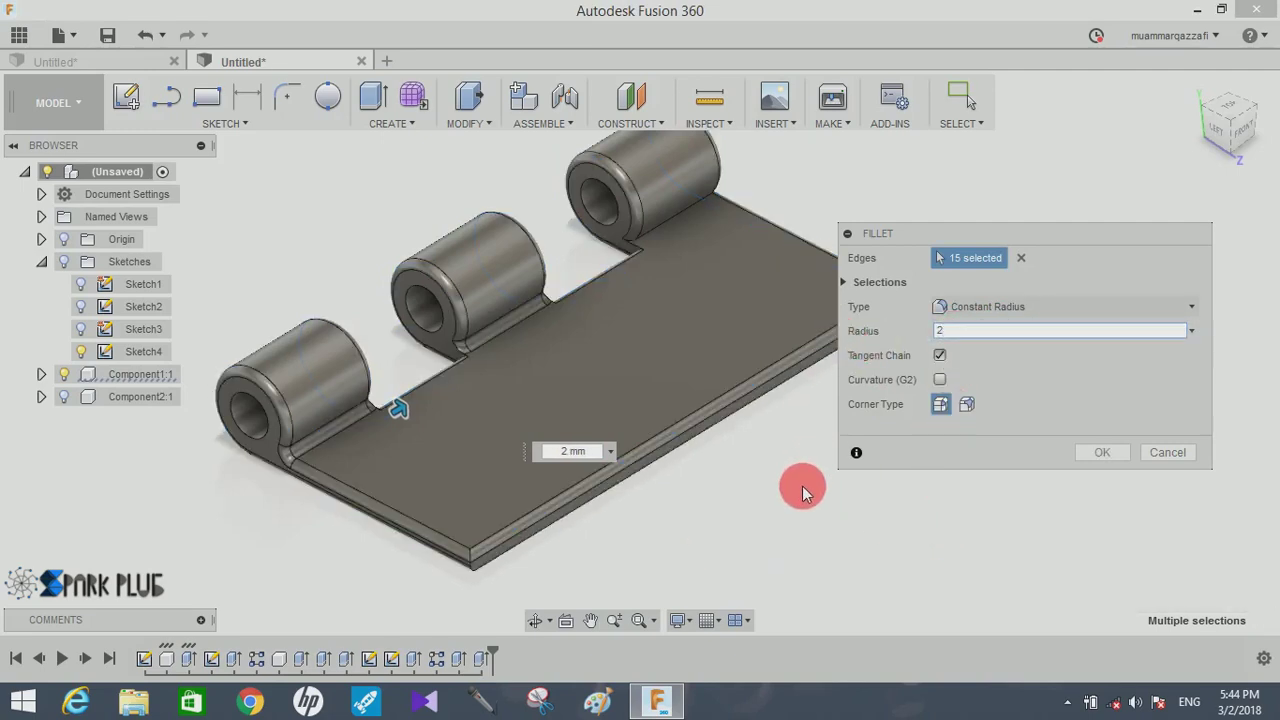
pyautogui.keyDown('shift'); pyautogui.moveTo(790, 486); pyautogui.dragTo(697, 233, button='middle'); pyautogui.keyUp('shift')
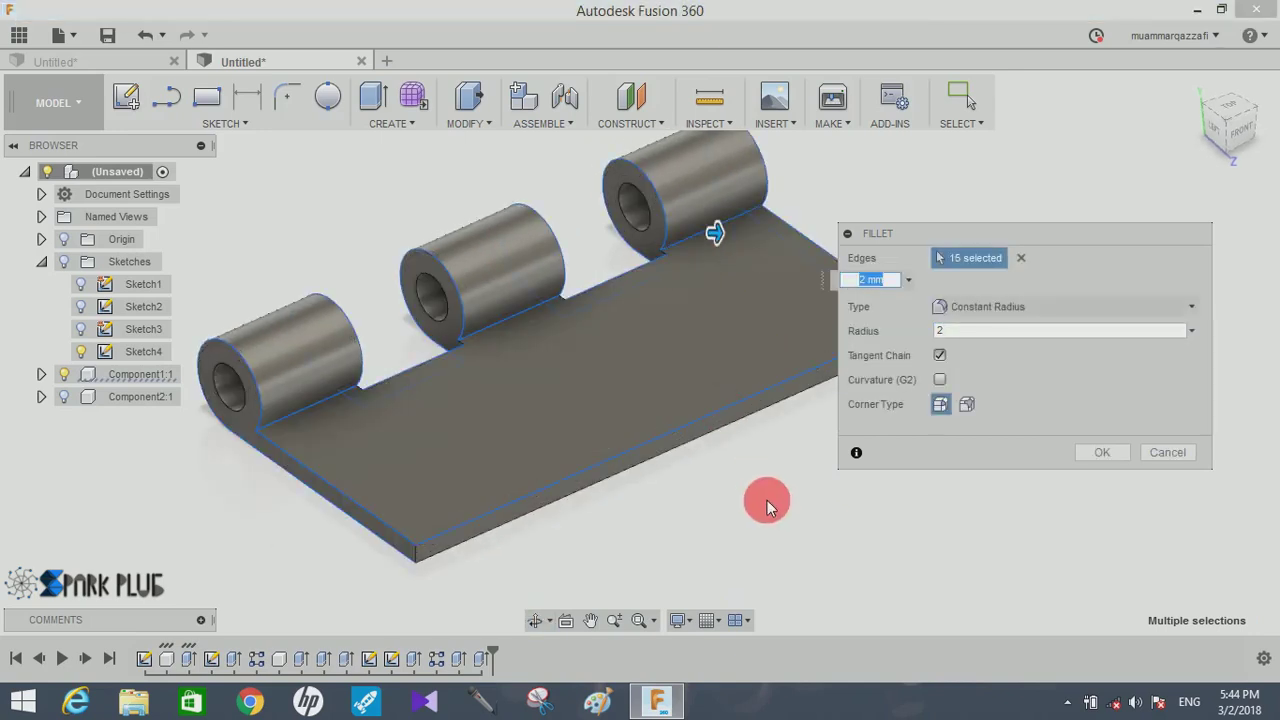
pyautogui.keyDown('shift'); pyautogui.moveTo(757, 506); pyautogui.dragTo(543, 443, button='middle'); pyautogui.keyUp('shift')
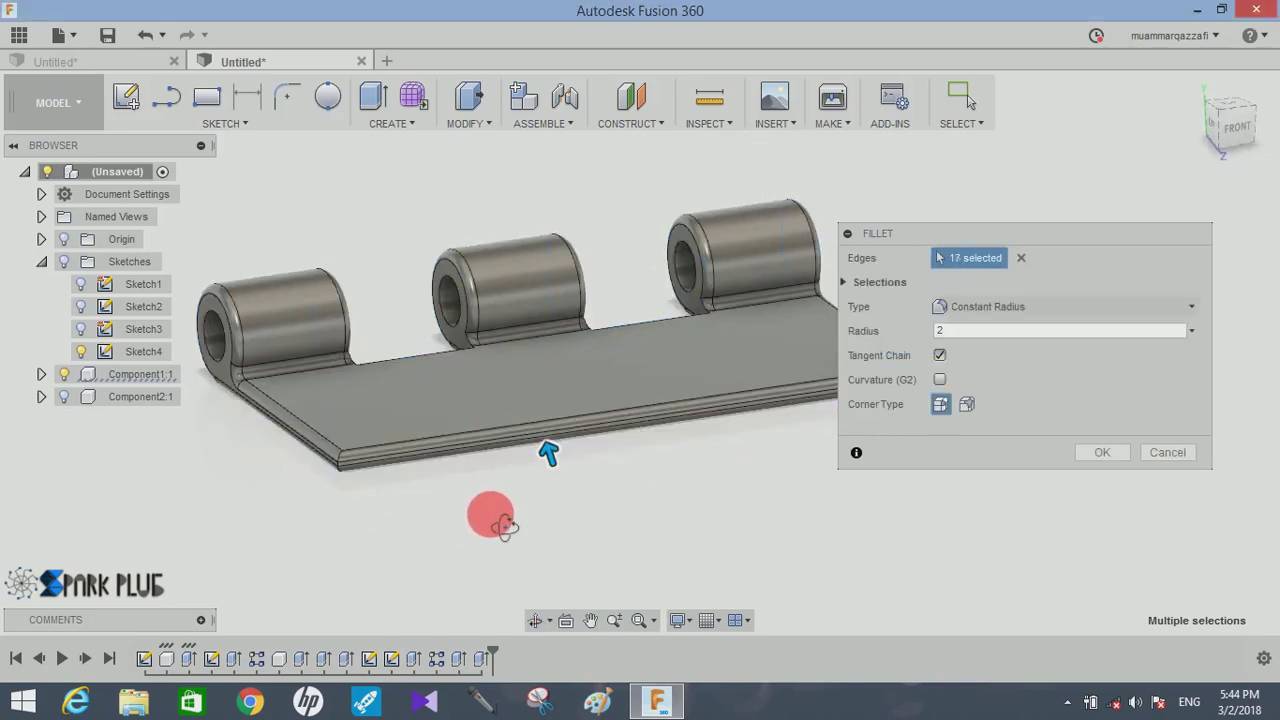
pyautogui.keyDown('shift'); pyautogui.moveTo(491, 515); pyautogui.dragTo(497, 531, button='middle'); pyautogui.keyUp('shift')
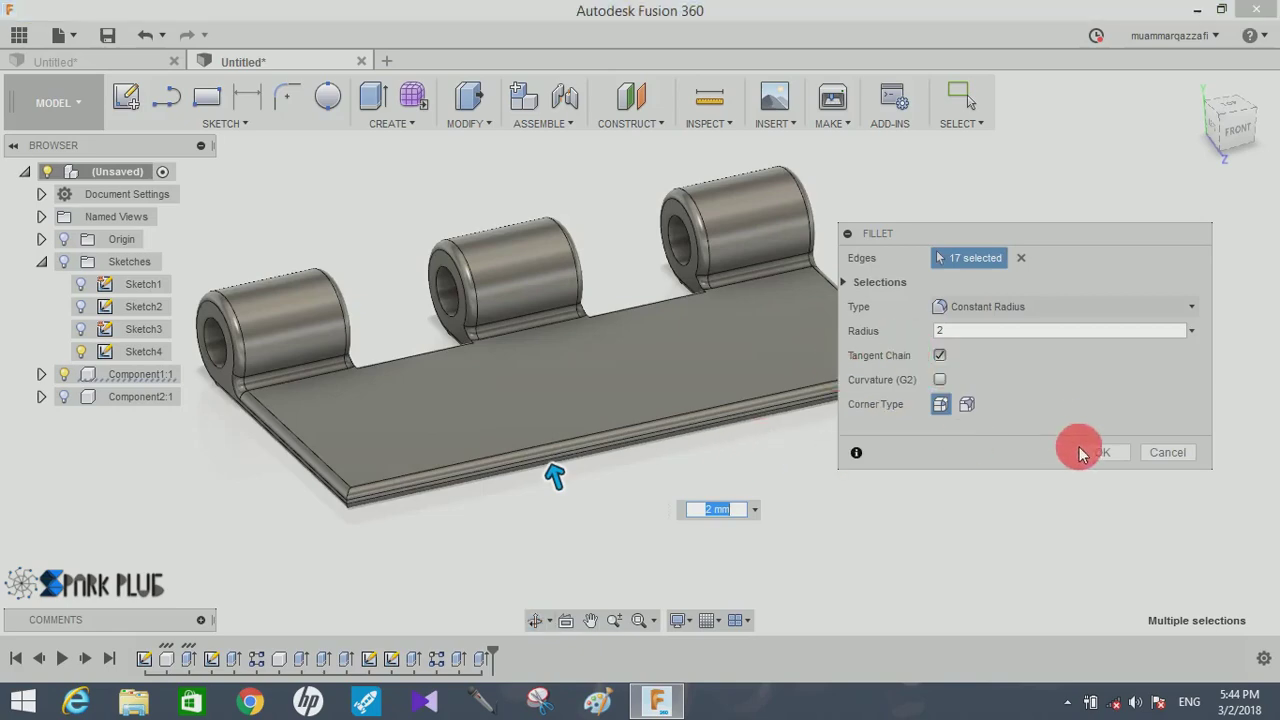
pyautogui.click(1094, 455)
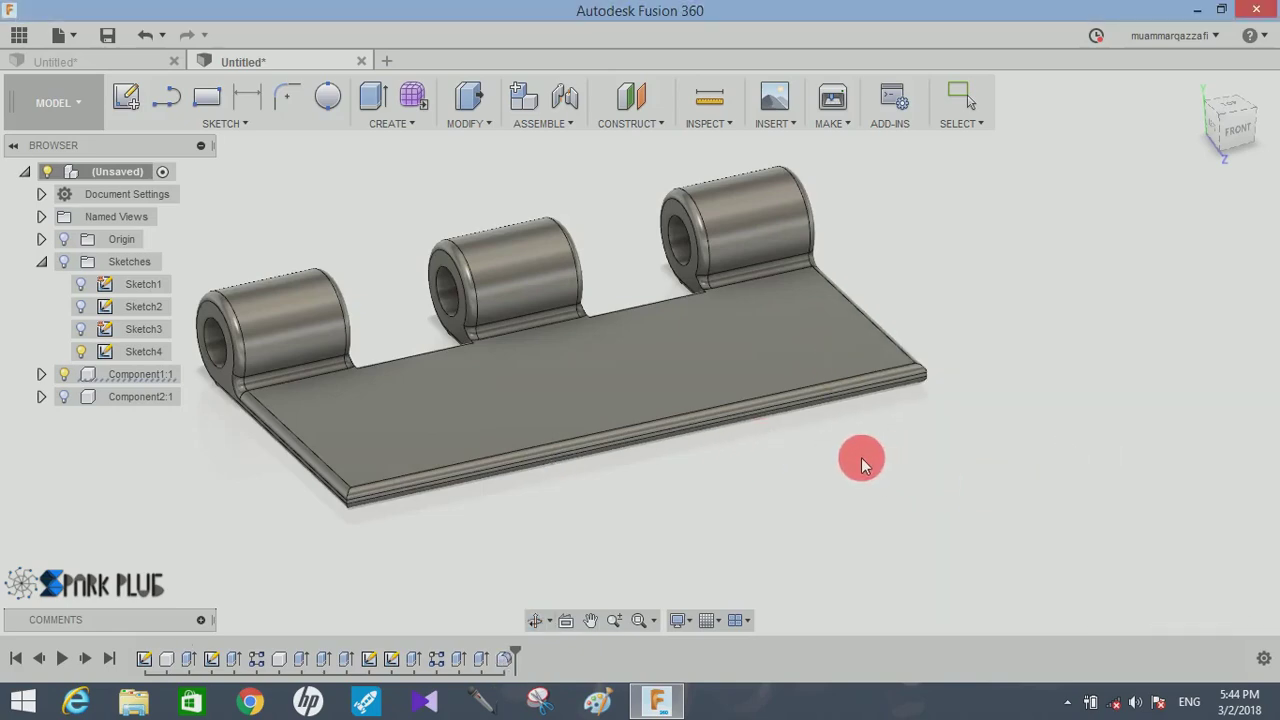
# - Show Component1:1 and move a leaf aside so both hinge halves are visible
pyautogui.moveTo(861, 457)
pyautogui.keyDown('shift'); pyautogui.mouseDown(button='middle')
pyautogui.moveTo(752, 471)
pyautogui.moveTo(894, 491)
pyautogui.moveTo(323, 486)
pyautogui.moveTo(1021, 498)
pyautogui.moveTo(1014, 486)
pyautogui.moveTo(480, 491)
pyautogui.moveTo(30, 380)
pyautogui.mouseUp(button='middle'); pyautogui.keyUp('shift')
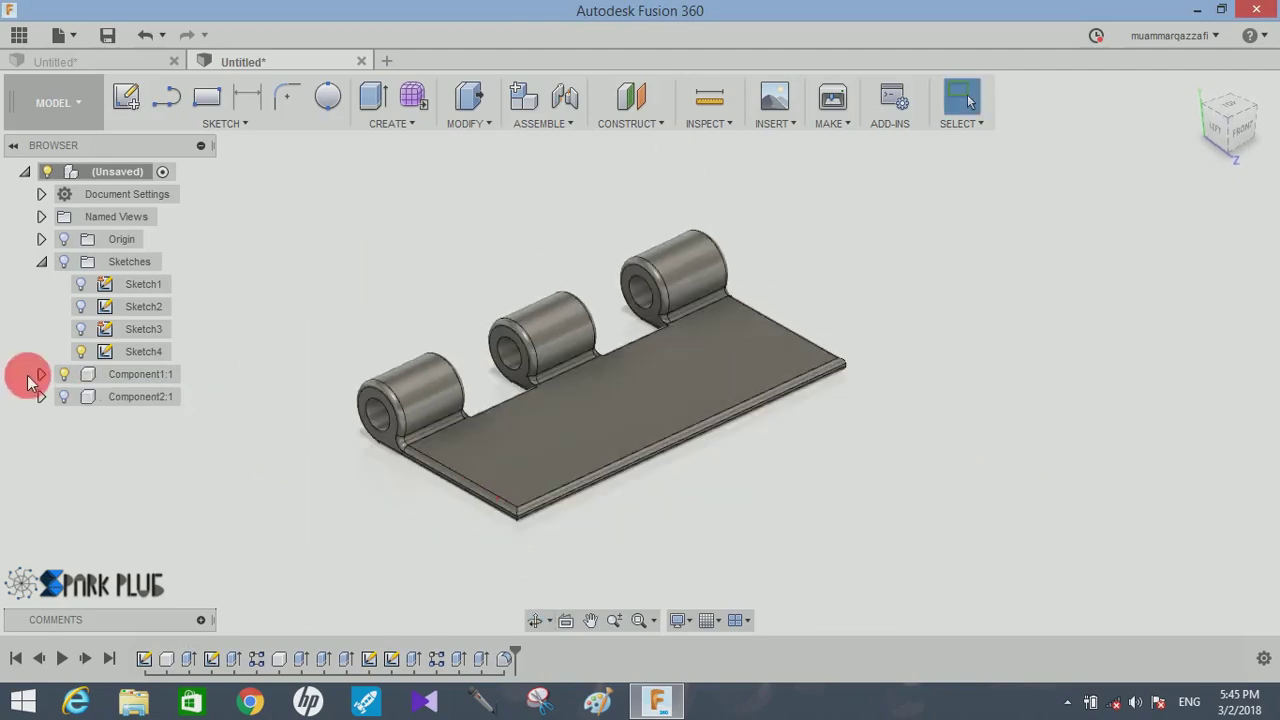
pyautogui.click(63, 375)
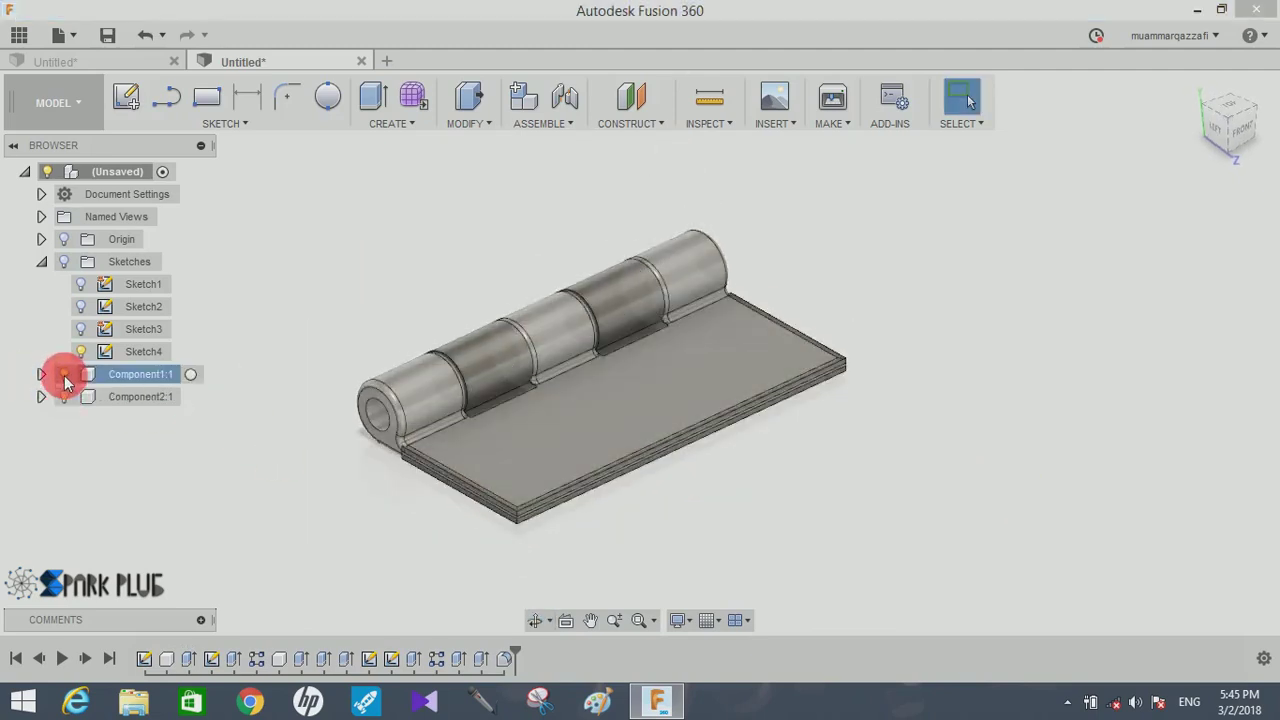
pyautogui.click(63, 375)
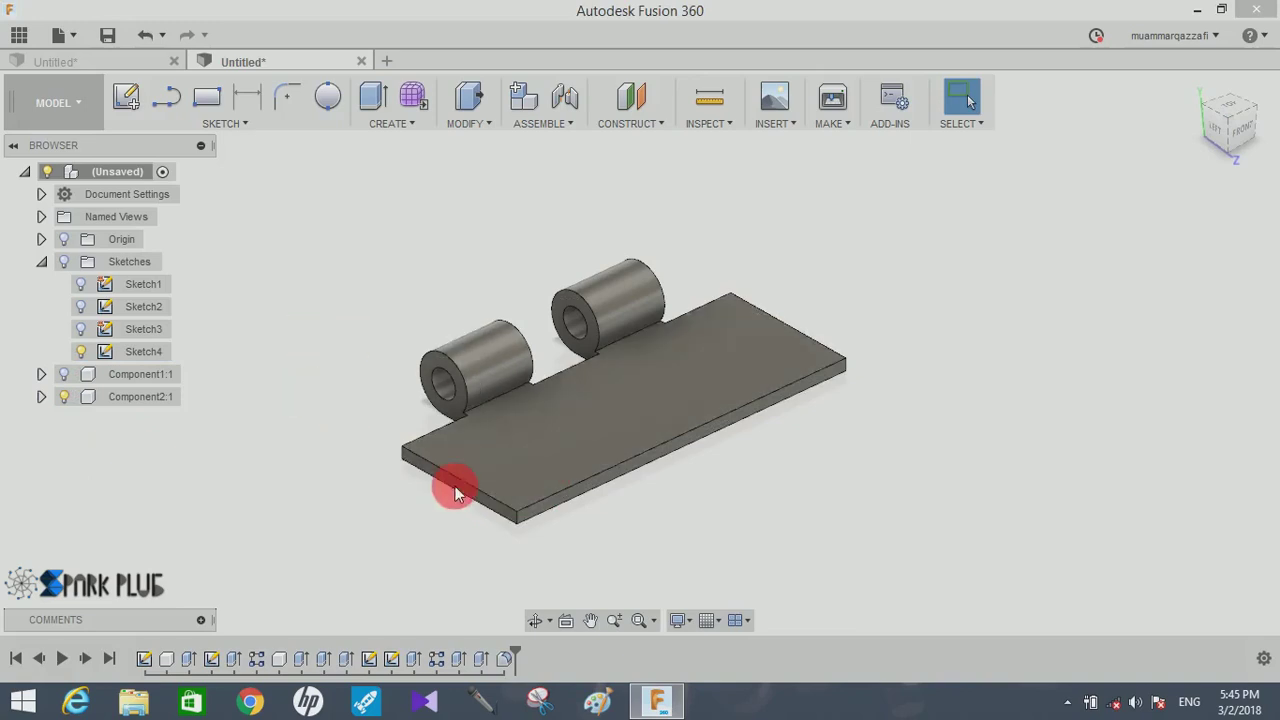
pyautogui.keyDown('shift'); pyautogui.moveTo(673, 389); pyautogui.dragTo(875, 437, button='middle'); pyautogui.keyUp('shift')
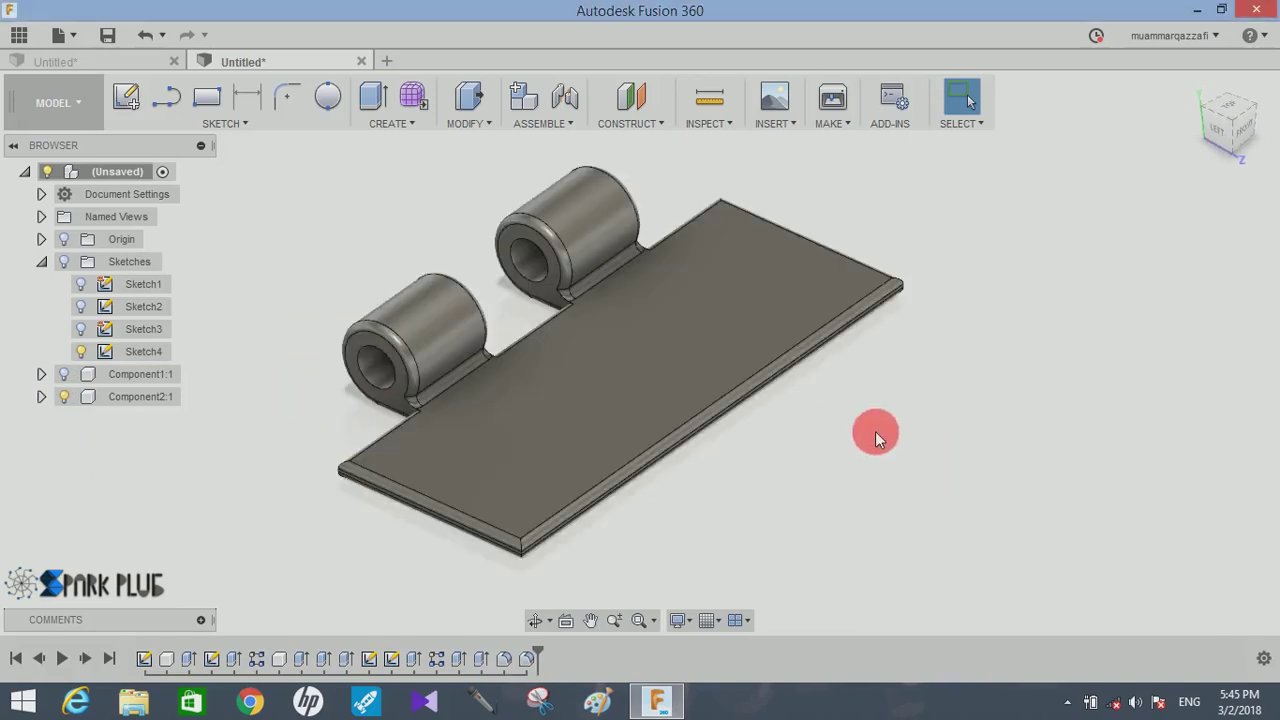
pyautogui.click(60, 378)
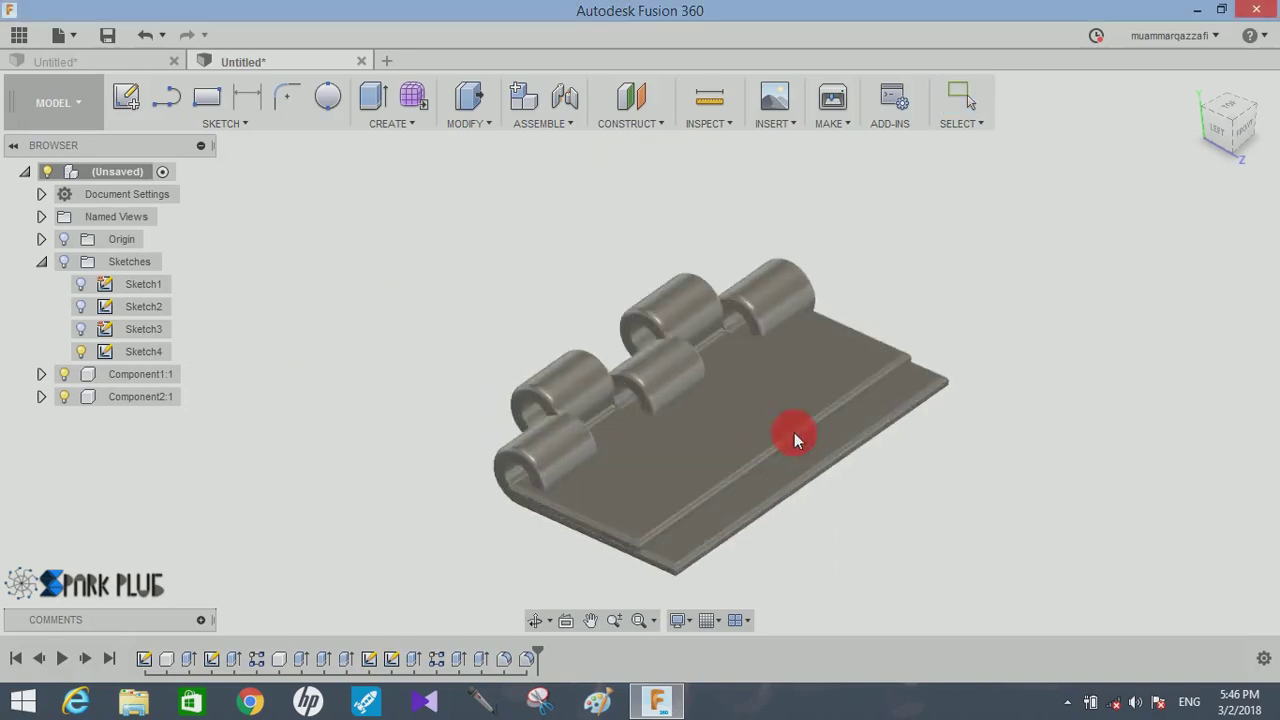
pyautogui.moveTo(753, 535); pyautogui.dragTo(543, 506, button='middle')
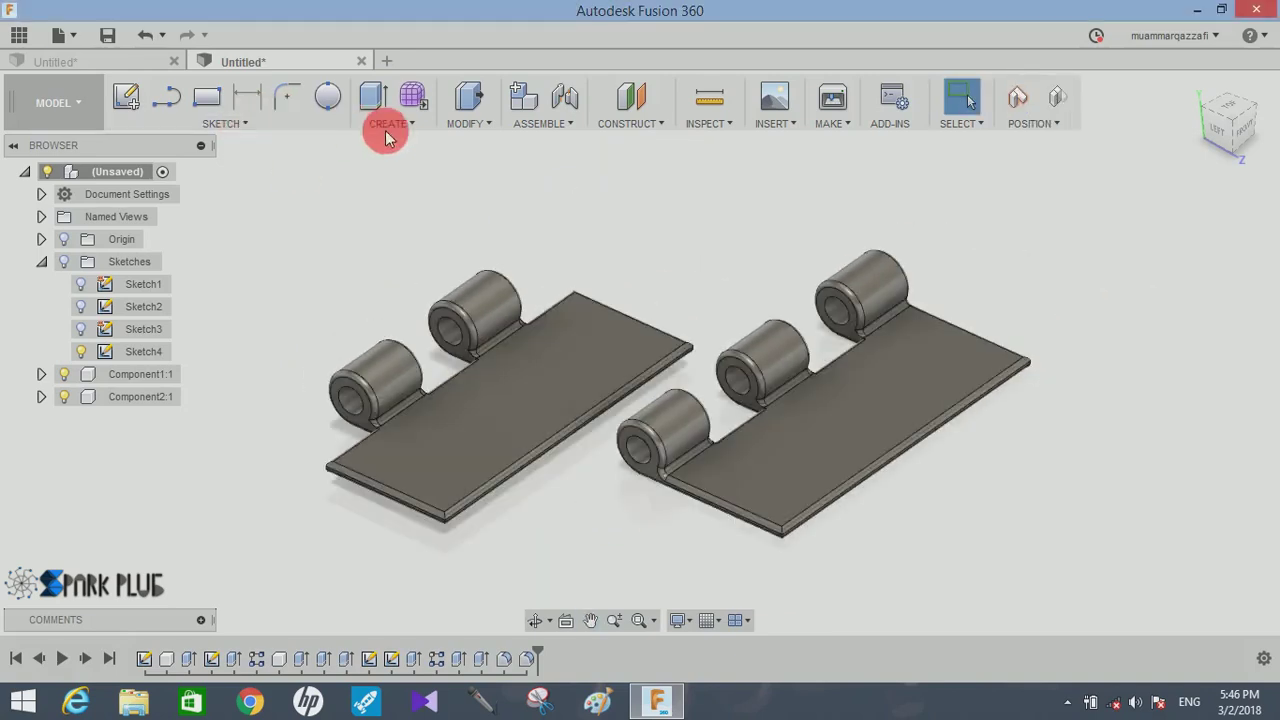
# - Ground the right hinge leaf and capture the current component positions
pyautogui.click(125, 375)
pyautogui.rightClick(125, 375)
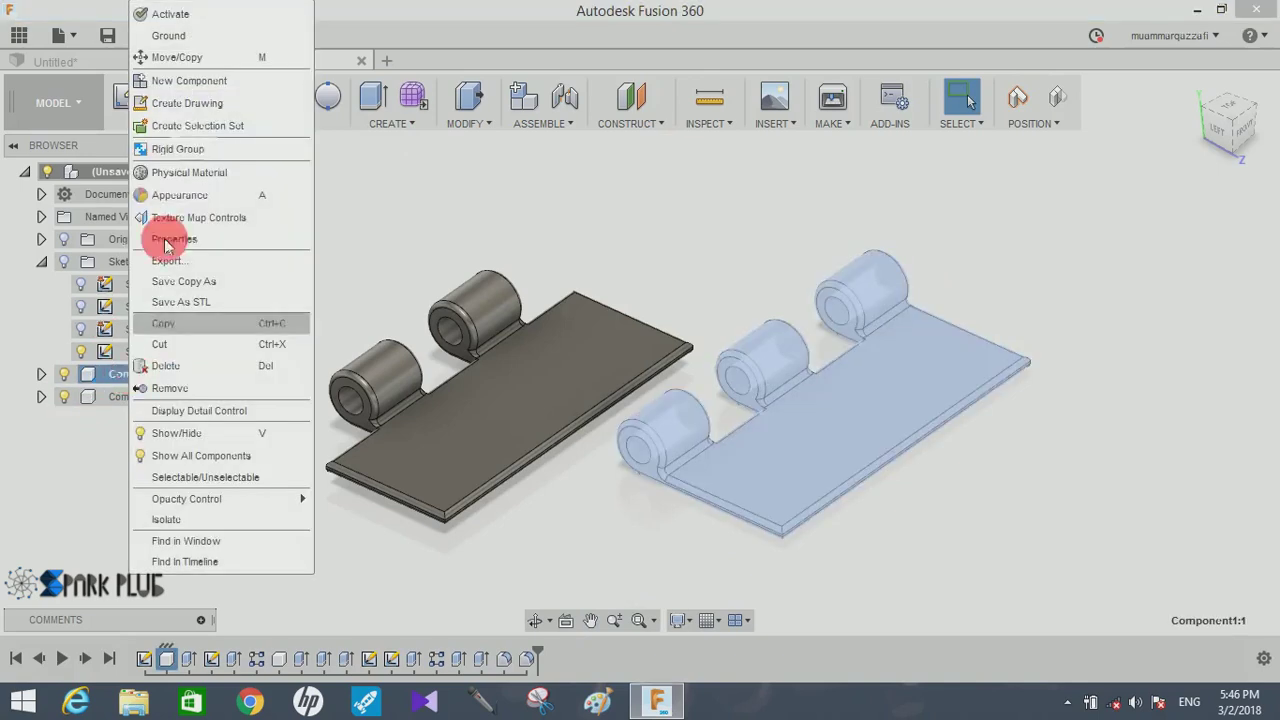
pyautogui.click(207, 40)
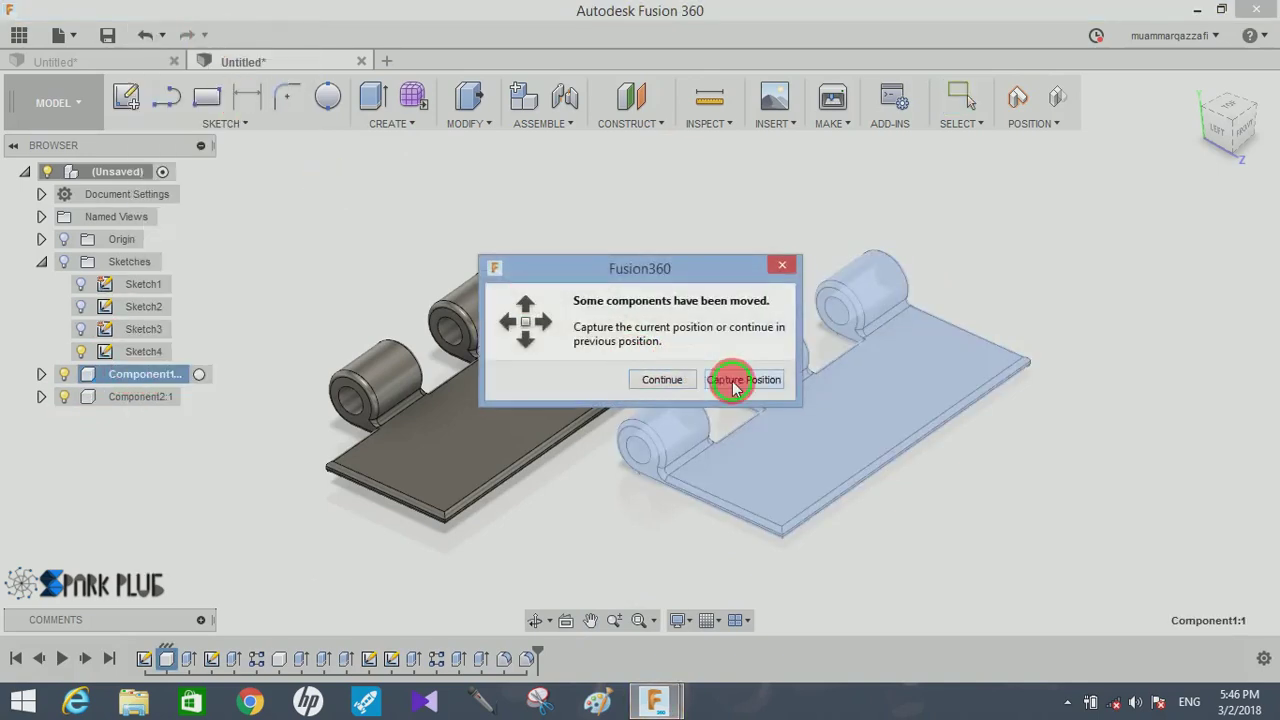
pyautogui.click(734, 380)
pyautogui.click(643, 205)
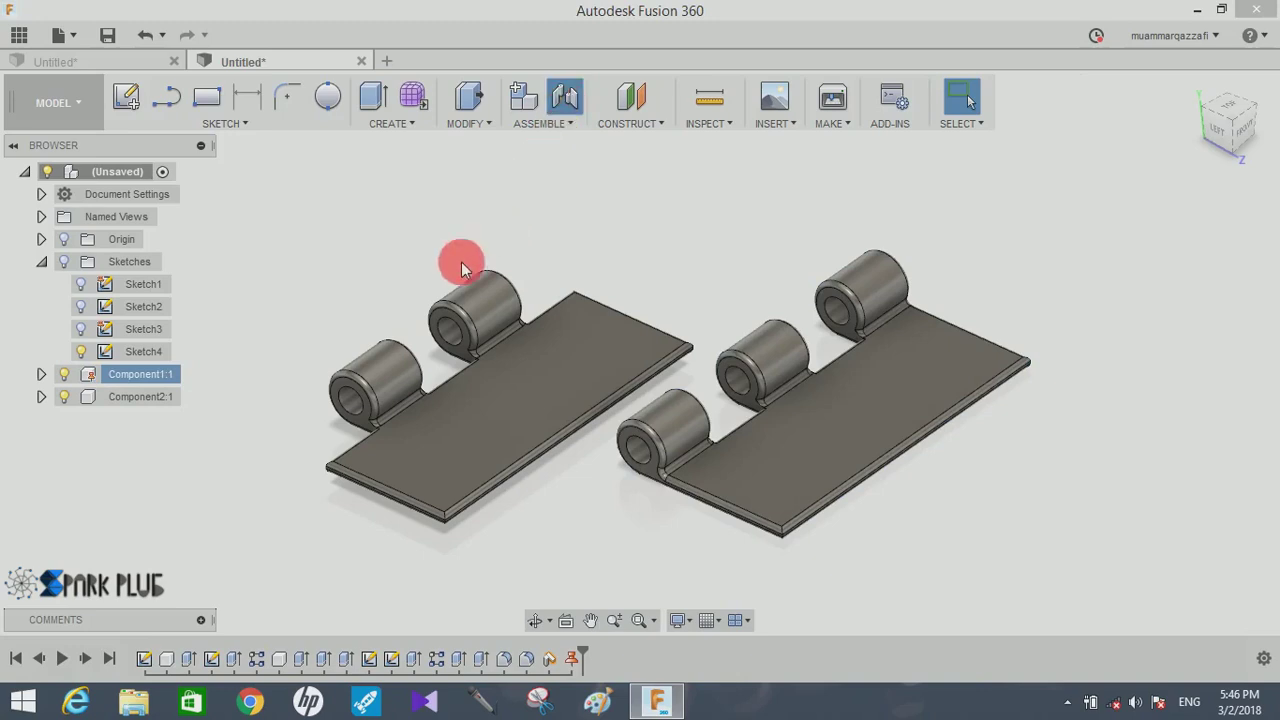
# - Join the two leaves' knuckle centres with a flipped revolute joint offset -90 mm
pyautogui.press('j')
pyautogui.click(350, 398)
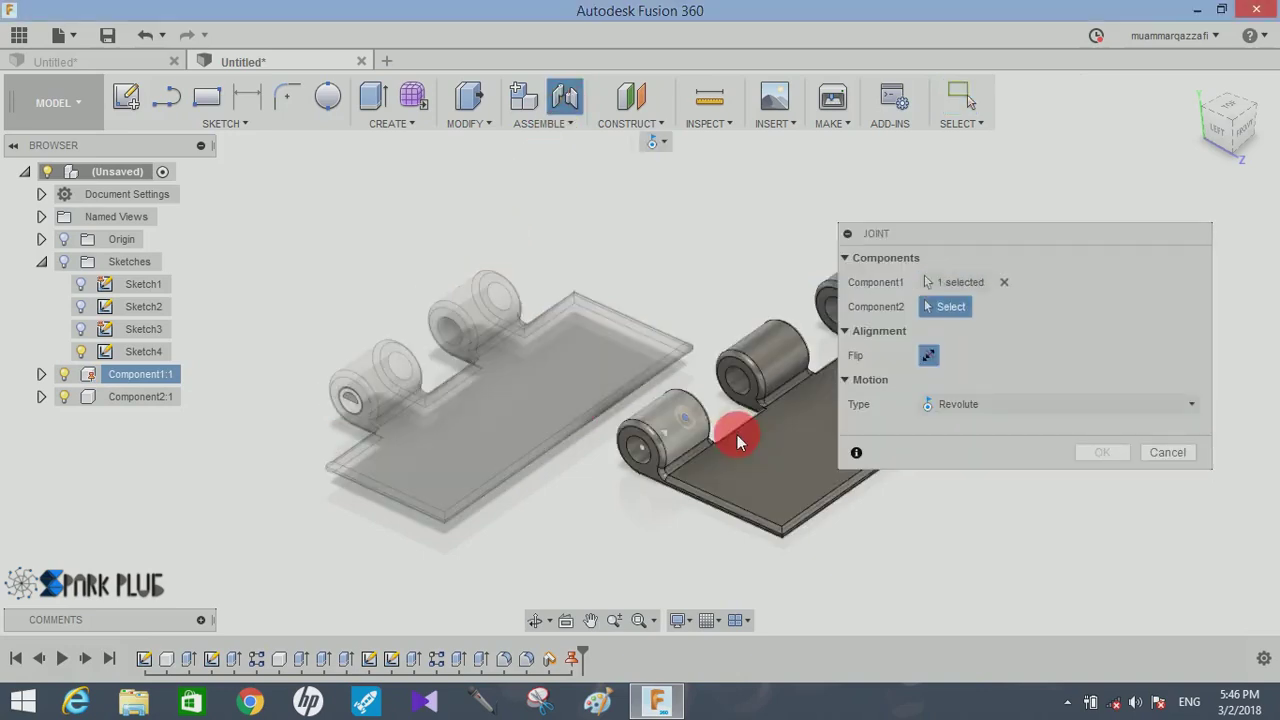
pyautogui.click(737, 434)
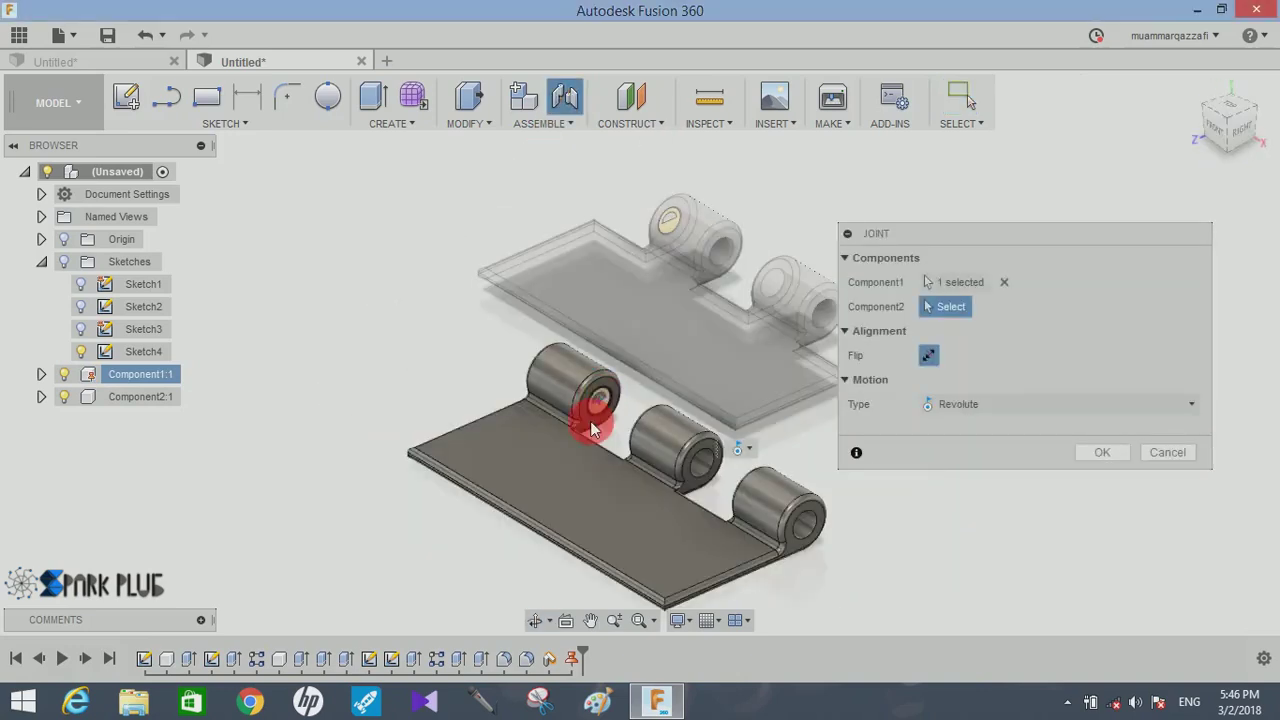
pyautogui.click(591, 428)
pyautogui.click(930, 458)
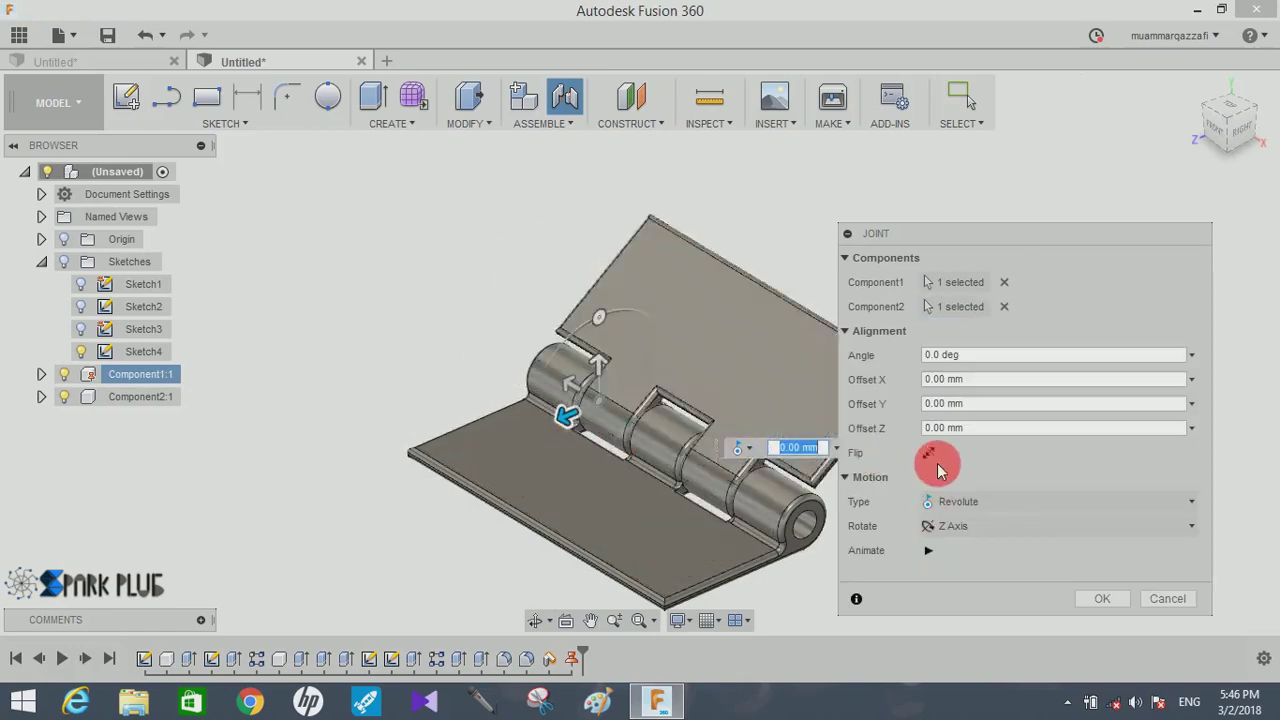
pyautogui.click(930, 452)
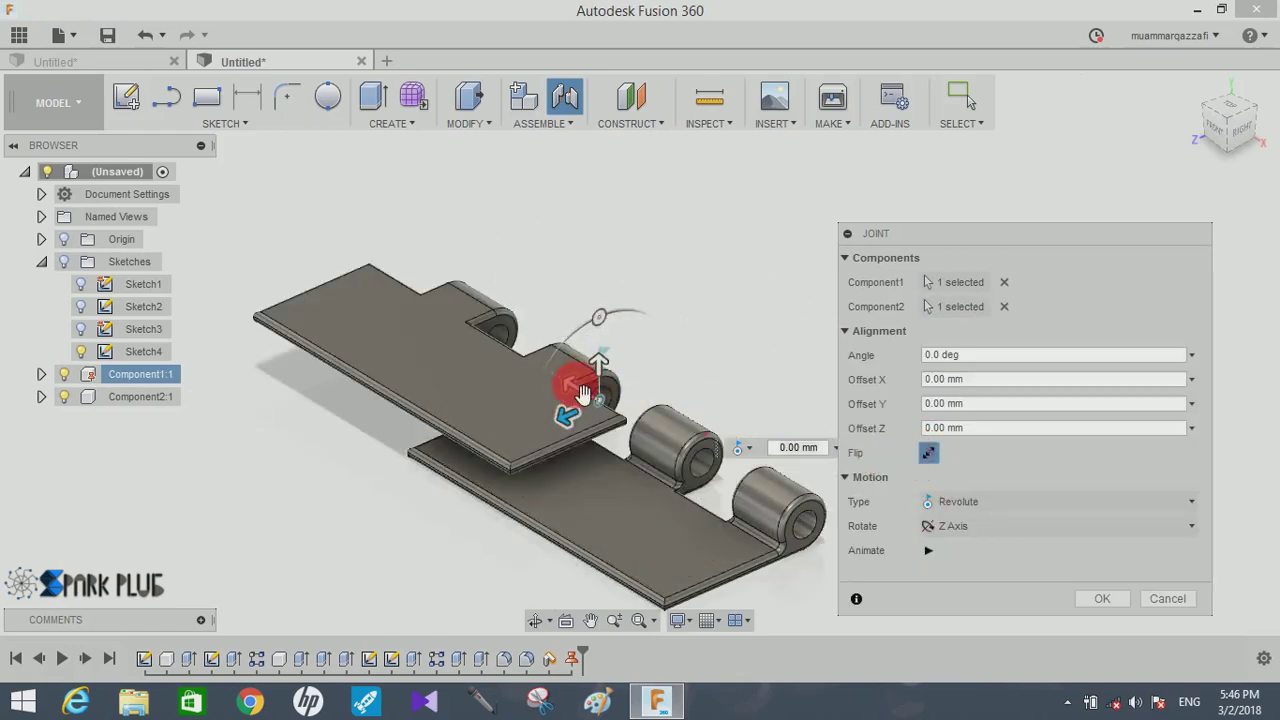
pyautogui.moveTo(583, 393); pyautogui.dragTo(724, 505)
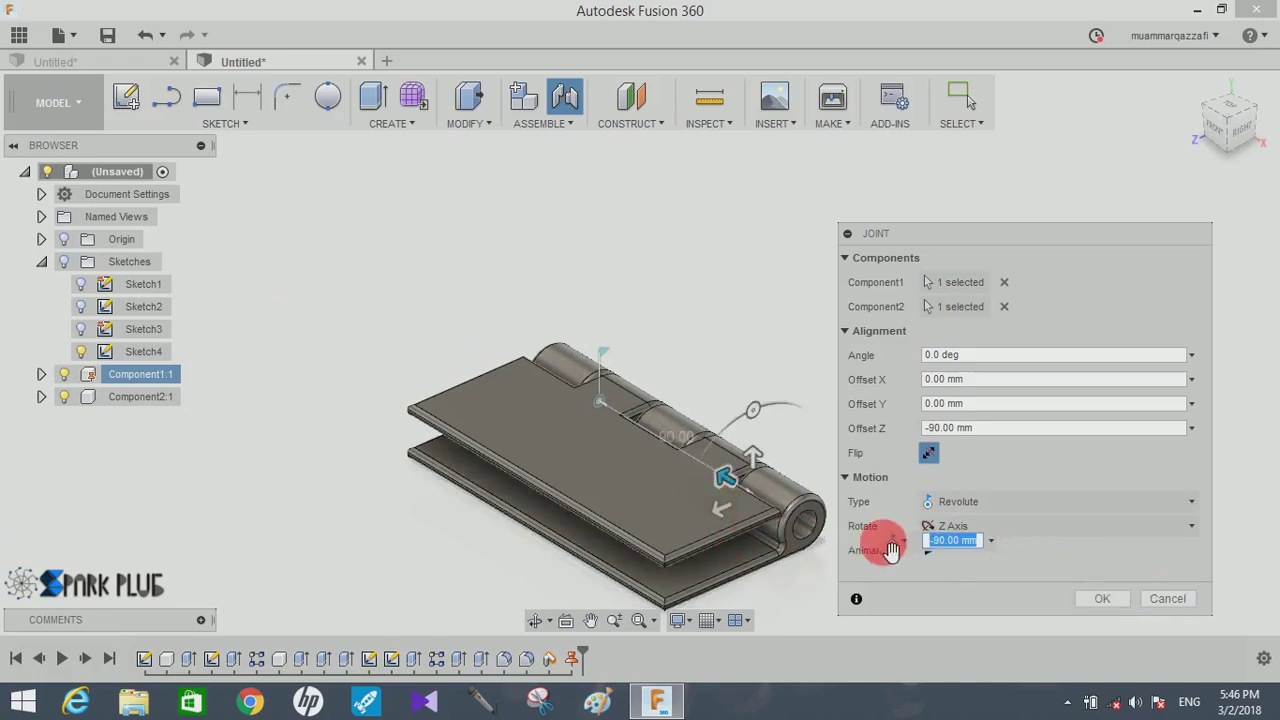
pyautogui.click(1102, 598)
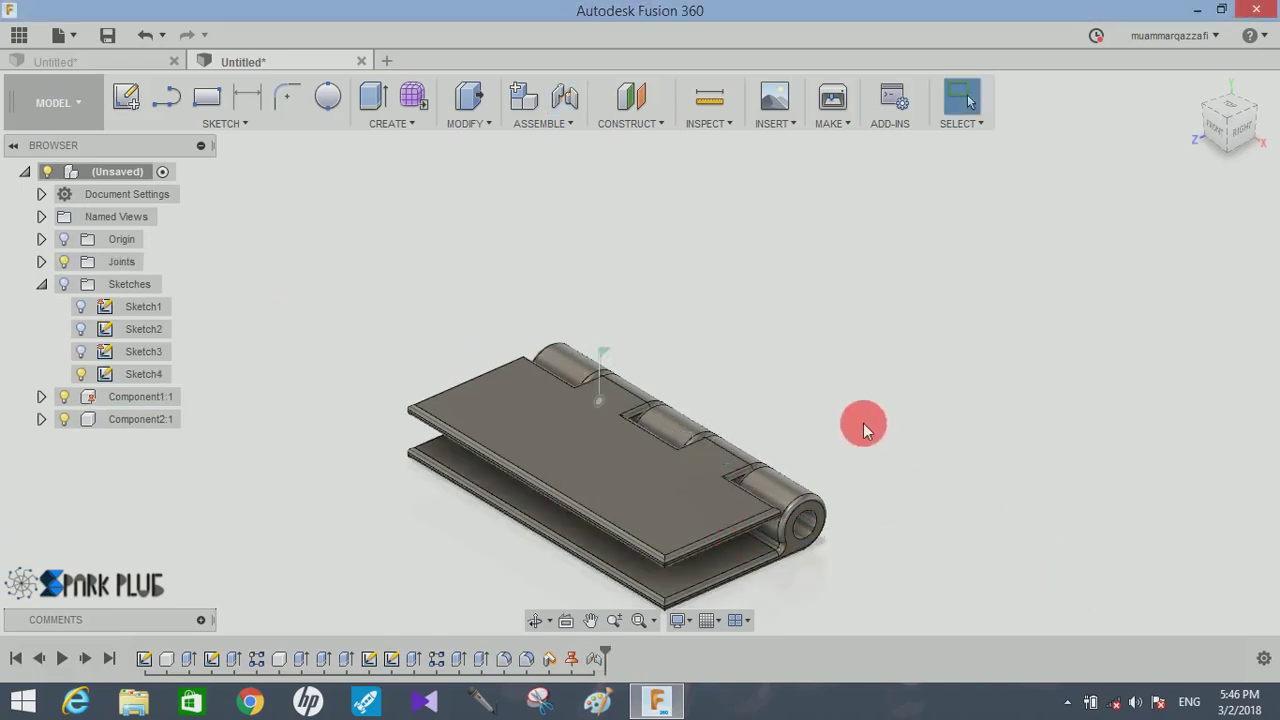
# - Swing the top leaf open to test the hinge joint
pyautogui.moveTo(863, 423)
pyautogui.keyDown('shift'); pyautogui.mouseDown(button='middle')
pyautogui.moveTo(1050, 440)
pyautogui.moveTo(666, 547)
pyautogui.mouseUp(button='middle'); pyautogui.keyUp('shift')
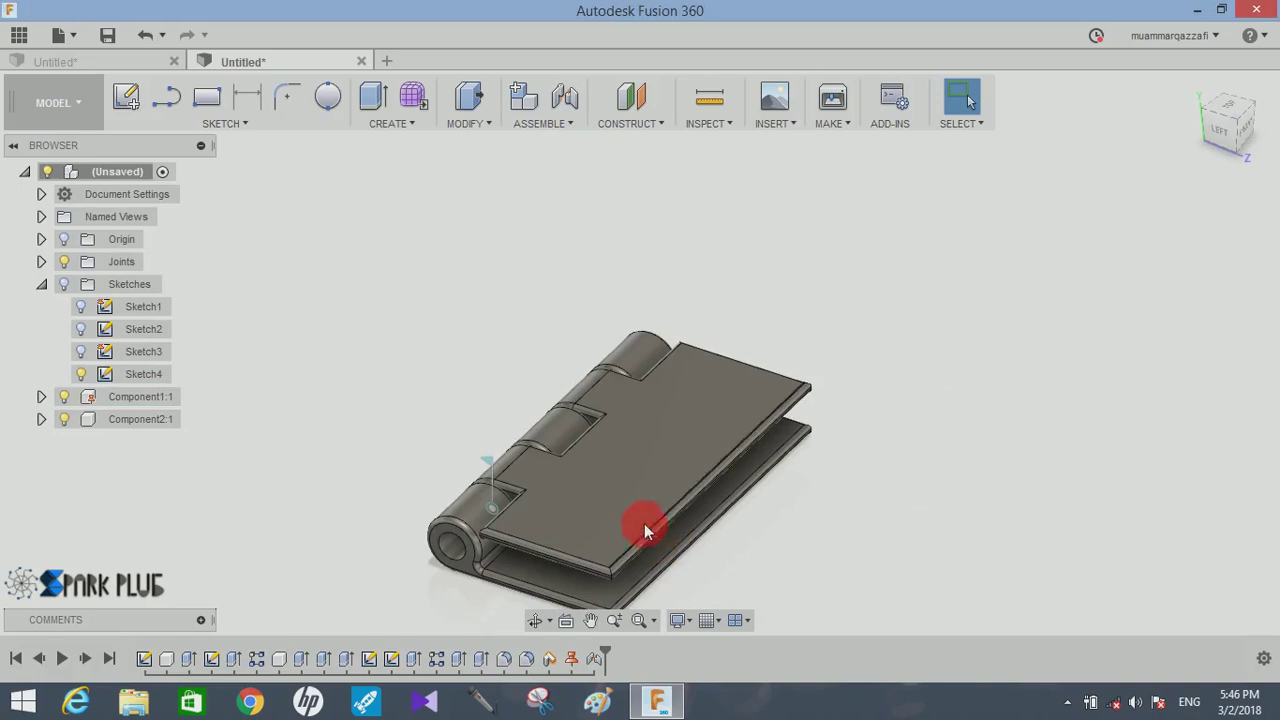
pyautogui.moveTo(644, 523)
pyautogui.mouseDown()
pyautogui.moveTo(588, 464)
pyautogui.moveTo(390, 388)
pyautogui.moveTo(471, 429)
pyautogui.moveTo(585, 535)
pyautogui.moveTo(397, 413)
pyautogui.mouseUp()
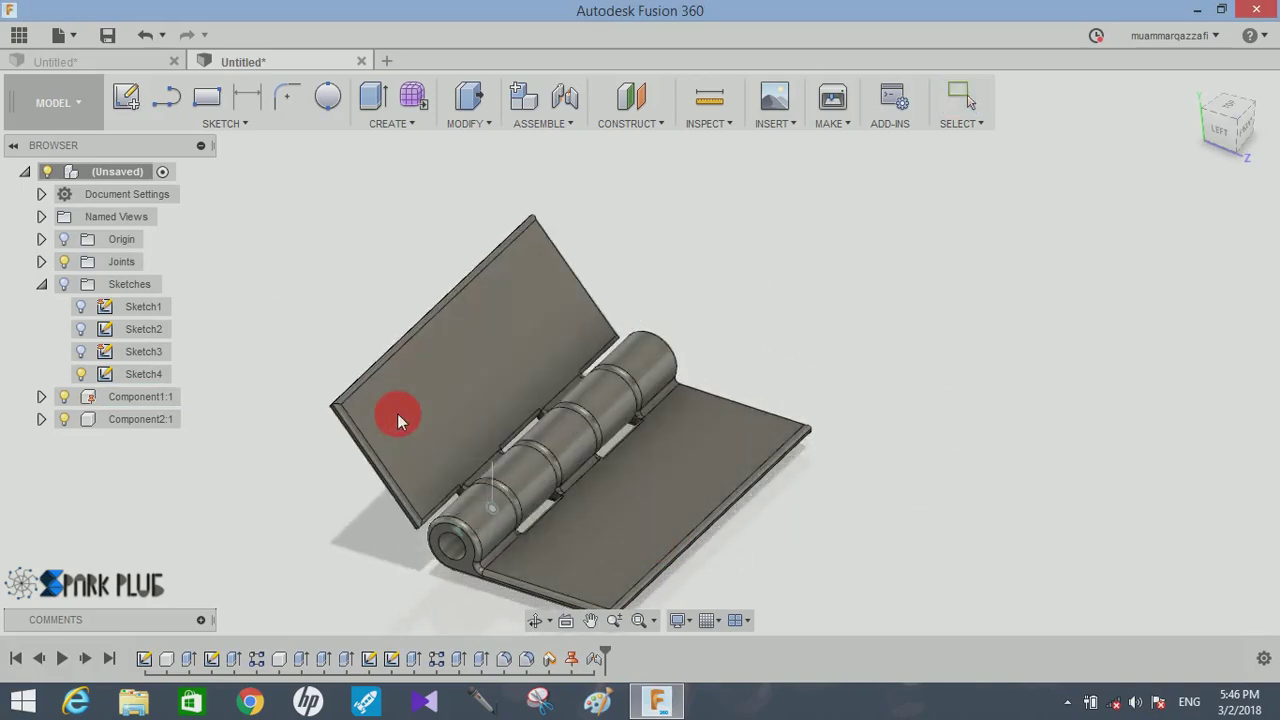
pyautogui.moveTo(335, 273); pyautogui.dragTo(335, 273)
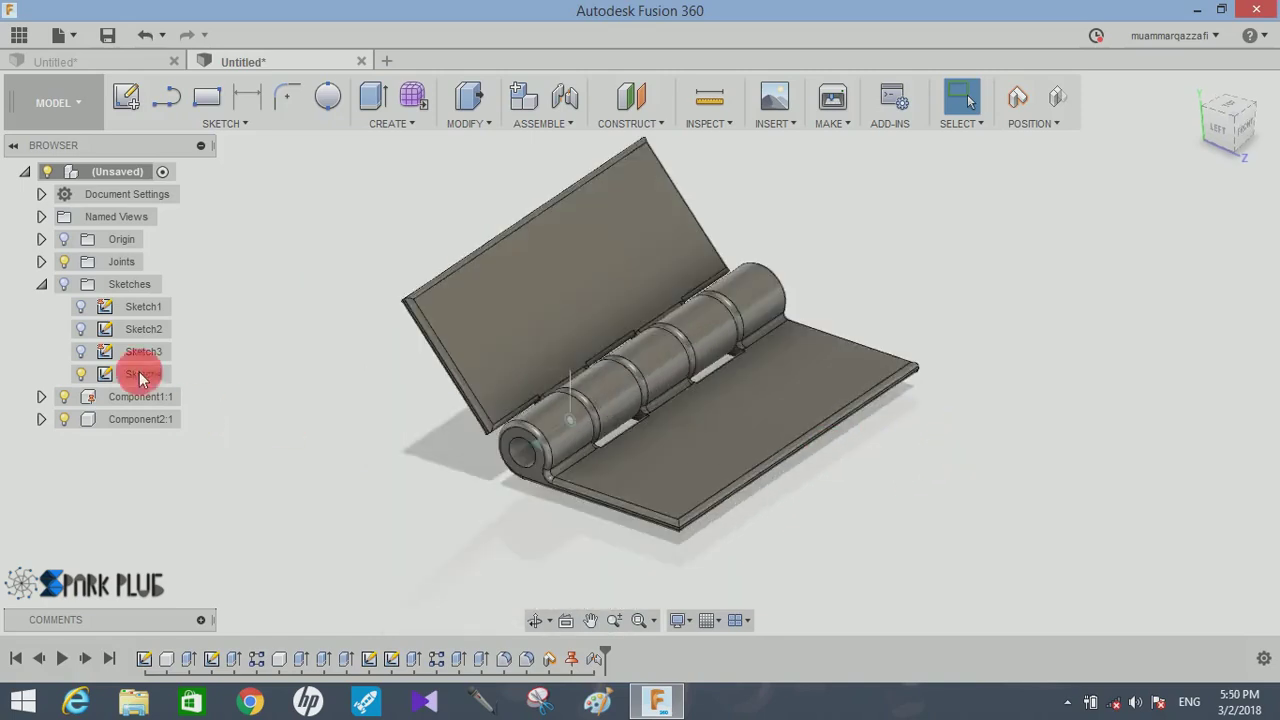
# - Hide the hinge leaves and start a line sketch on the side plane
pyautogui.click(75, 400)
pyautogui.click(62, 427)
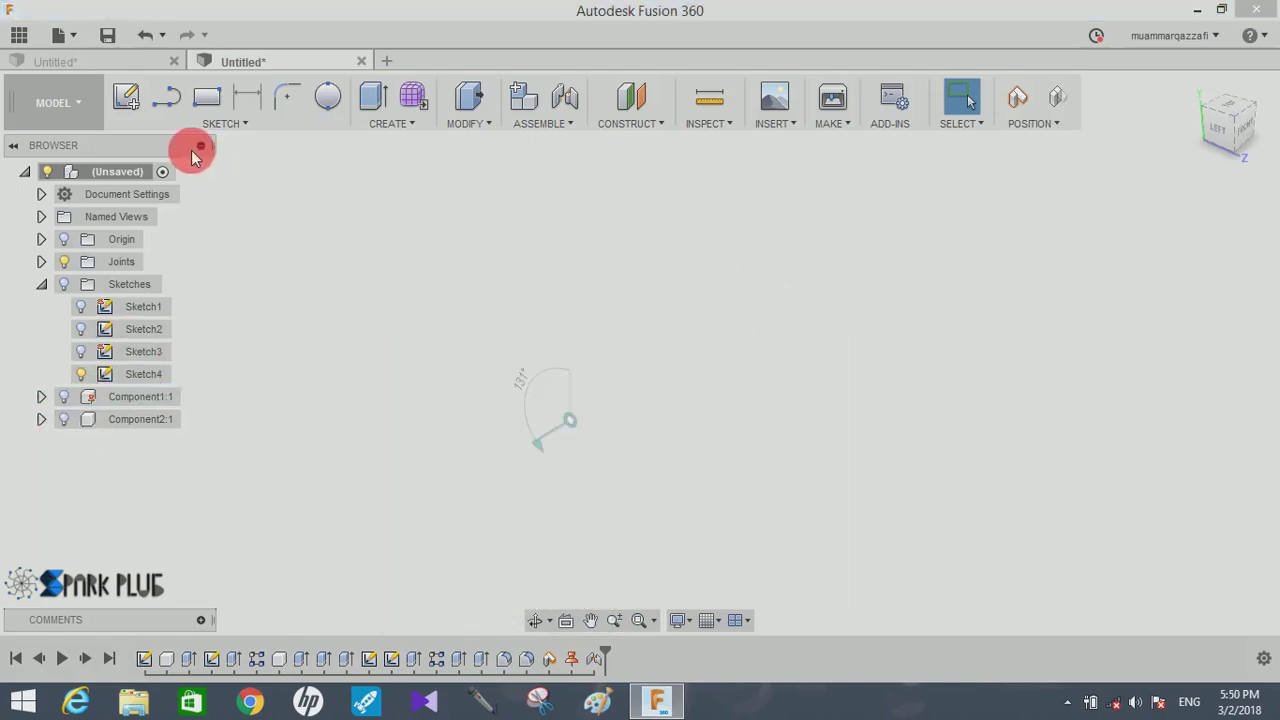
pyautogui.click(168, 97)
pyautogui.click(731, 381)
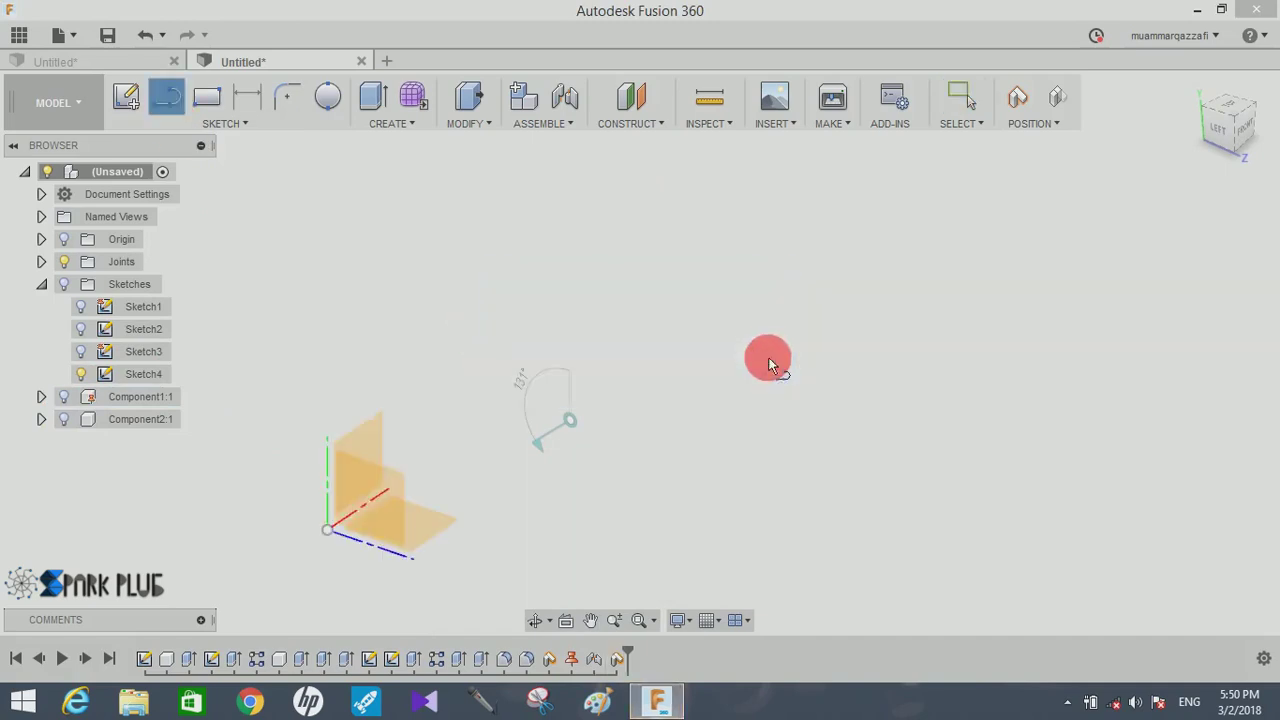
pyautogui.click(371, 463)
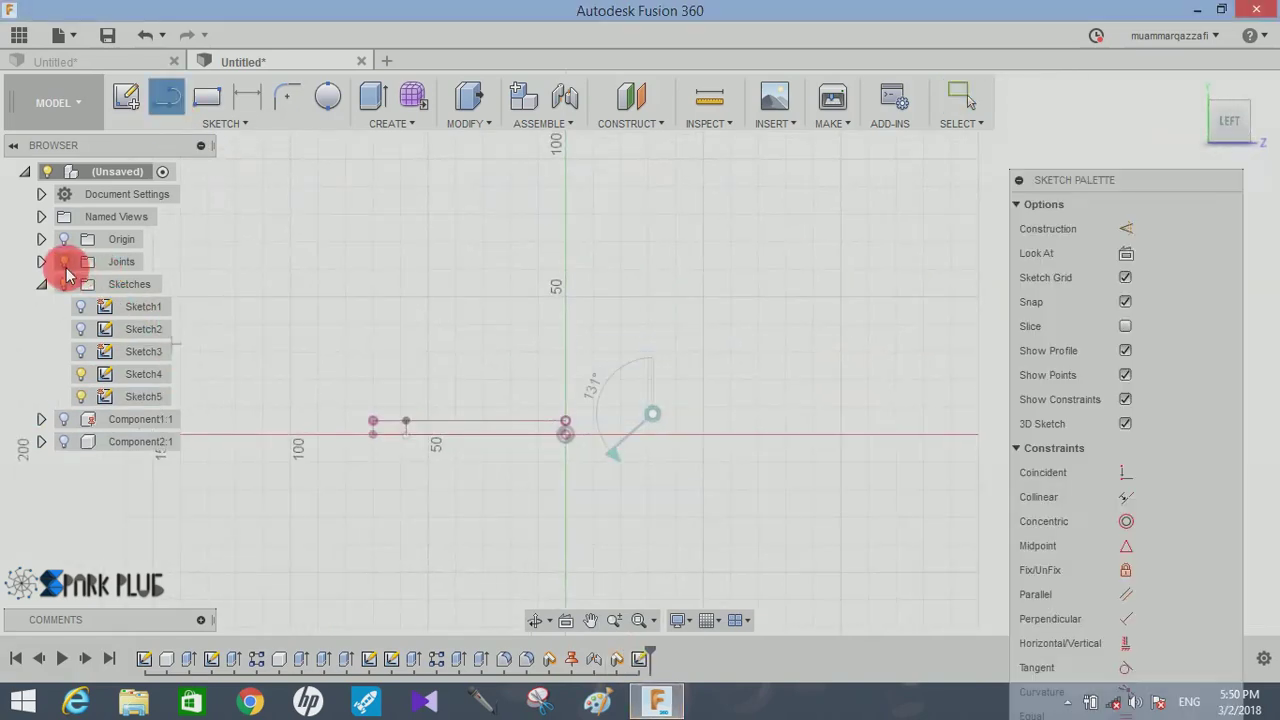
# - Draw a 152 mm vertical line up from the horizontal axis and finish the sketch
pyautogui.click(816, 434)
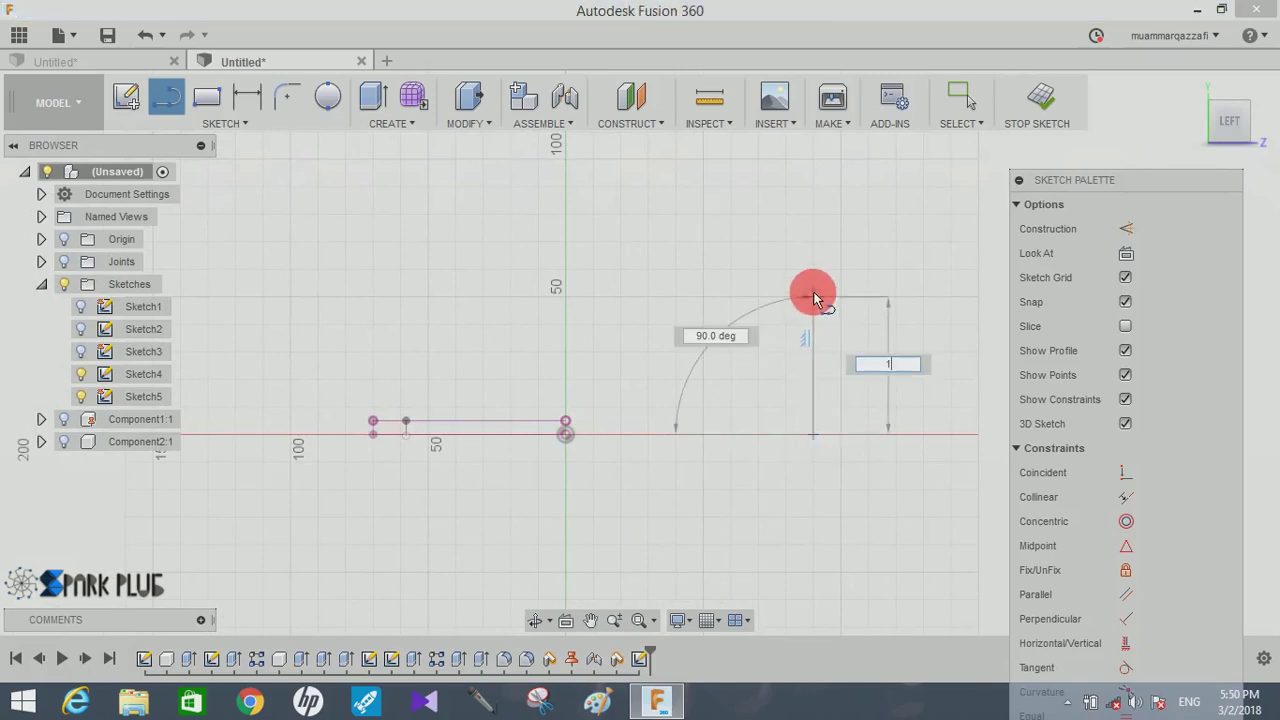
pyautogui.click(813, 297)
pyautogui.press('Escape')
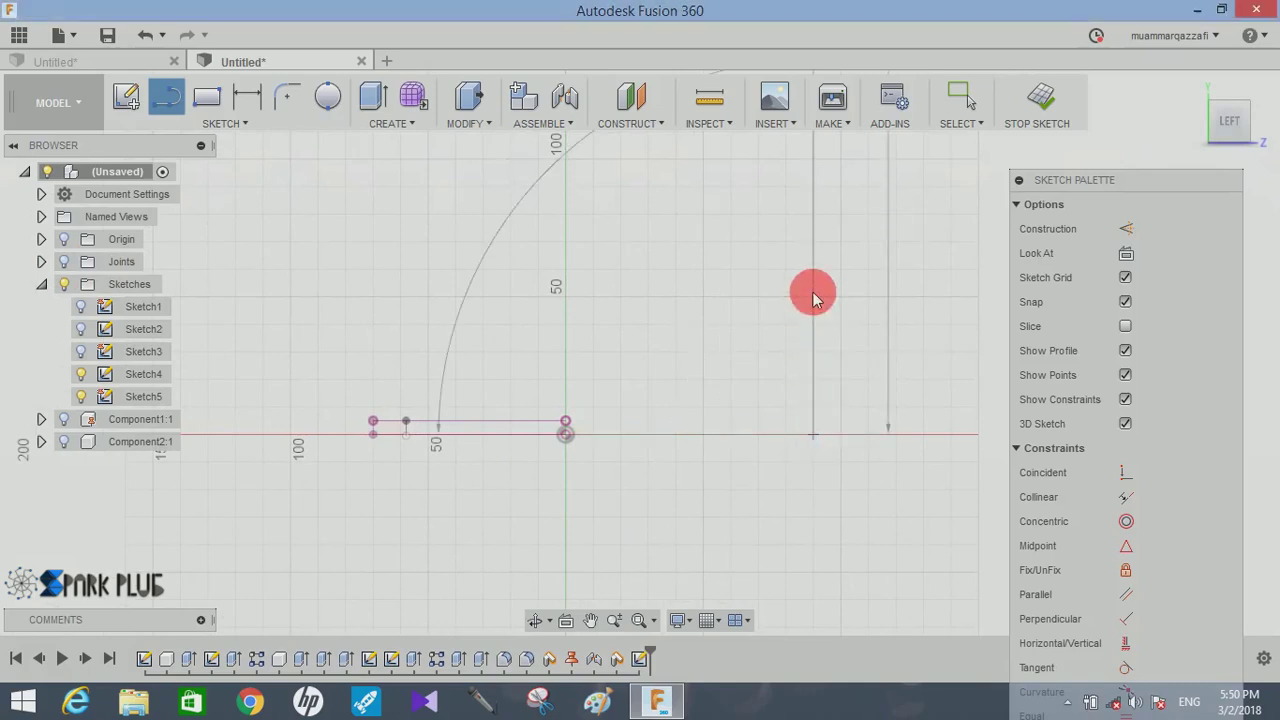
pyautogui.scroll(-2, 808, 298)
pyautogui.scroll(-2, 801, 302)
pyautogui.click(1040, 100)
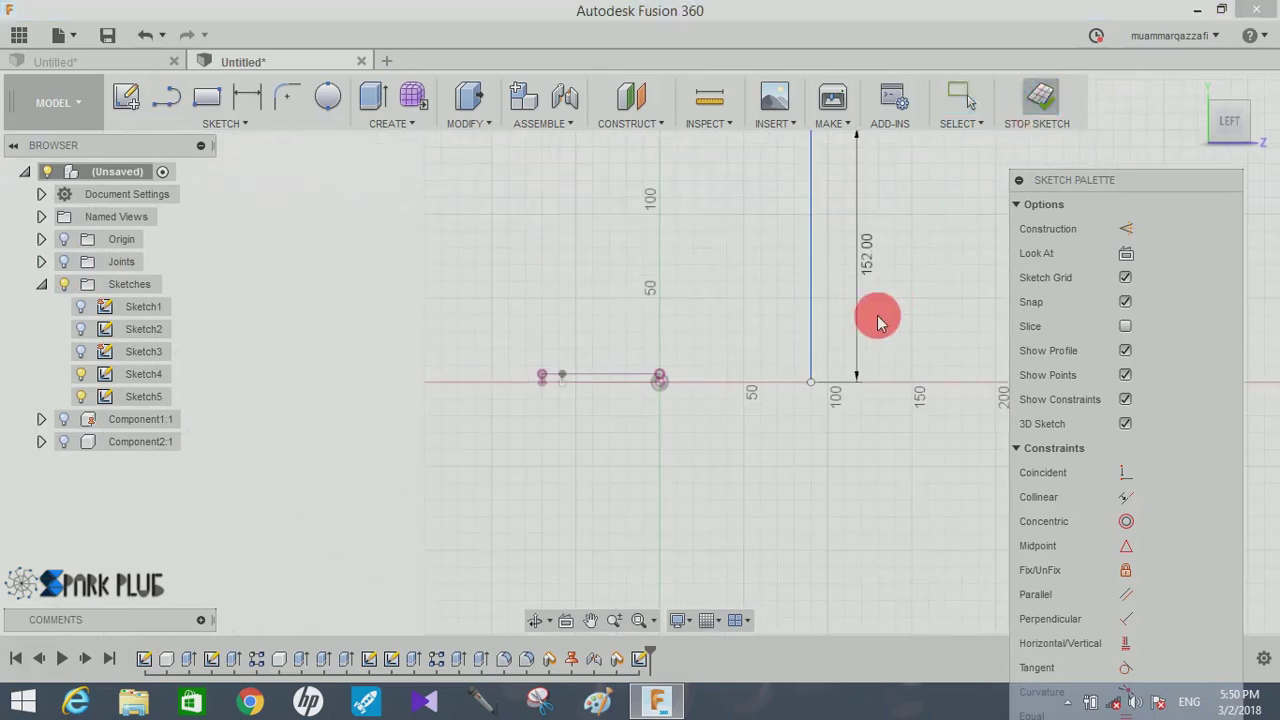
pyautogui.click(62, 292)
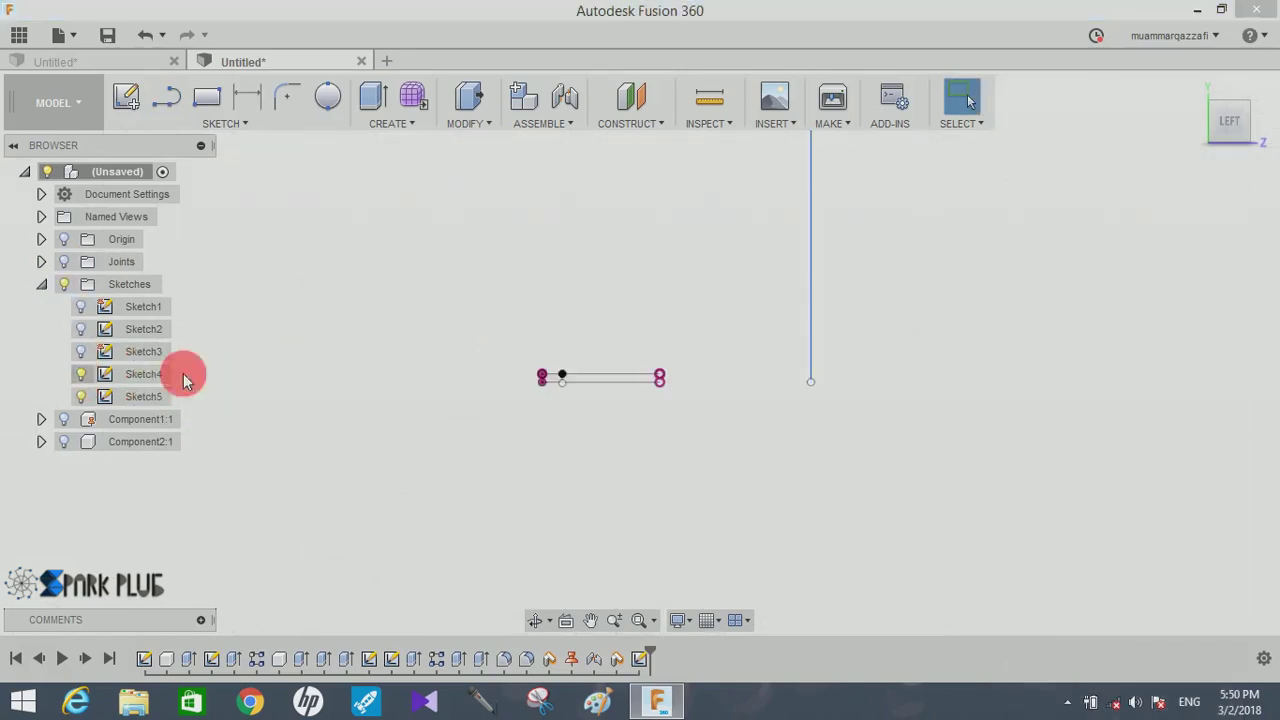
# - Create the pin as a 12 mm pipe along the line in a new component
pyautogui.click(405, 127)
pyautogui.click(390, 462)
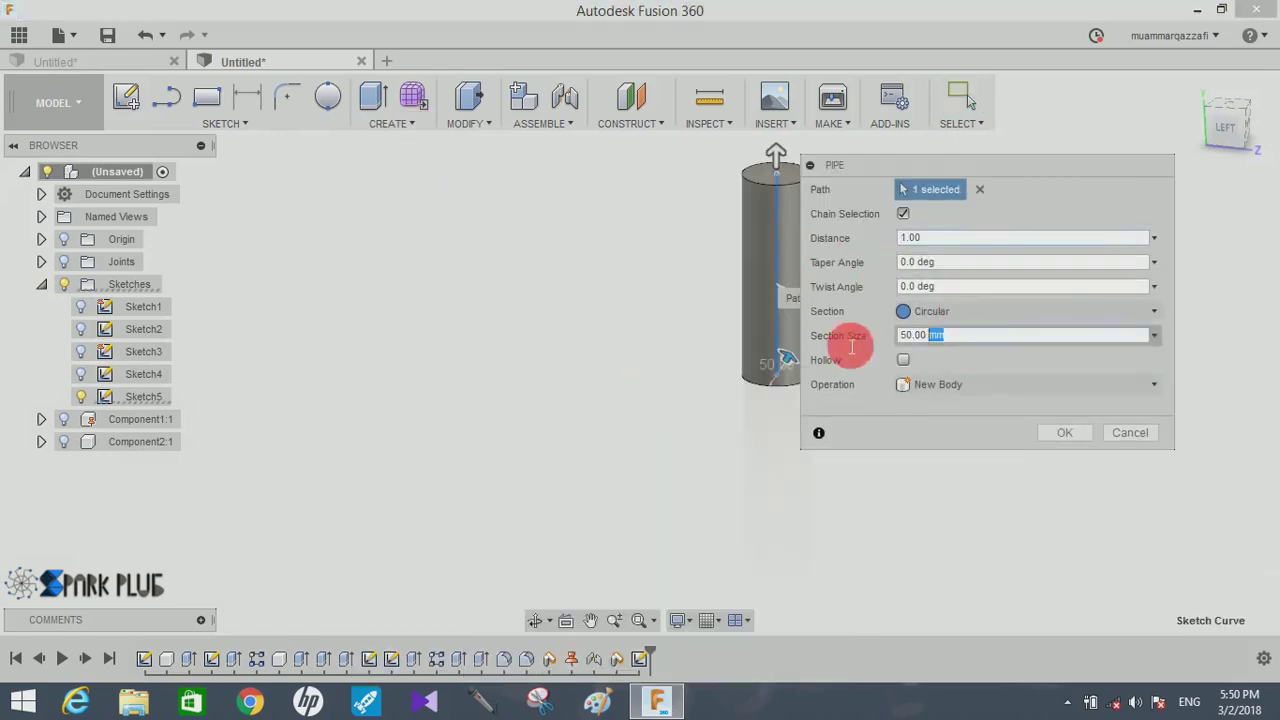
pyautogui.write('12')
pyautogui.click(934, 389)
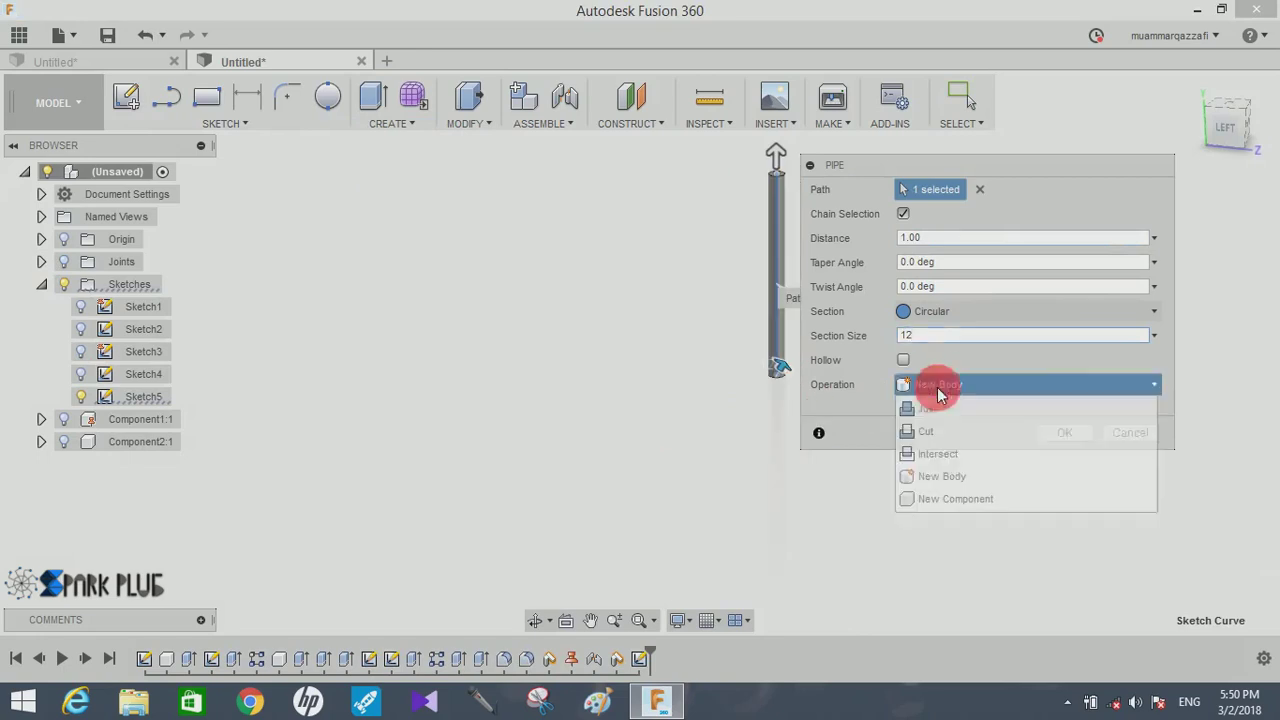
pyautogui.click(934, 497)
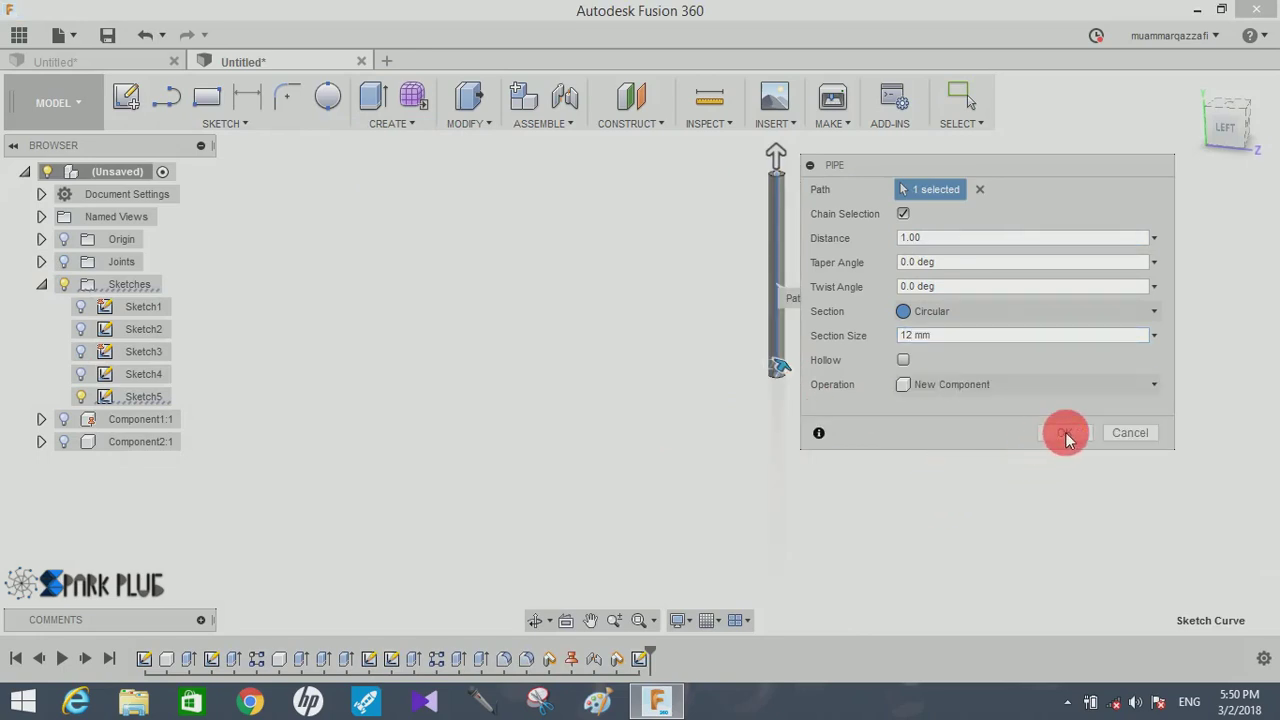
pyautogui.click(1066, 435)
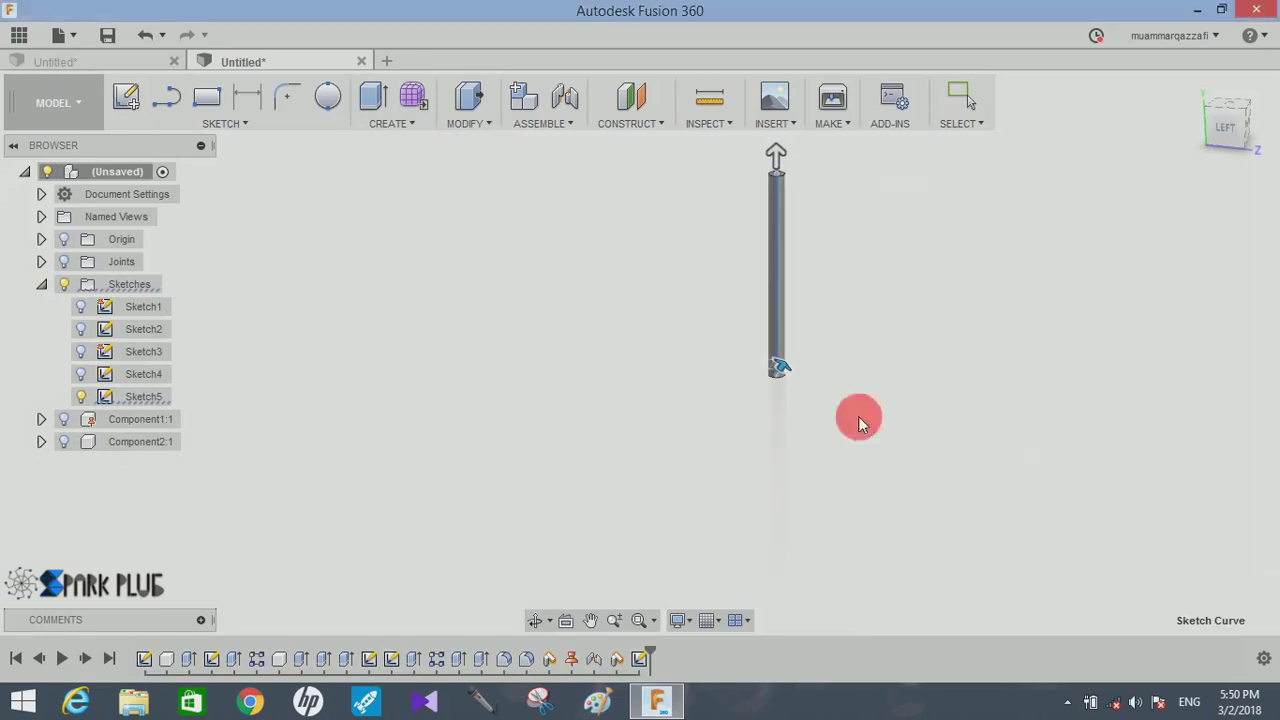
pyautogui.click(63, 419)
# - Joint the pin's end to the hinge knuckle bore, flipped so it sits inside the knuckles
pyautogui.keyDown('shift'); pyautogui.moveTo(766, 391); pyautogui.dragTo(754, 281, button='middle'); pyautogui.keyUp('shift')
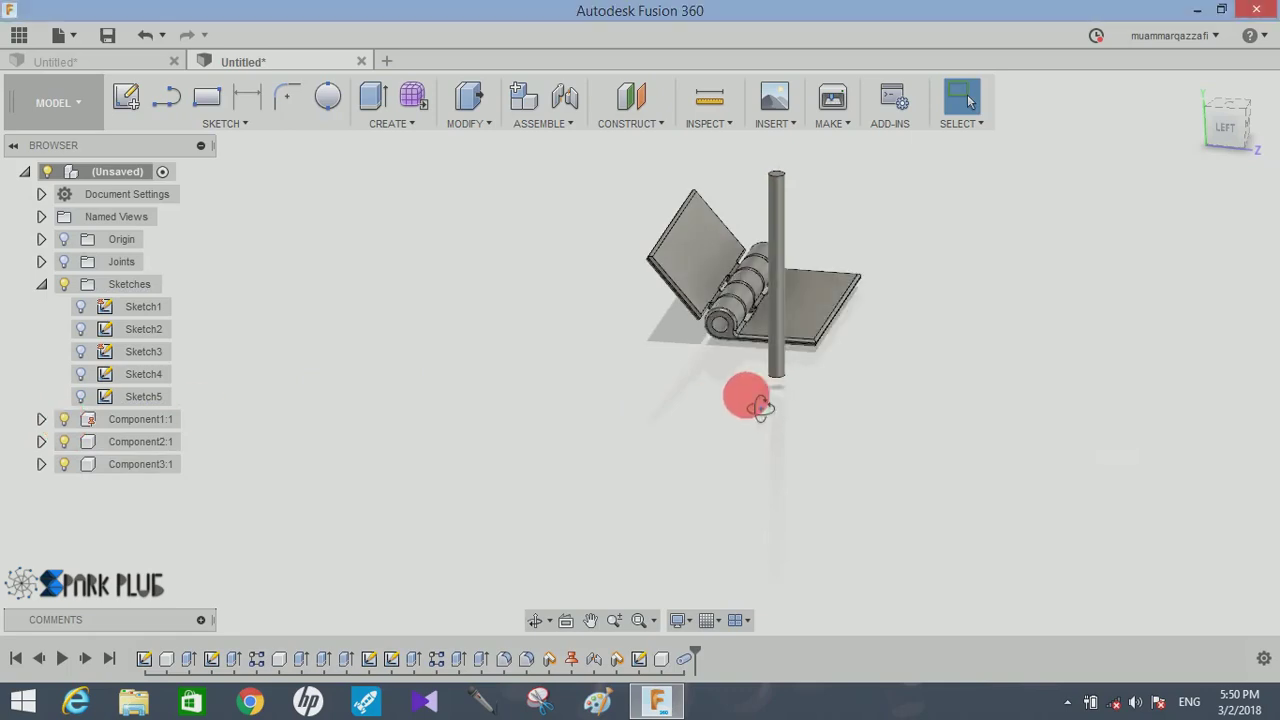
pyautogui.click(562, 97)
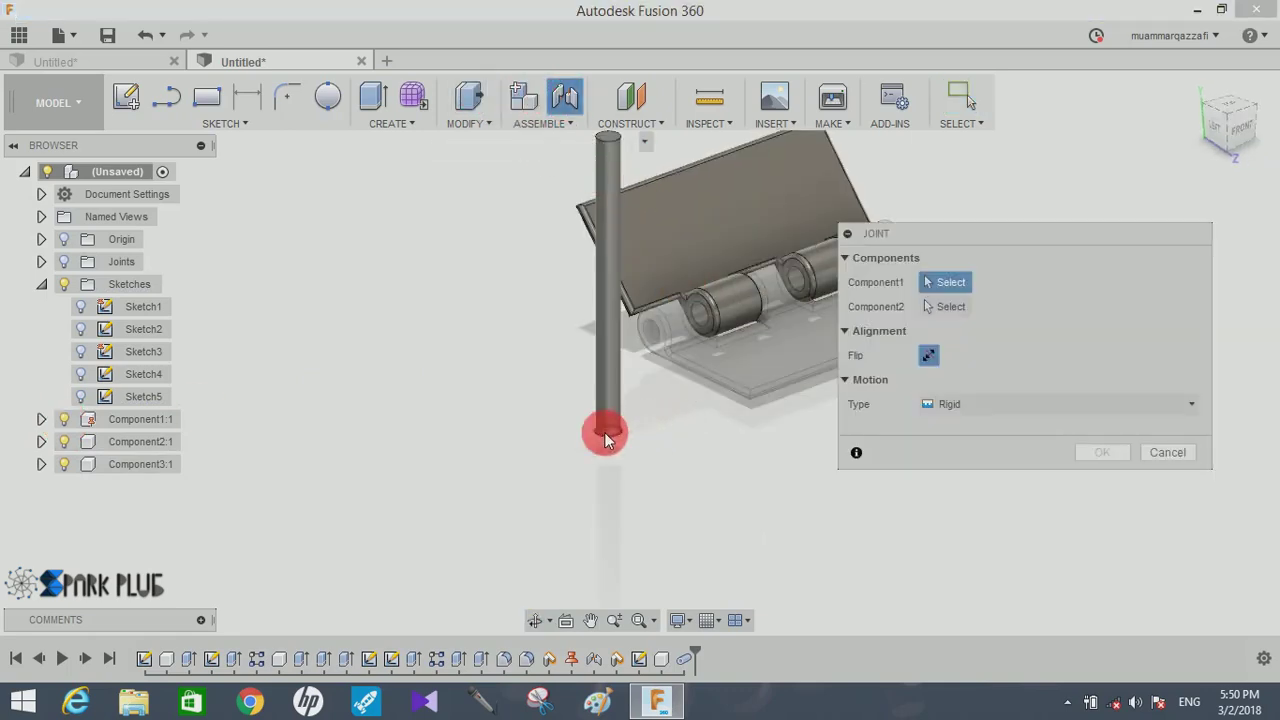
pyautogui.click(607, 440)
pyautogui.scroll(2, 650, 372)
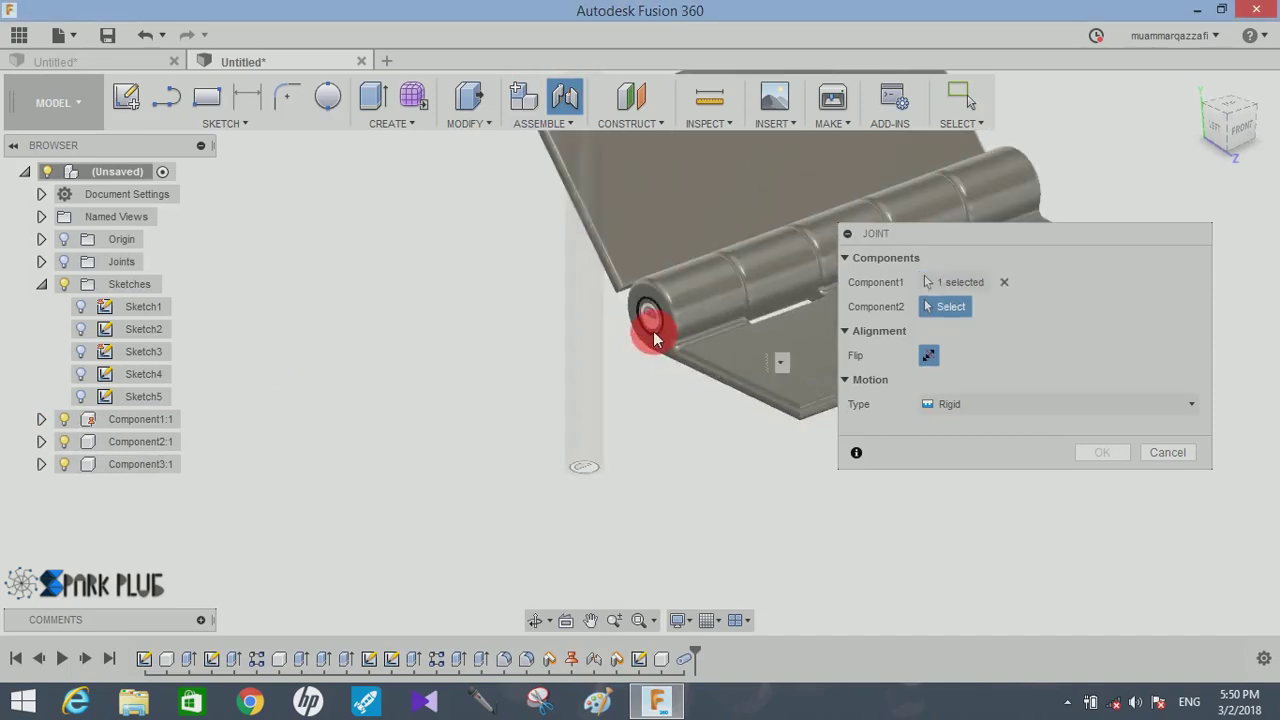
pyautogui.click(652, 338)
pyautogui.click(930, 455)
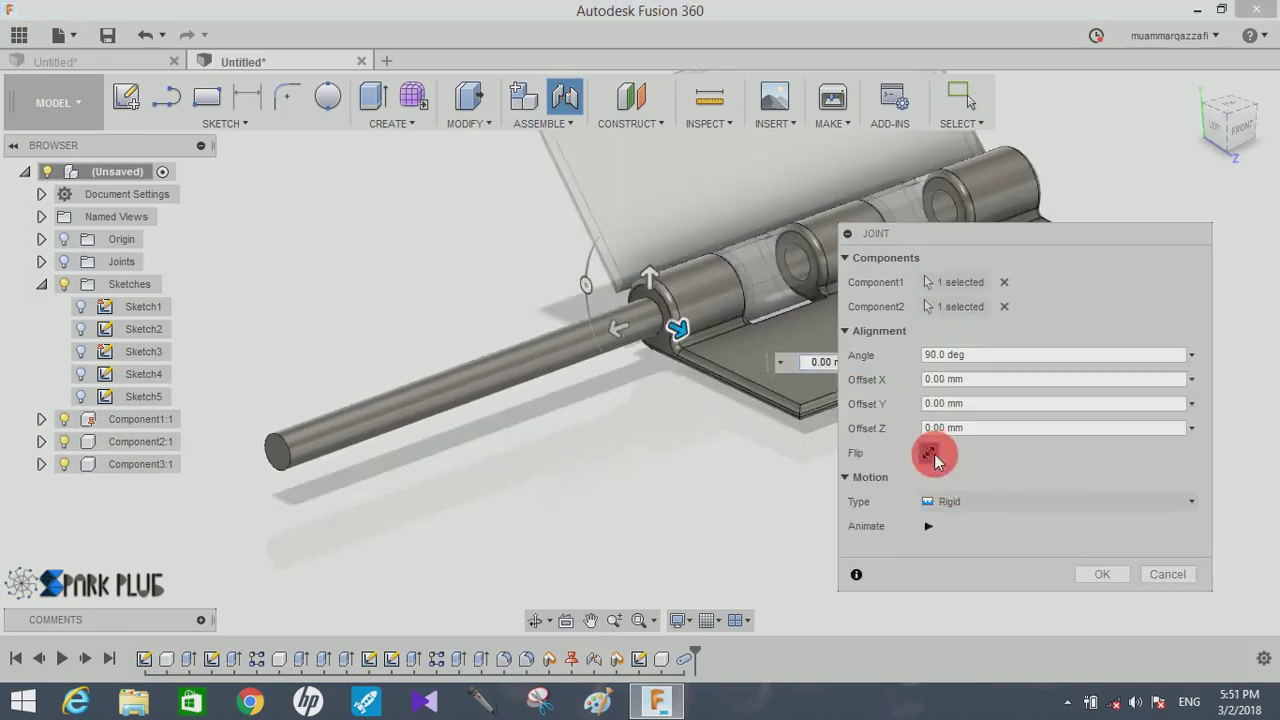
pyautogui.click(930, 455)
# - Offset the pin 1 mm along the hinge axis and finish the joint
pyautogui.moveTo(612, 350); pyautogui.dragTo(600, 334)
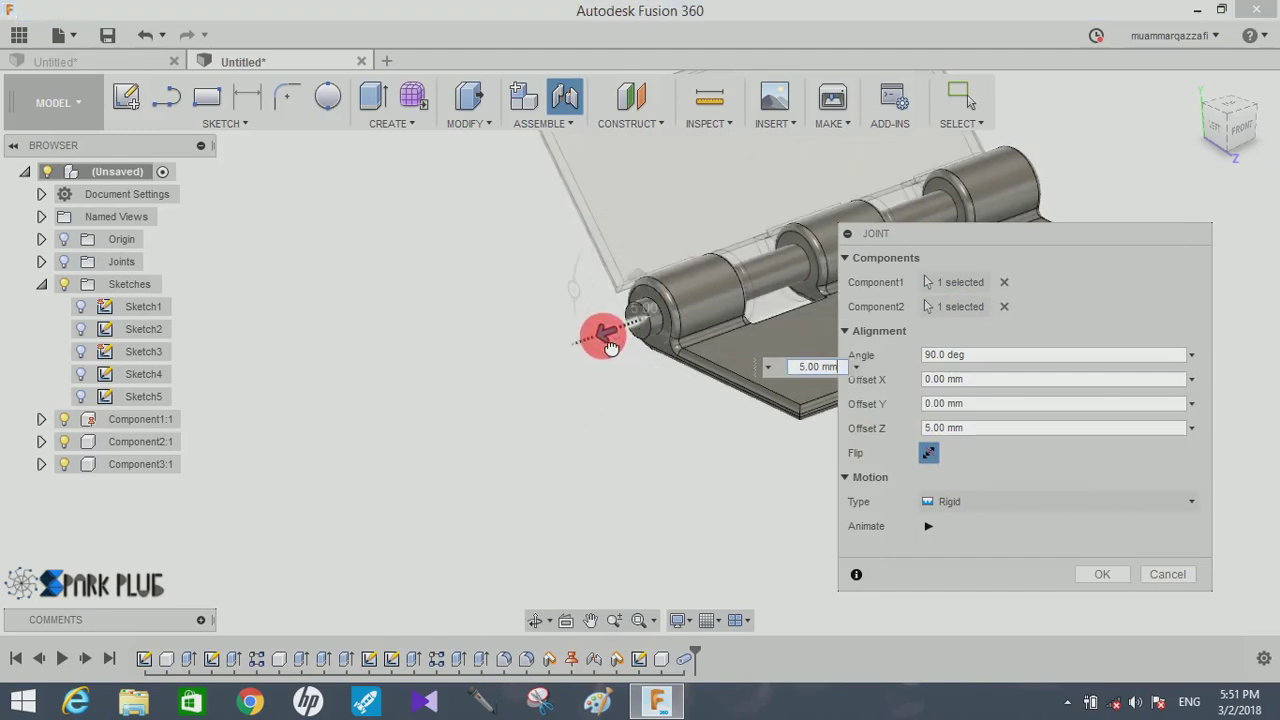
pyautogui.click(987, 435)
pyautogui.moveTo(987, 435); pyautogui.dragTo(858, 440)
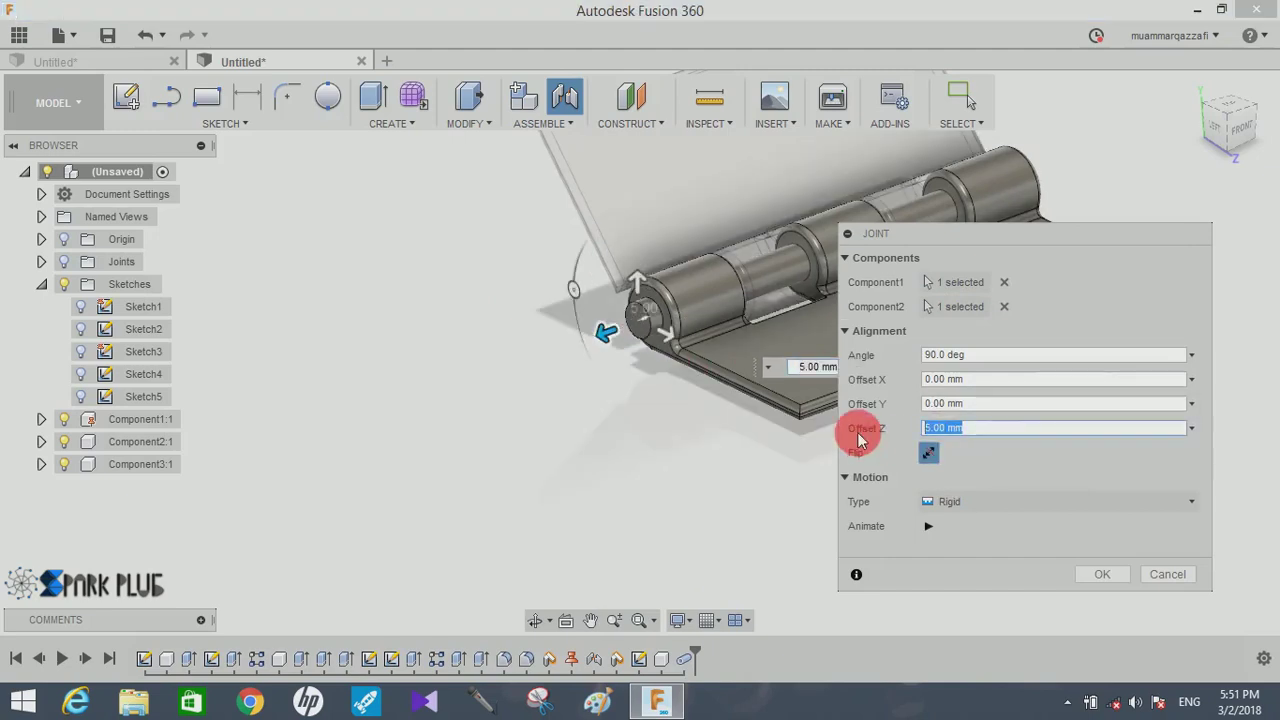
pyautogui.write('1')
pyautogui.click(1088, 573)
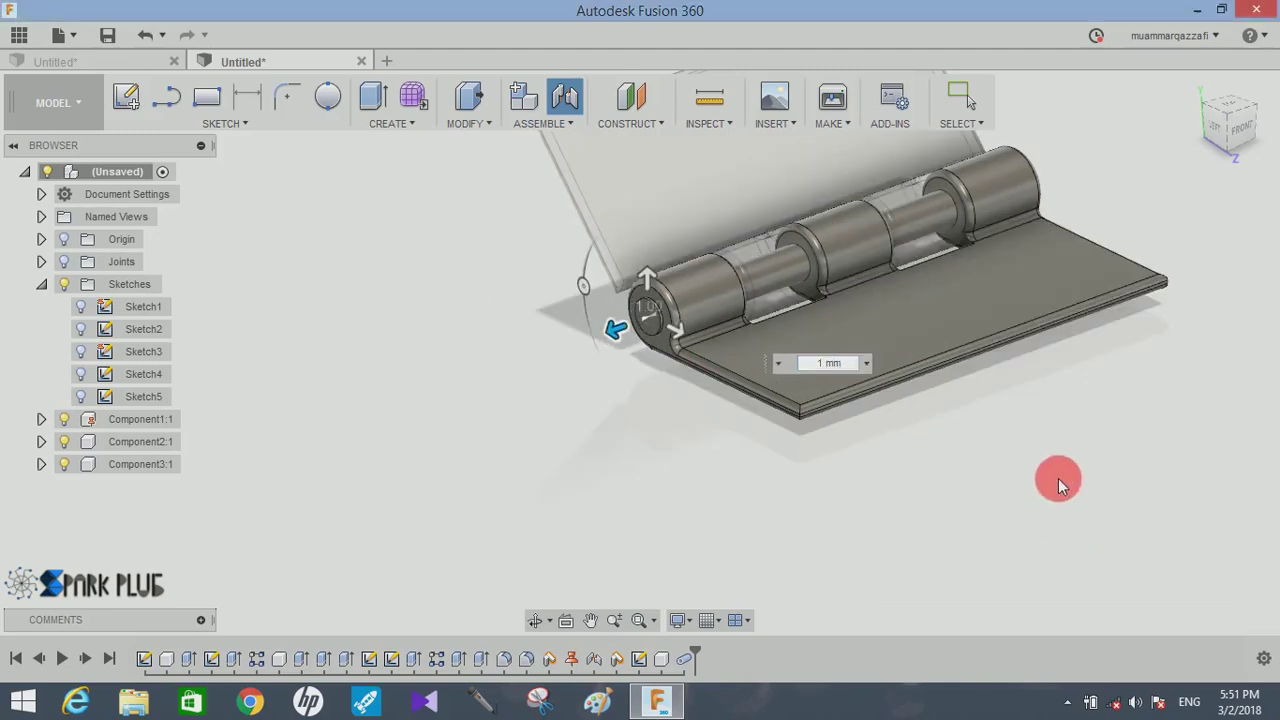
pyautogui.moveTo(1048, 466)
pyautogui.keyDown('shift'); pyautogui.mouseDown(button='middle')
pyautogui.moveTo(966, 474)
pyautogui.moveTo(894, 457)
pyautogui.moveTo(609, 478)
pyautogui.moveTo(931, 275)
pyautogui.moveTo(785, 372)
pyautogui.moveTo(779, 354)
pyautogui.mouseUp(button='middle'); pyautogui.keyUp('shift')
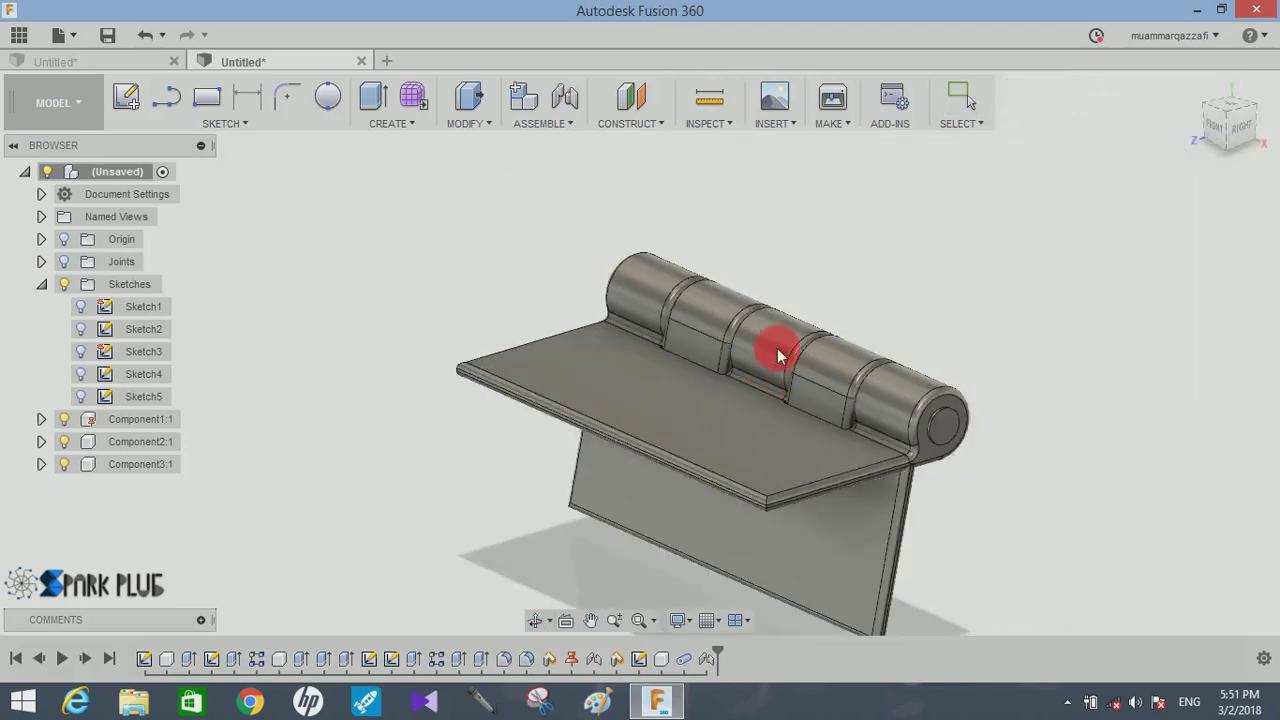
# - Swing the lower and upper leaves around the pin to test the joint
pyautogui.moveTo(779, 354)
pyautogui.mouseDown()
pyautogui.moveTo(966, 266)
pyautogui.moveTo(1023, 400)
pyautogui.mouseUp()
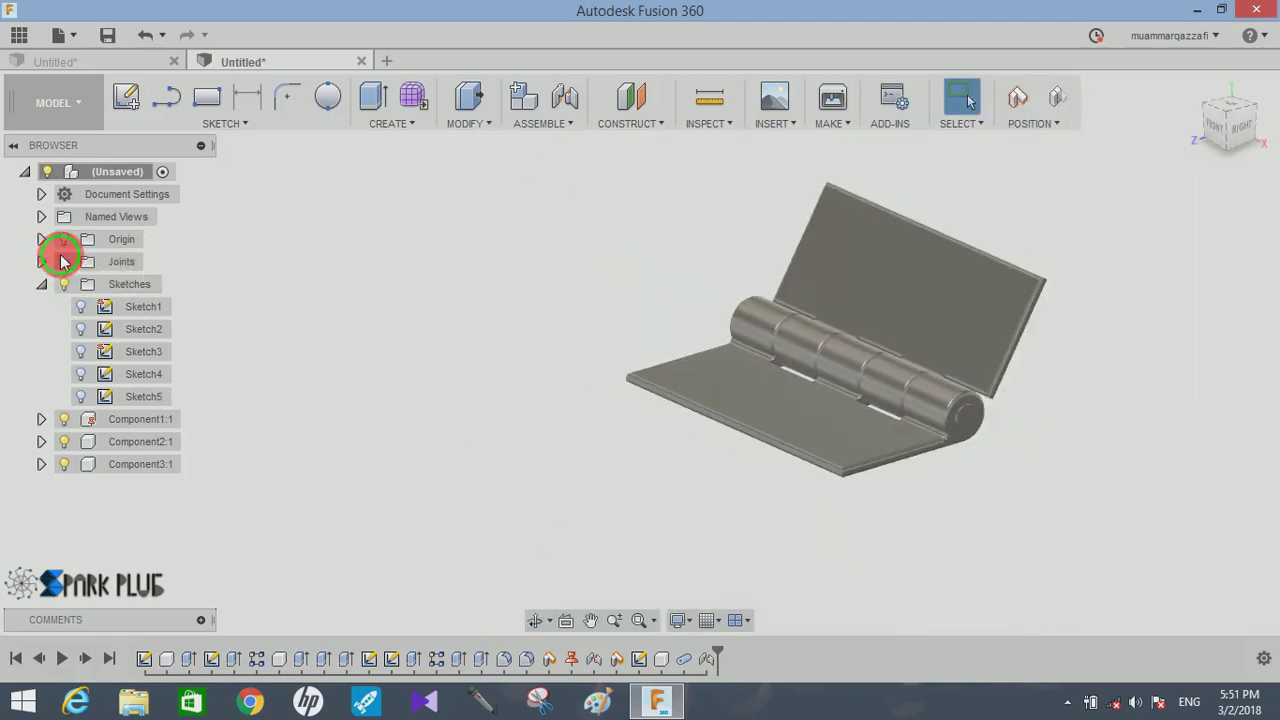
pyautogui.keyDown('shift'); pyautogui.moveTo(569, 354); pyautogui.dragTo(712, 378, button='middle'); pyautogui.keyUp('shift')
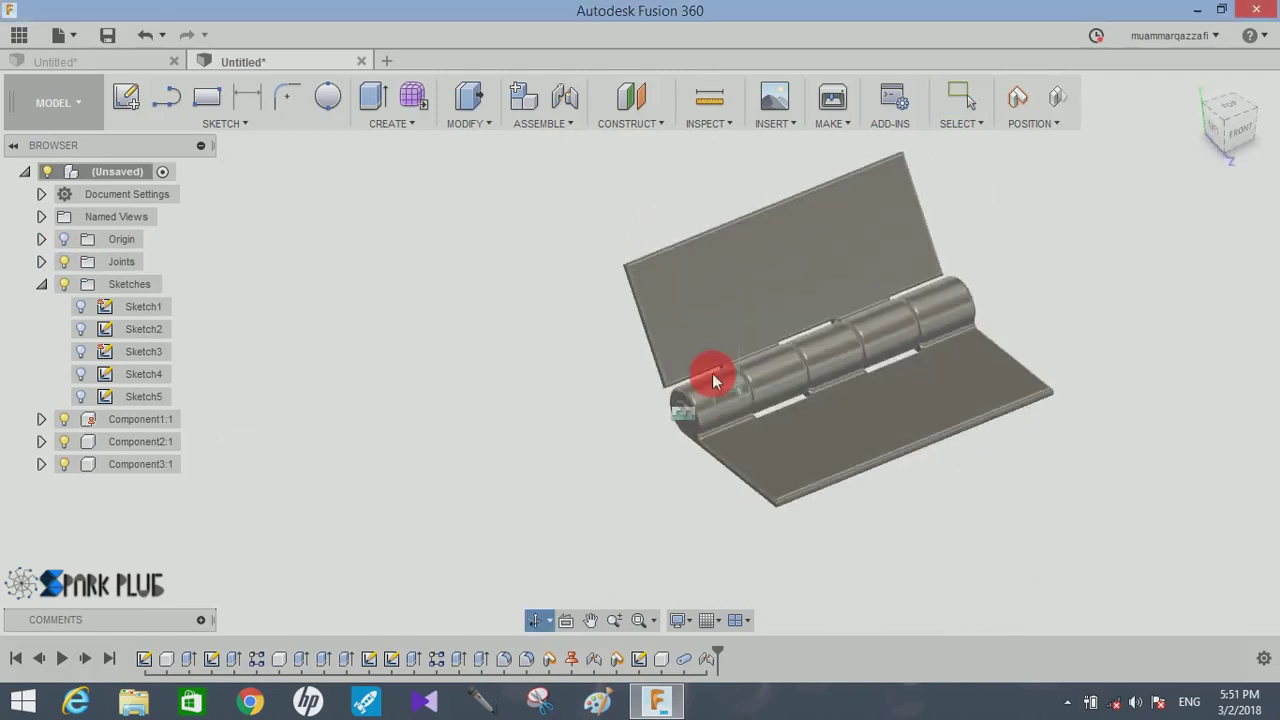
pyautogui.moveTo(685, 315)
pyautogui.mouseDown()
pyautogui.moveTo(722, 347)
pyautogui.moveTo(737, 320)
pyautogui.moveTo(749, 338)
pyautogui.mouseUp()
# - Change the hinge joint's rotation angle so the top leaf folds flat over the other
pyautogui.doubleClick(714, 343)
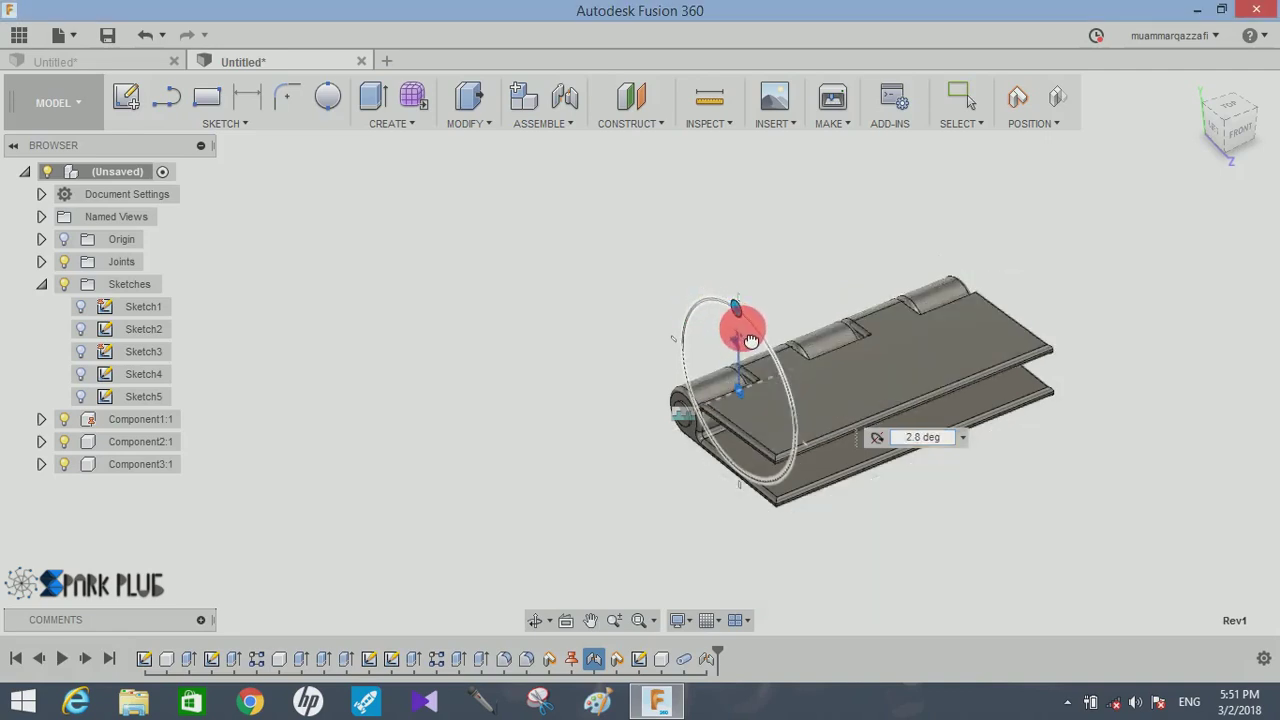
pyautogui.click(910, 437)
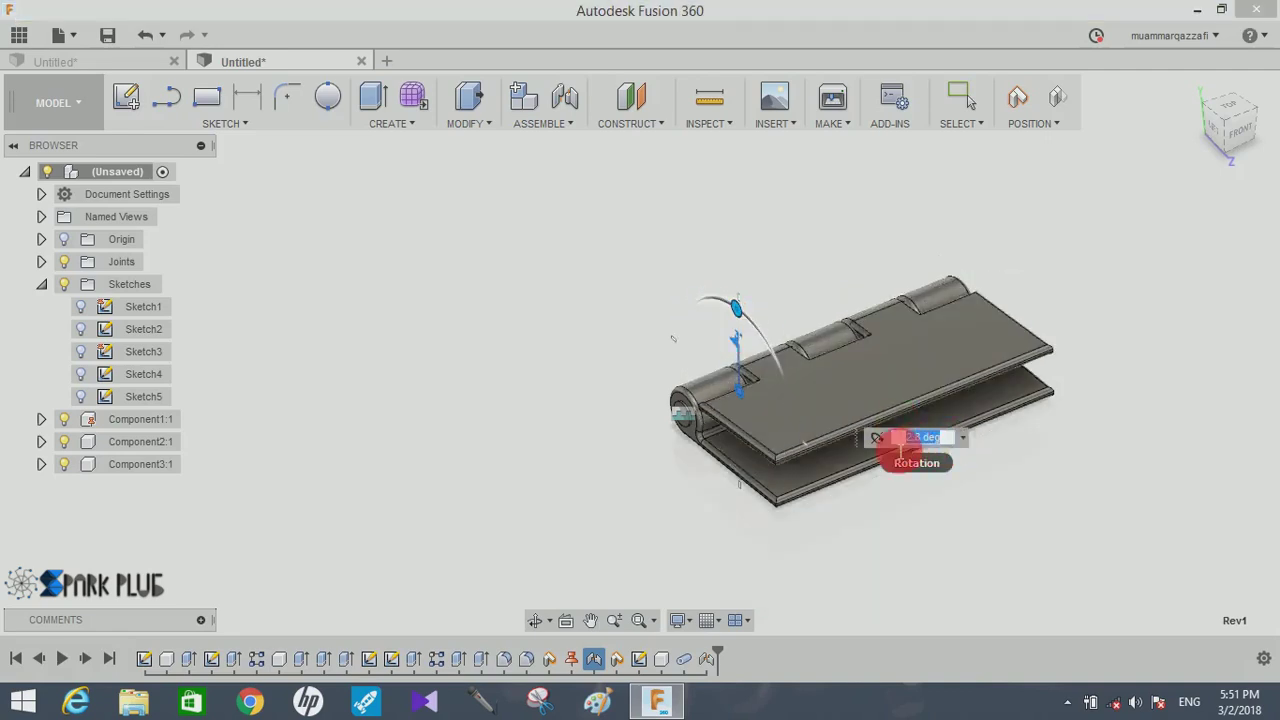
pyautogui.write('0')
pyautogui.press('Return')
pyautogui.click(1013, 444)
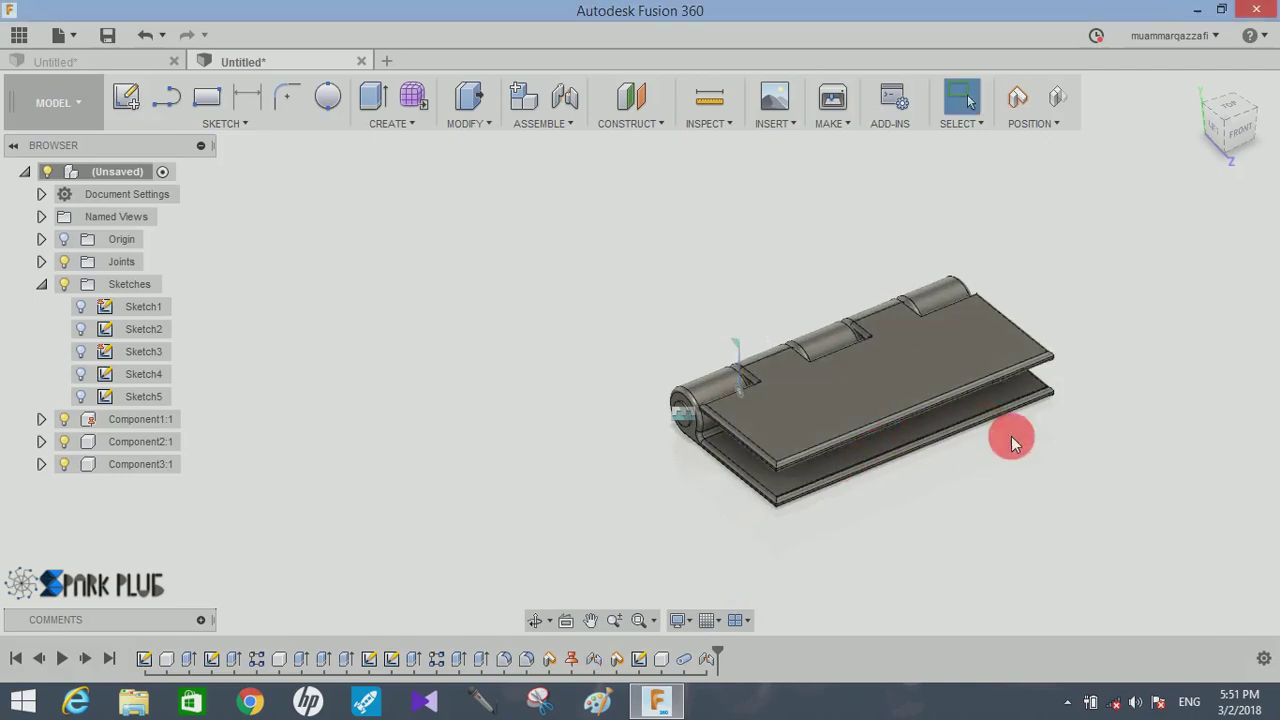
pyautogui.moveTo(1027, 457)
pyautogui.keyDown('shift'); pyautogui.mouseDown(button='middle')
pyautogui.moveTo(1100, 391)
pyautogui.moveTo(1109, 400)
pyautogui.moveTo(1080, 428)
pyautogui.moveTo(904, 365)
pyautogui.mouseUp(button='middle'); pyautogui.keyUp('shift')
# - Start a sketch on the top leaf's face, capturing the leaves' moved position
pyautogui.click(904, 362)
pyautogui.click(128, 97)
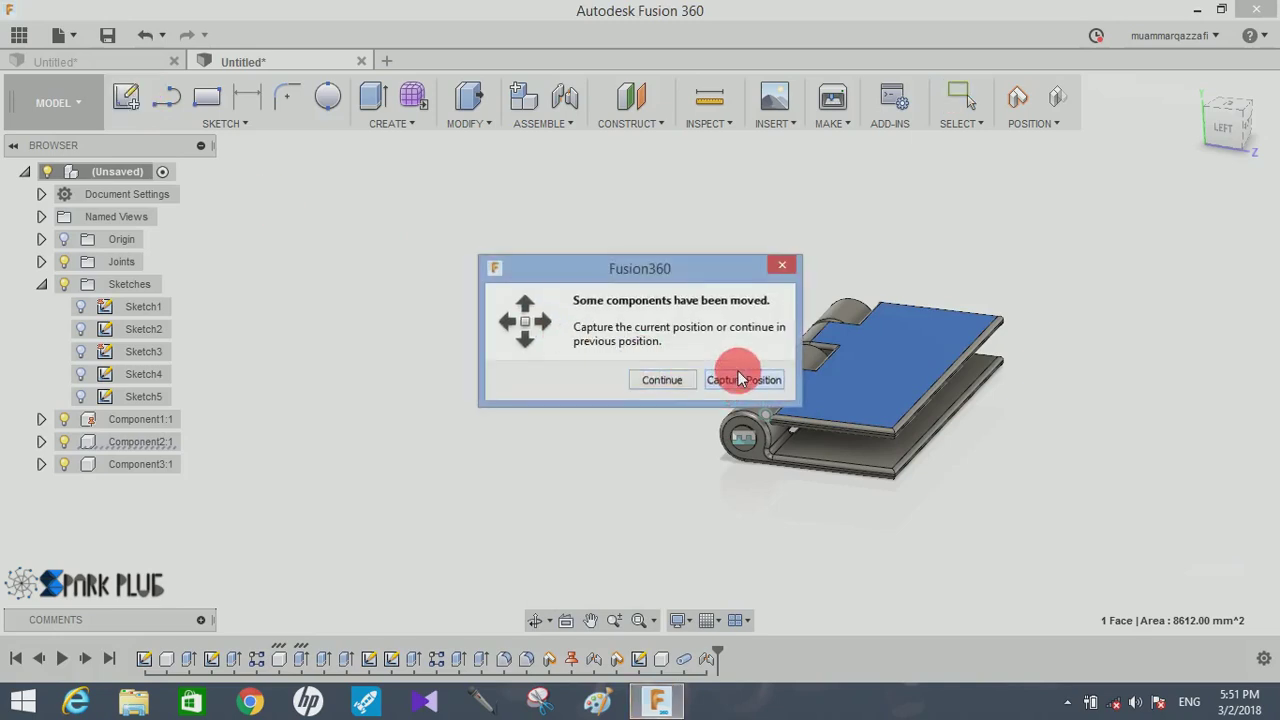
pyautogui.click(735, 378)
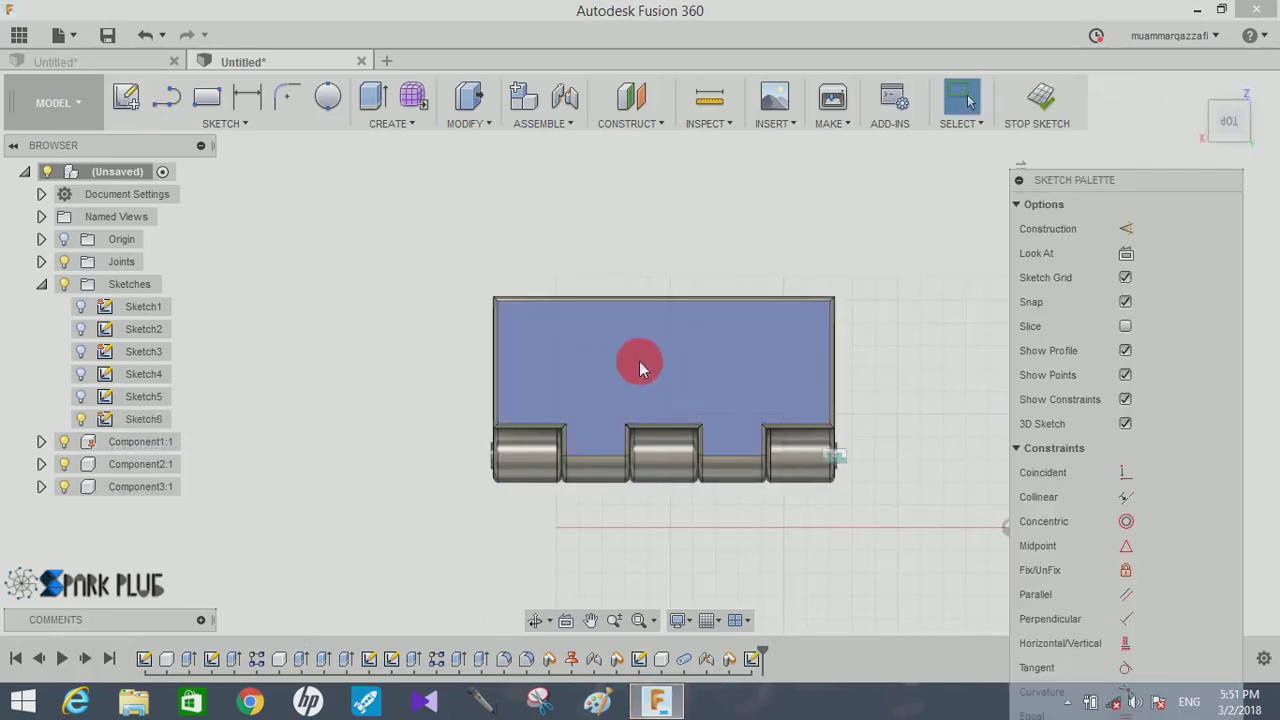
pyautogui.scroll(3, 645, 355)
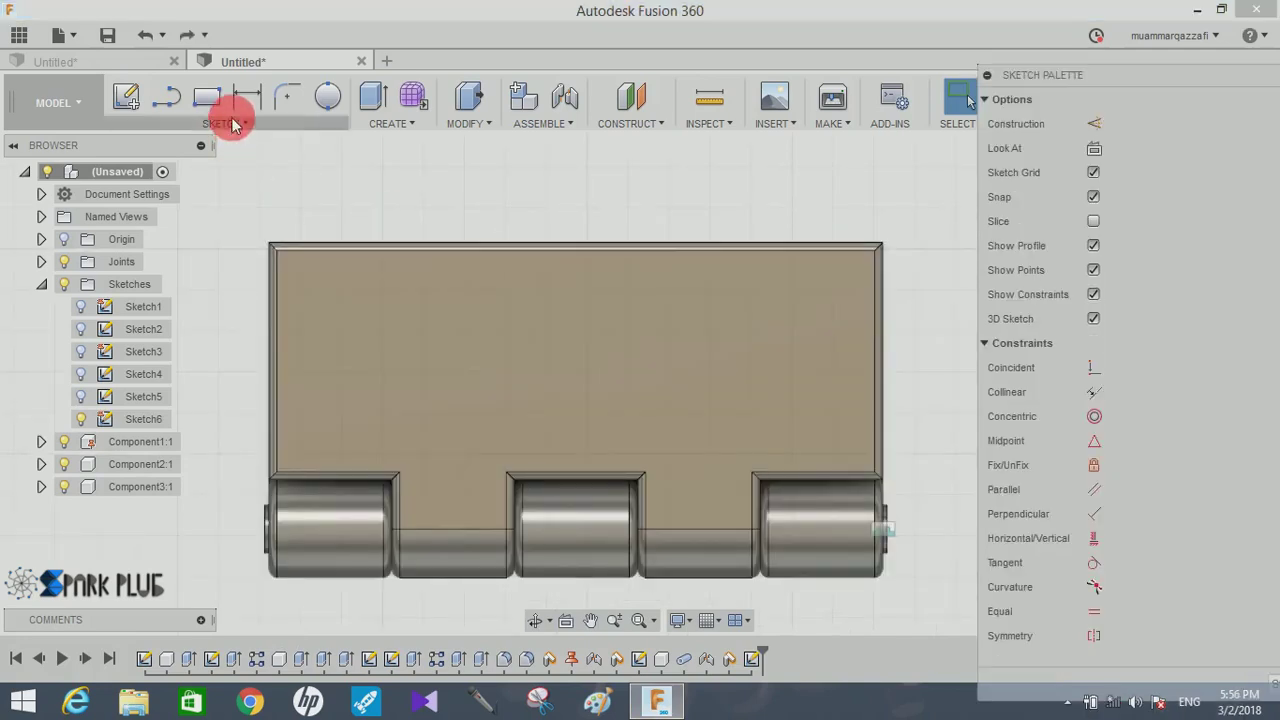
# - Draw a vertical centre line down from the top edge's midpoint
pyautogui.click(166, 100)
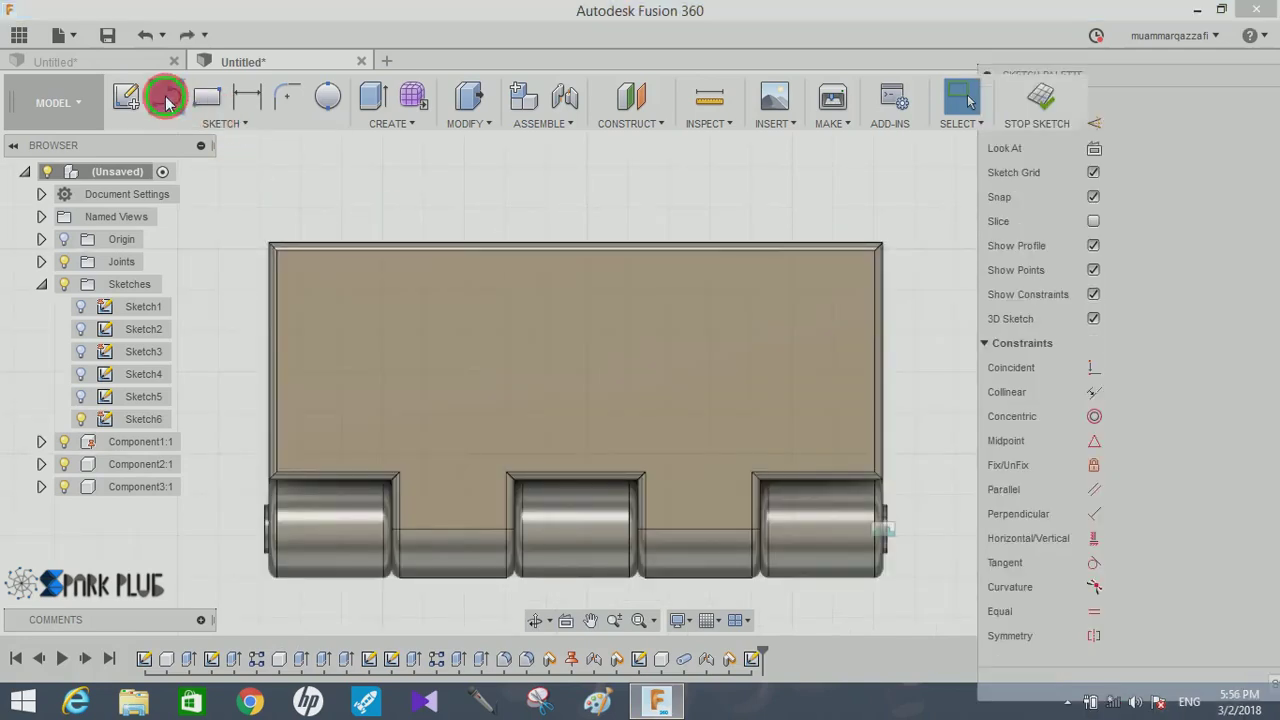
pyautogui.click(573, 251)
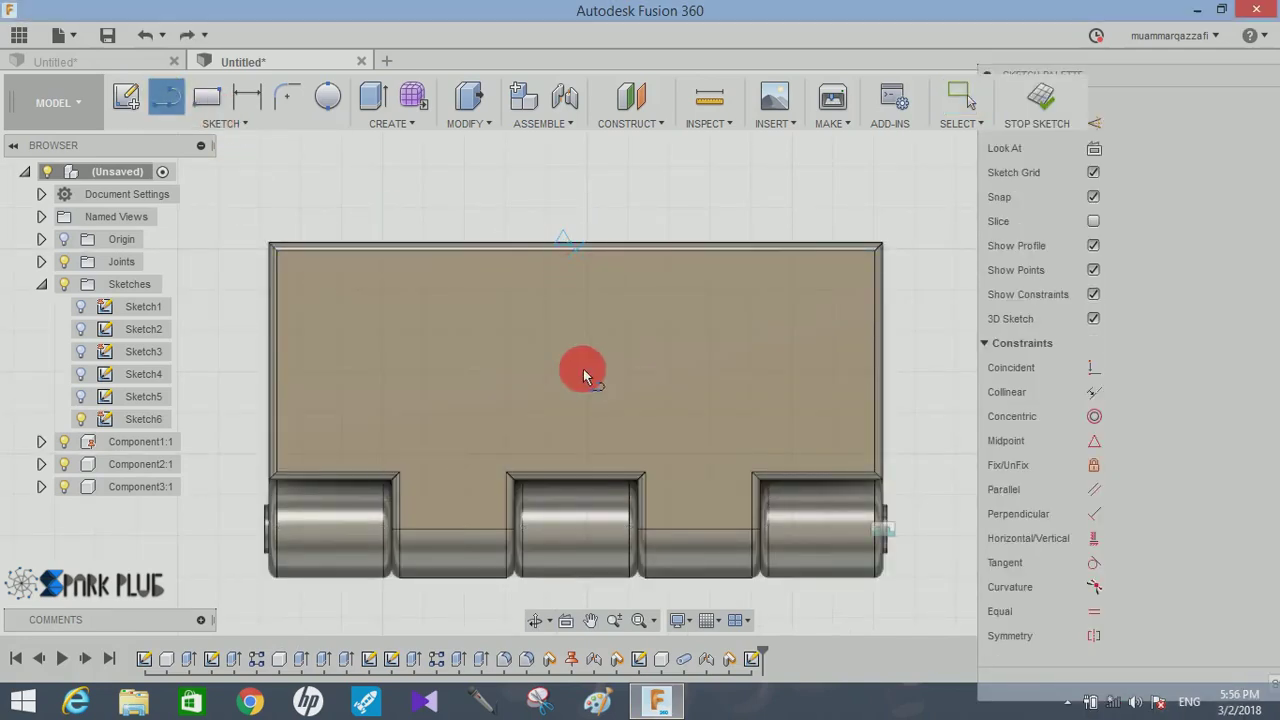
pyautogui.click(576, 448)
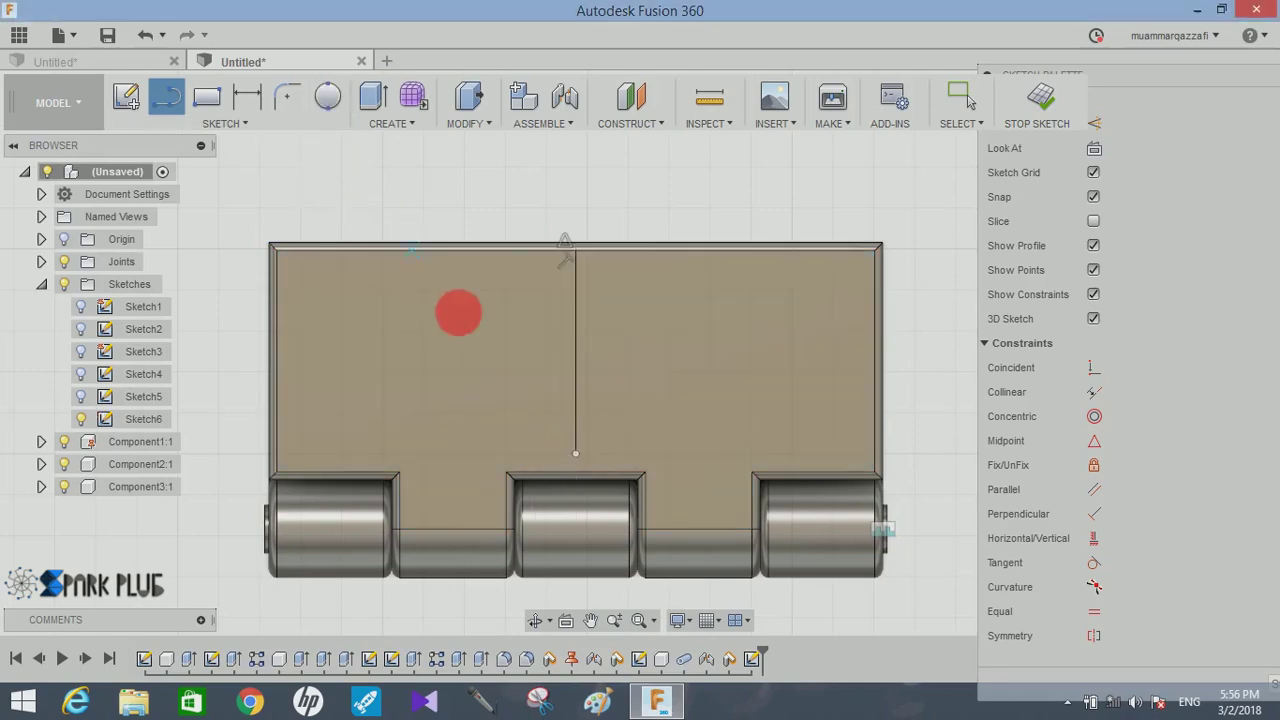
# - Draw four screw-hole circles, two on each side of the centre line
pyautogui.click(484, 304)
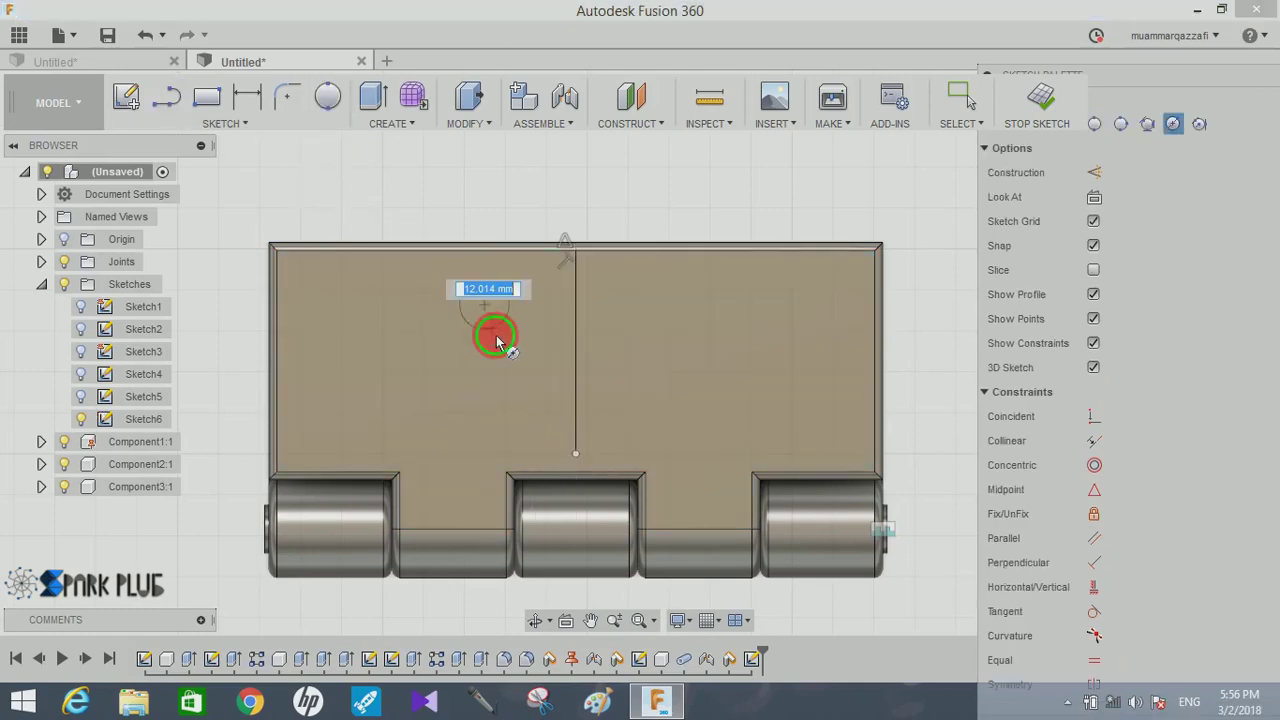
pyautogui.click(405, 398)
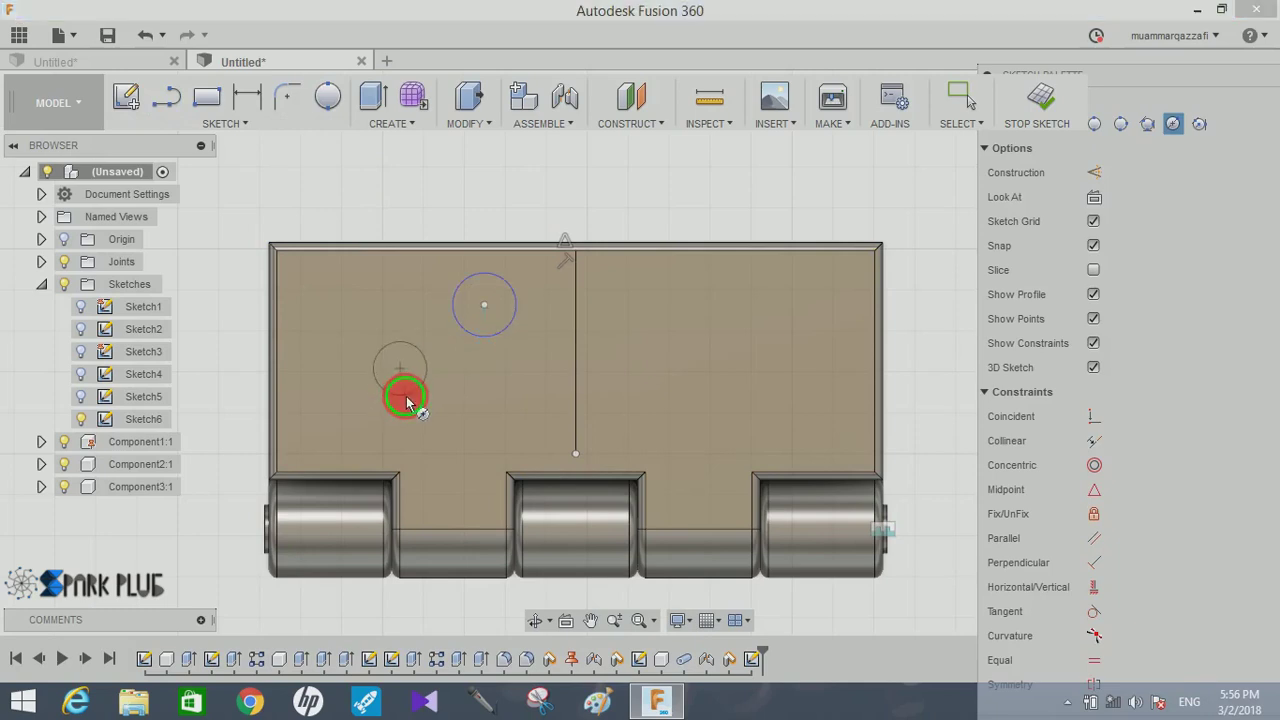
pyautogui.click(679, 336)
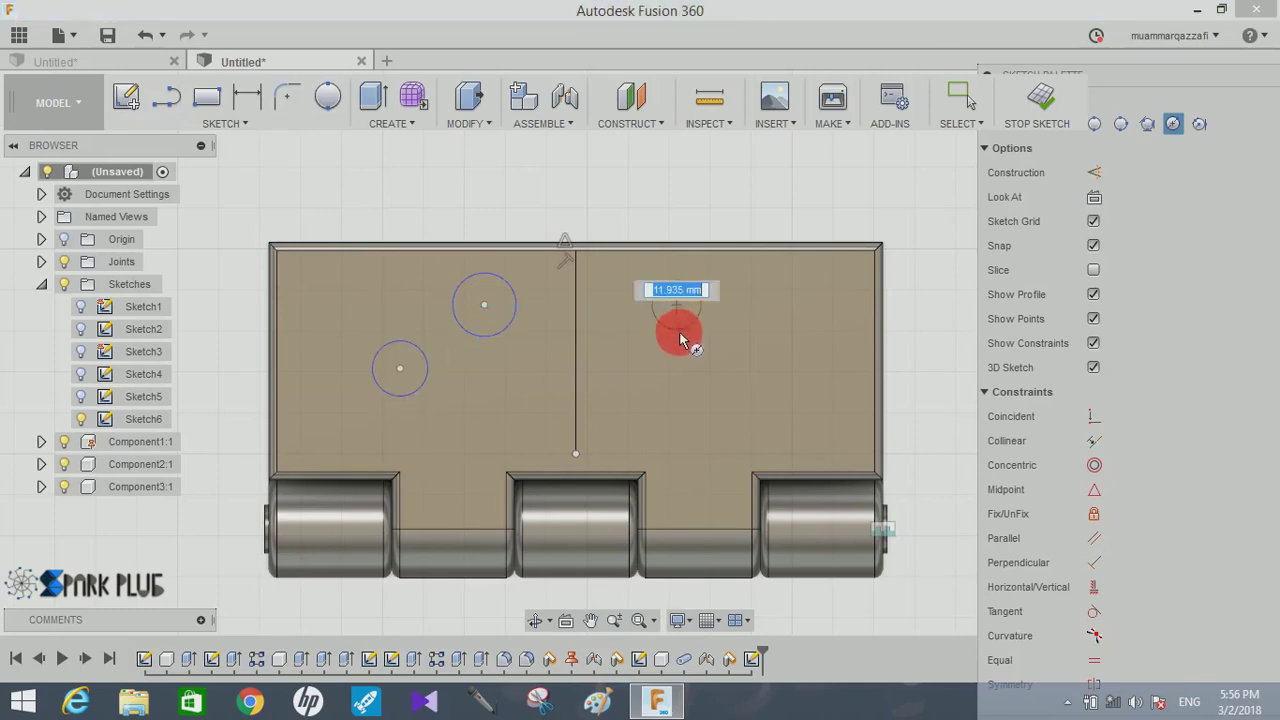
pyautogui.click(712, 400)
pyautogui.click(688, 394)
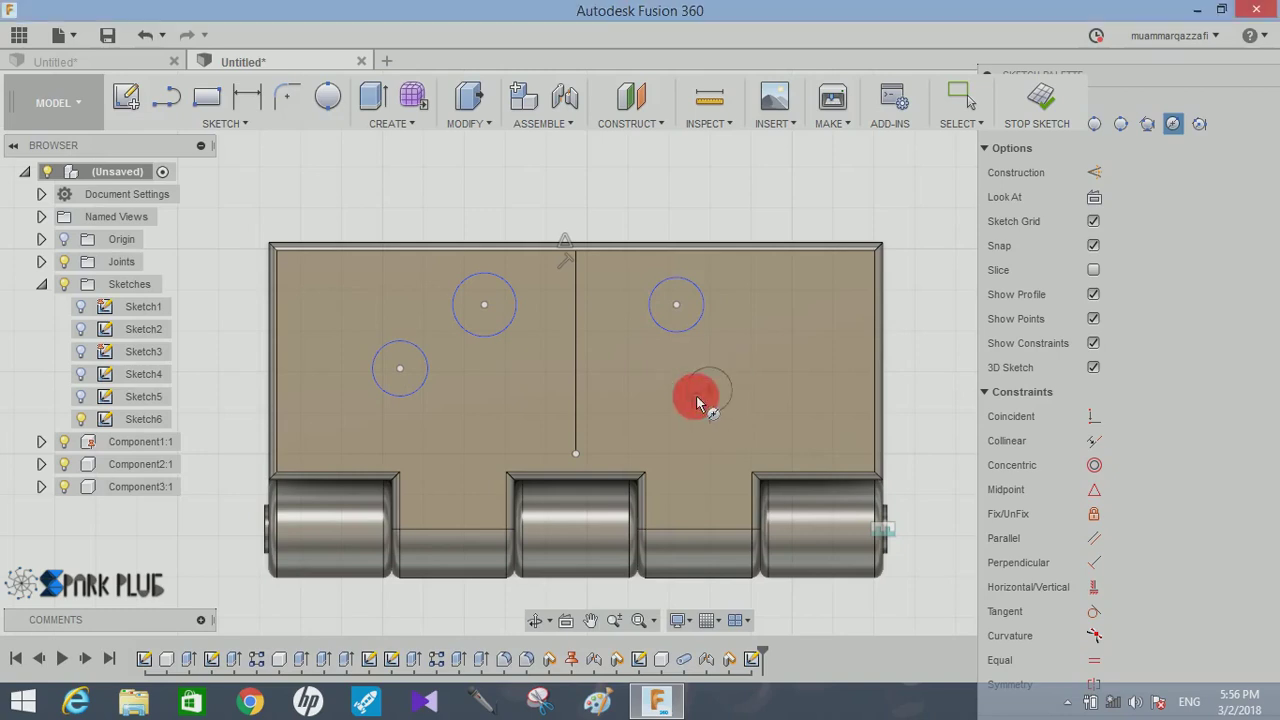
pyautogui.click(247, 96)
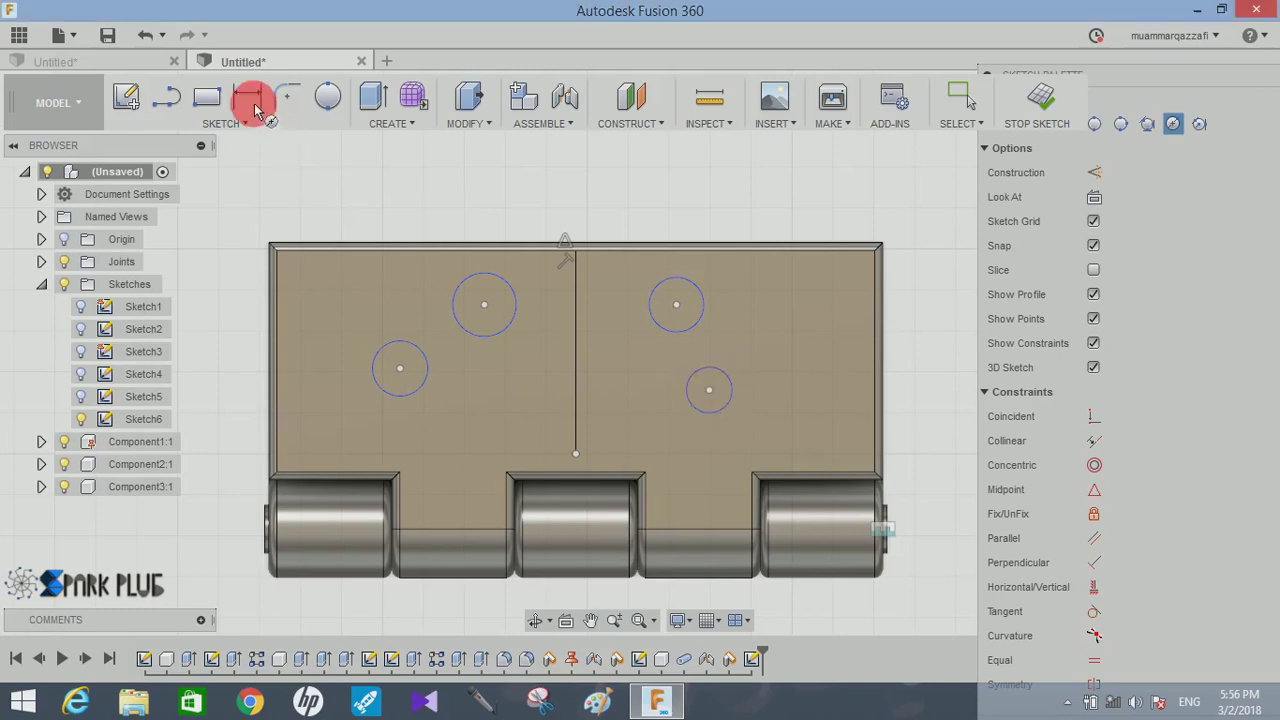
# - Dimension the top-left and top-right circle centres 20 mm from the centre line
pyautogui.click(484, 304)
pyautogui.click(576, 316)
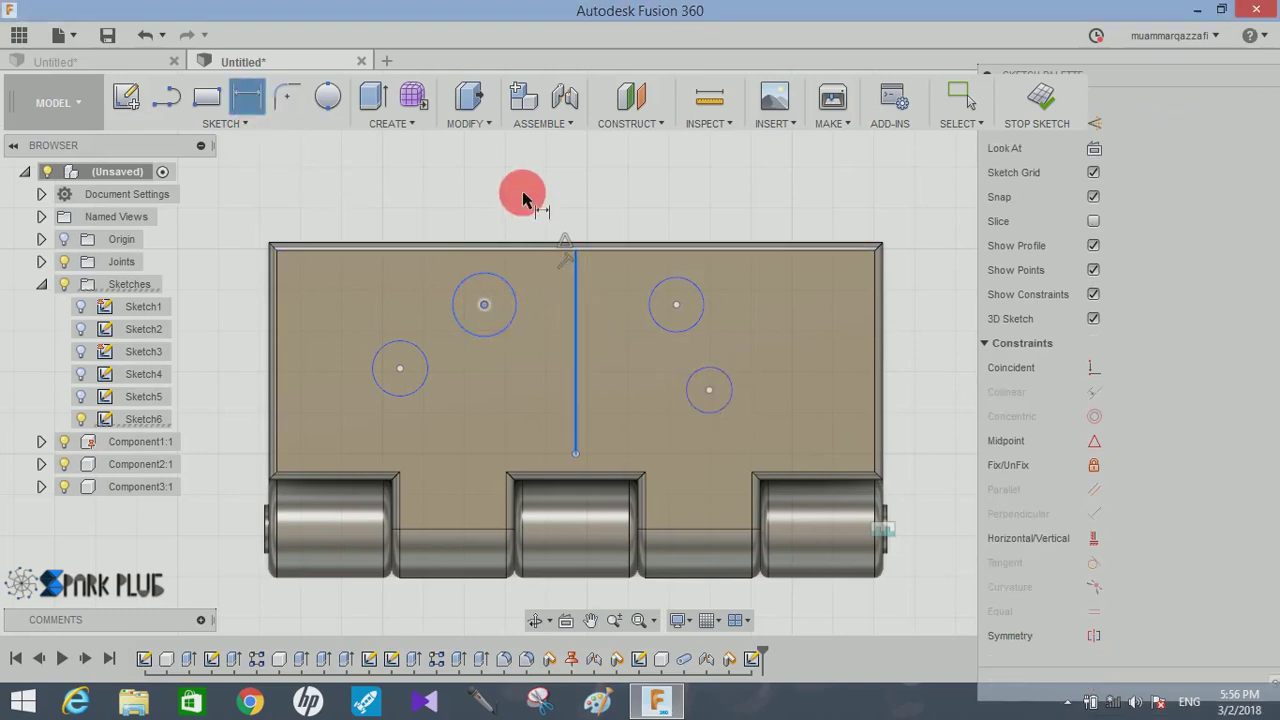
pyautogui.click(523, 195)
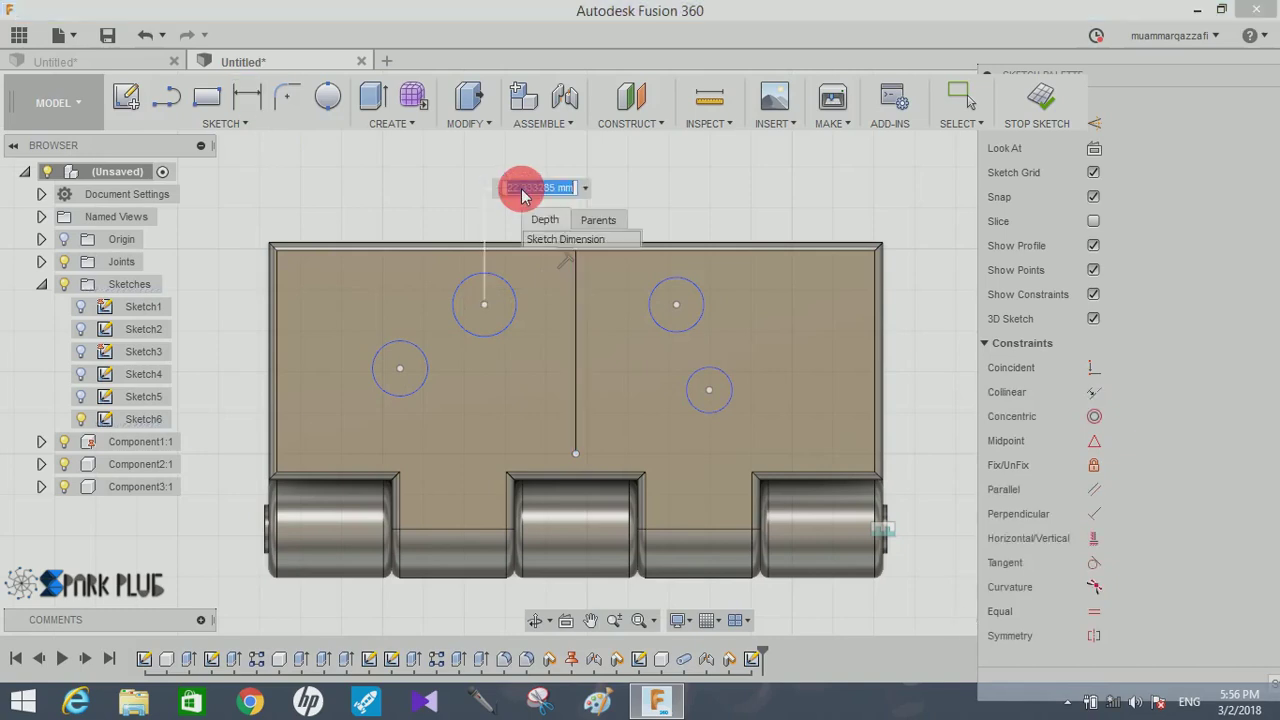
pyautogui.write('20')
pyautogui.press('Return')
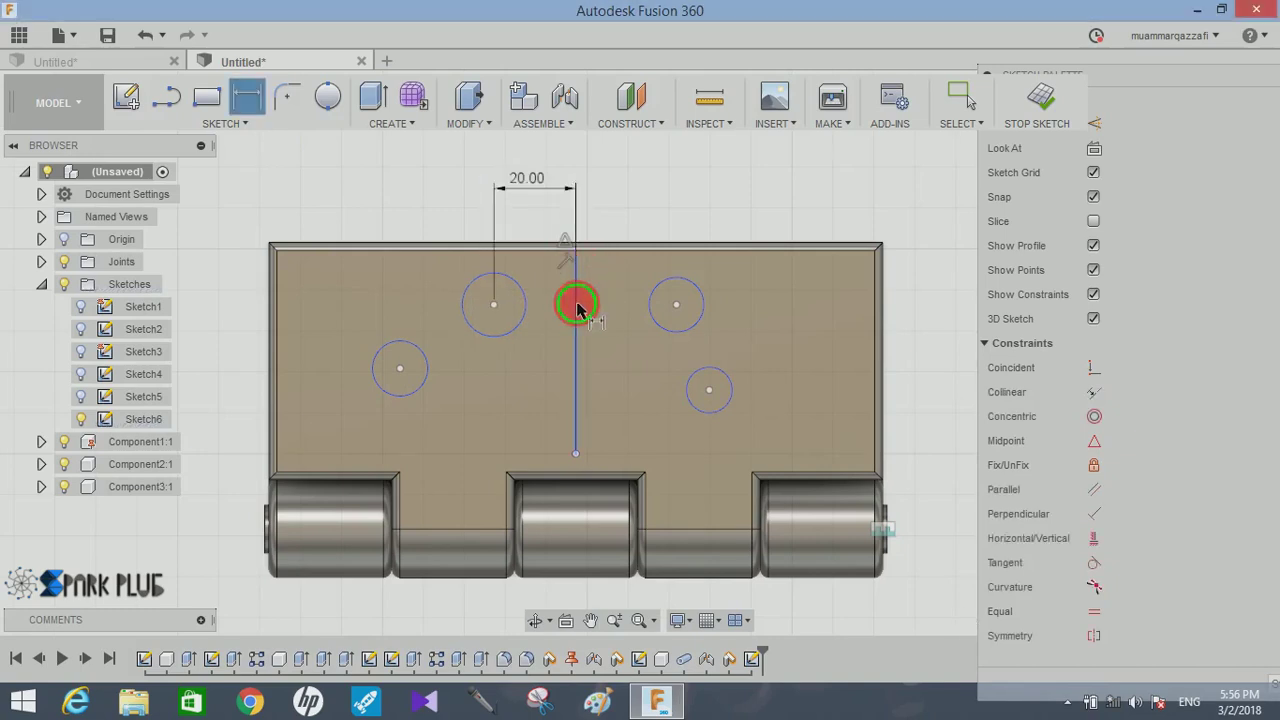
pyautogui.click(577, 308)
pyautogui.click(627, 204)
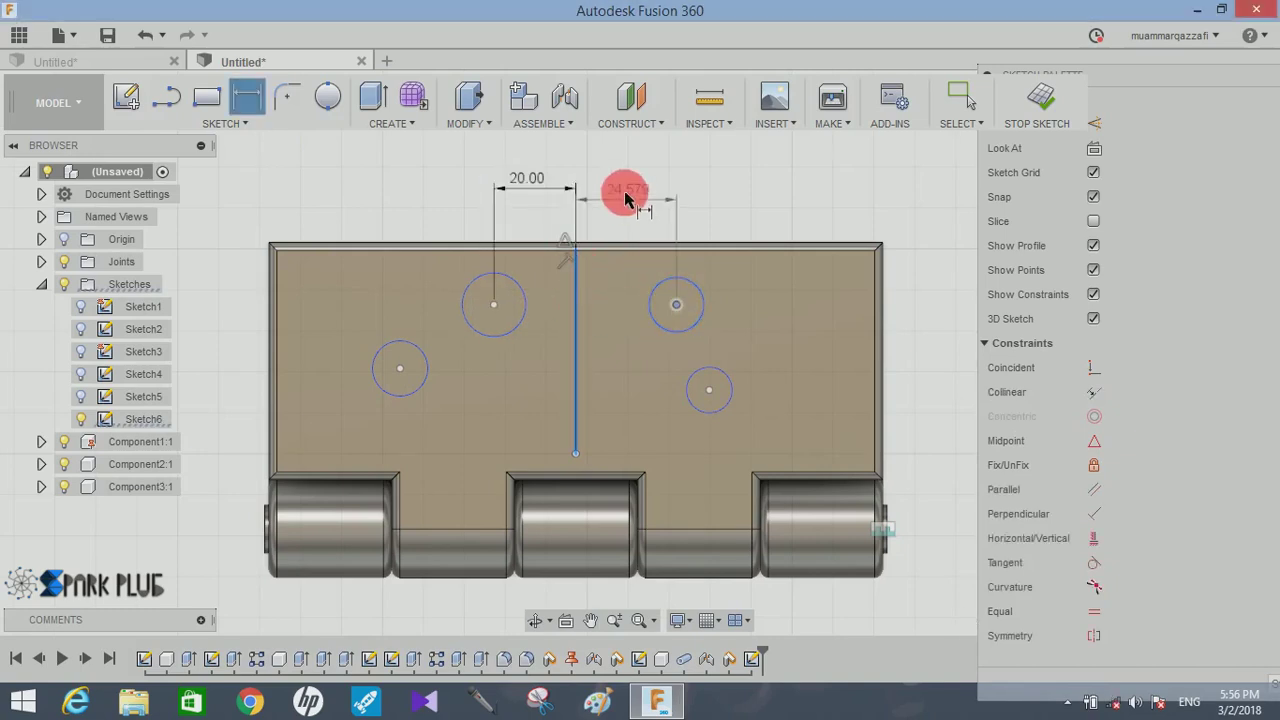
pyautogui.click(632, 200)
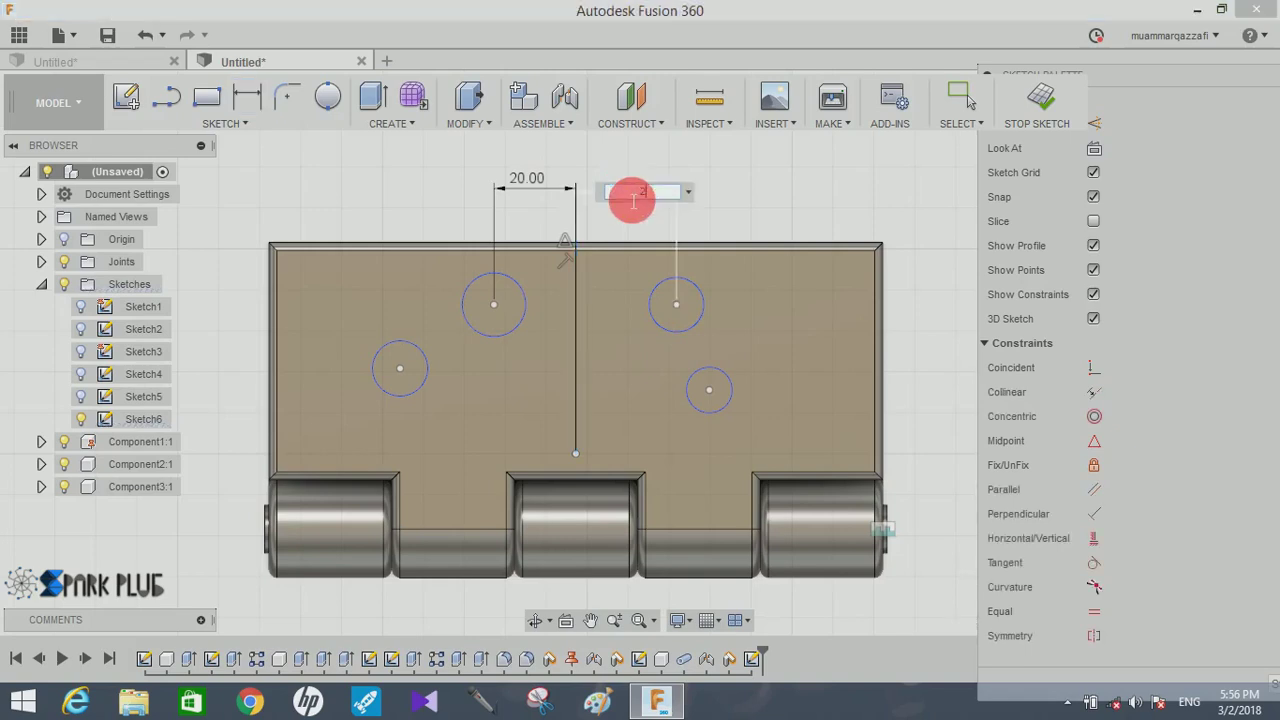
pyautogui.write('0')
pyautogui.press('Return')
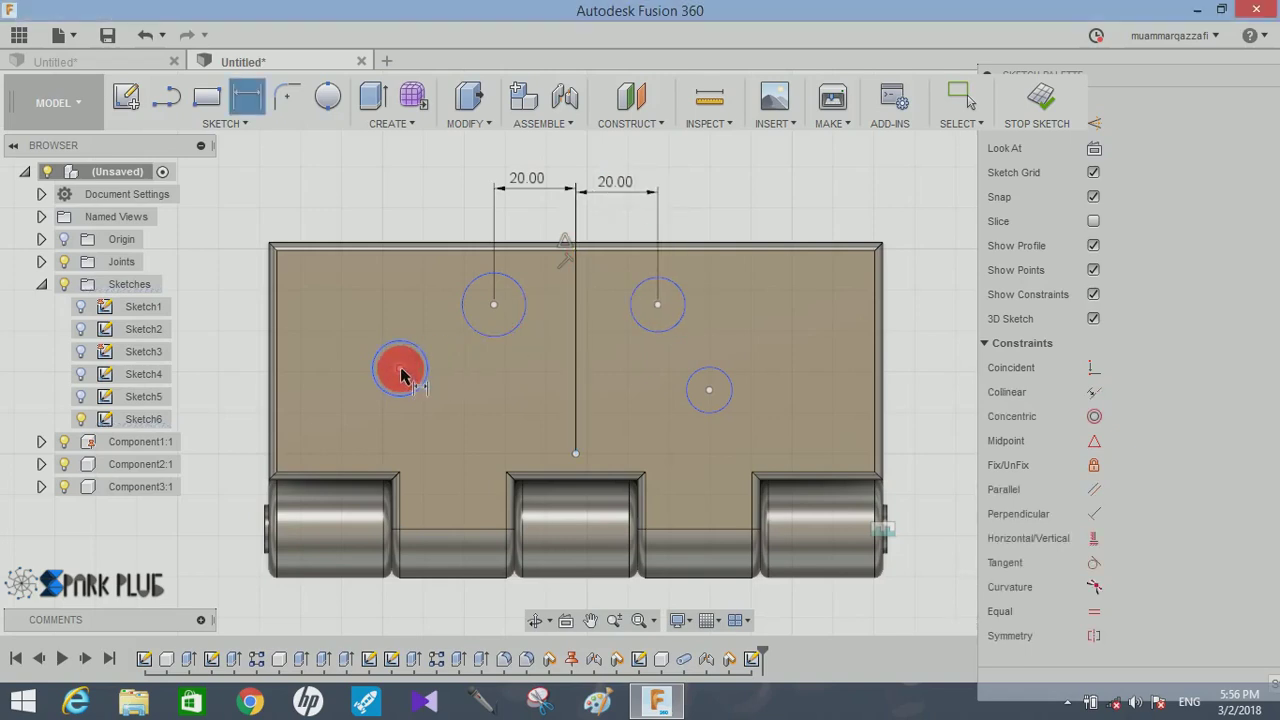
# - Space the upper and lower circles 30 mm apart on both the left and right sides
pyautogui.click(493, 305)
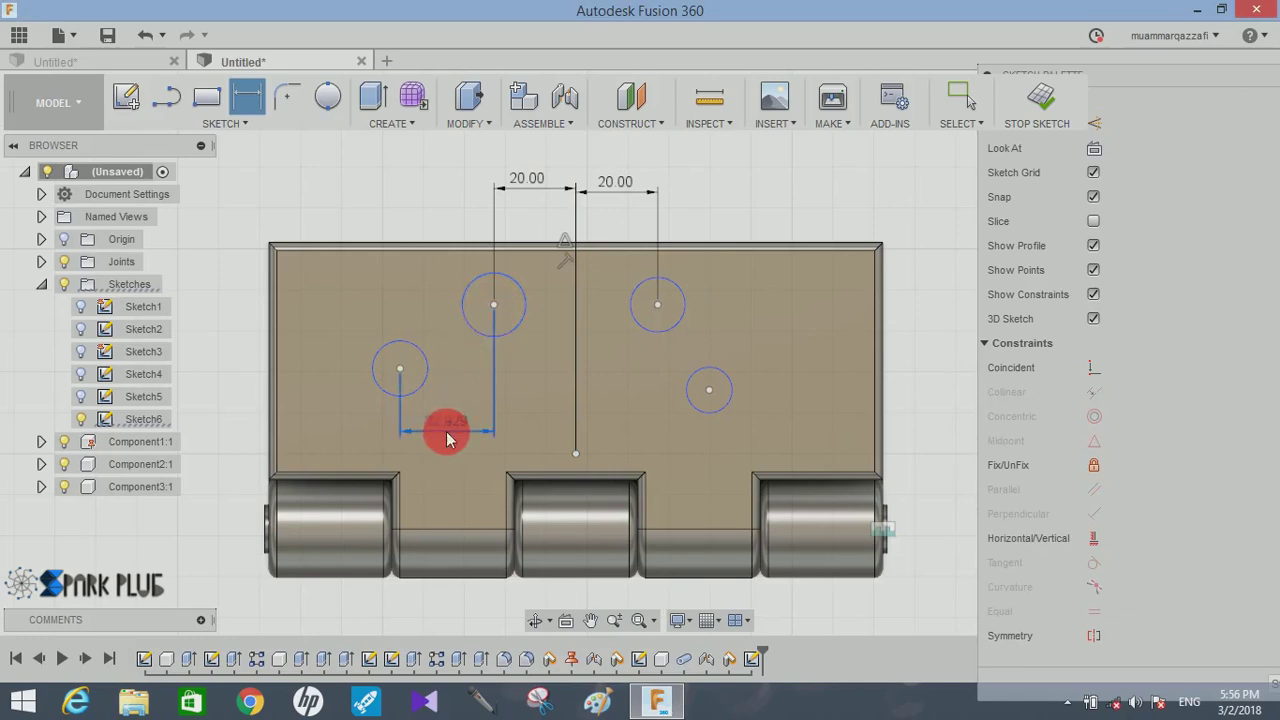
pyautogui.click(451, 438)
pyautogui.write('30')
pyautogui.press('Return')
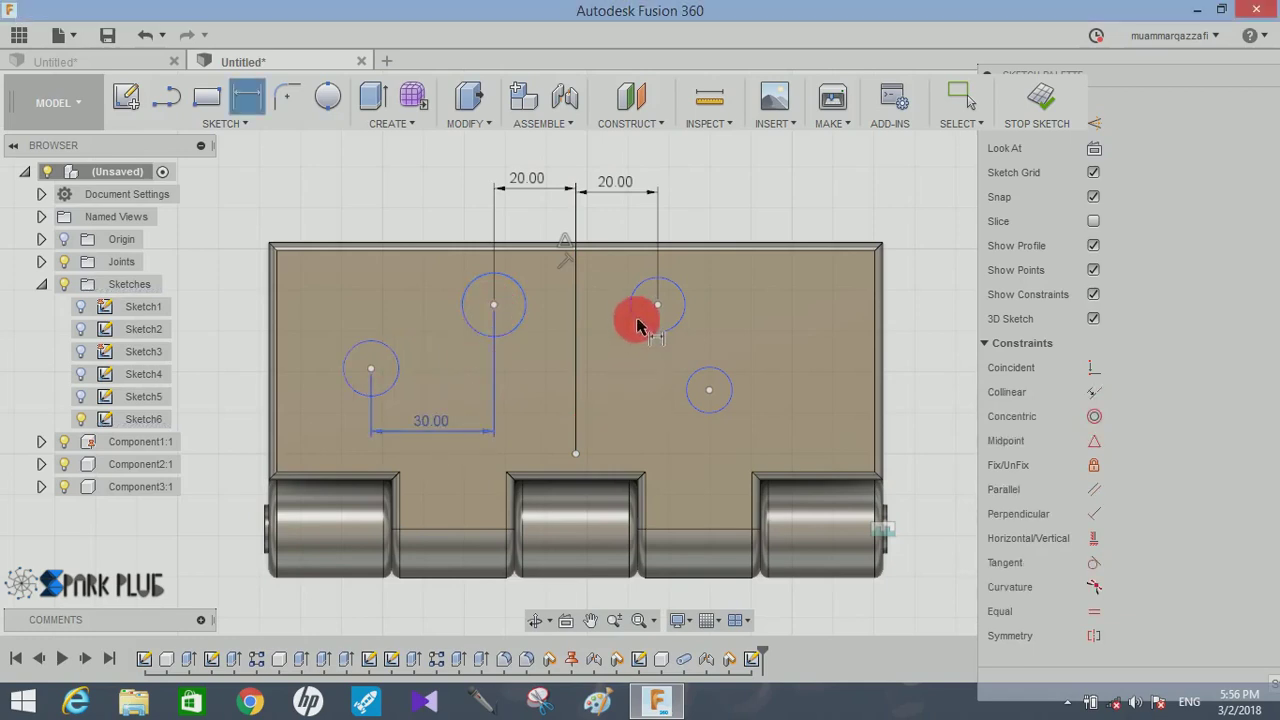
pyautogui.click(657, 310)
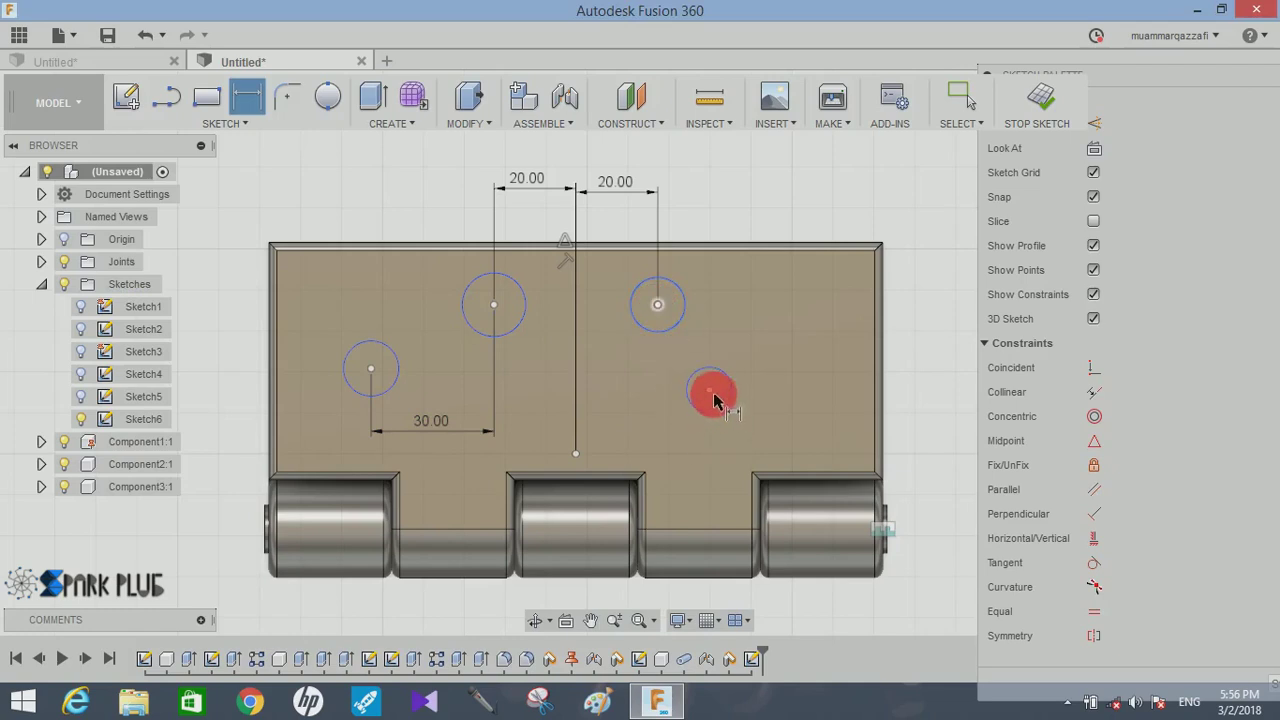
pyautogui.click(709, 391)
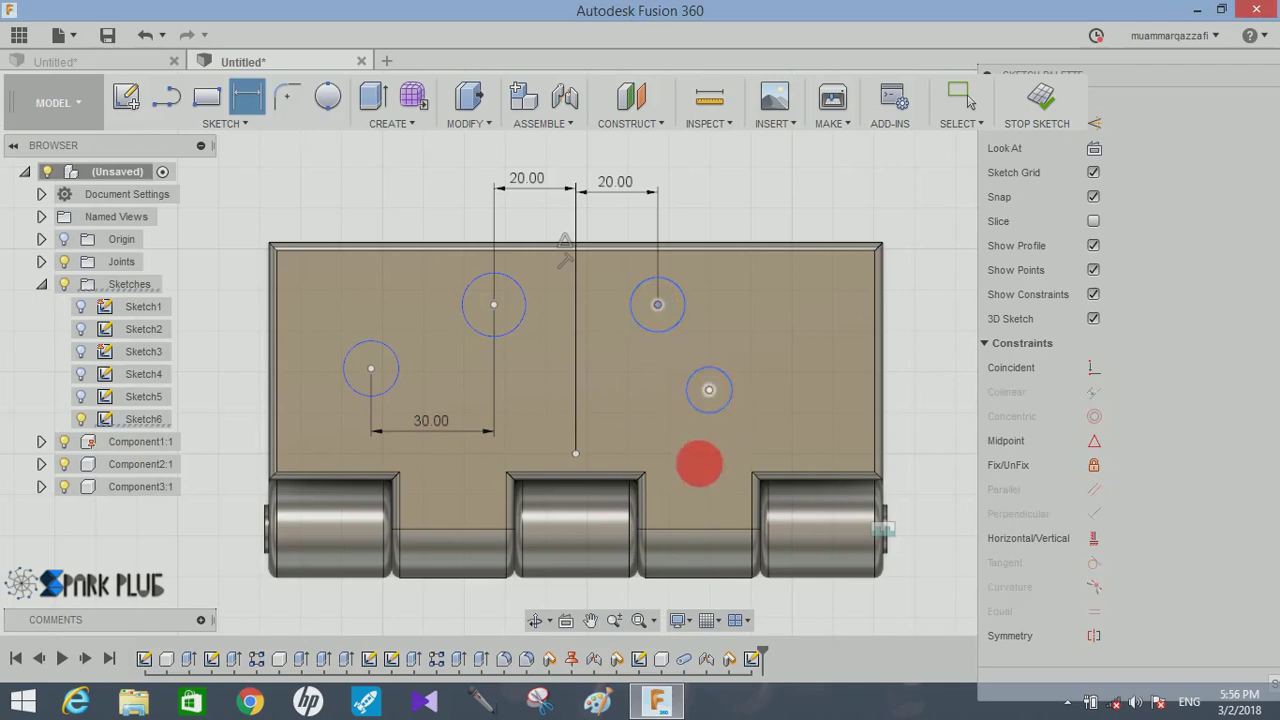
pyautogui.click(685, 467)
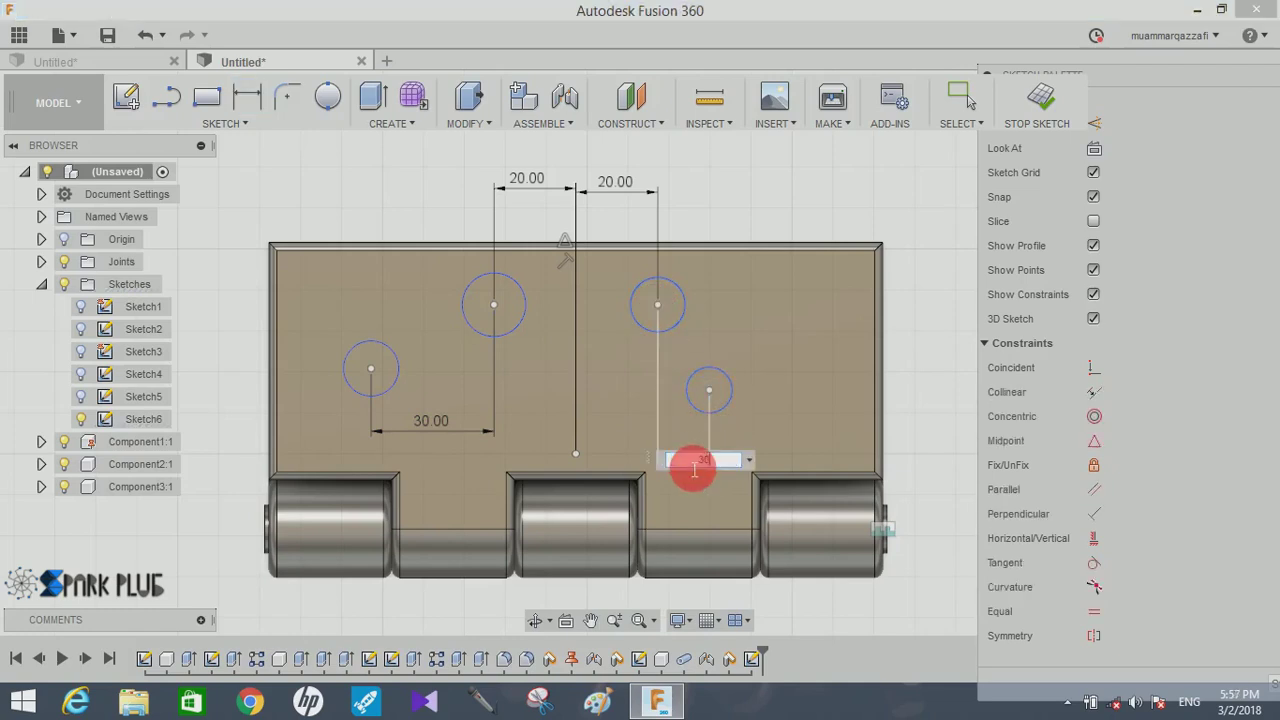
pyautogui.press('Return')
# - Constrain all four screw-hole circles to be equal in size
pyautogui.click(1094, 611)
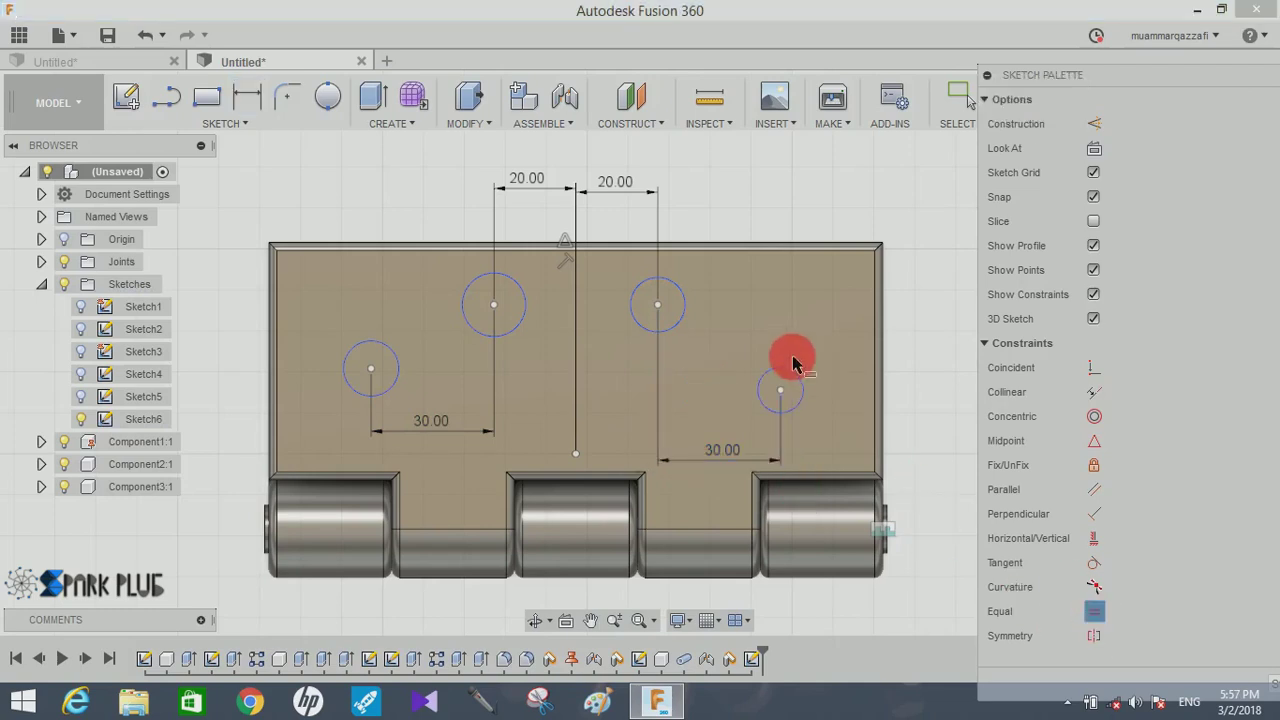
pyautogui.click(750, 364)
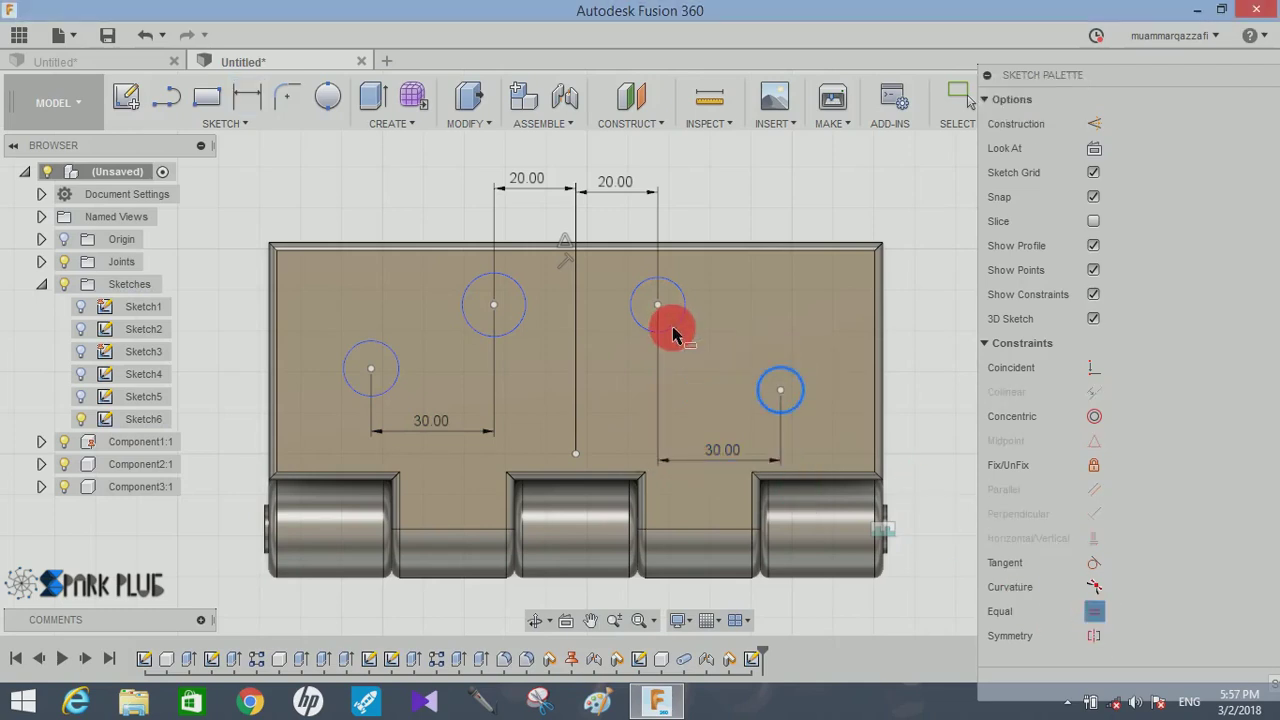
pyautogui.click(672, 343)
pyautogui.click(492, 340)
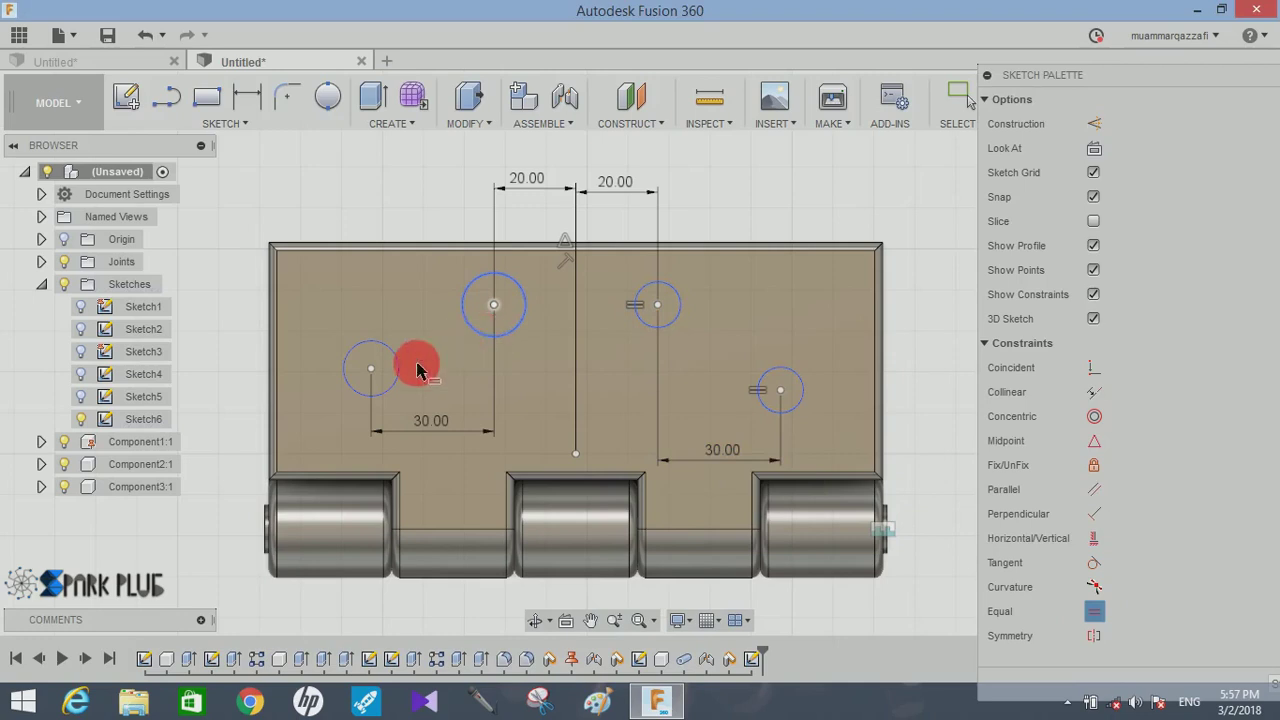
pyautogui.click(427, 349)
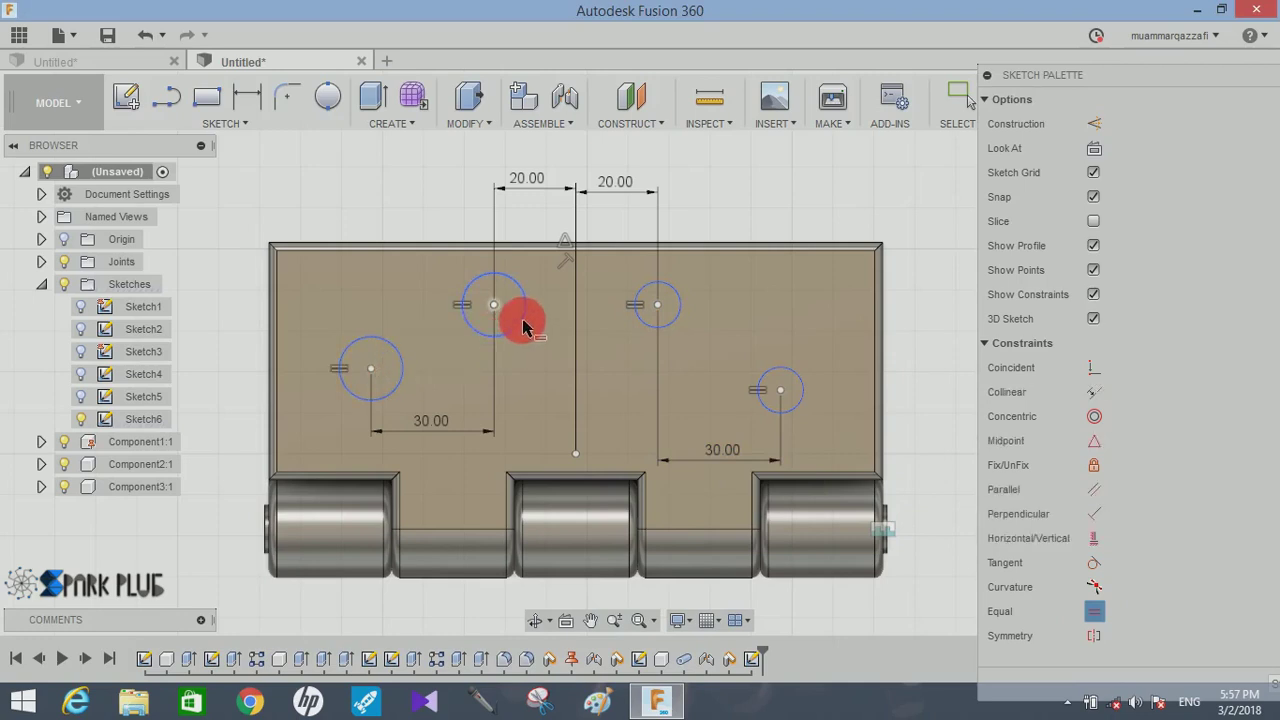
pyautogui.click(523, 326)
pyautogui.click(643, 328)
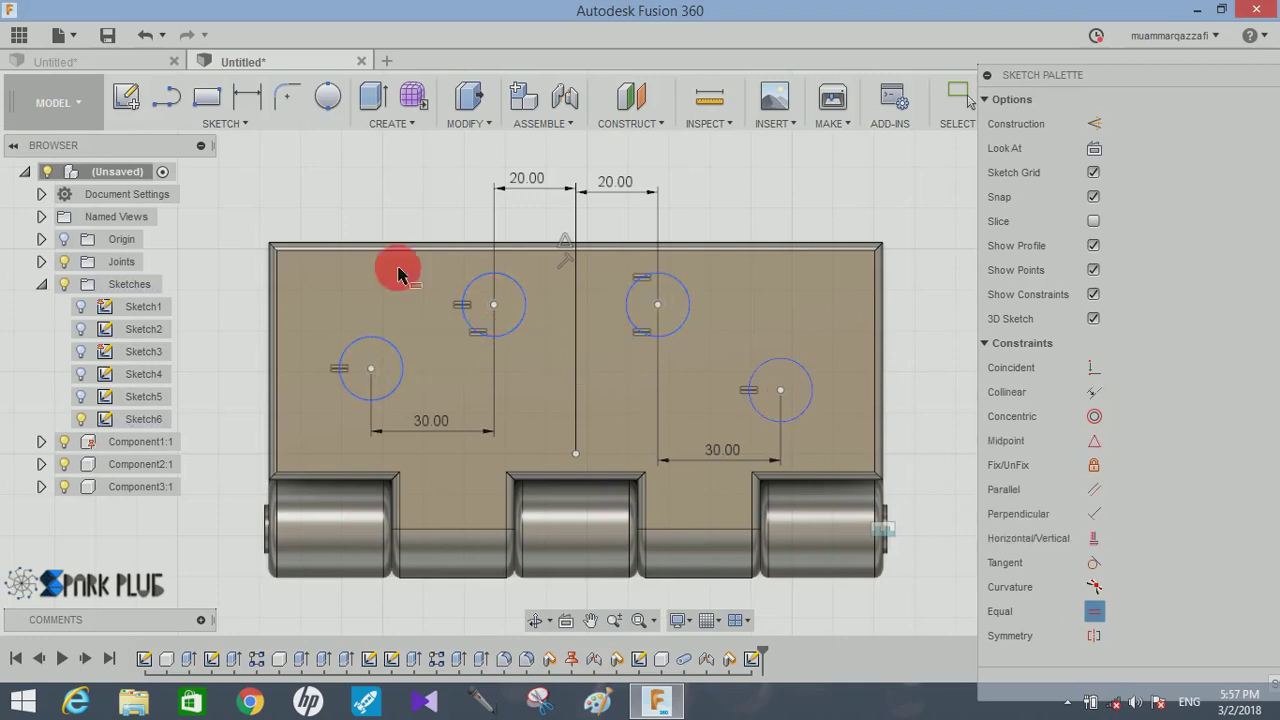
# - Dimension the upper-left circle to a 10 mm diameter
pyautogui.click(248, 93)
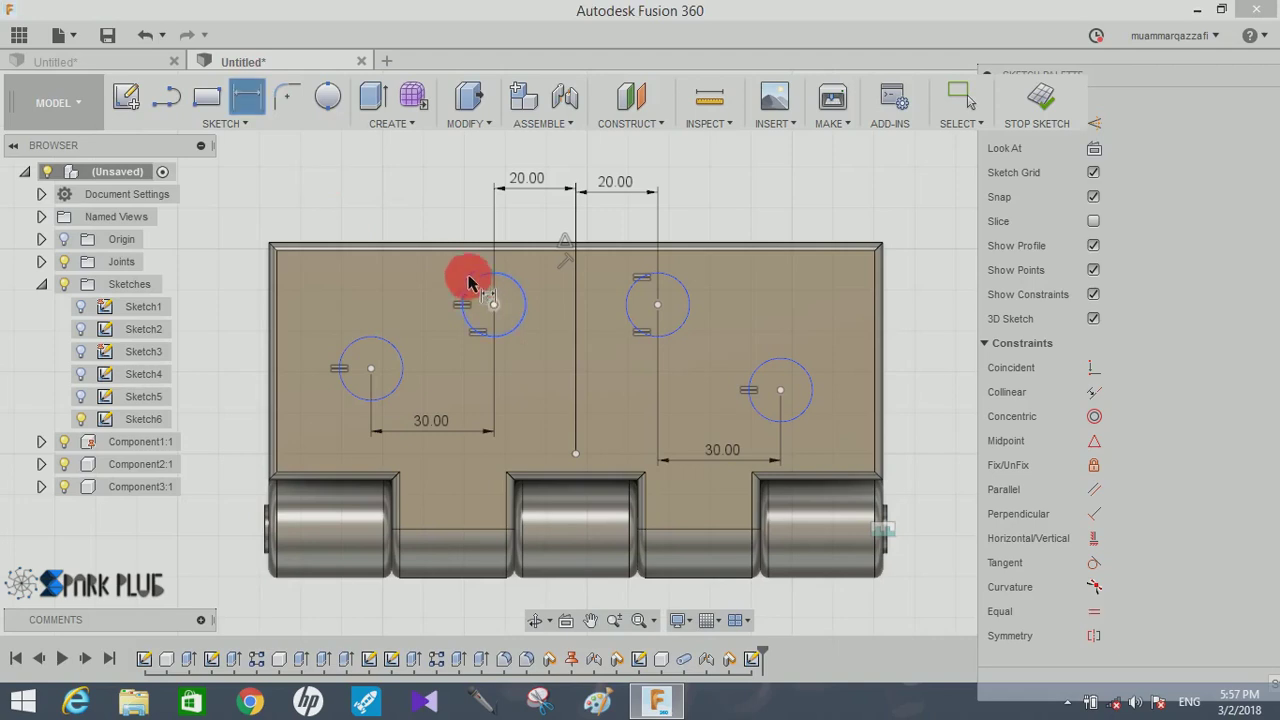
pyautogui.click(469, 282)
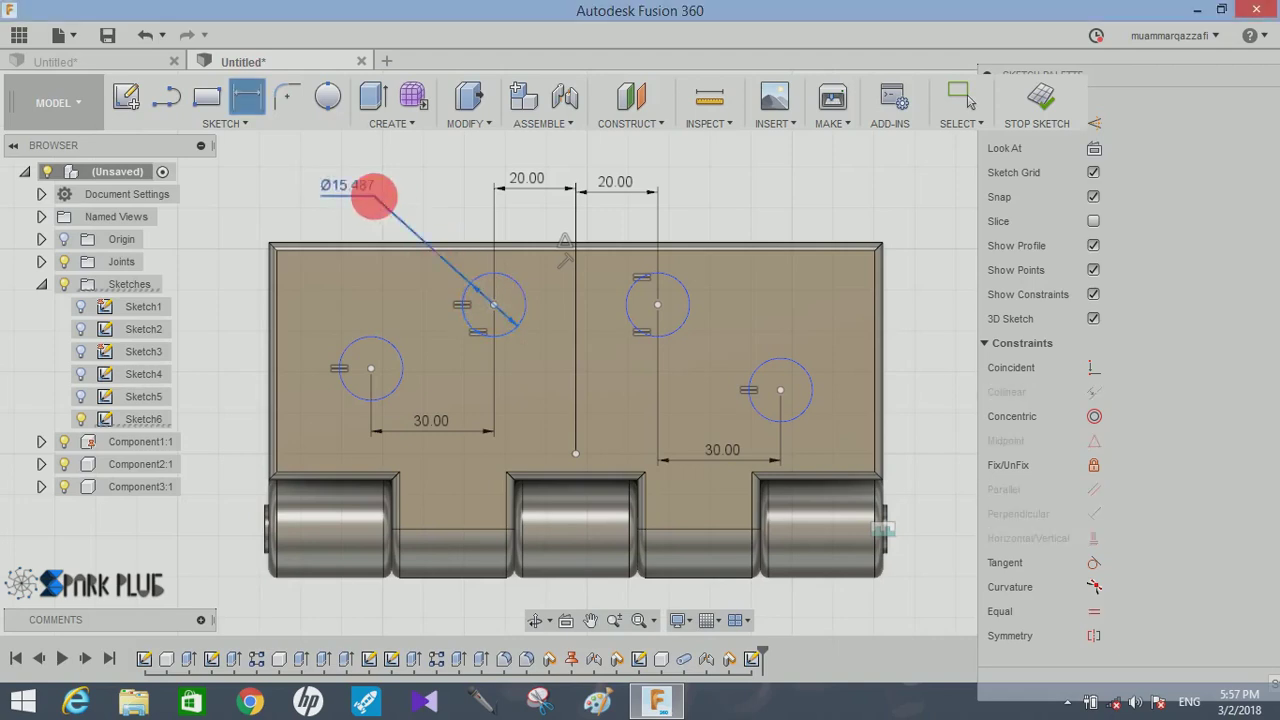
pyautogui.click(374, 197)
pyautogui.press('Return')
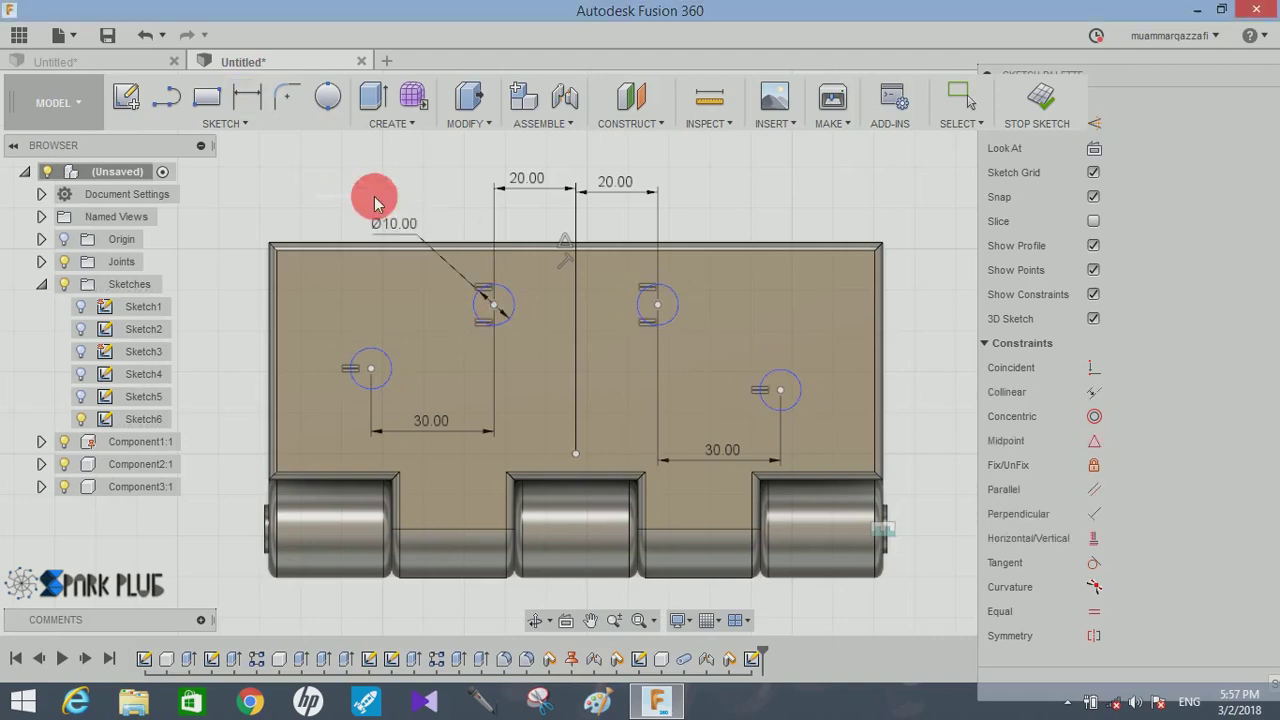
# - Extrude the four circles as a -60 mm cut through both leaves
pyautogui.click(368, 96)
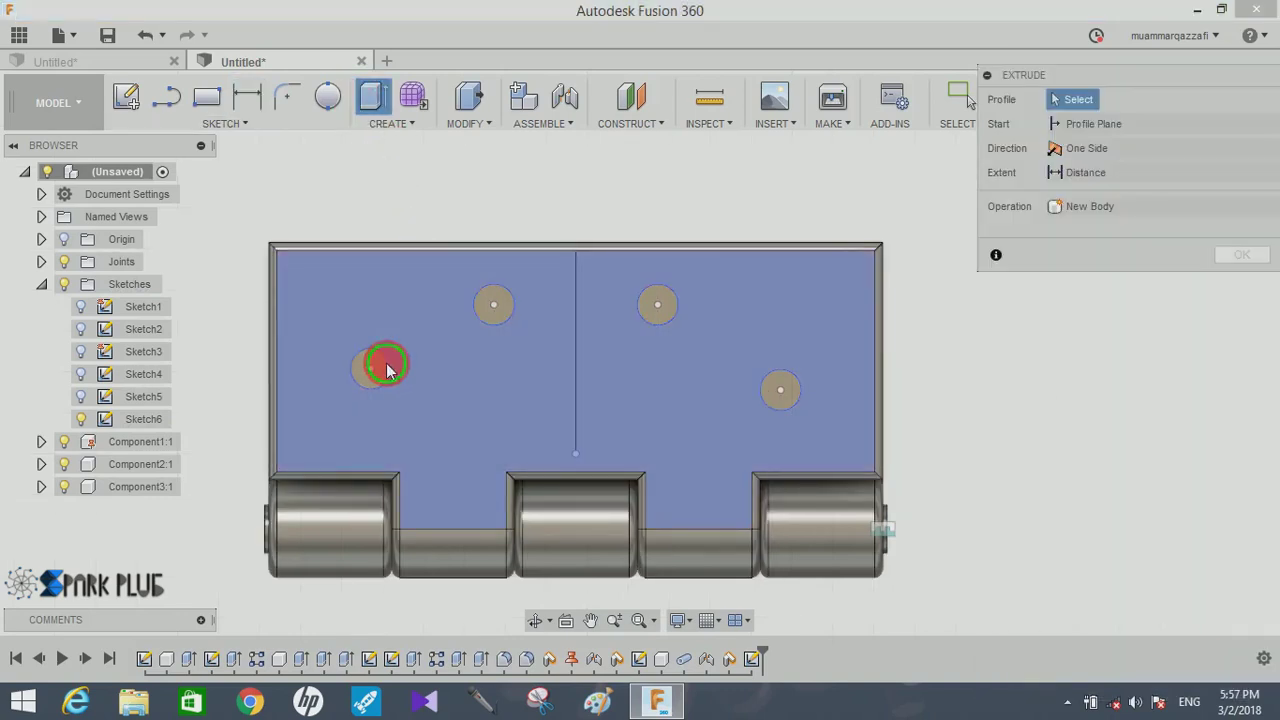
pyautogui.click(372, 366)
pyautogui.click(497, 306)
pyautogui.click(655, 310)
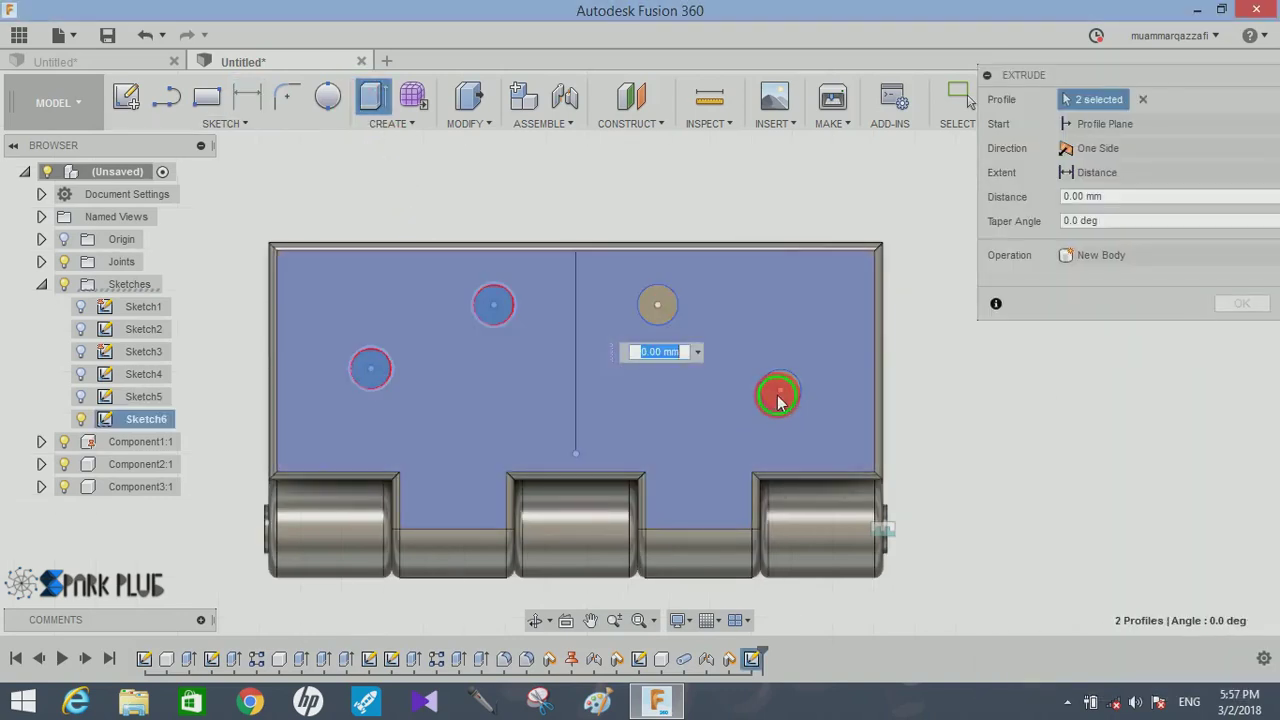
pyautogui.click(779, 395)
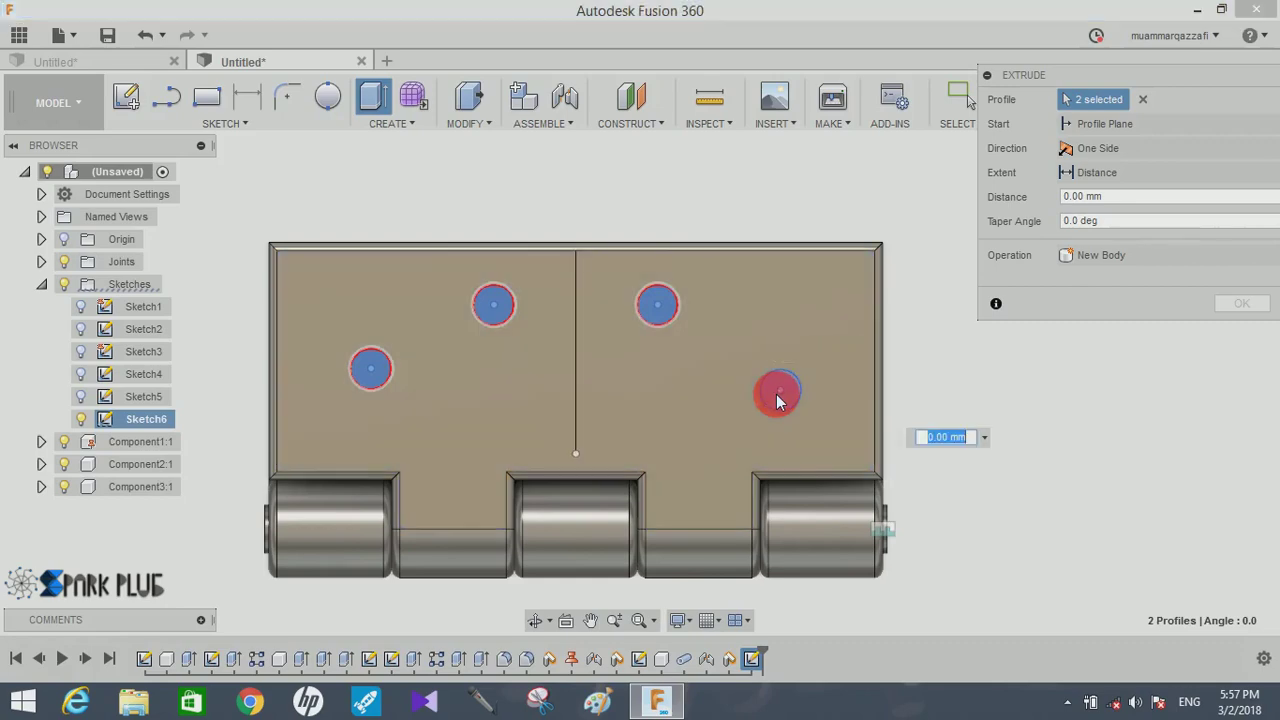
pyautogui.keyDown('shift'); pyautogui.moveTo(905, 360); pyautogui.dragTo(724, 427, button='middle'); pyautogui.keyUp('shift')
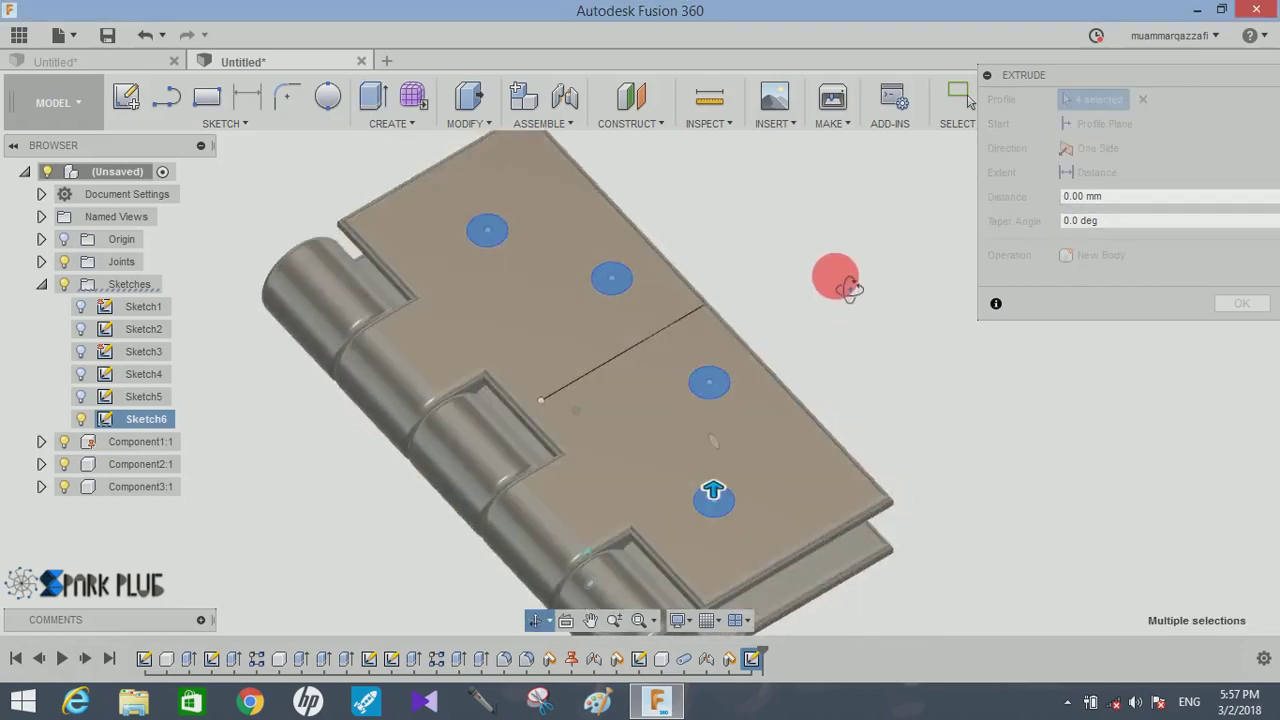
pyautogui.moveTo(724, 422); pyautogui.dragTo(740, 575)
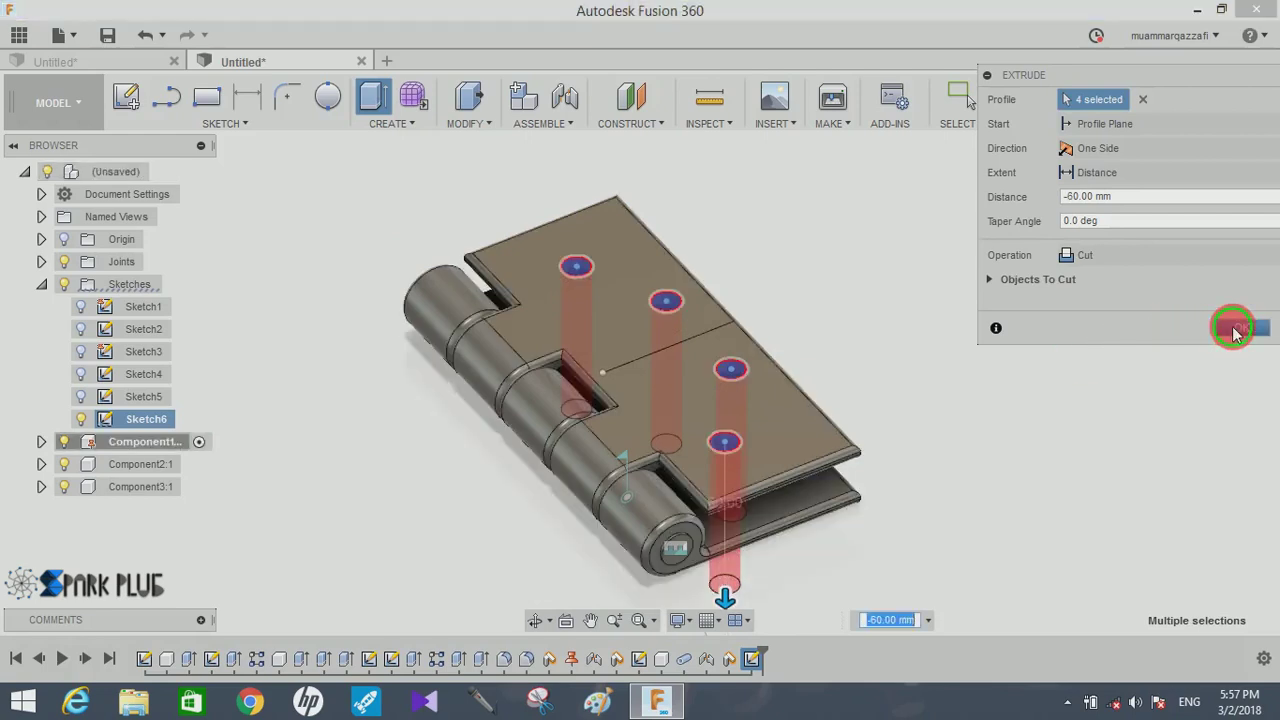
pyautogui.click(1235, 332)
# - Swing the lower leaf open around the barrel to show the matching holes
pyautogui.keyDown('shift'); pyautogui.moveTo(1059, 354); pyautogui.dragTo(708, 455, button='middle'); pyautogui.keyUp('shift')
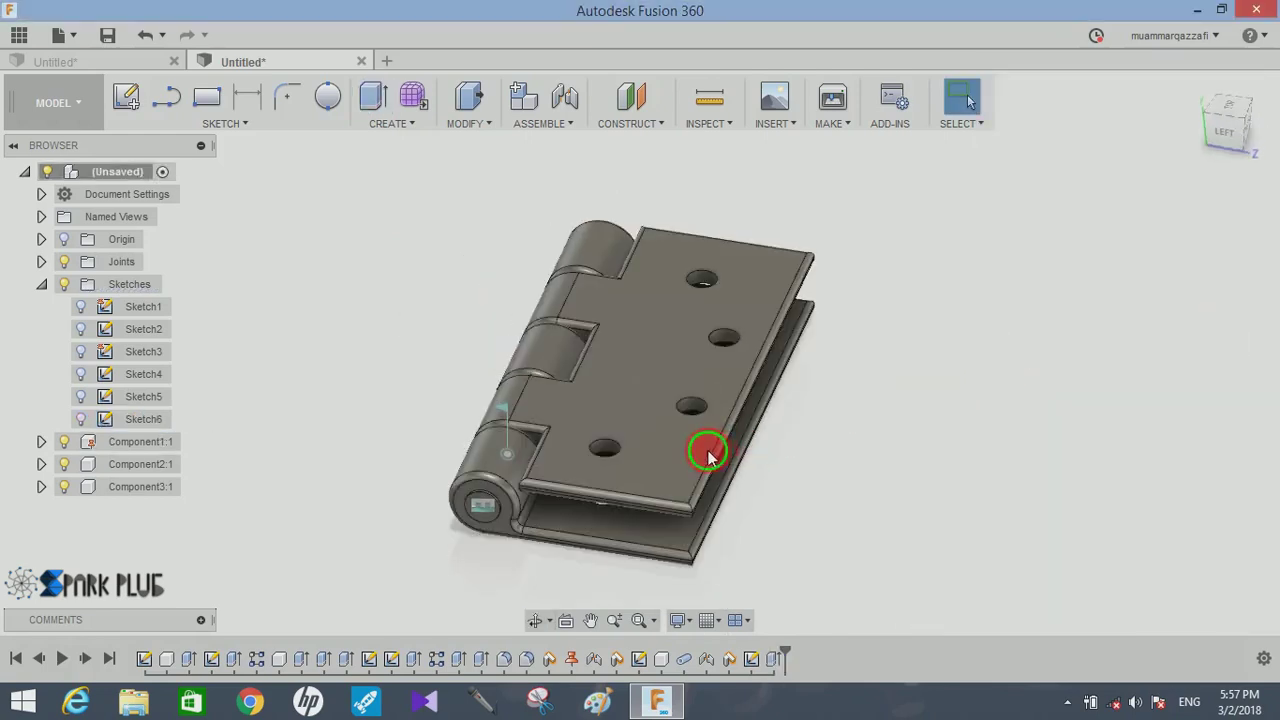
pyautogui.moveTo(708, 455); pyautogui.dragTo(443, 251)
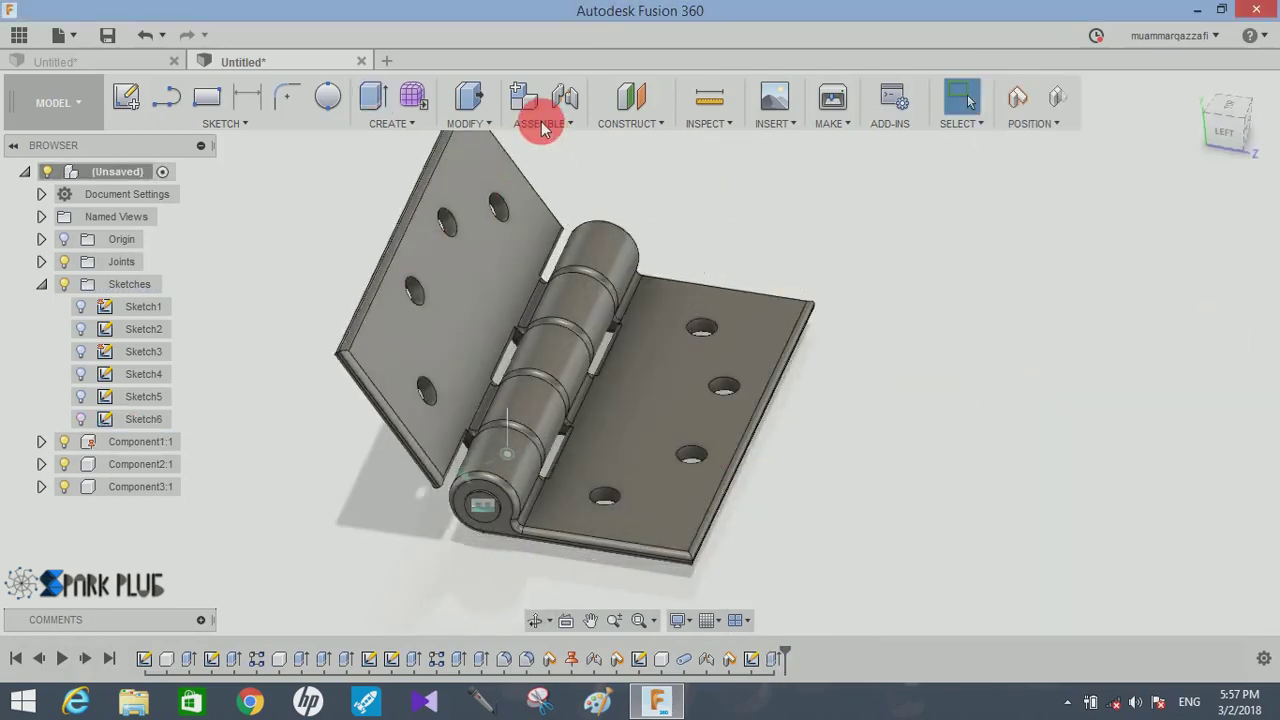
pyautogui.click(543, 124)
pyautogui.press('Escape')
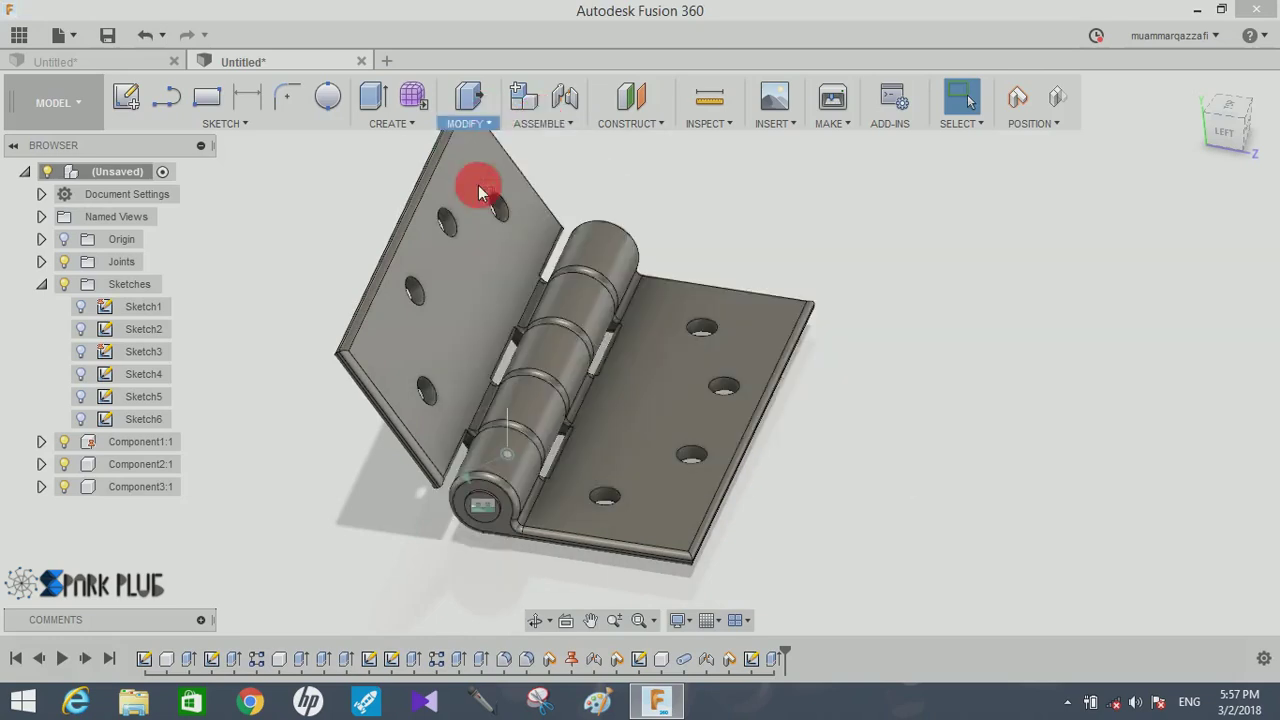
pyautogui.moveTo(813, 240)
pyautogui.keyDown('shift'); pyautogui.mouseDown(button='middle')
pyautogui.moveTo(766, 249)
pyautogui.moveTo(648, 345)
pyautogui.mouseUp(button='middle'); pyautogui.keyUp('shift')
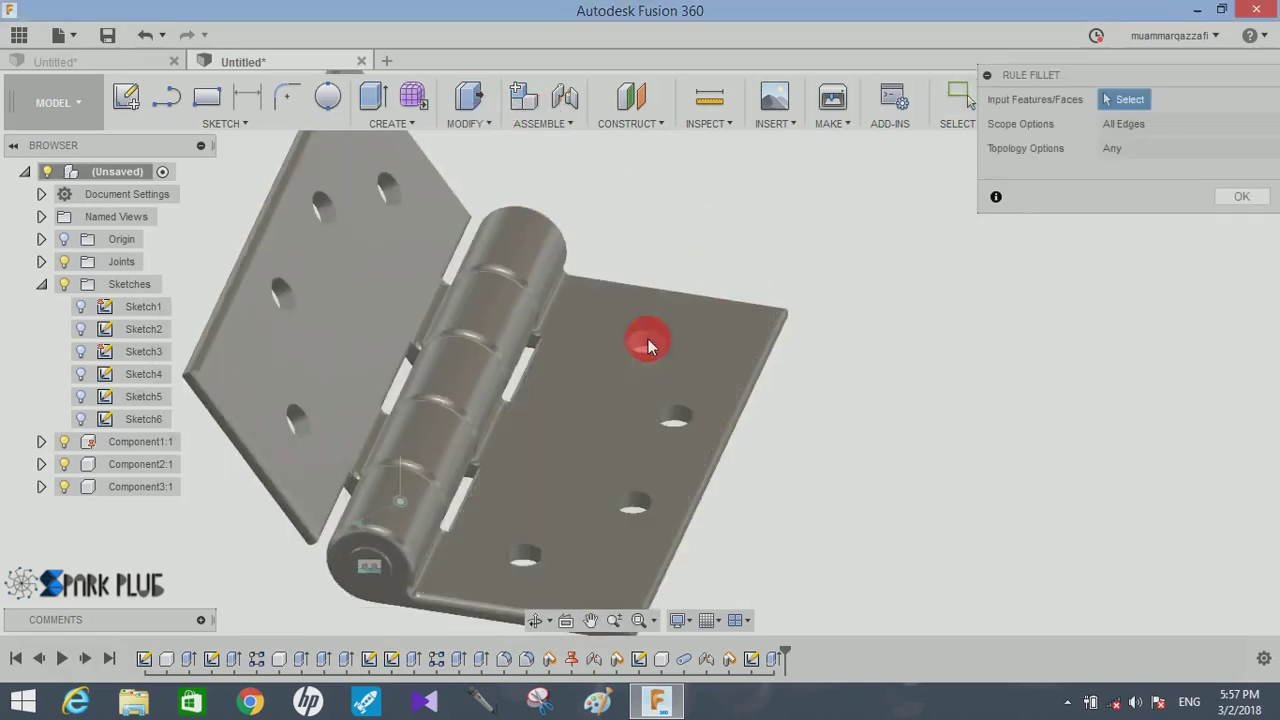
# - Rule-fillet the four hole edges on each leaf at 1 mm, correcting the initial 5 mm radius
pyautogui.click(648, 345)
pyautogui.write('5')
pyautogui.press('Return')
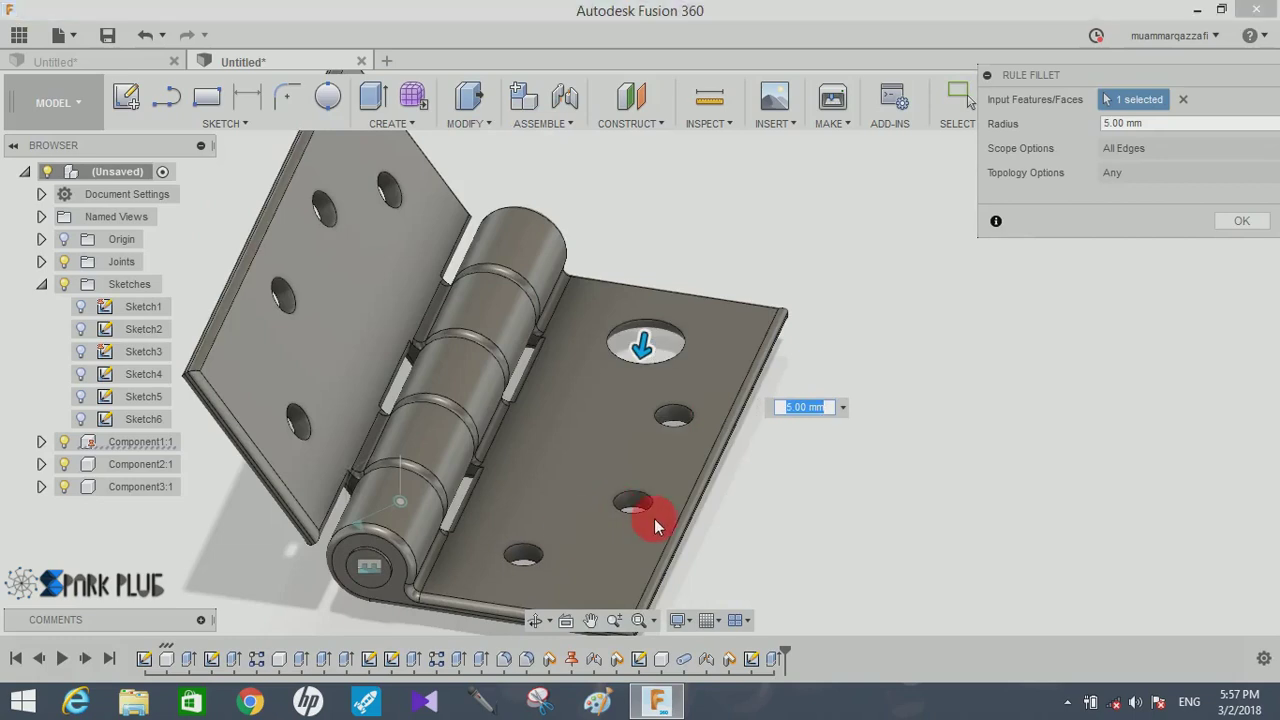
pyautogui.click(1138, 122)
pyautogui.write('1')
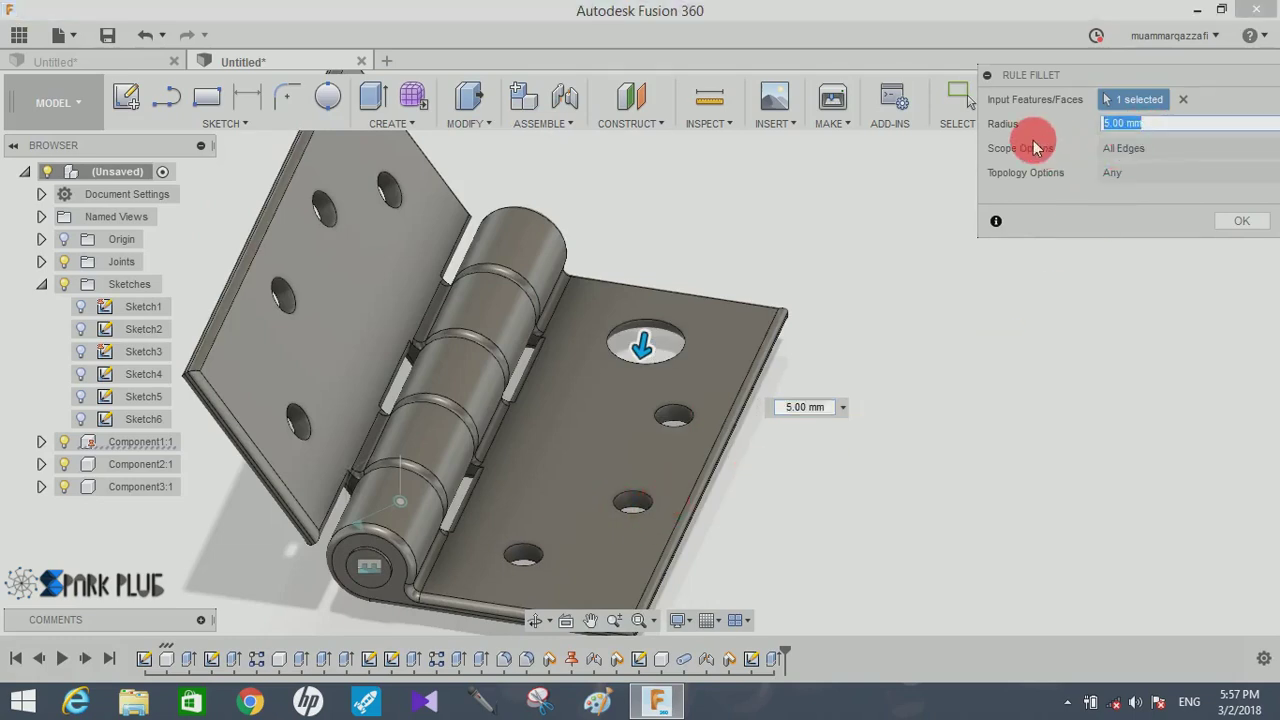
pyautogui.click(674, 413)
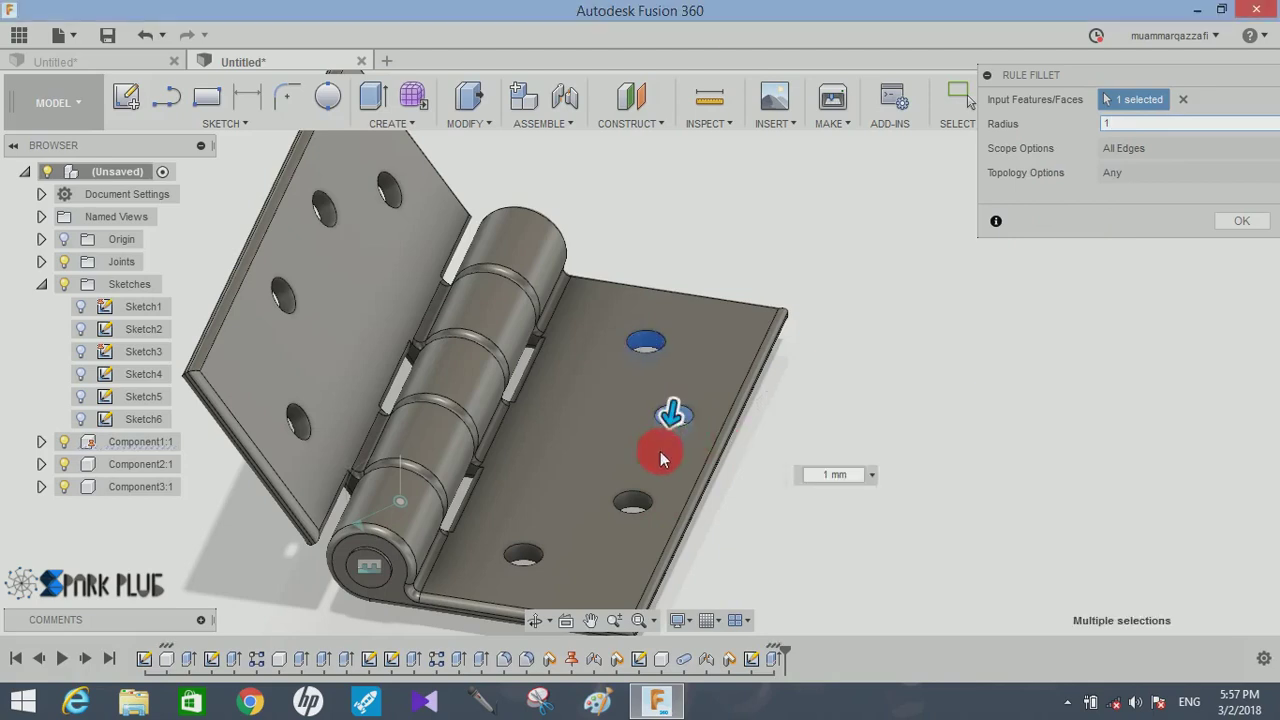
pyautogui.click(522, 553)
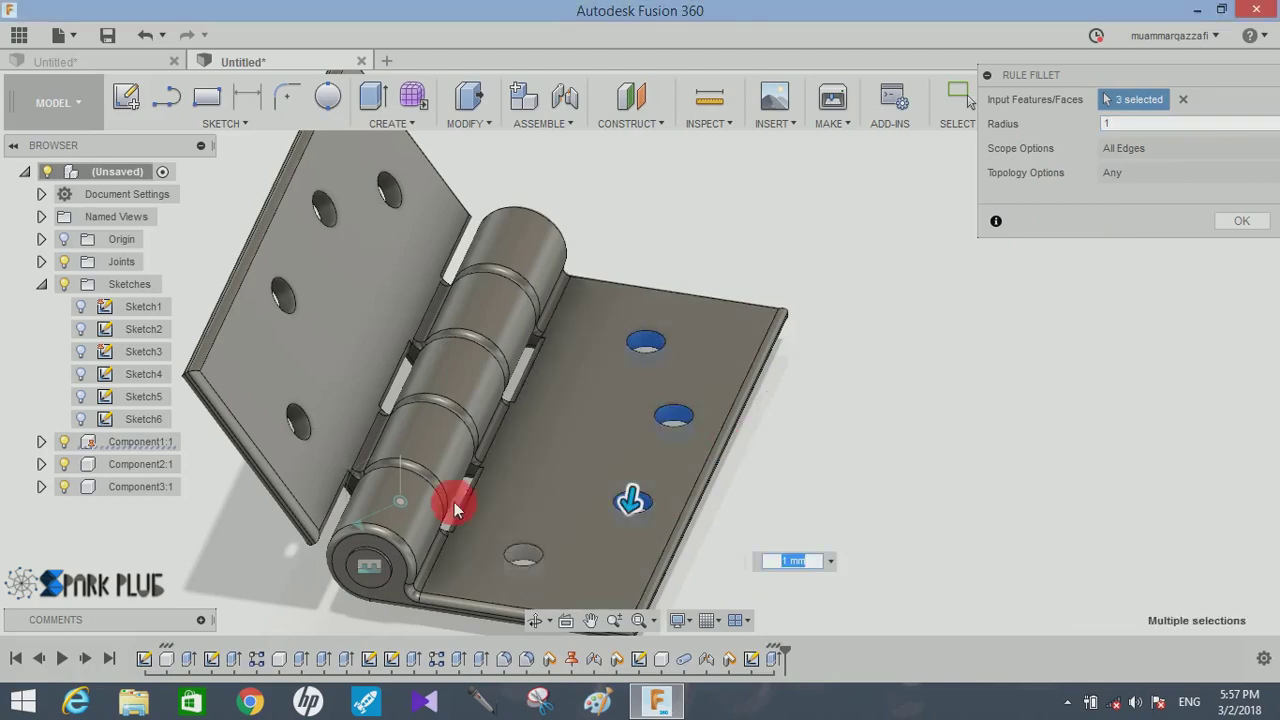
pyautogui.click(302, 418)
pyautogui.click(285, 294)
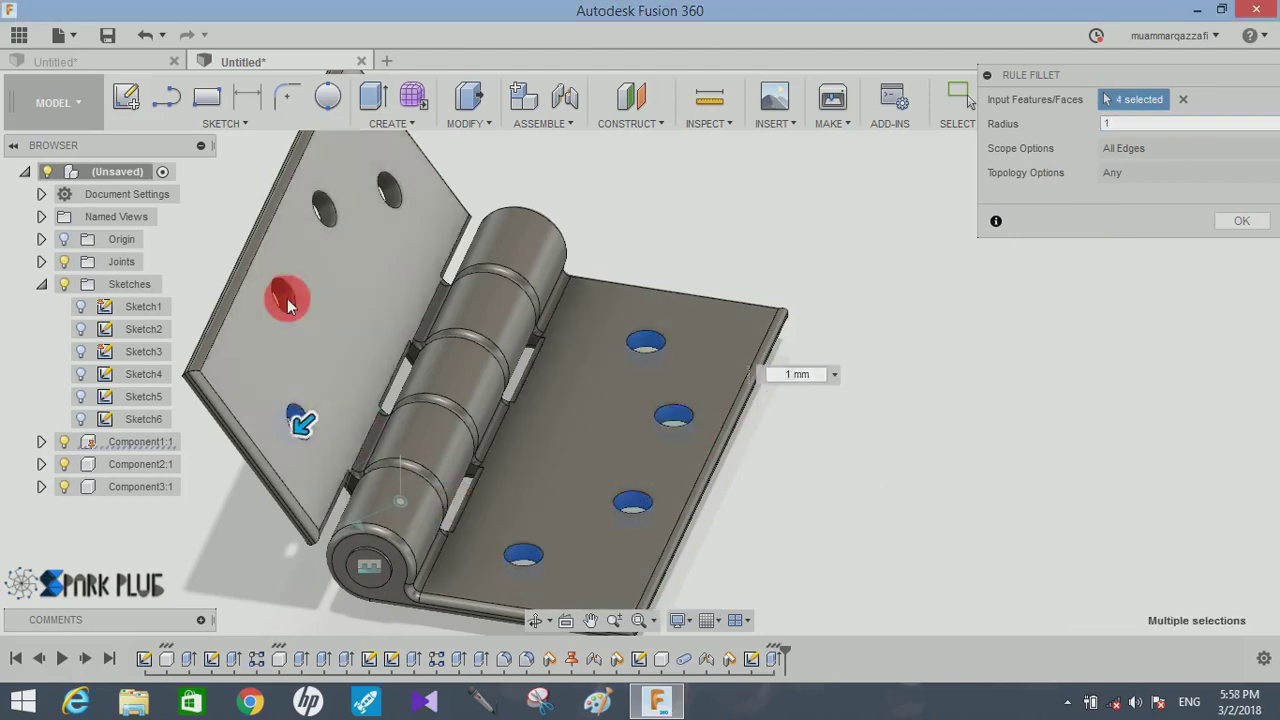
pyautogui.click(326, 207)
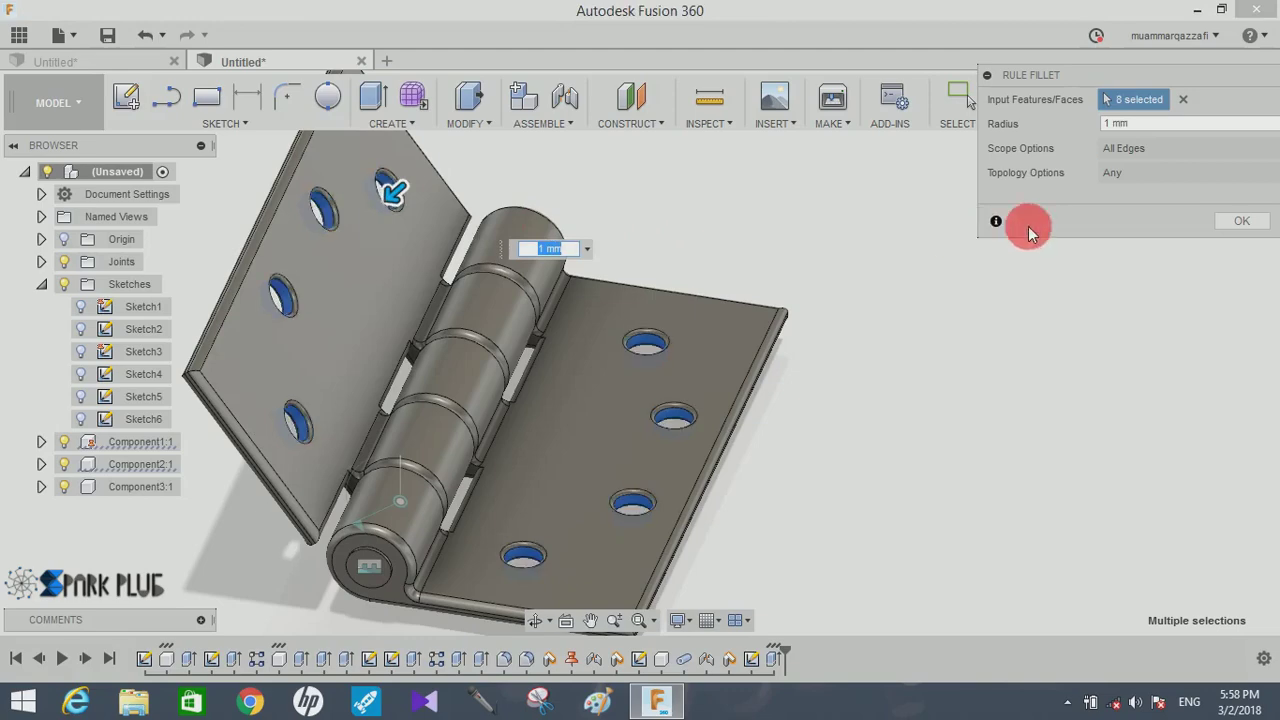
pyautogui.click(1232, 221)
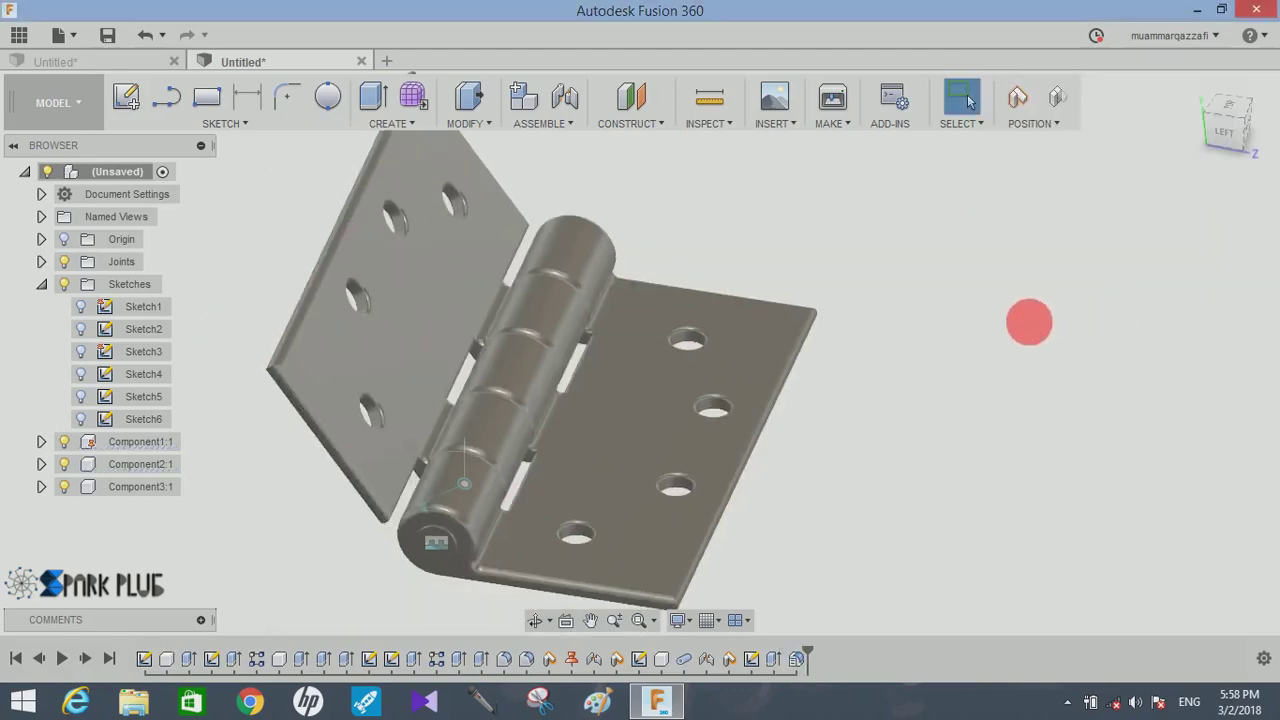
# - Fold the loose leaf down about the pin, then swing it back upright
pyautogui.moveTo(1029, 320)
pyautogui.keyDown('shift'); pyautogui.mouseDown(button='middle')
pyautogui.moveTo(554, 252)
pyautogui.moveTo(640, 436)
pyautogui.moveTo(579, 226)
pyautogui.mouseUp(button='middle'); pyautogui.keyUp('shift')
pyautogui.moveTo(579, 226)
pyautogui.mouseDown()
pyautogui.moveTo(596, 187)
pyautogui.moveTo(653, 275)
pyautogui.moveTo(722, 472)
pyautogui.mouseUp()
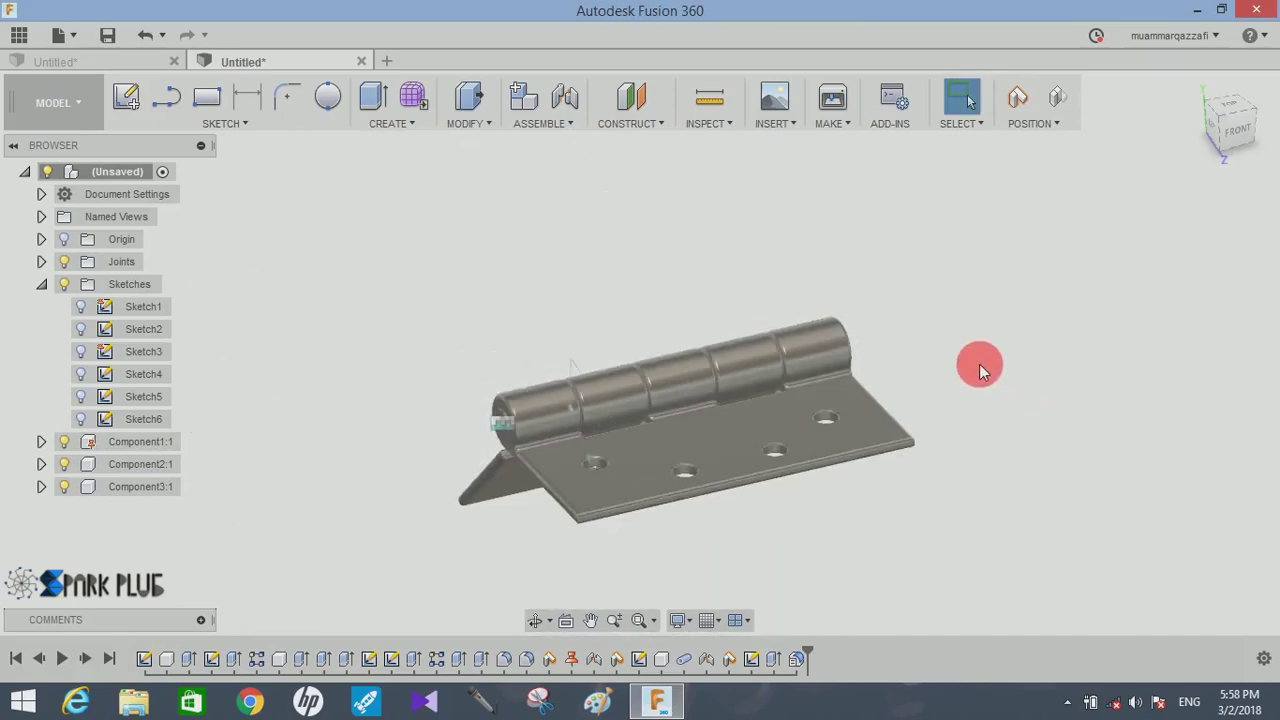
pyautogui.keyDown('shift'); pyautogui.moveTo(1013, 371); pyautogui.dragTo(1029, 400, button='middle'); pyautogui.keyUp('shift')
pyautogui.moveTo(508, 549)
pyautogui.mouseDown()
pyautogui.moveTo(665, 348)
pyautogui.moveTo(617, 323)
pyautogui.mouseUp()
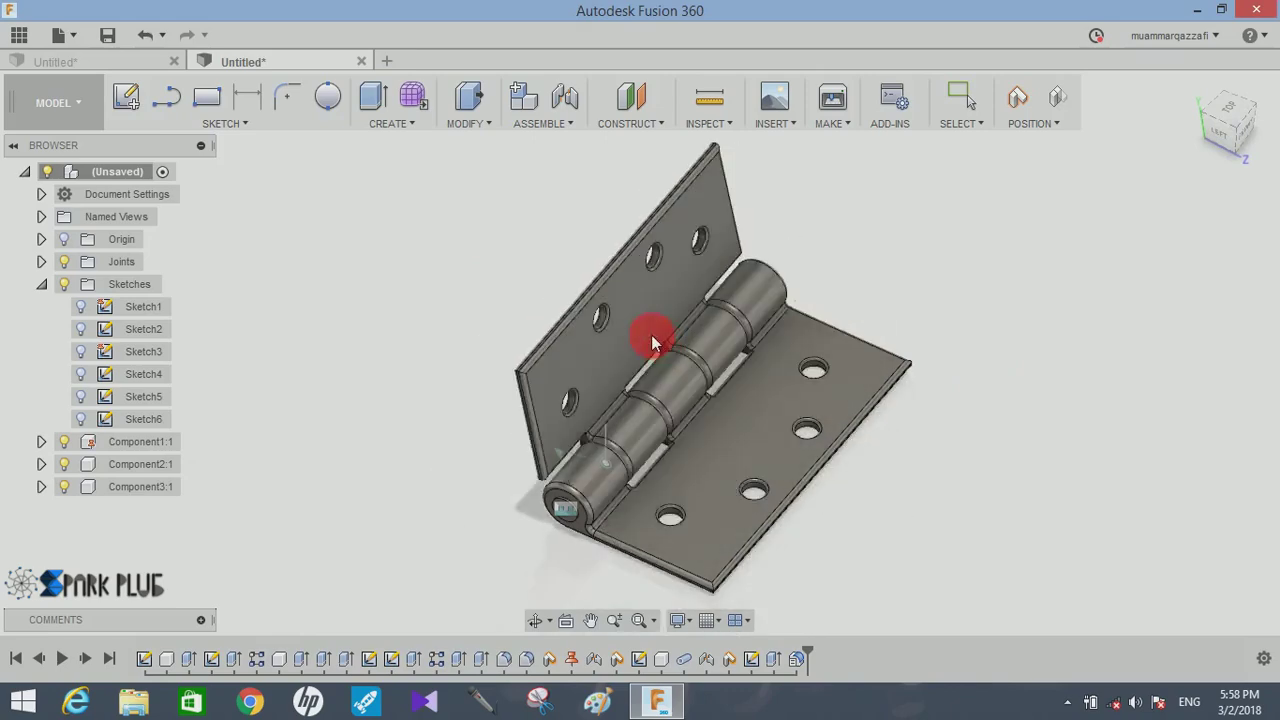
pyautogui.moveTo(986, 409)
pyautogui.keyDown('shift'); pyautogui.mouseDown(button='middle')
pyautogui.moveTo(717, 350)
pyautogui.moveTo(866, 371)
pyautogui.mouseUp(button='middle'); pyautogui.keyUp('shift')
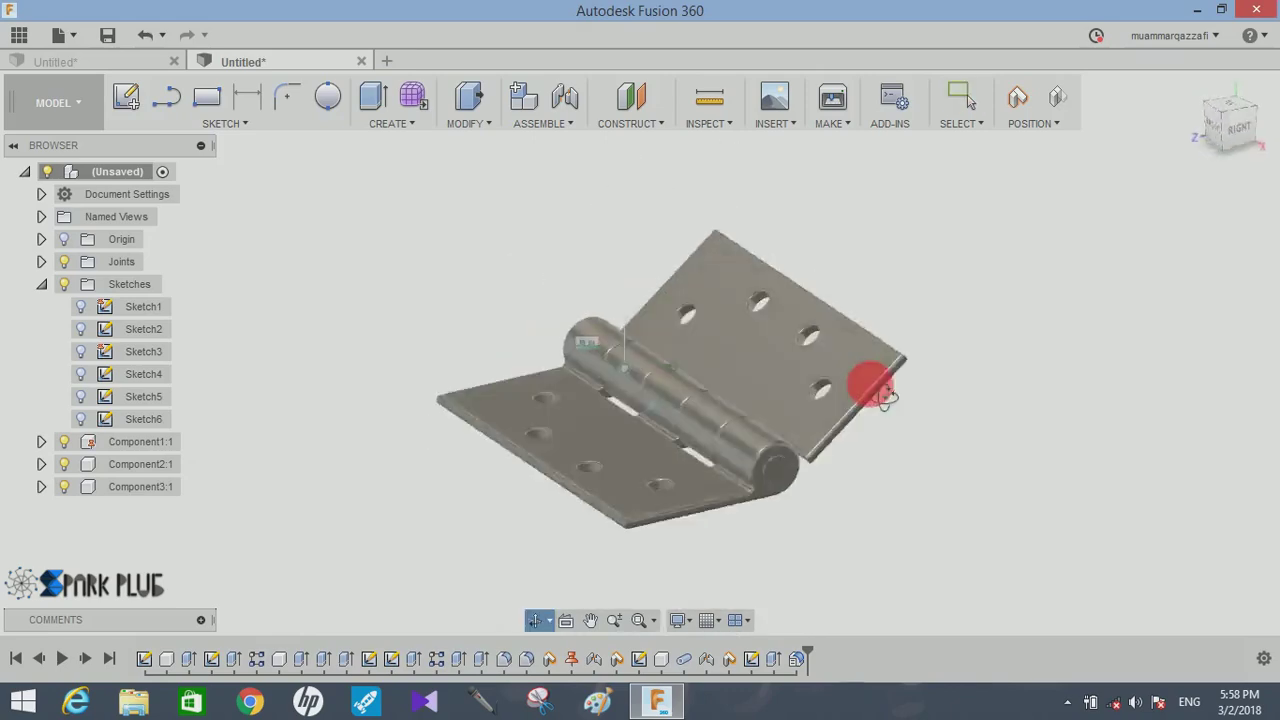